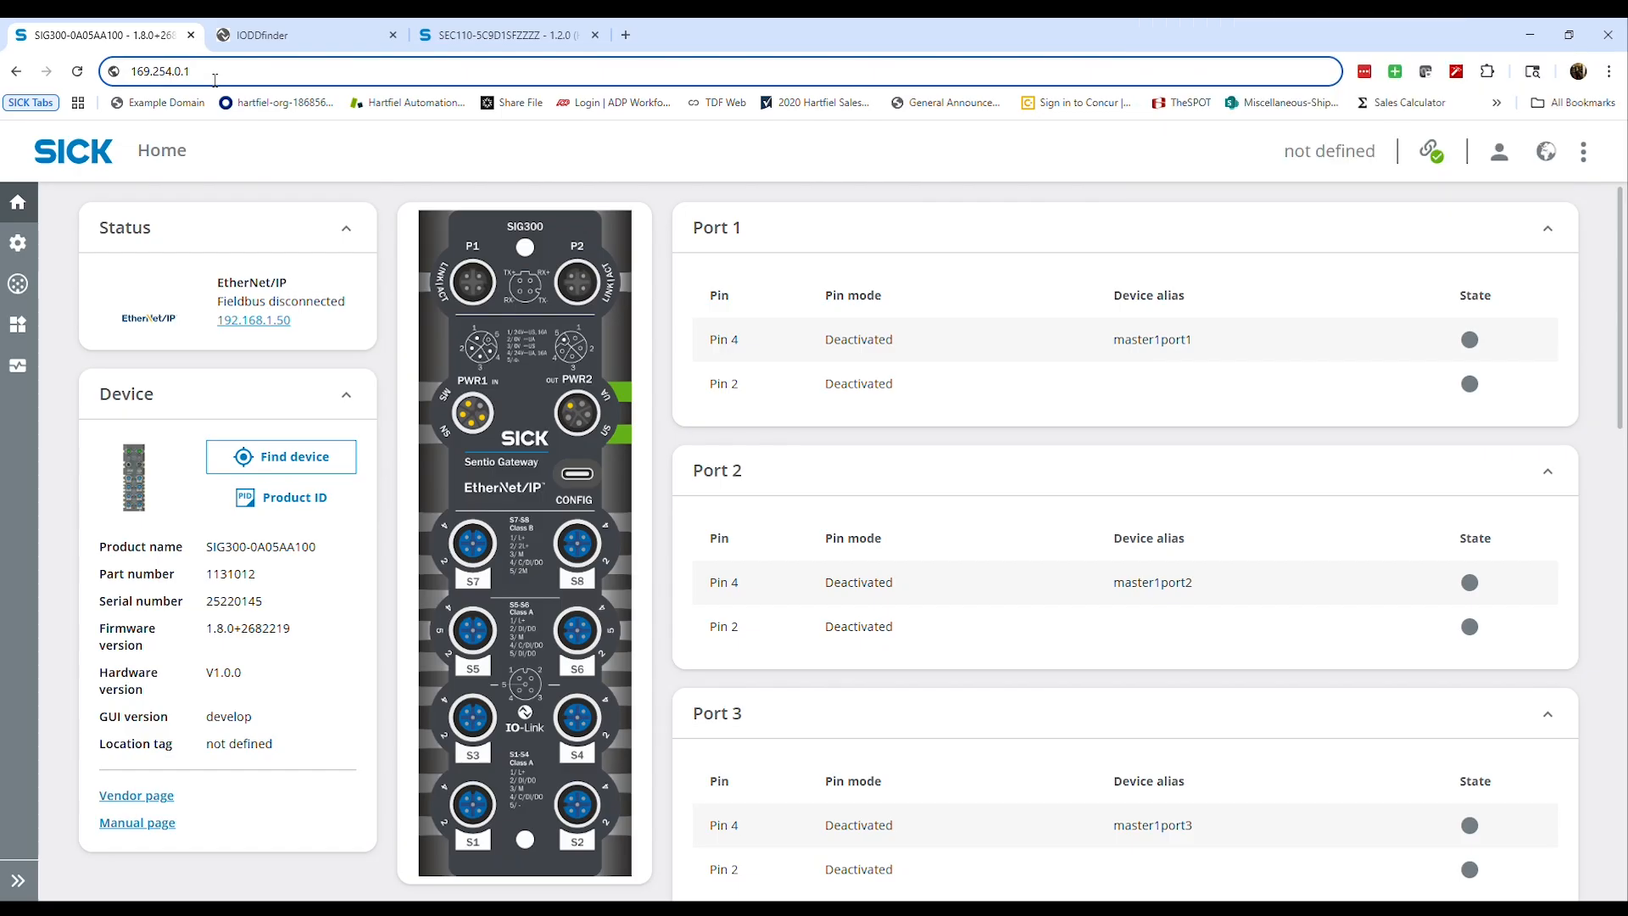
Load the gateway page at 169.254.0.1 and choose the Service user level for logging in
key(Return)
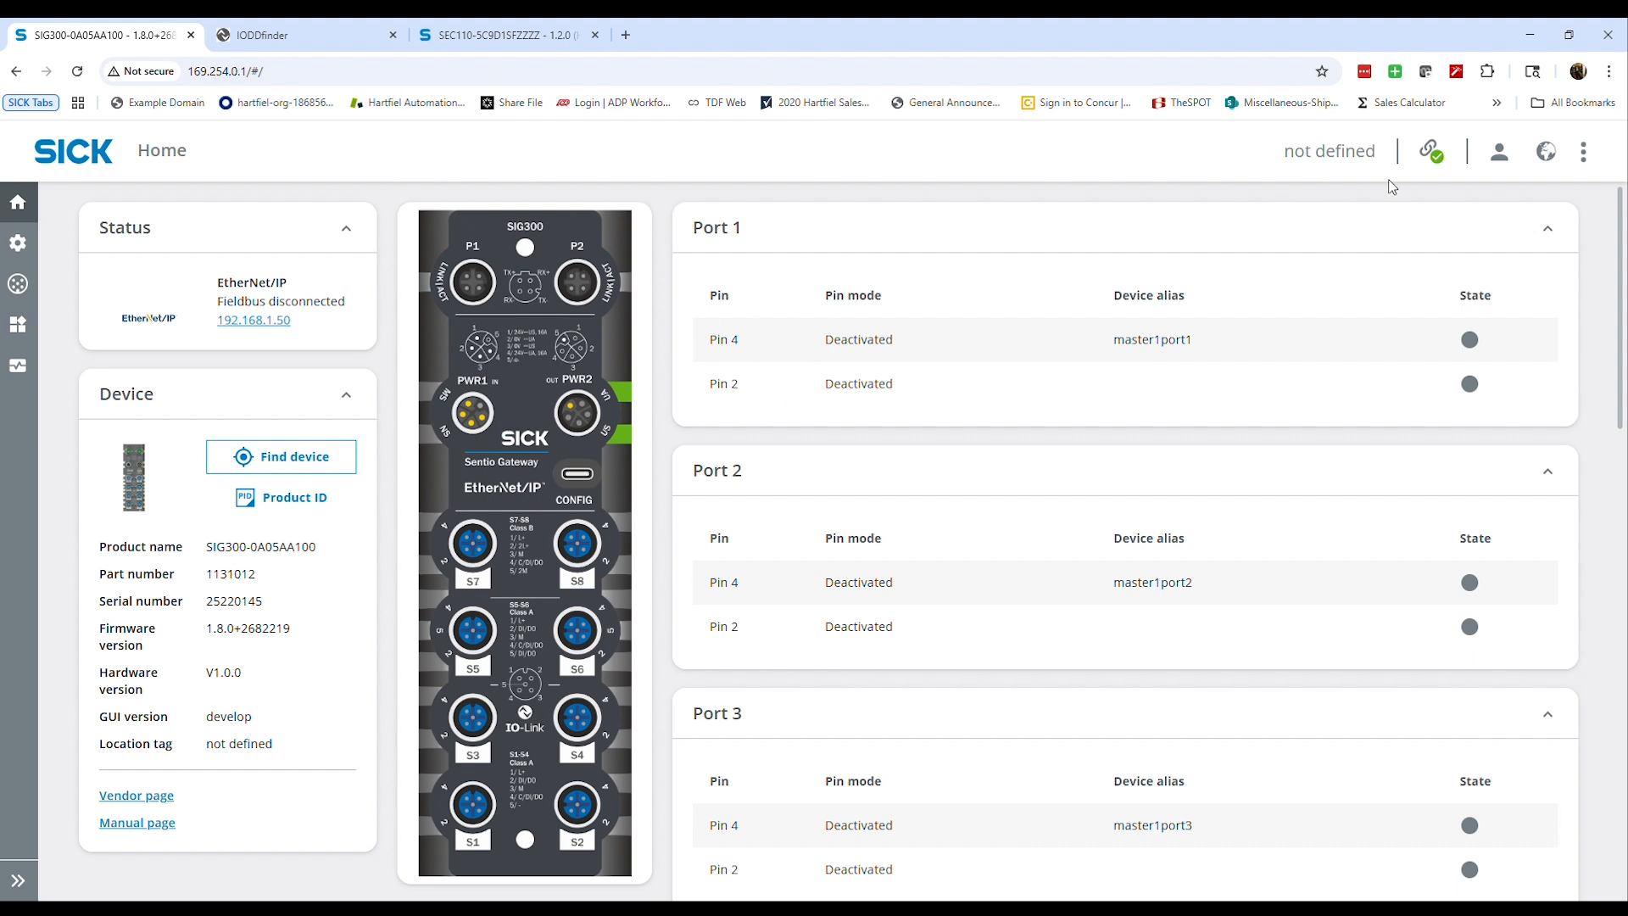
click(1502, 165)
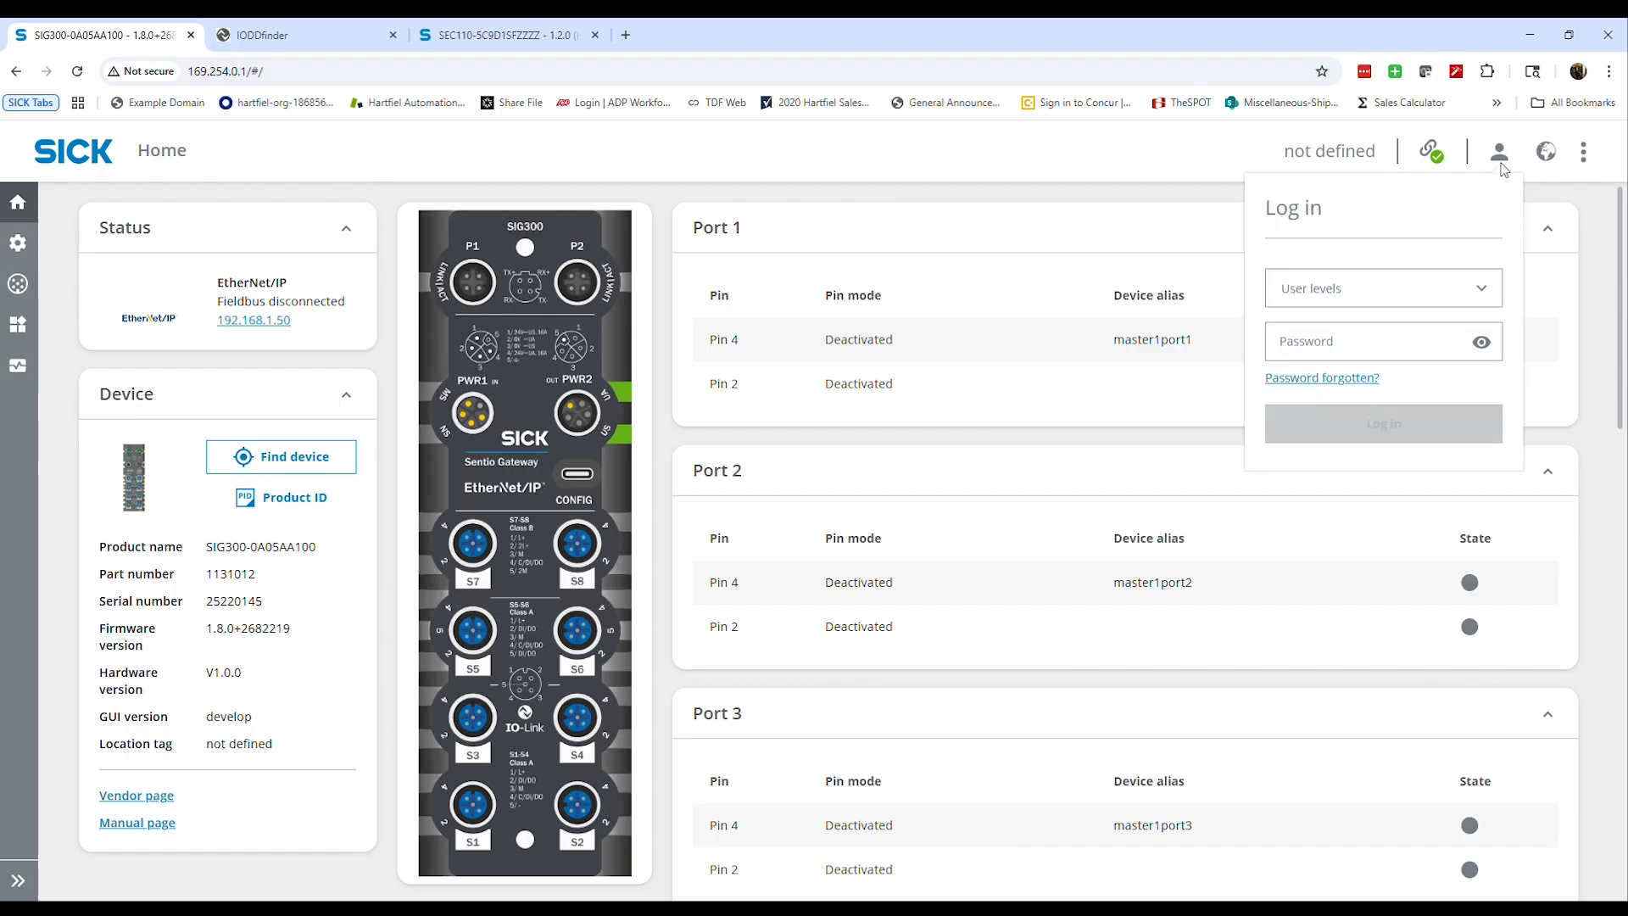
click(1374, 288)
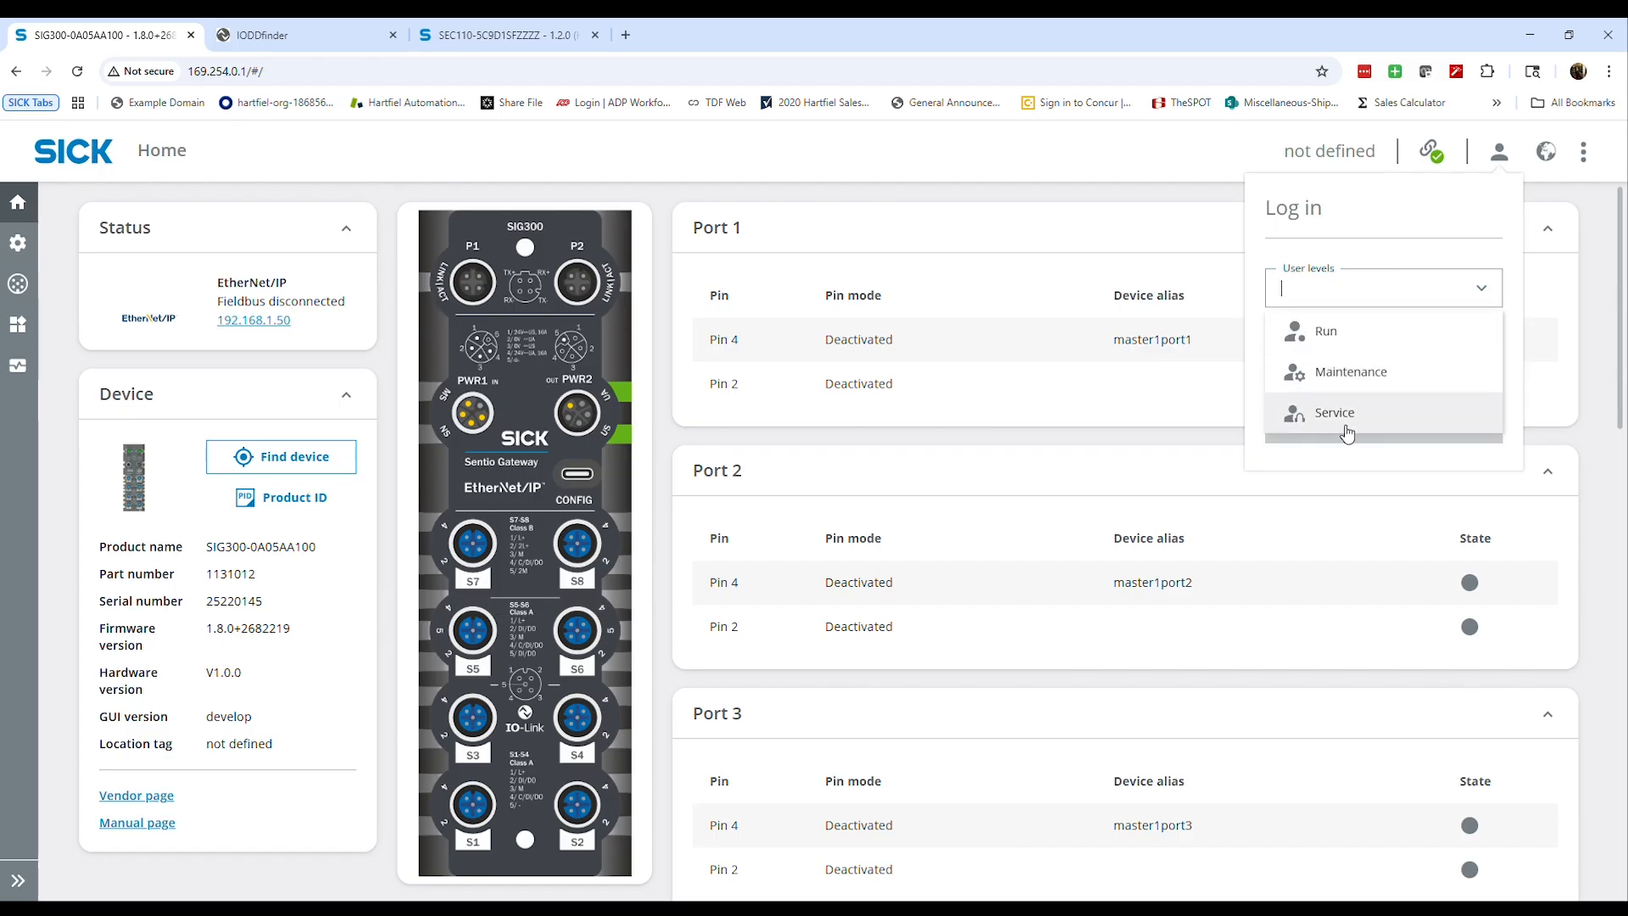
click(1347, 422)
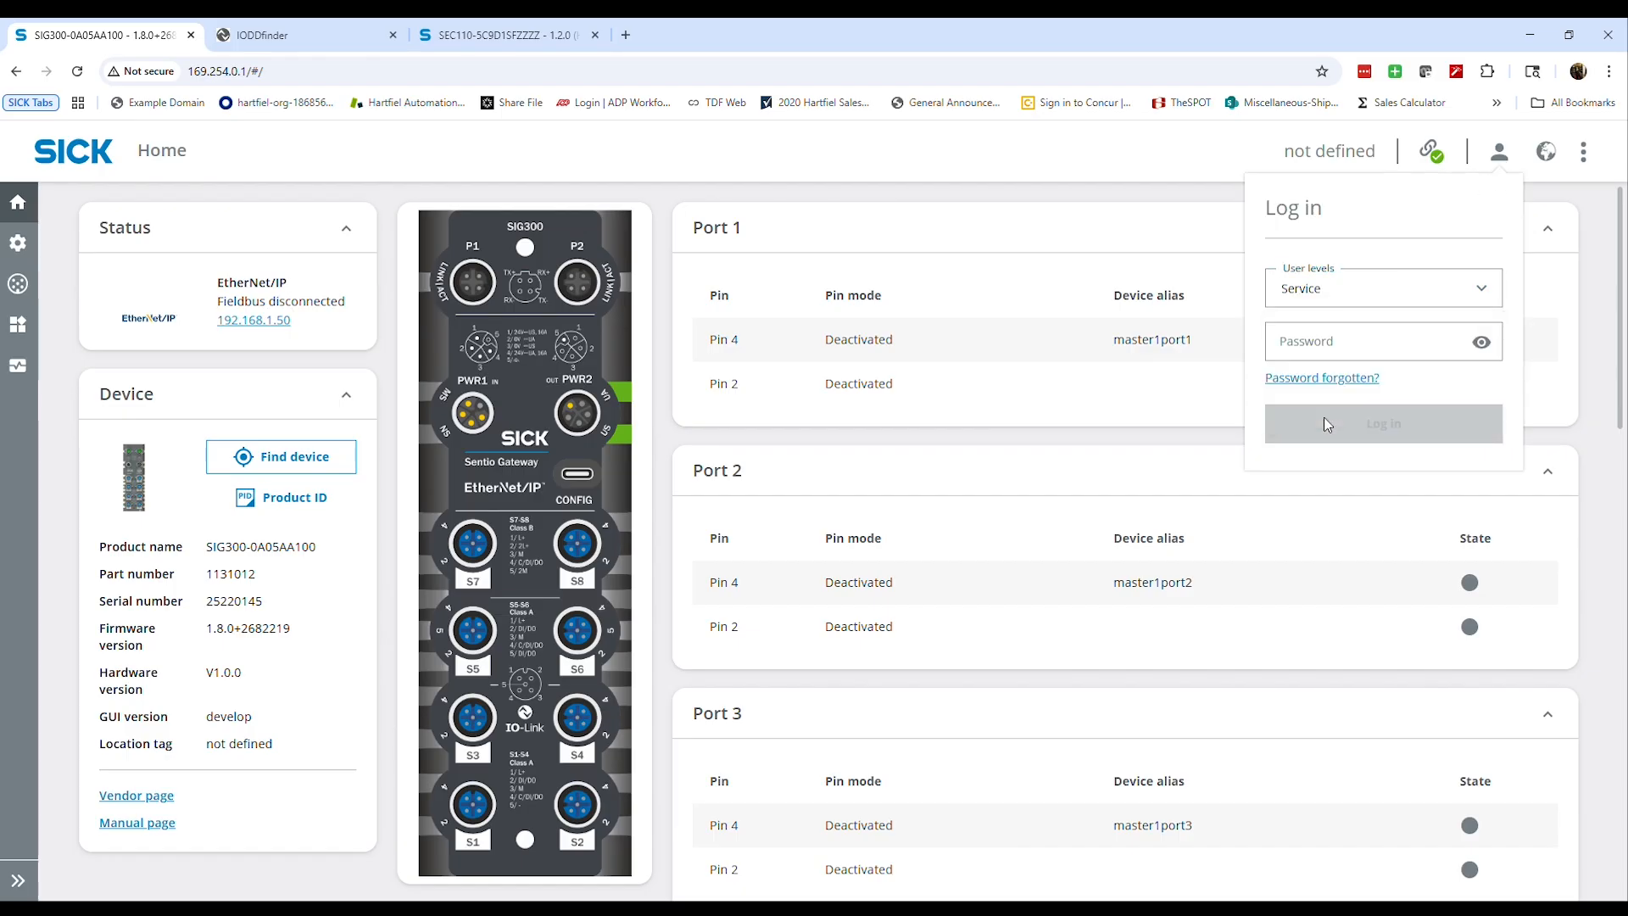
Enter the Service password with its characters shown, log in, and keep the default password
click(1432, 344)
click(1483, 343)
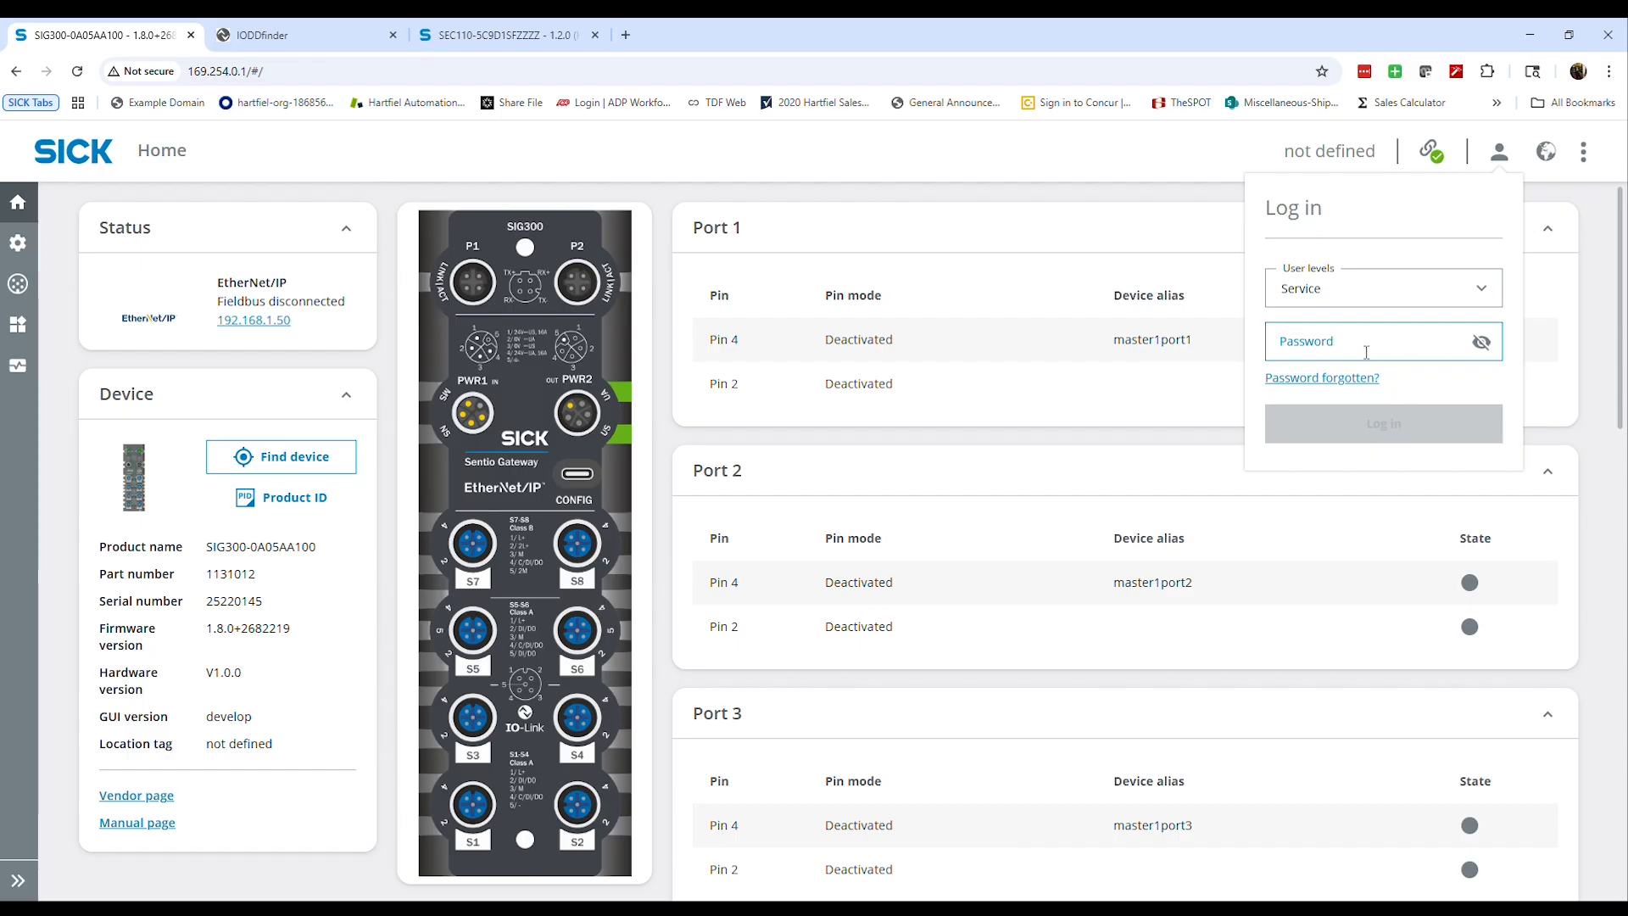
click(1340, 353)
text(s)
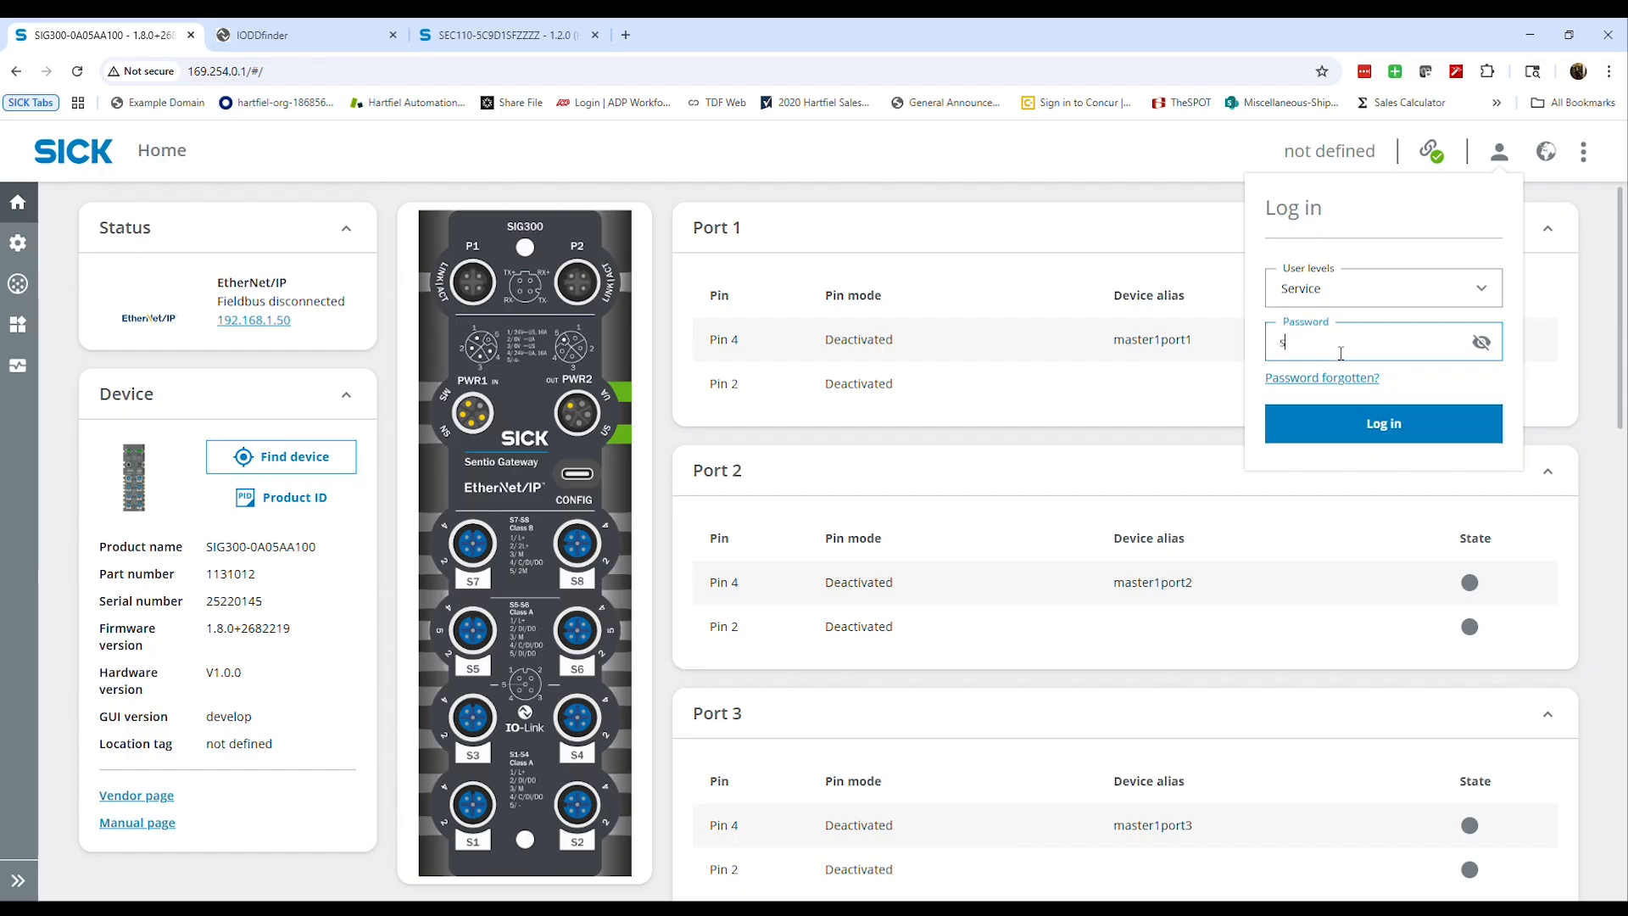
text(ervicelevel)
click(1414, 421)
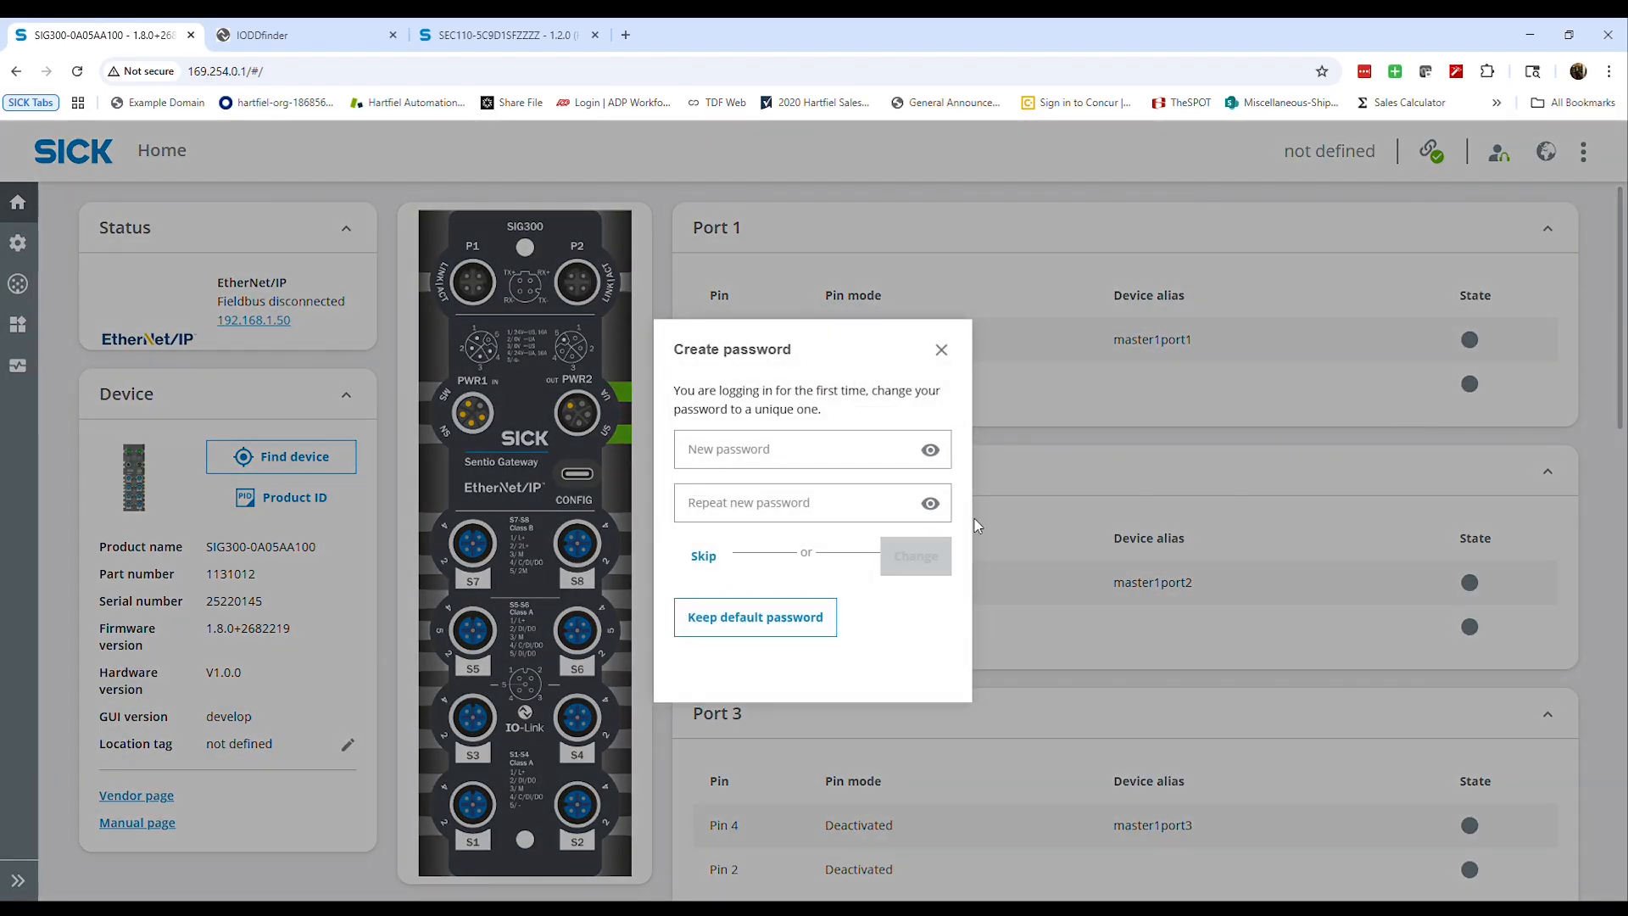
click(756, 622)
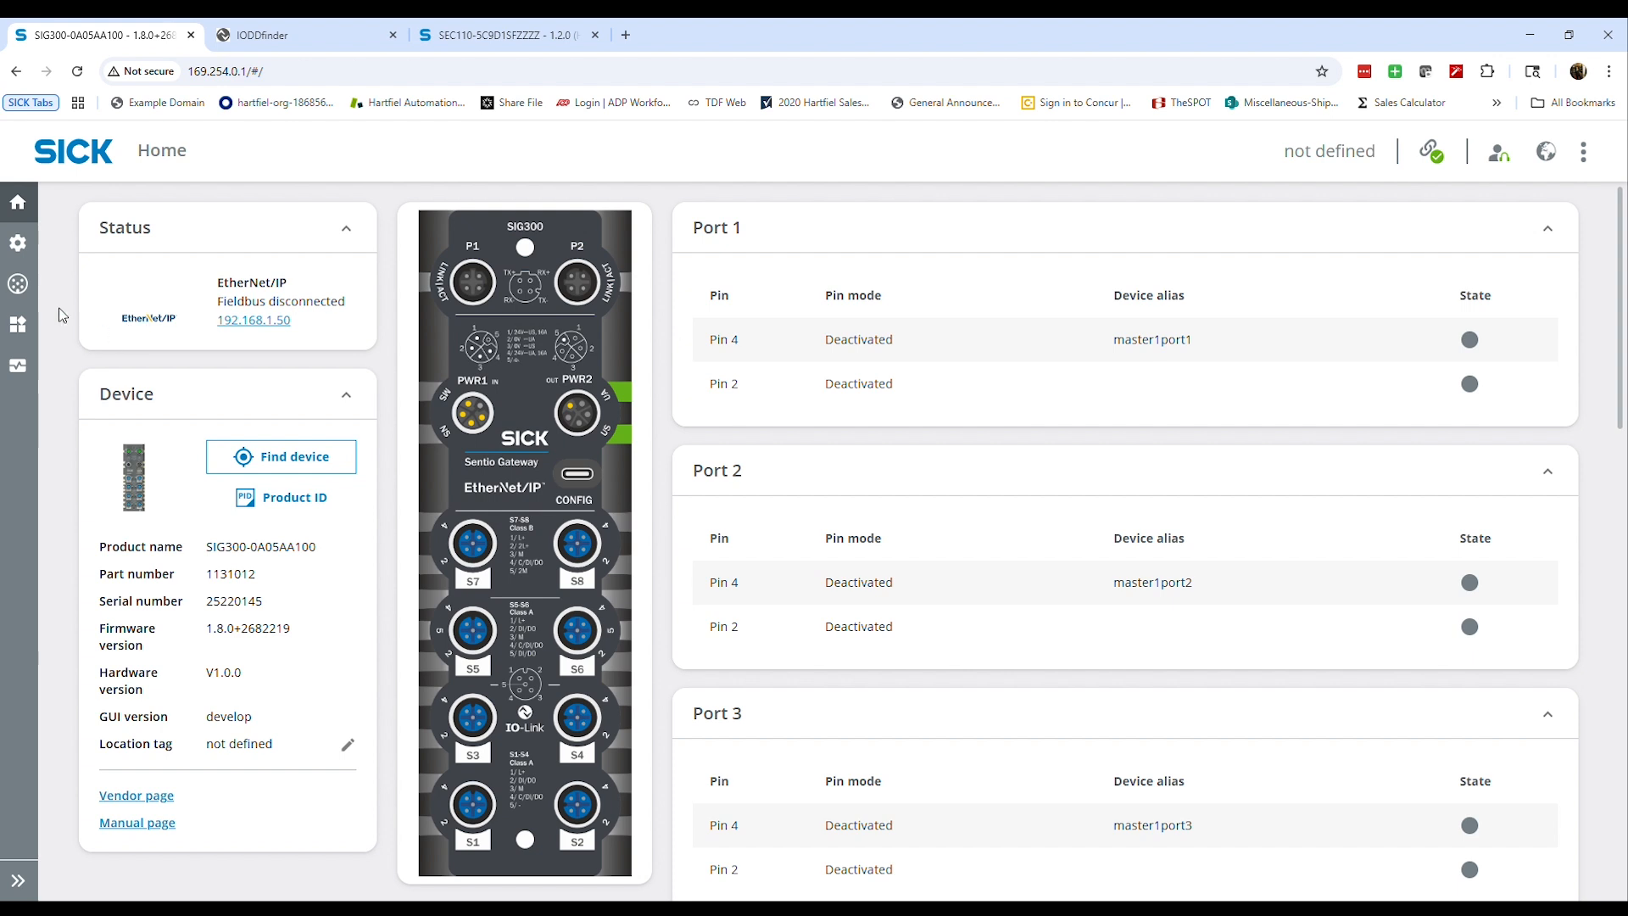
Switch to the IODDfinder page listing SICK AG products
mouse_move(29, 333)
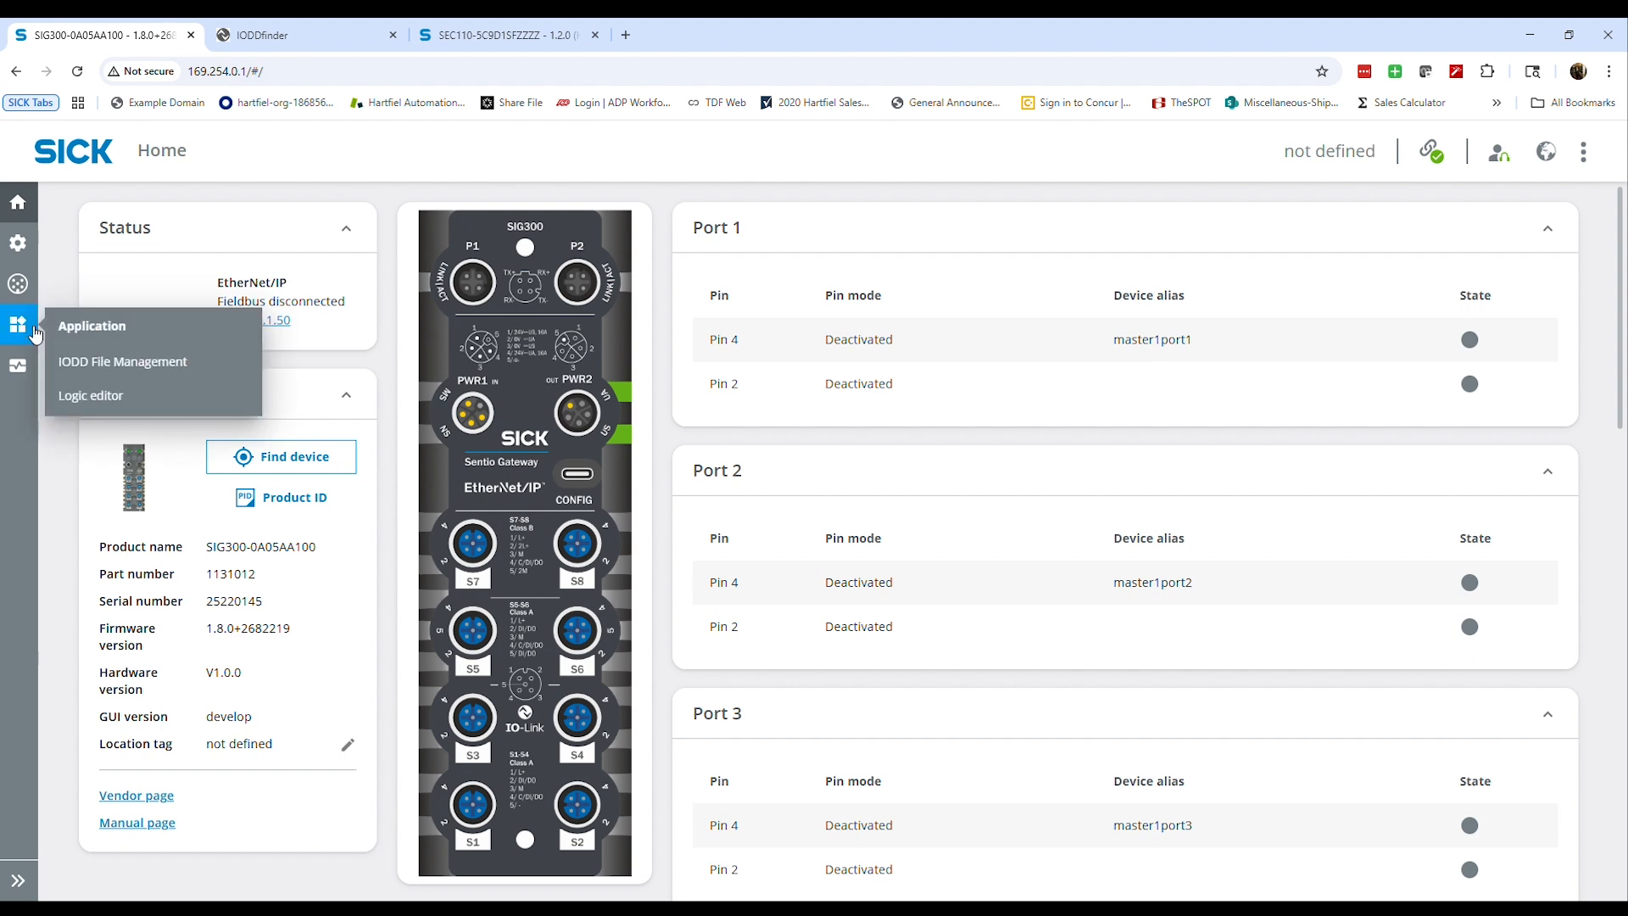
mouse_move(20, 285)
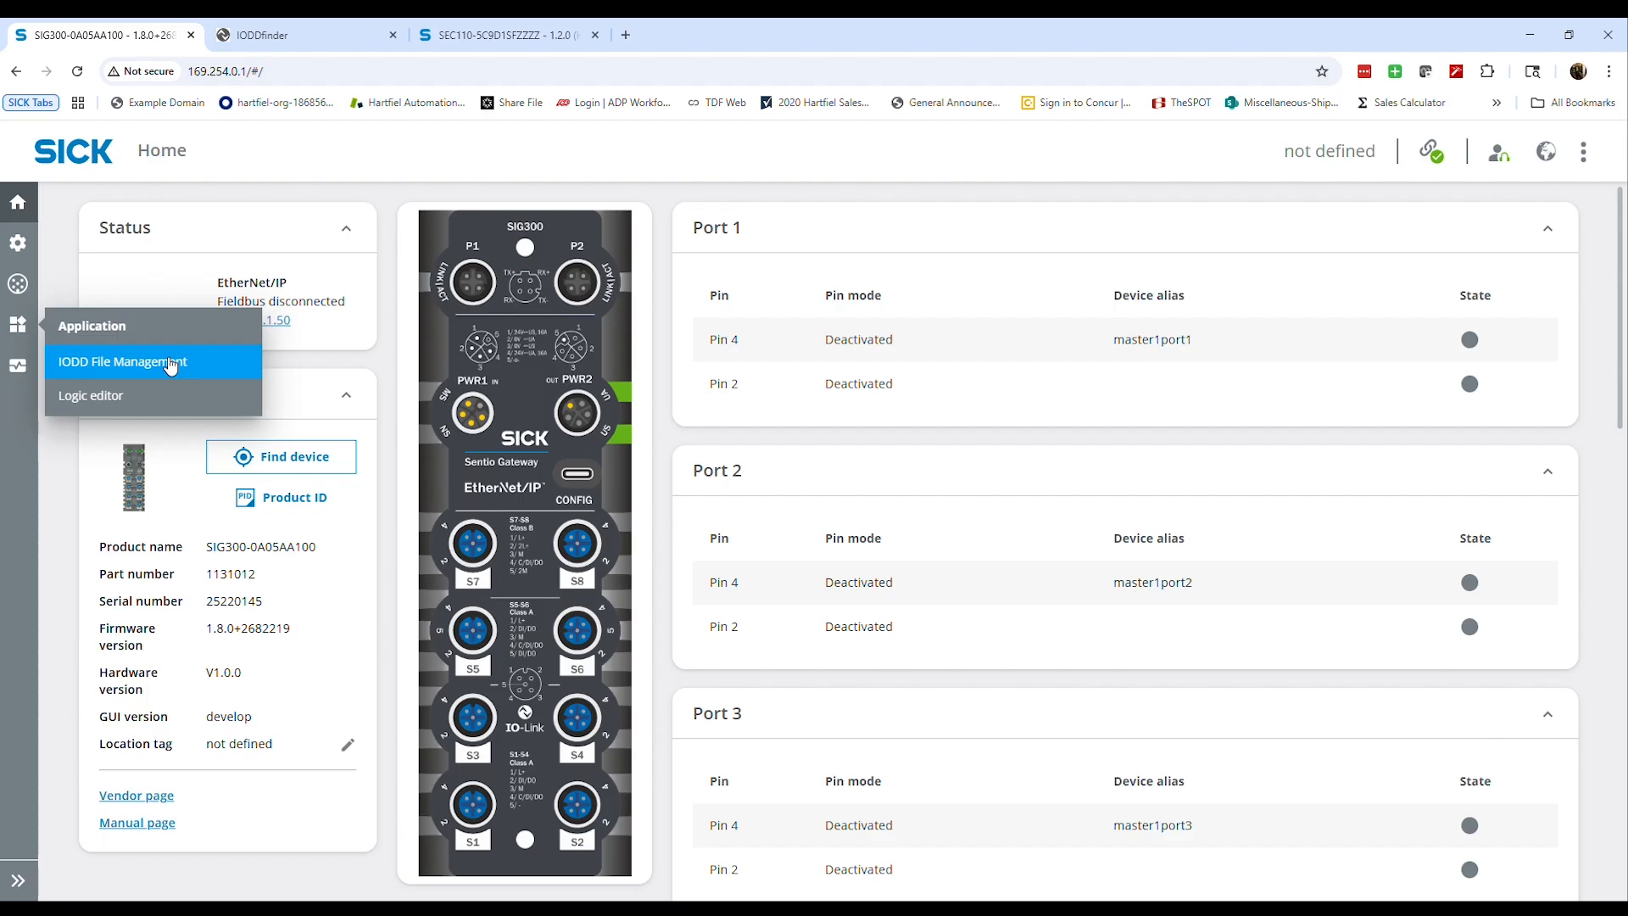
click(305, 38)
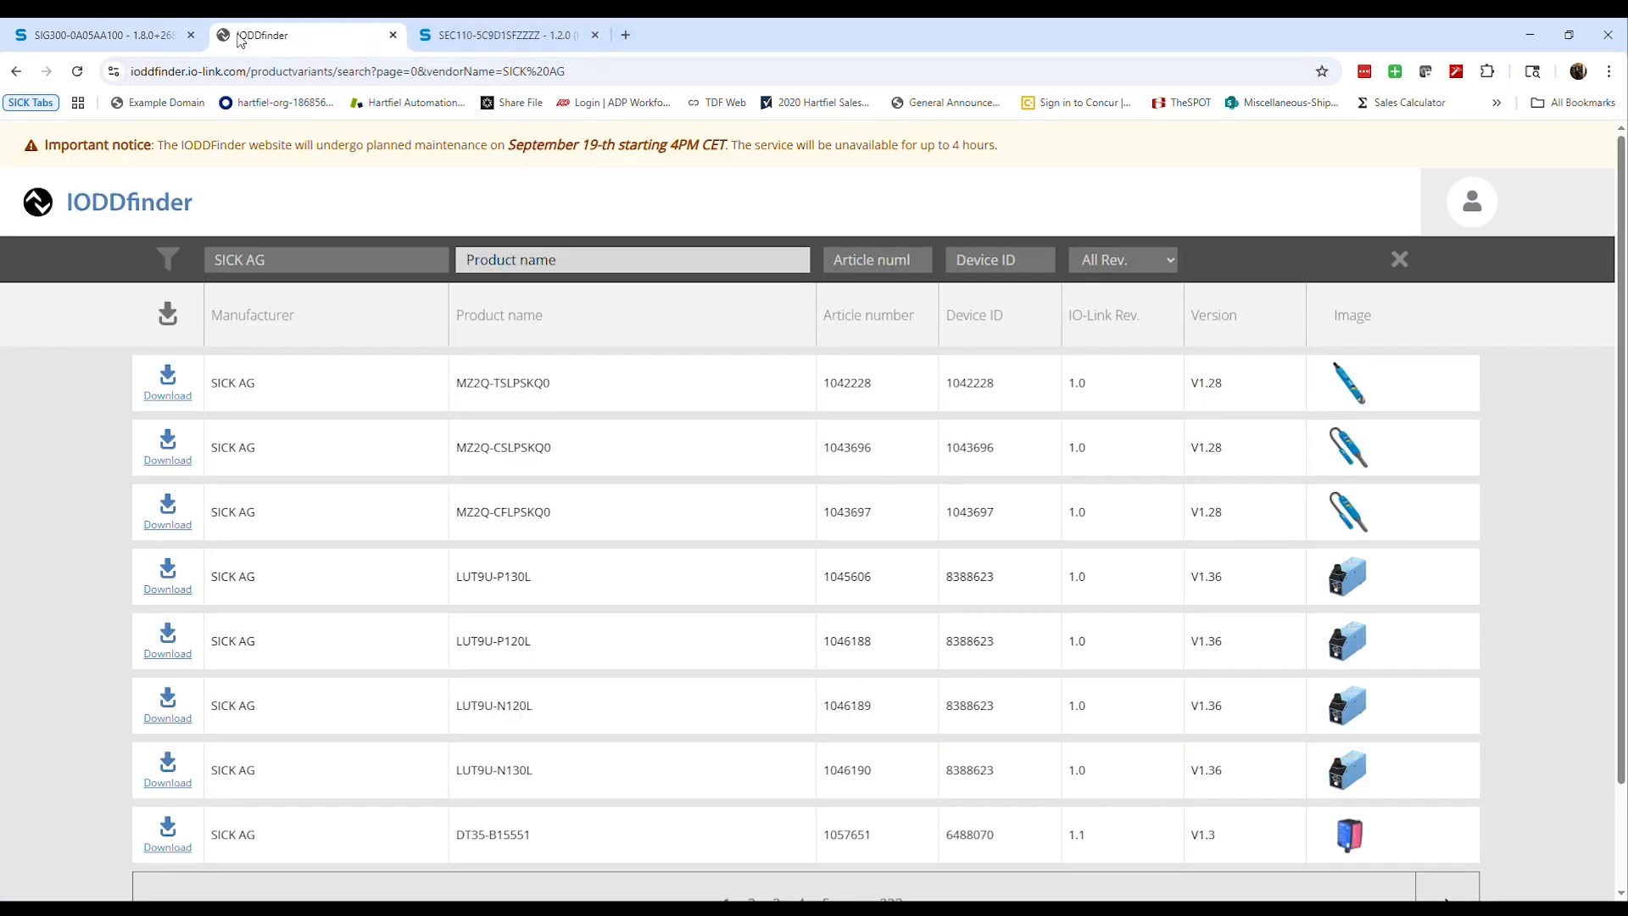
Visit the io-link.com website in a new browser tab and close that tab again
click(625, 36)
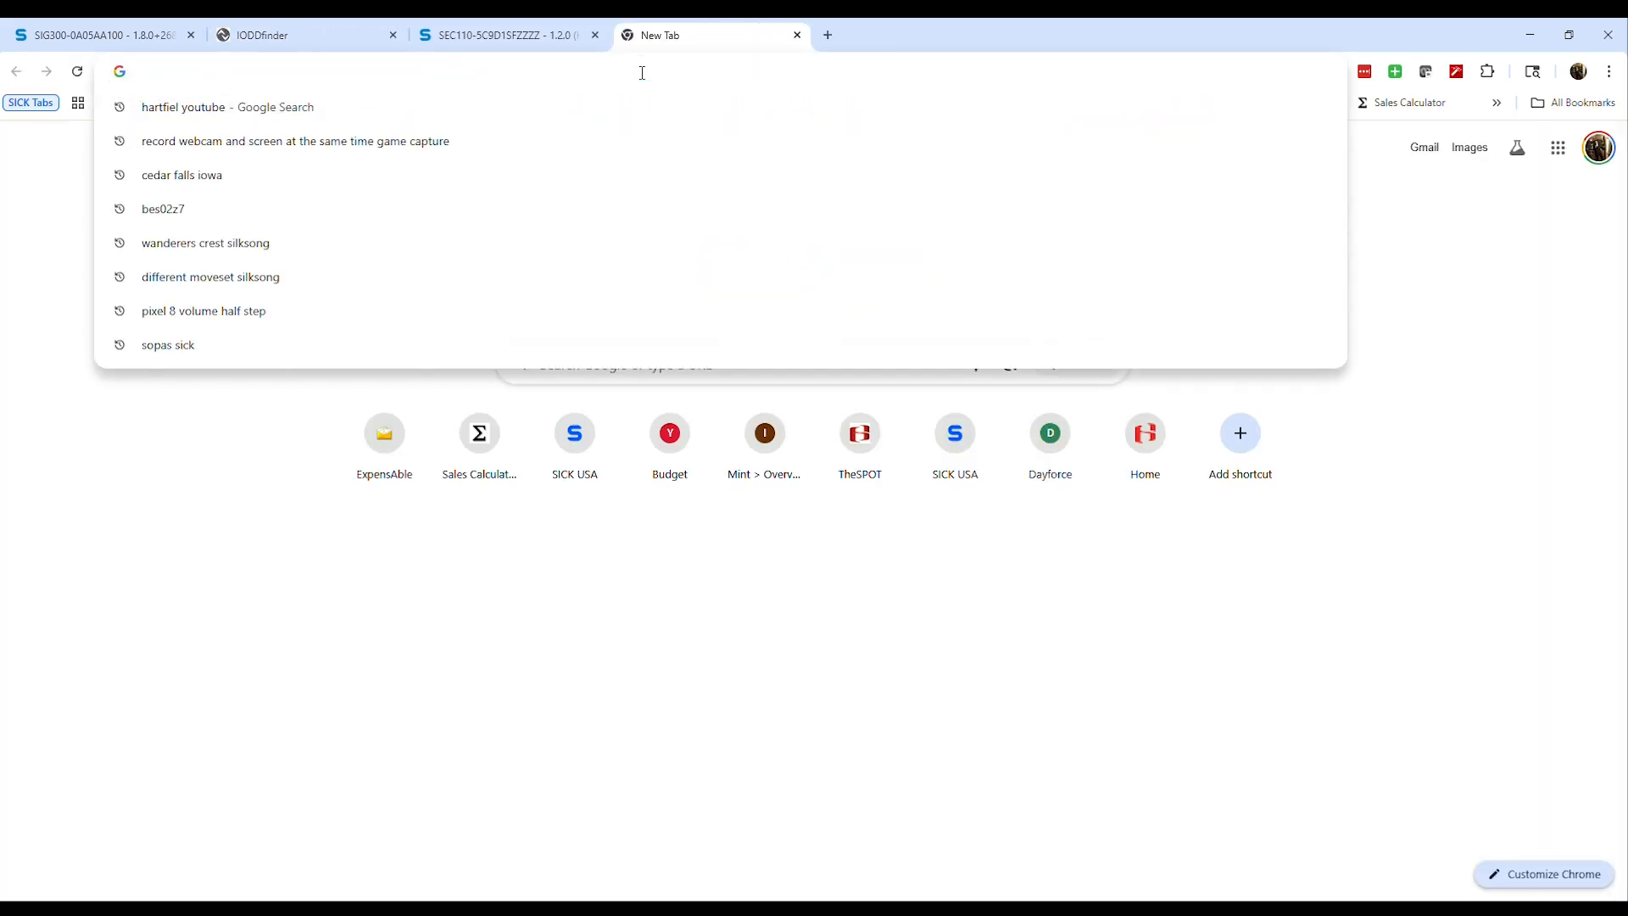
text(io-)
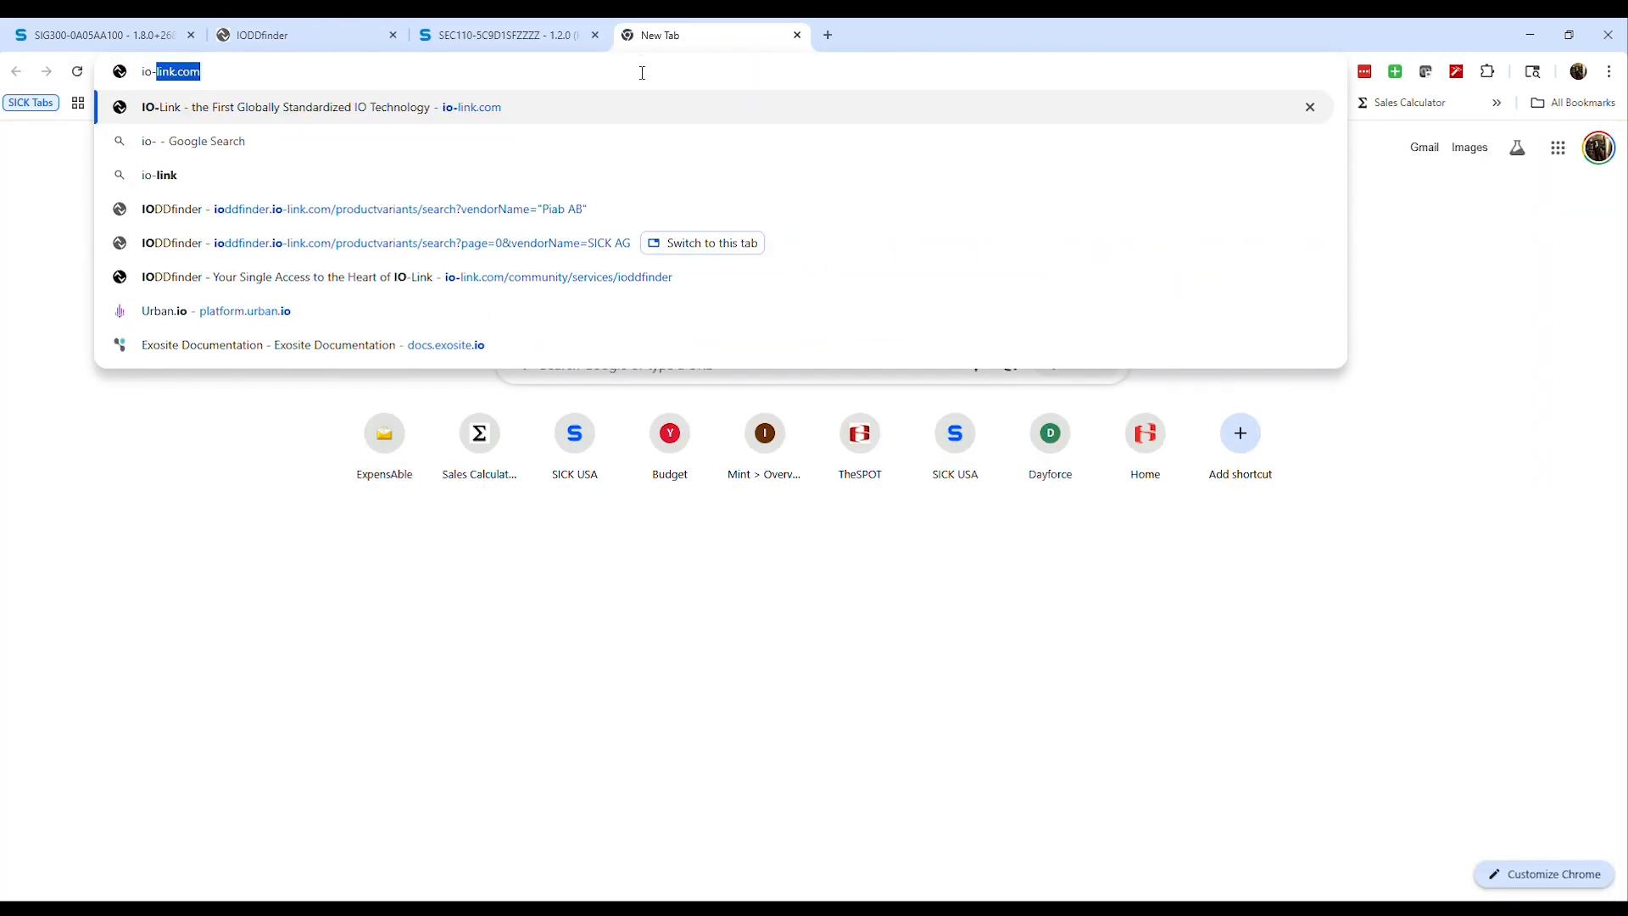
key(Return)
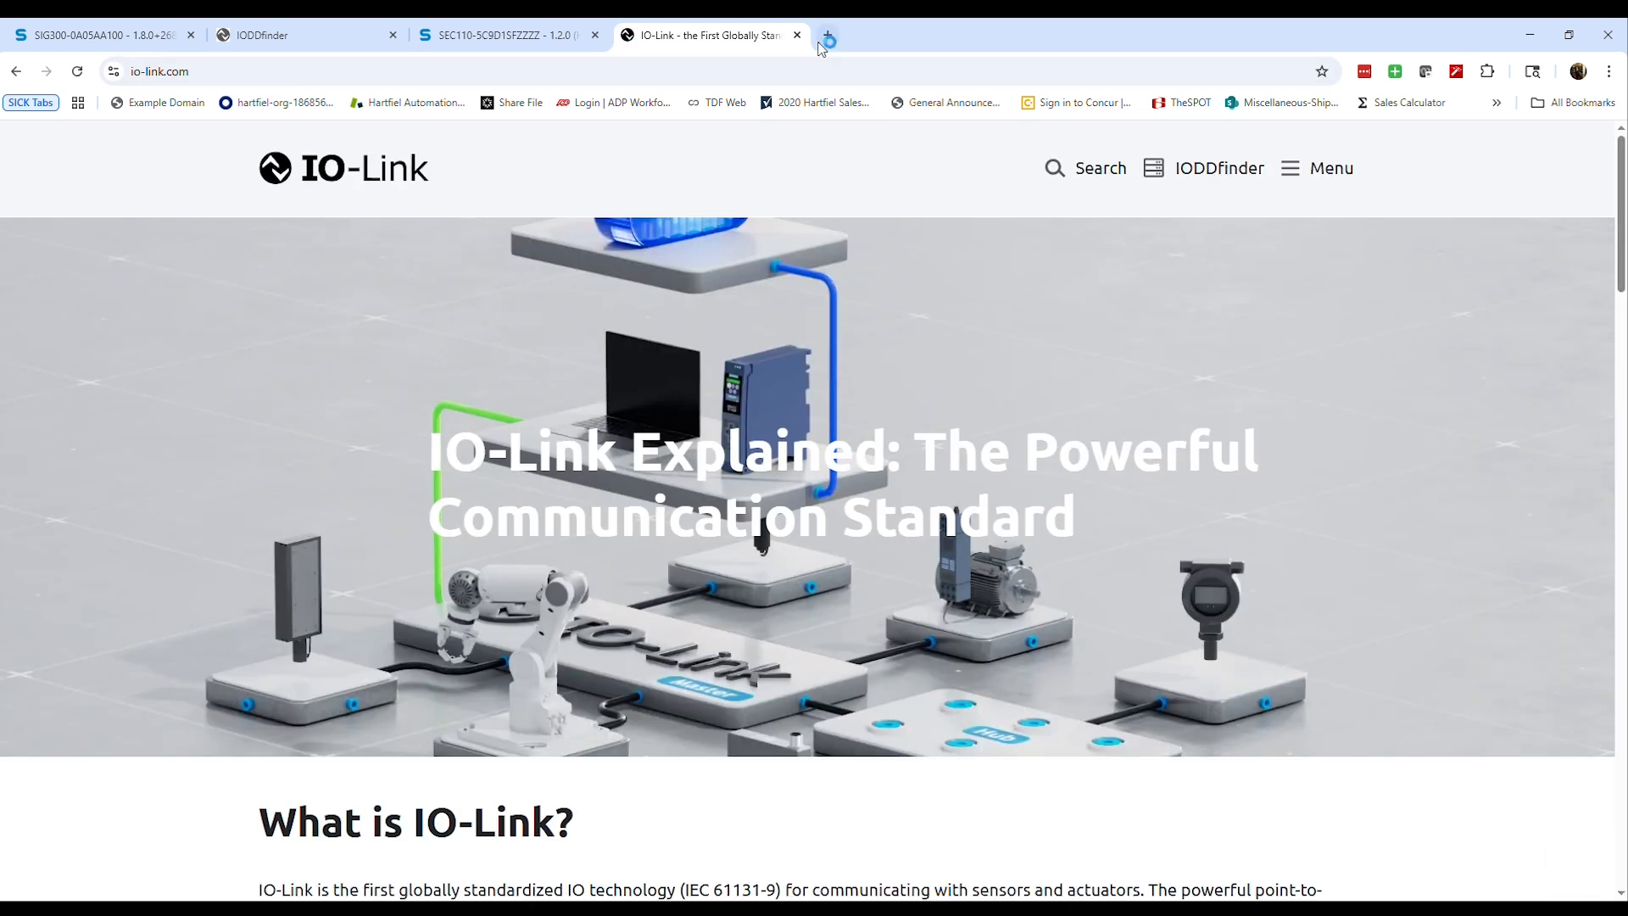
click(797, 35)
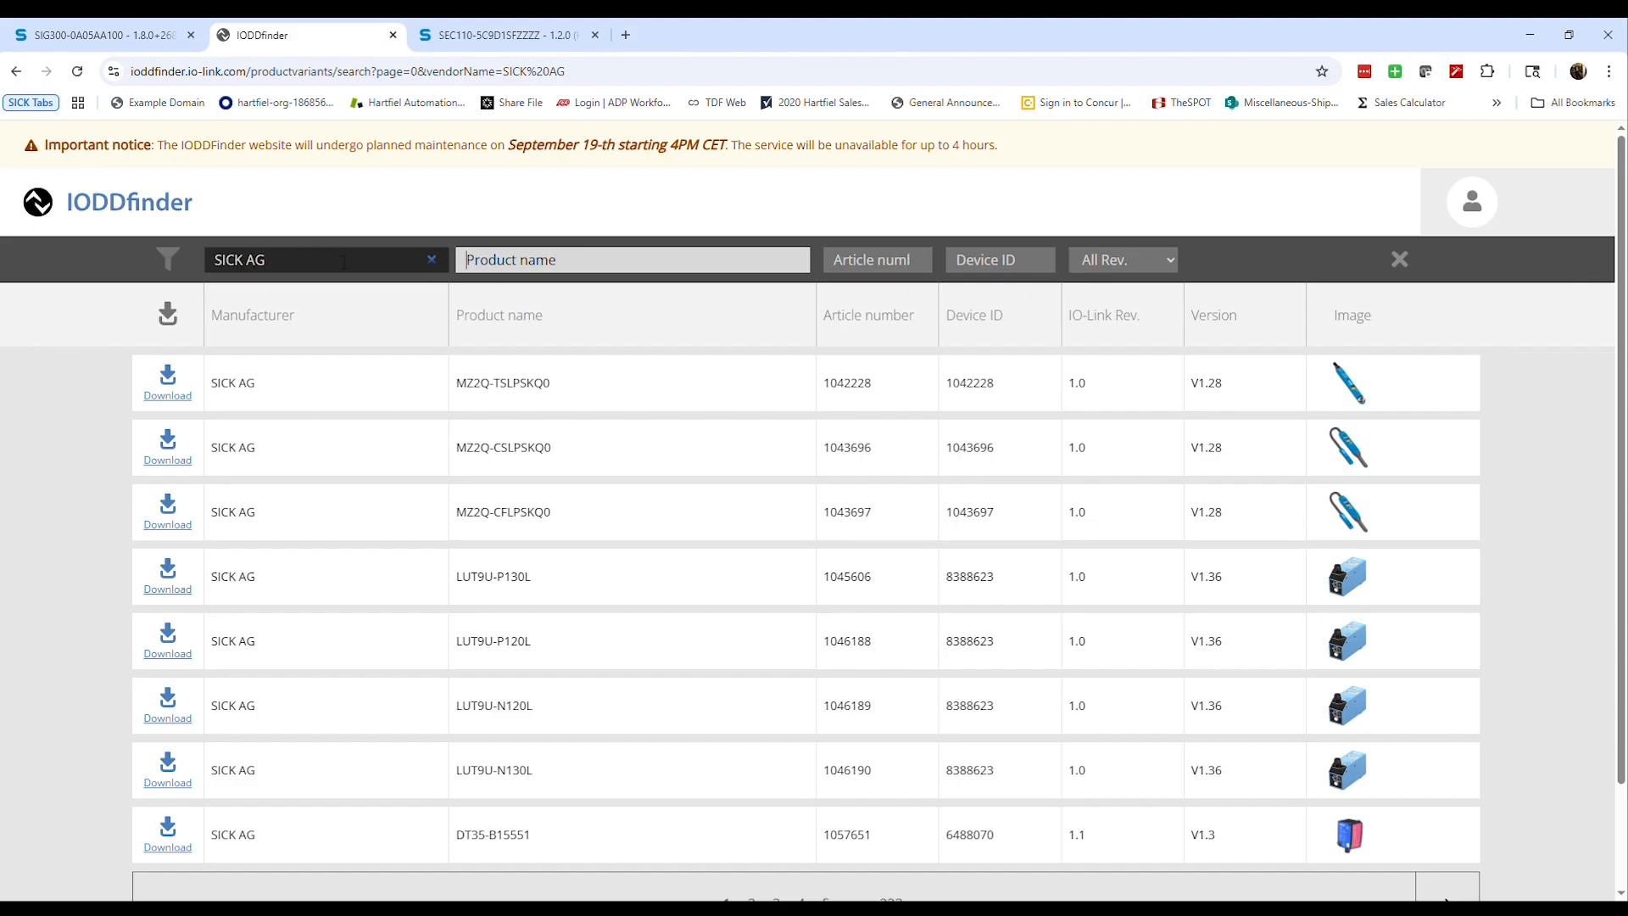
Filter the SICK AG products in IODDfinder by the product name slt
click(601, 259)
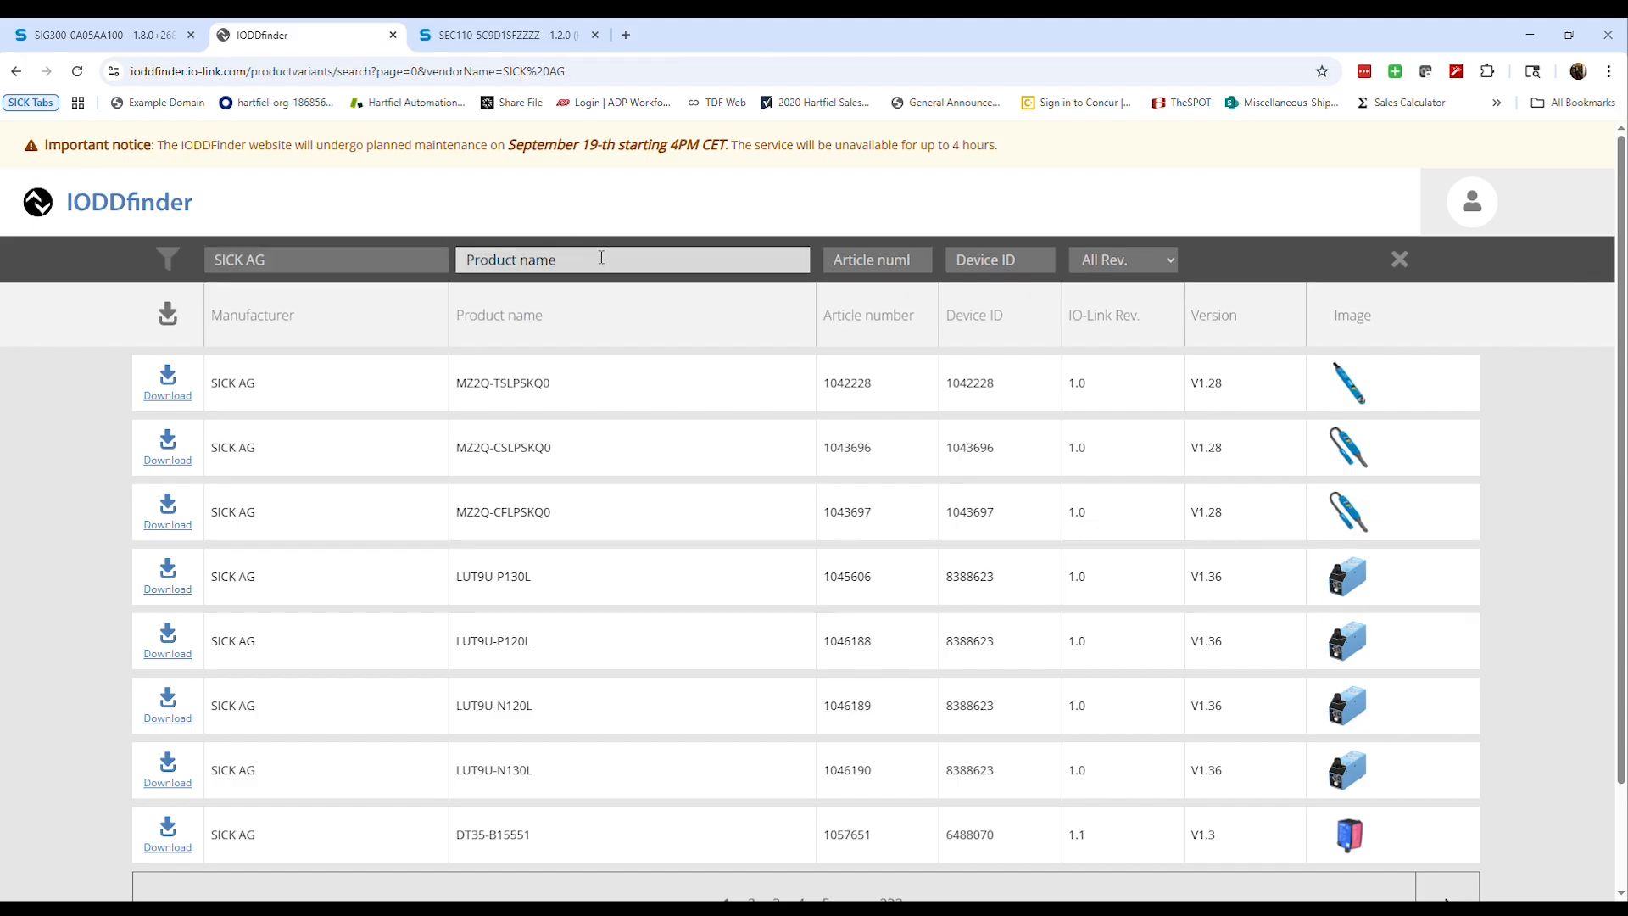
text(s)
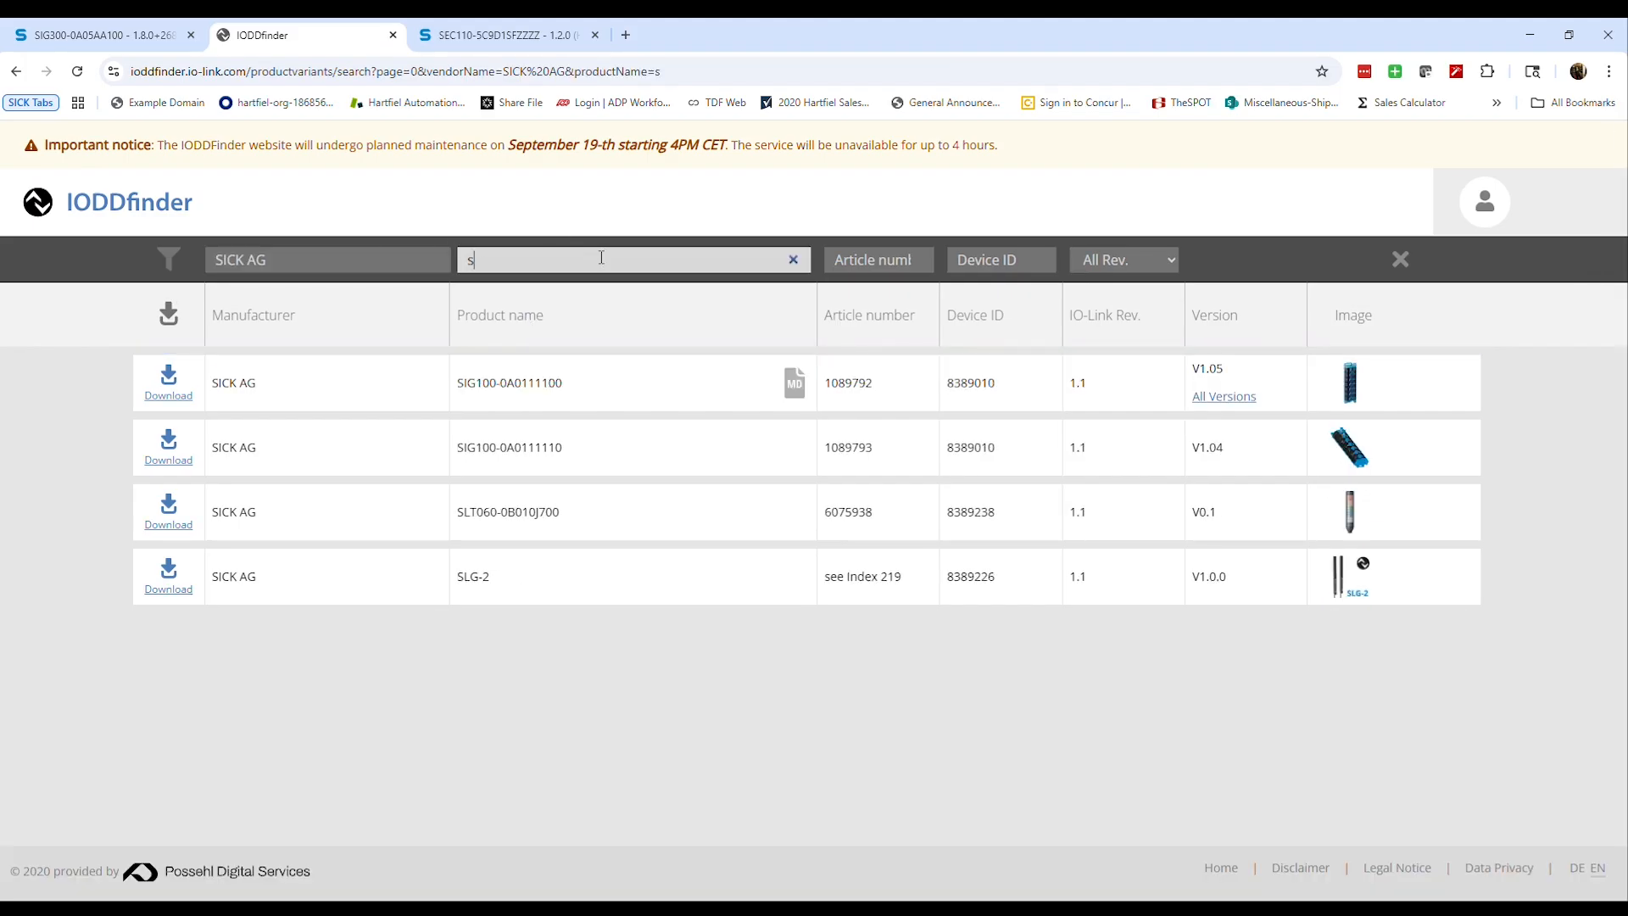
text(lt)
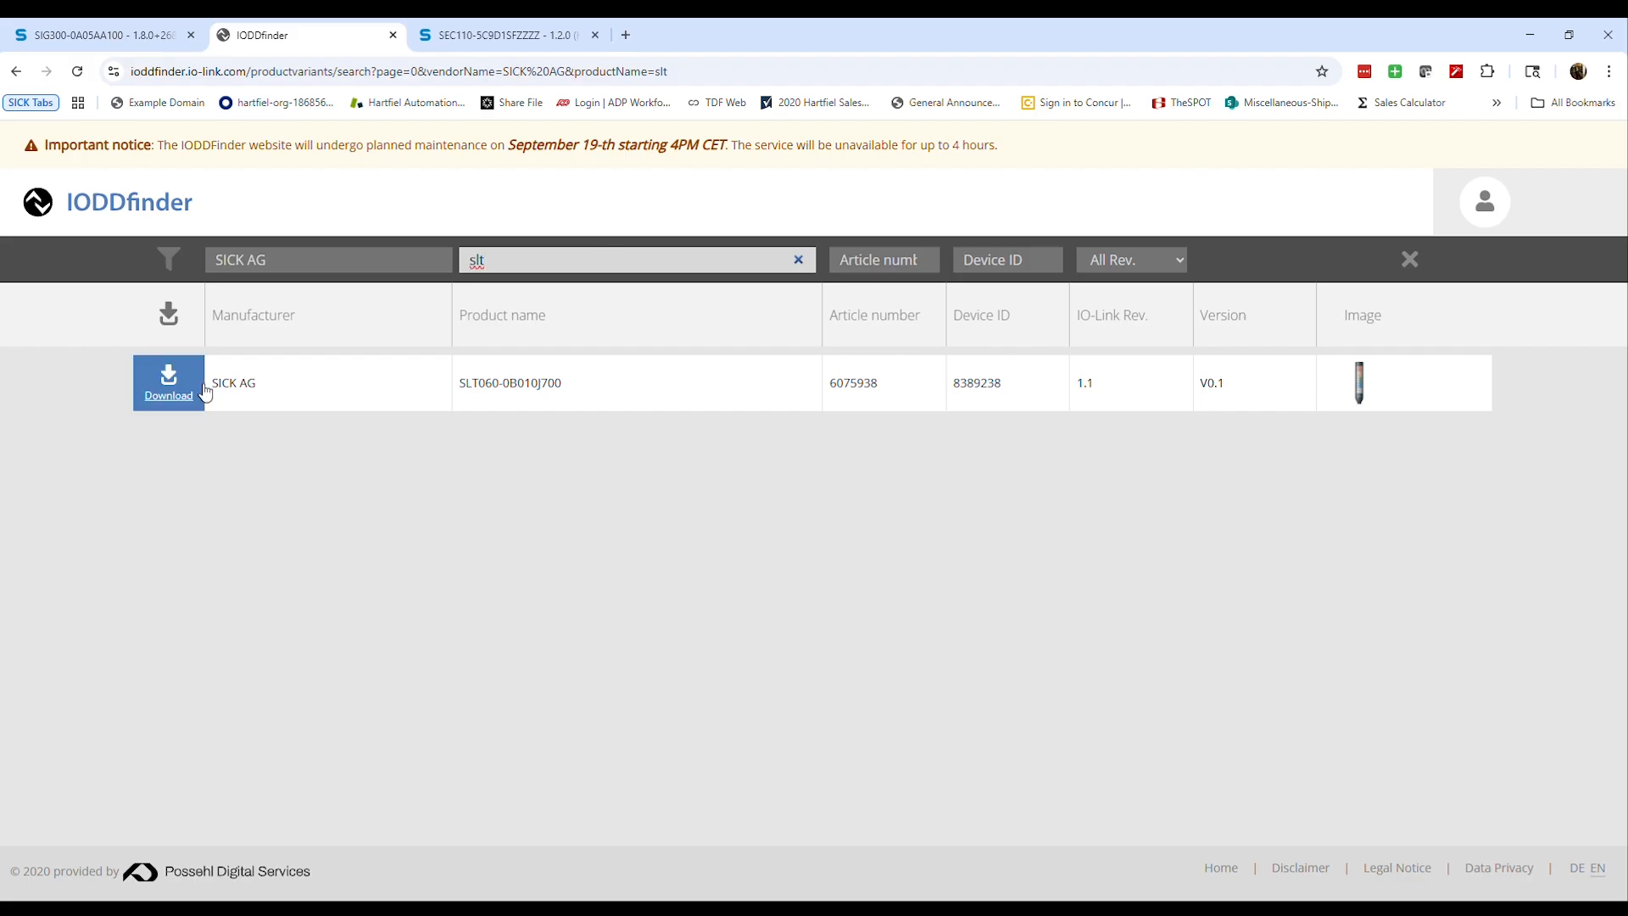
click(121, 23)
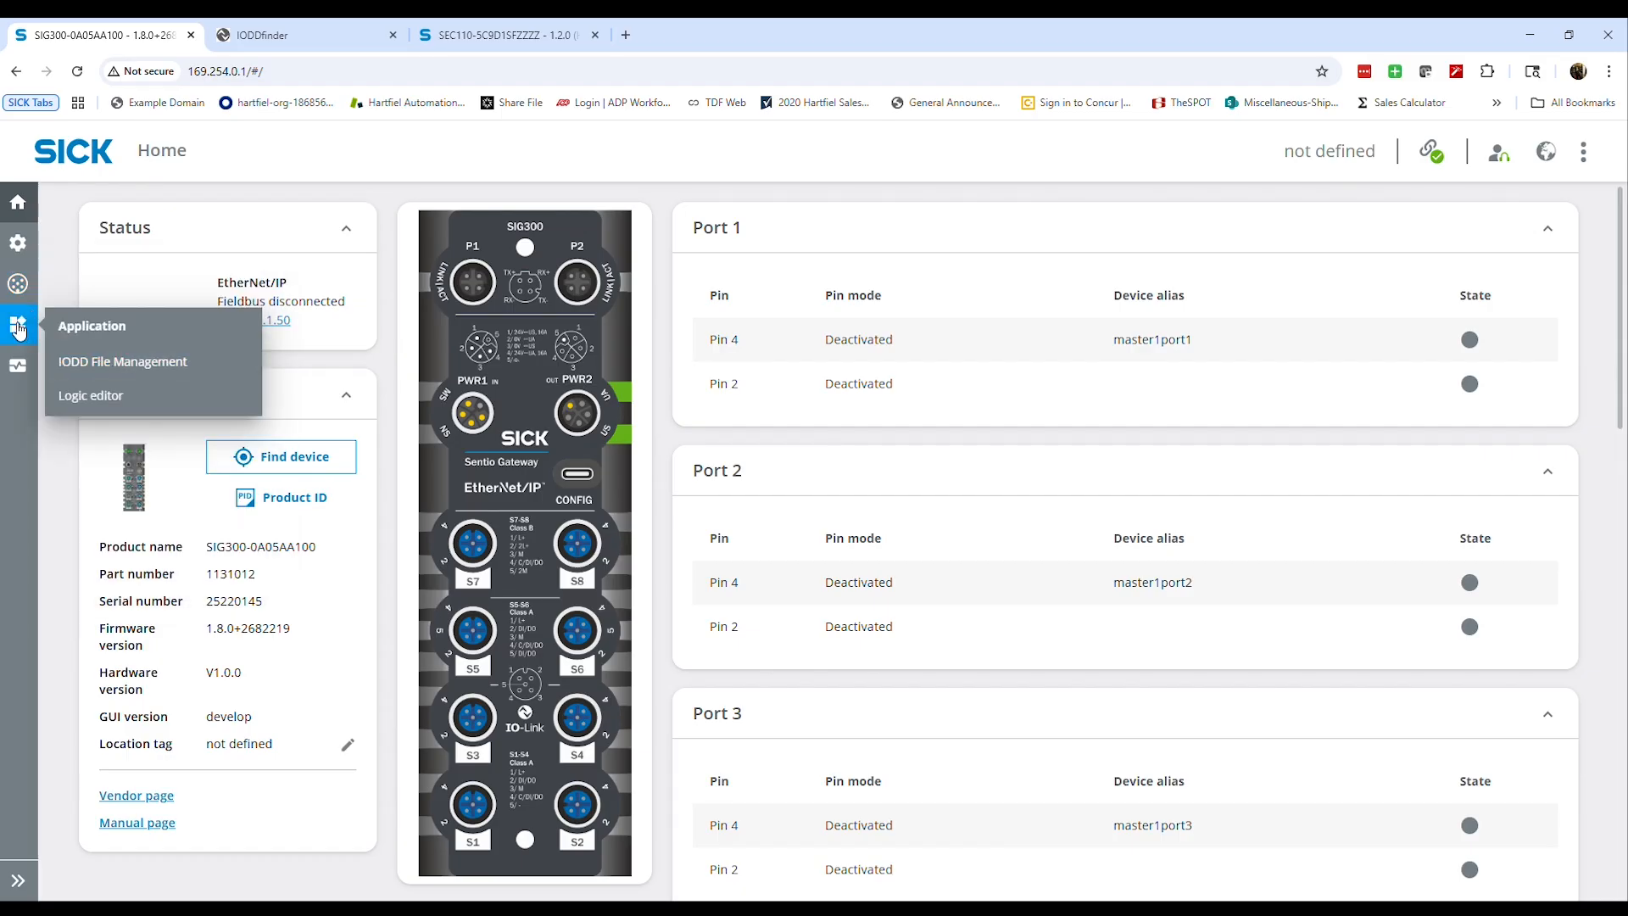
click(131, 361)
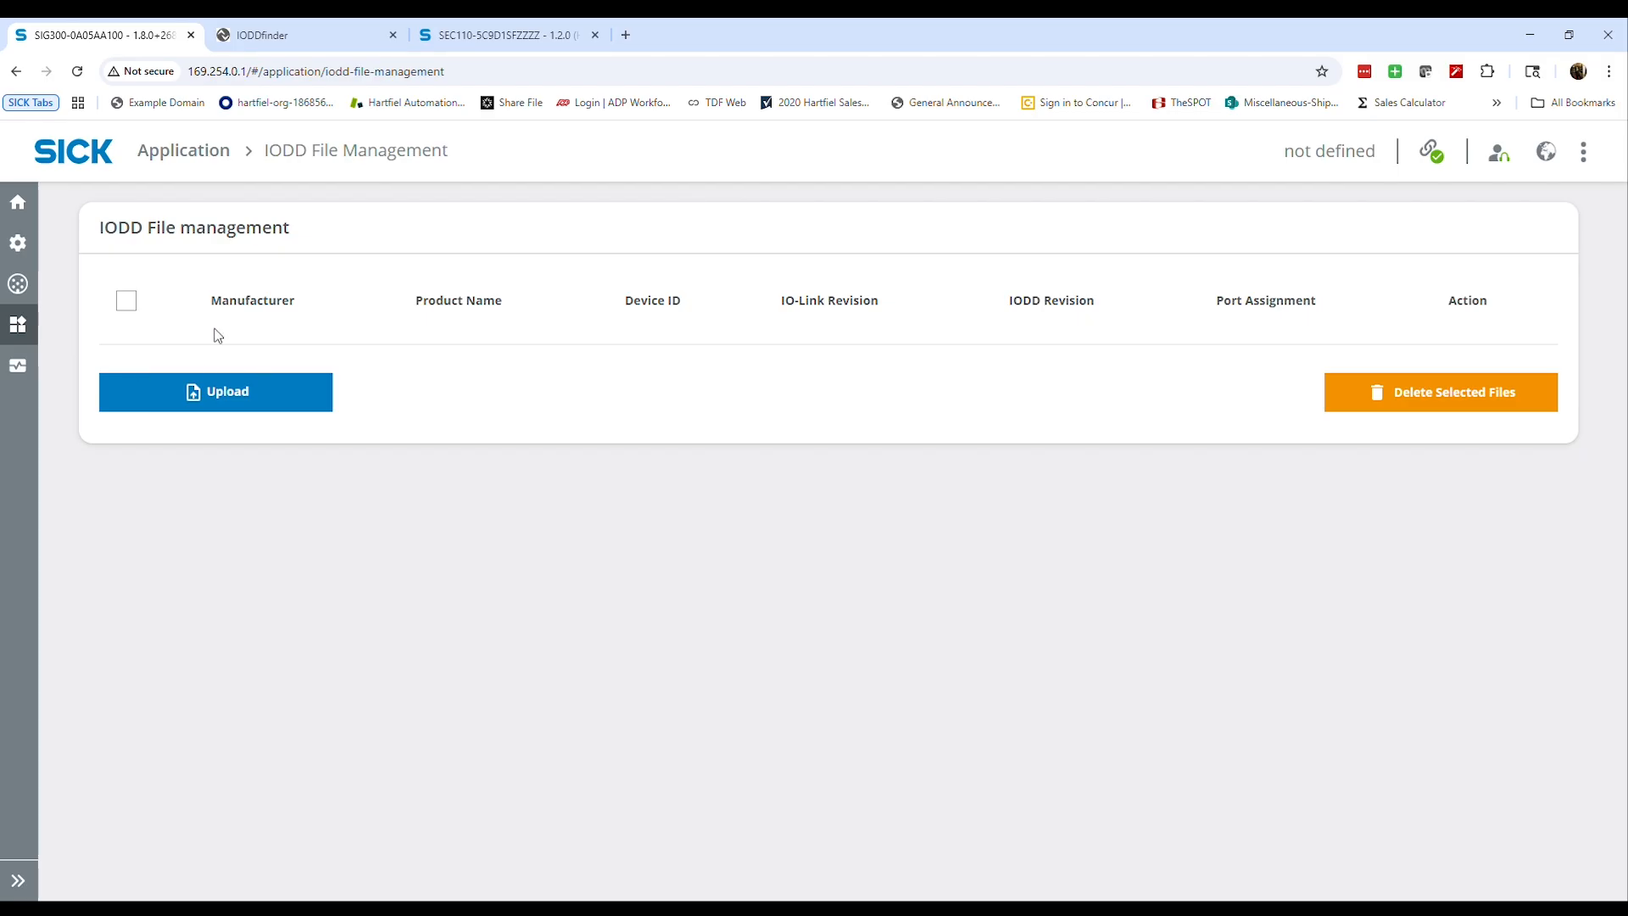
click(201, 399)
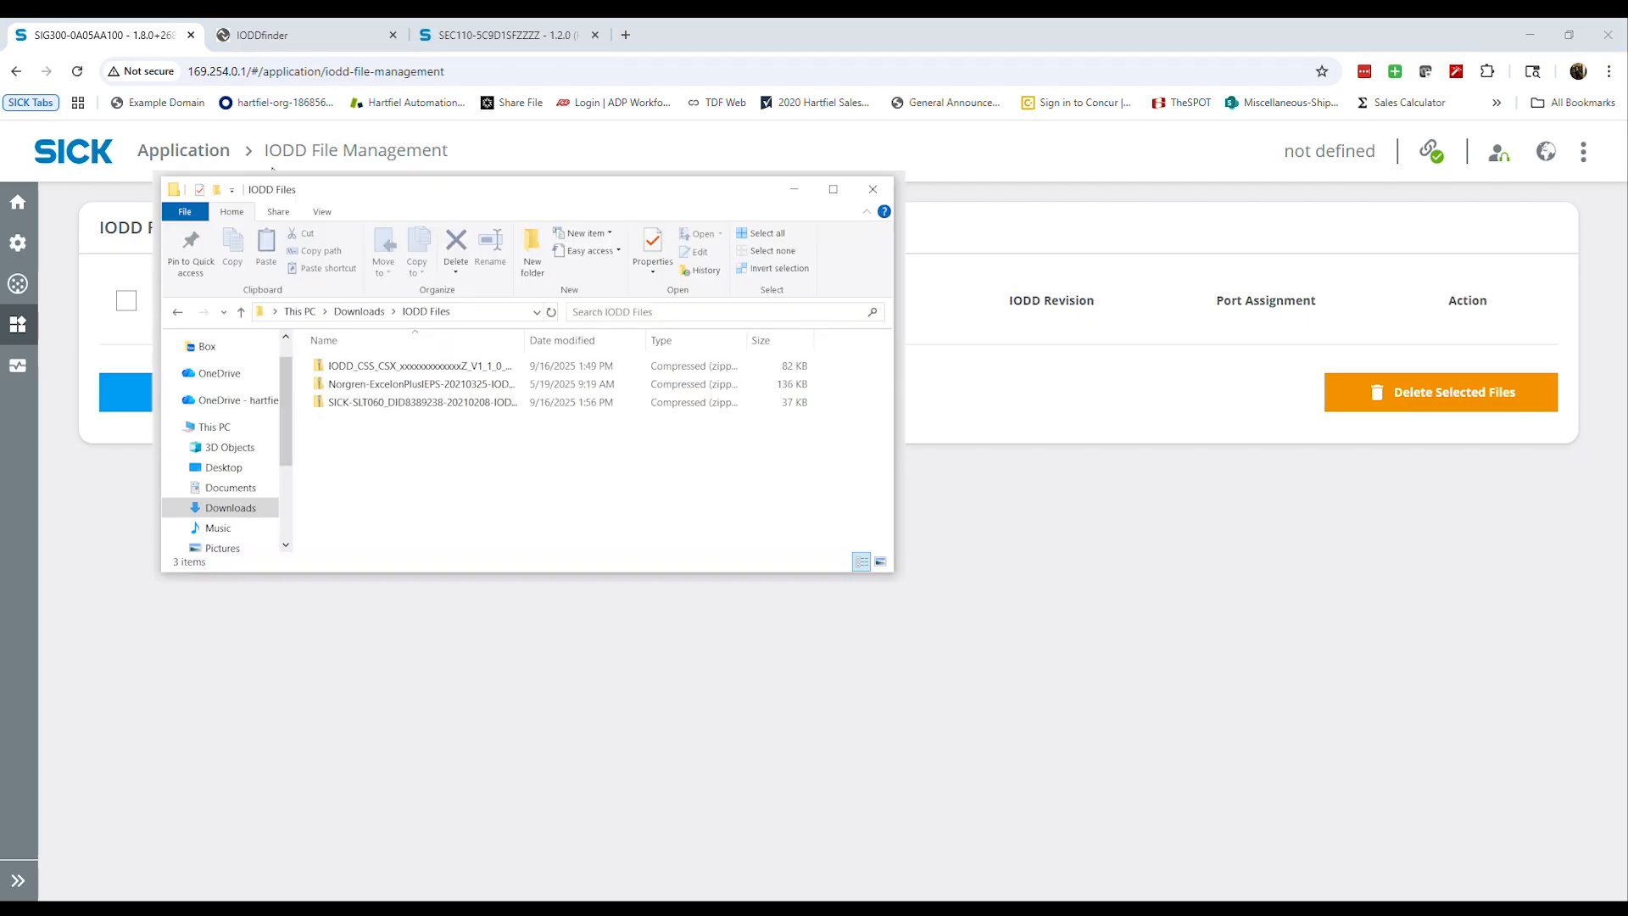
double_click(422, 402)
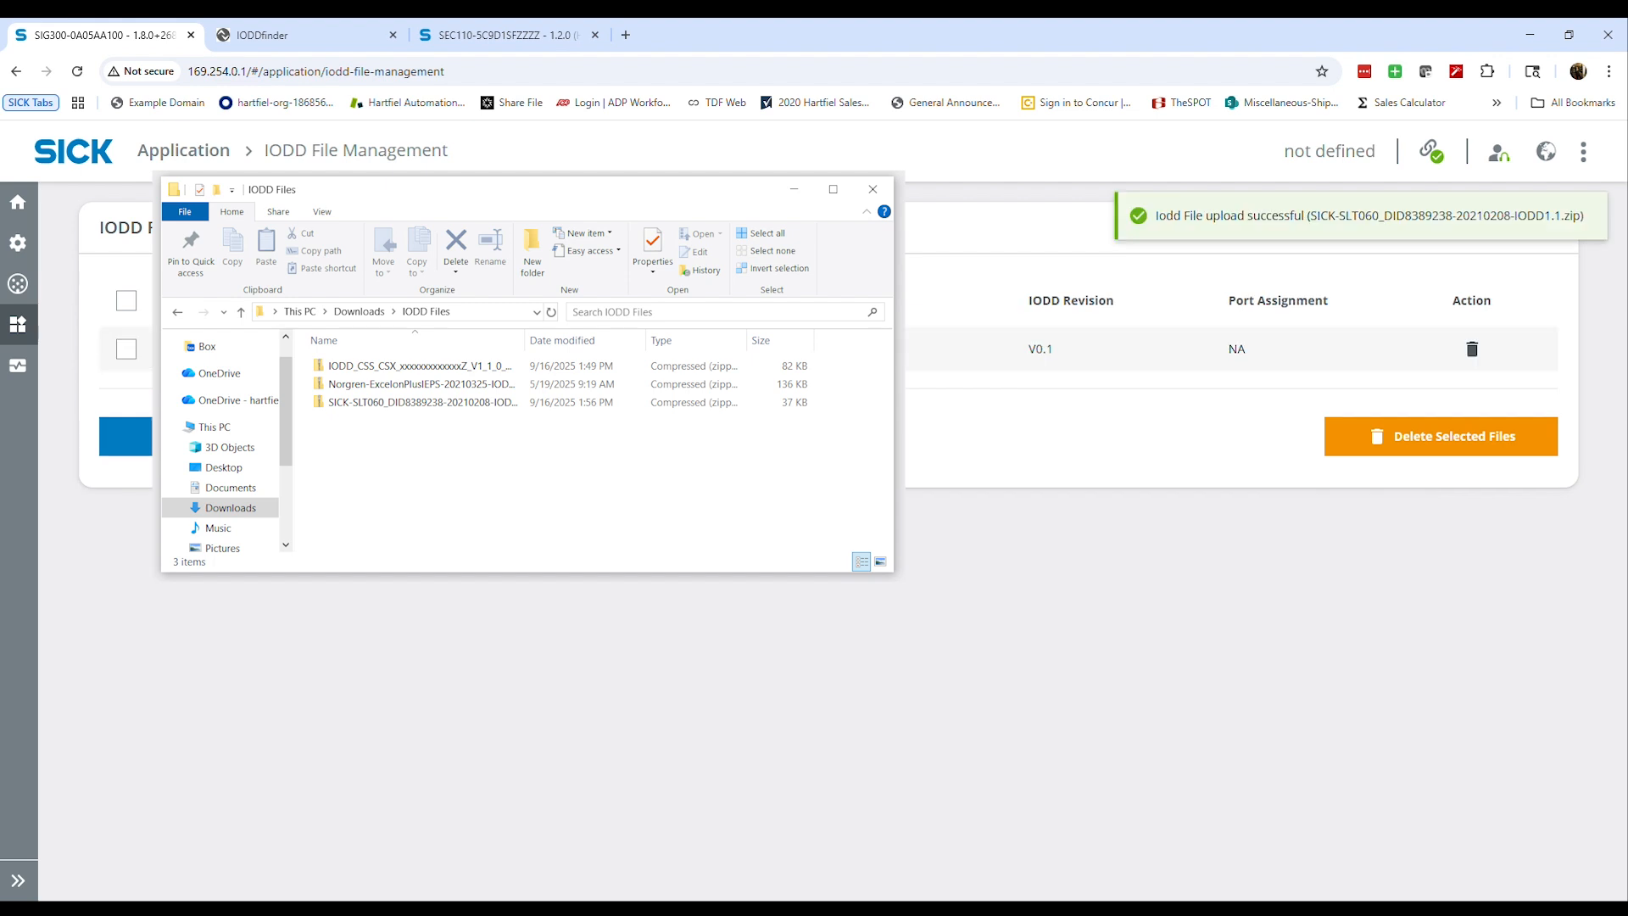
Upload the CSS/CSX V1_1_0 IODD zip from the IODD Files folder to the gateway
click(202, 437)
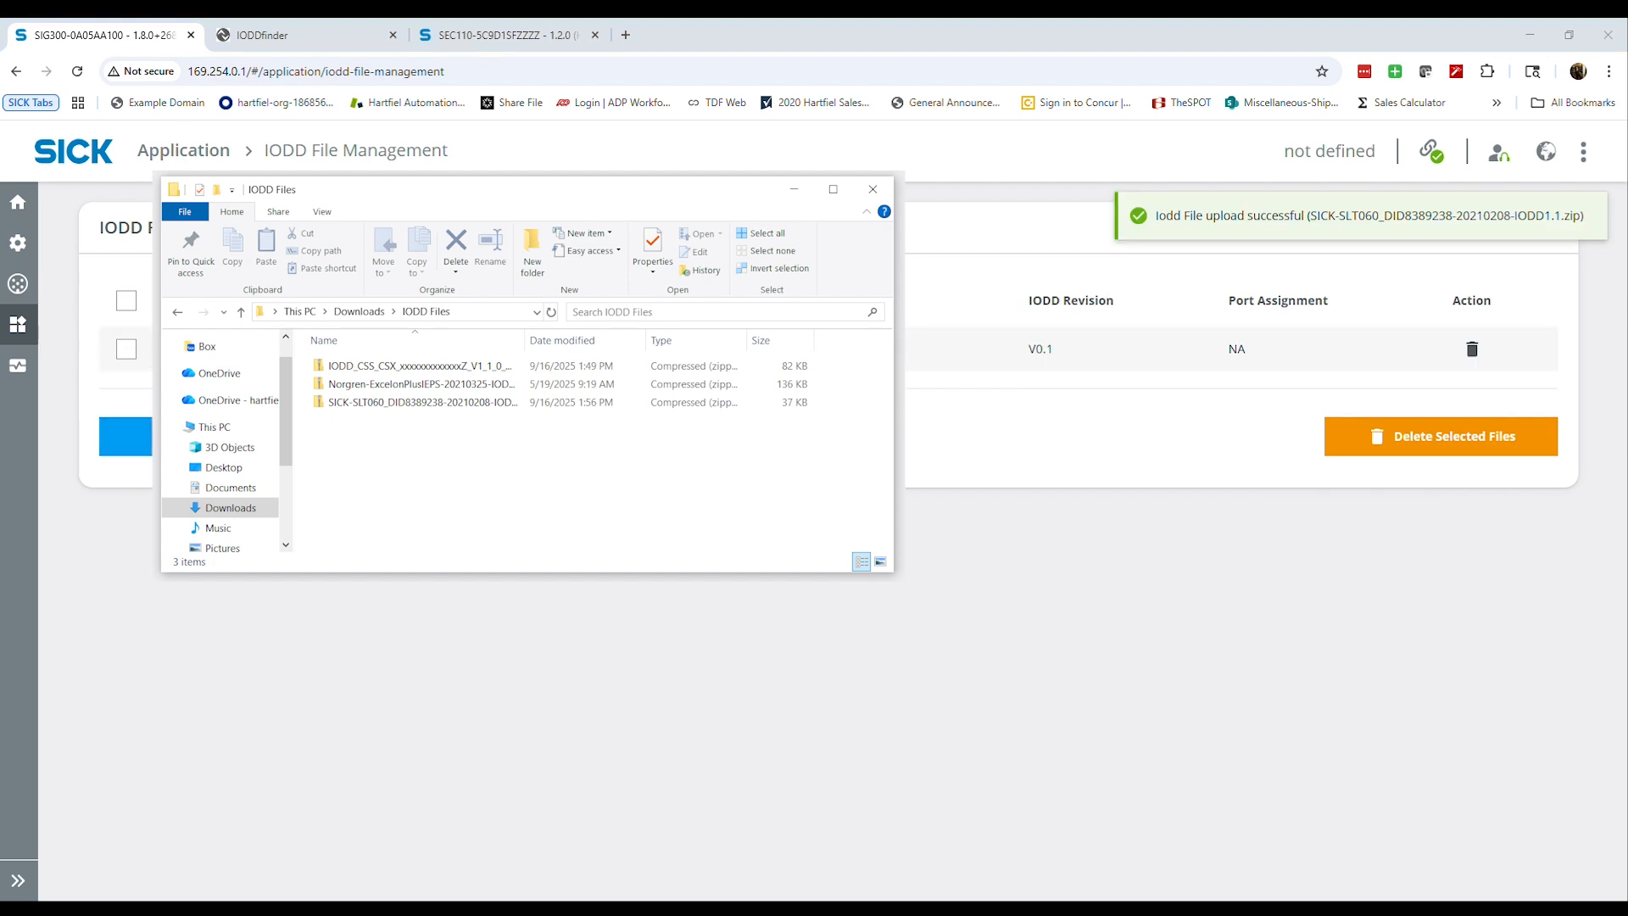
double_click(421, 366)
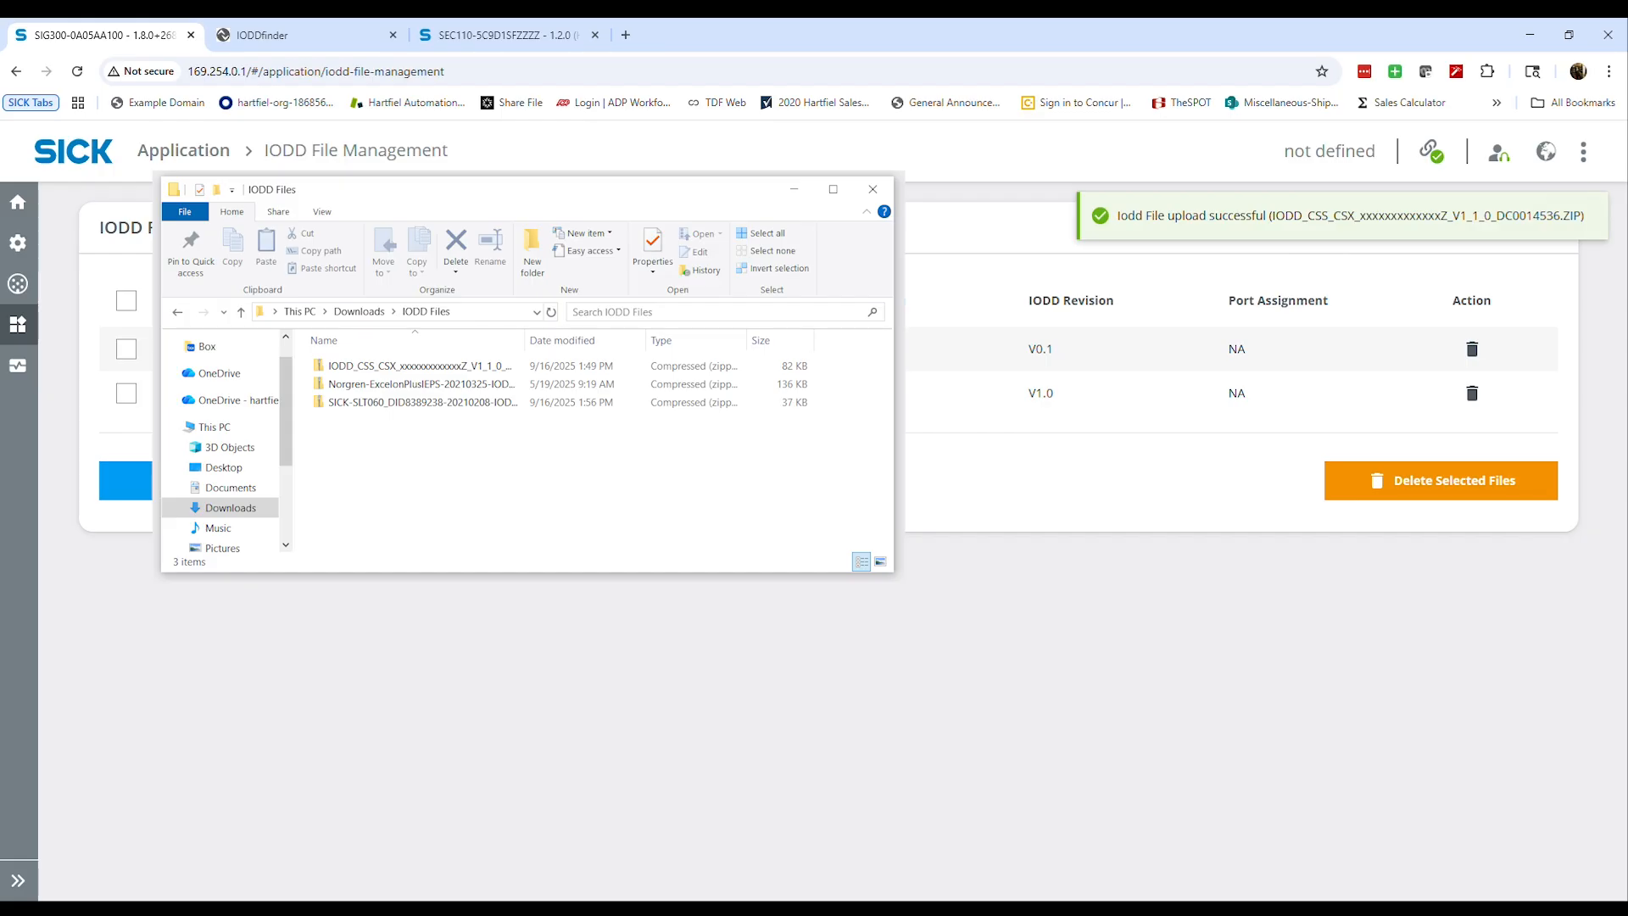
click(203, 481)
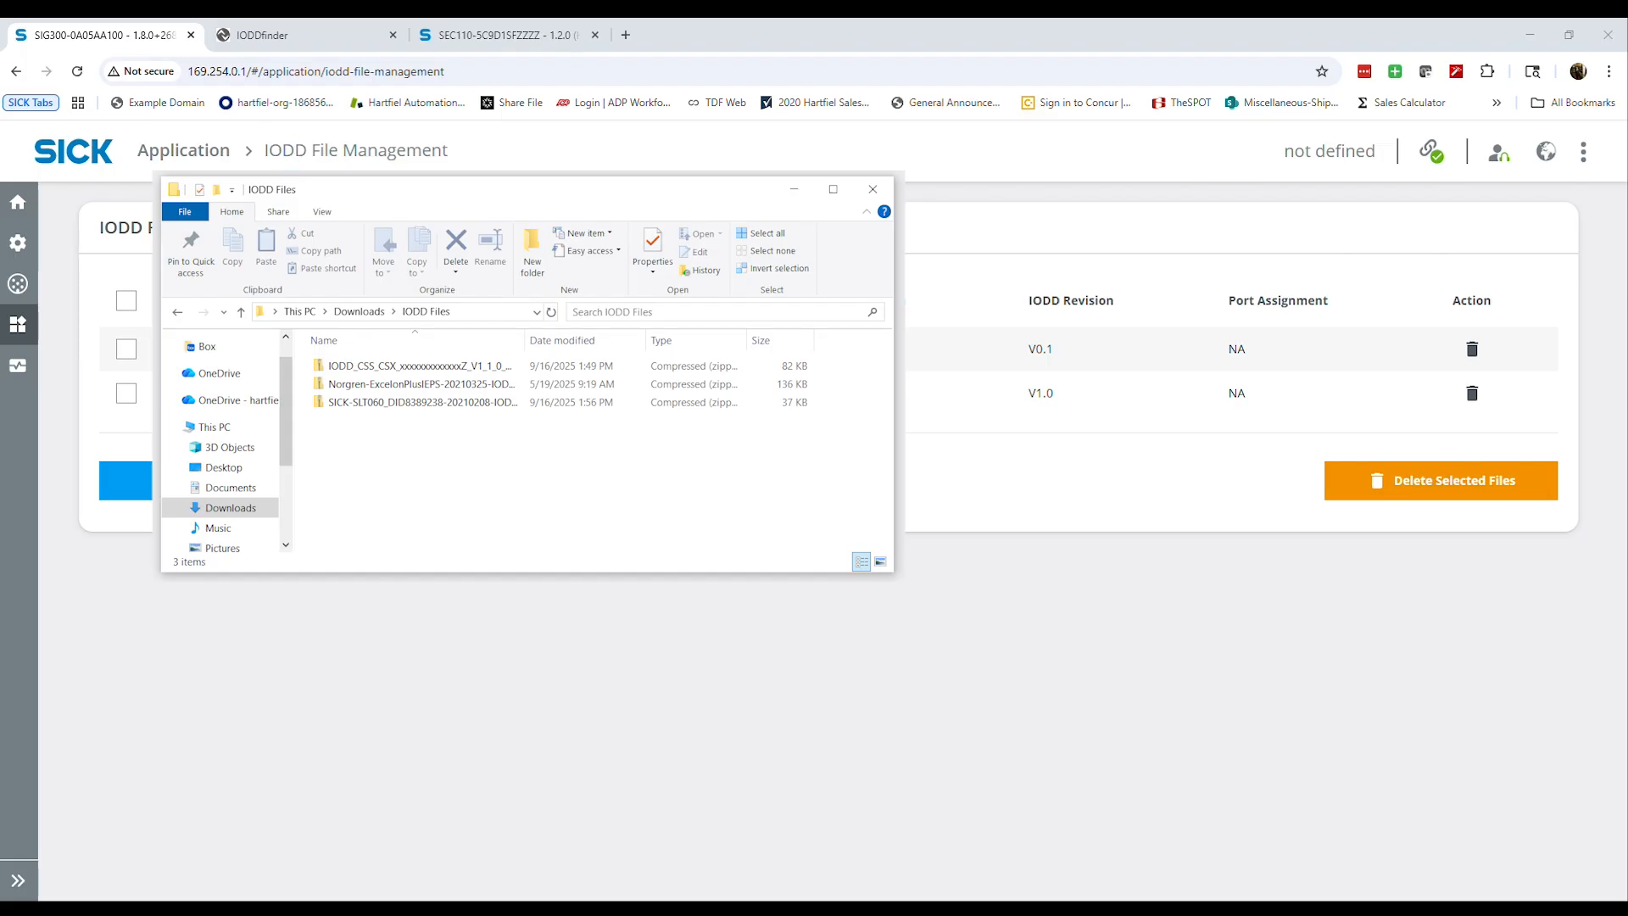
click(126, 481)
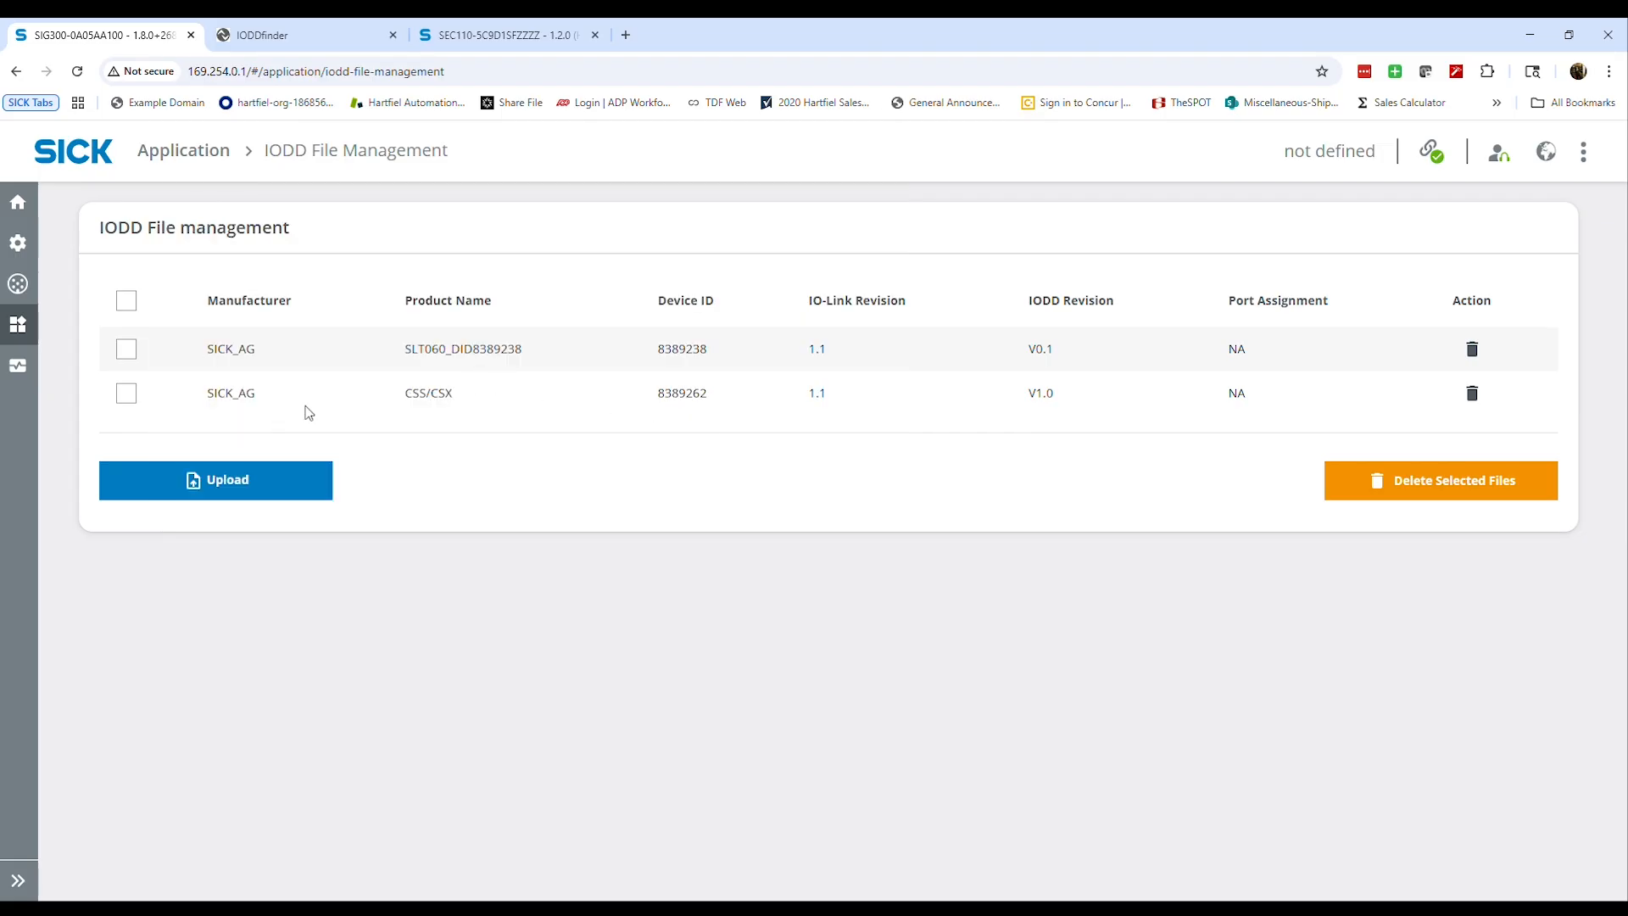
Open the Port 1 settings and try to set the Pin 4 mode to IO-Link
mouse_move(29, 335)
mouse_move(30, 286)
click(89, 327)
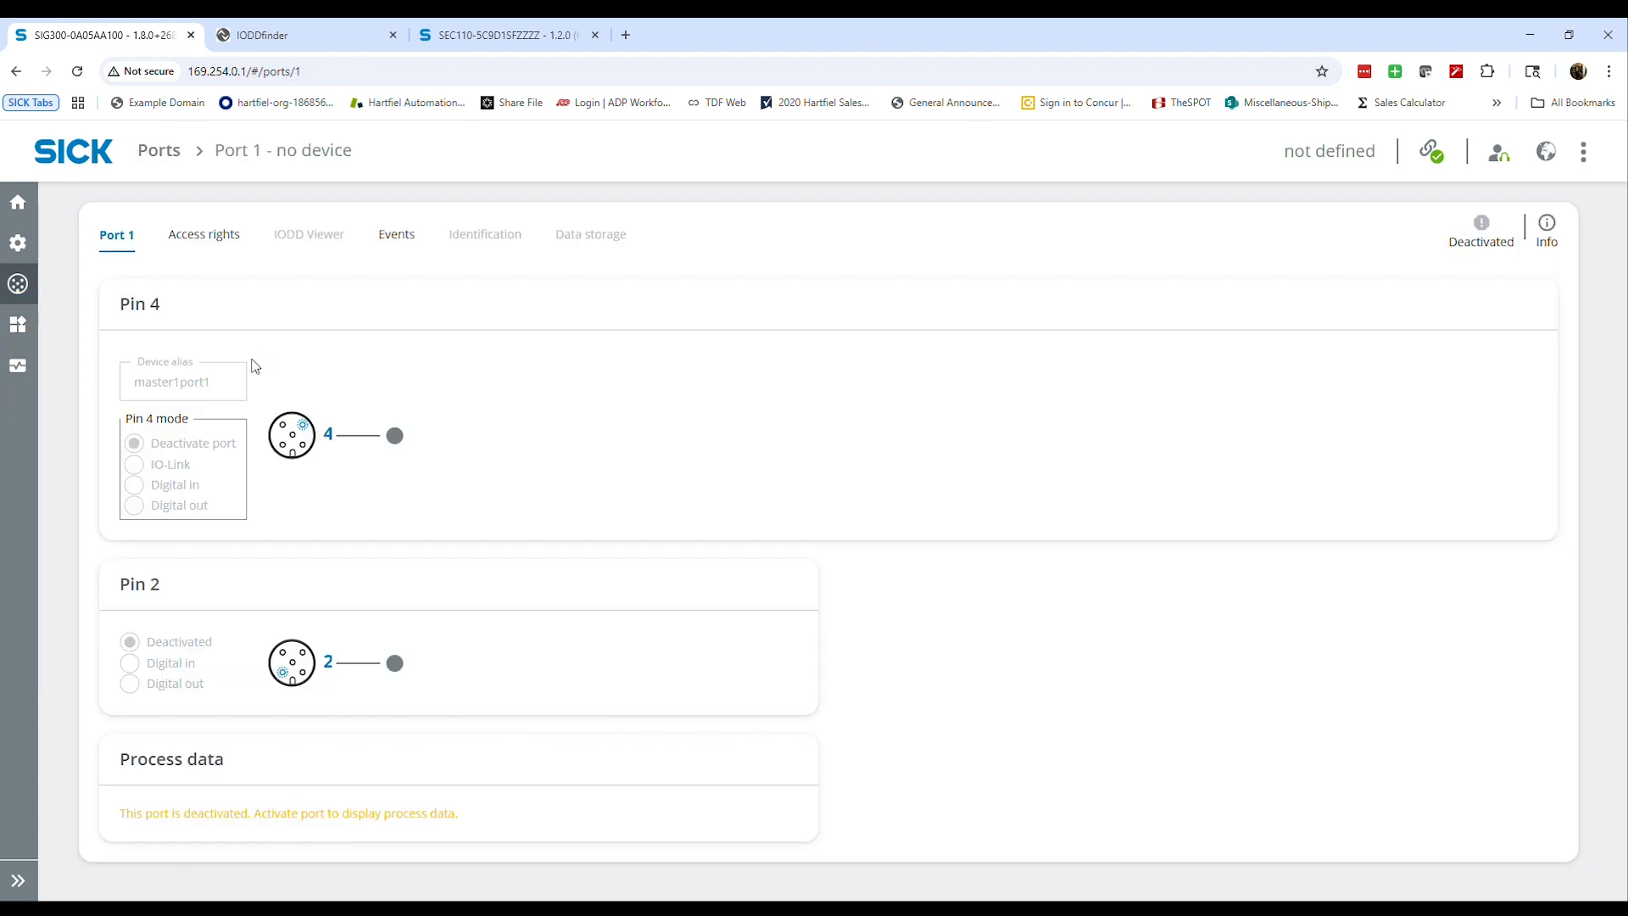
click(174, 487)
click(164, 462)
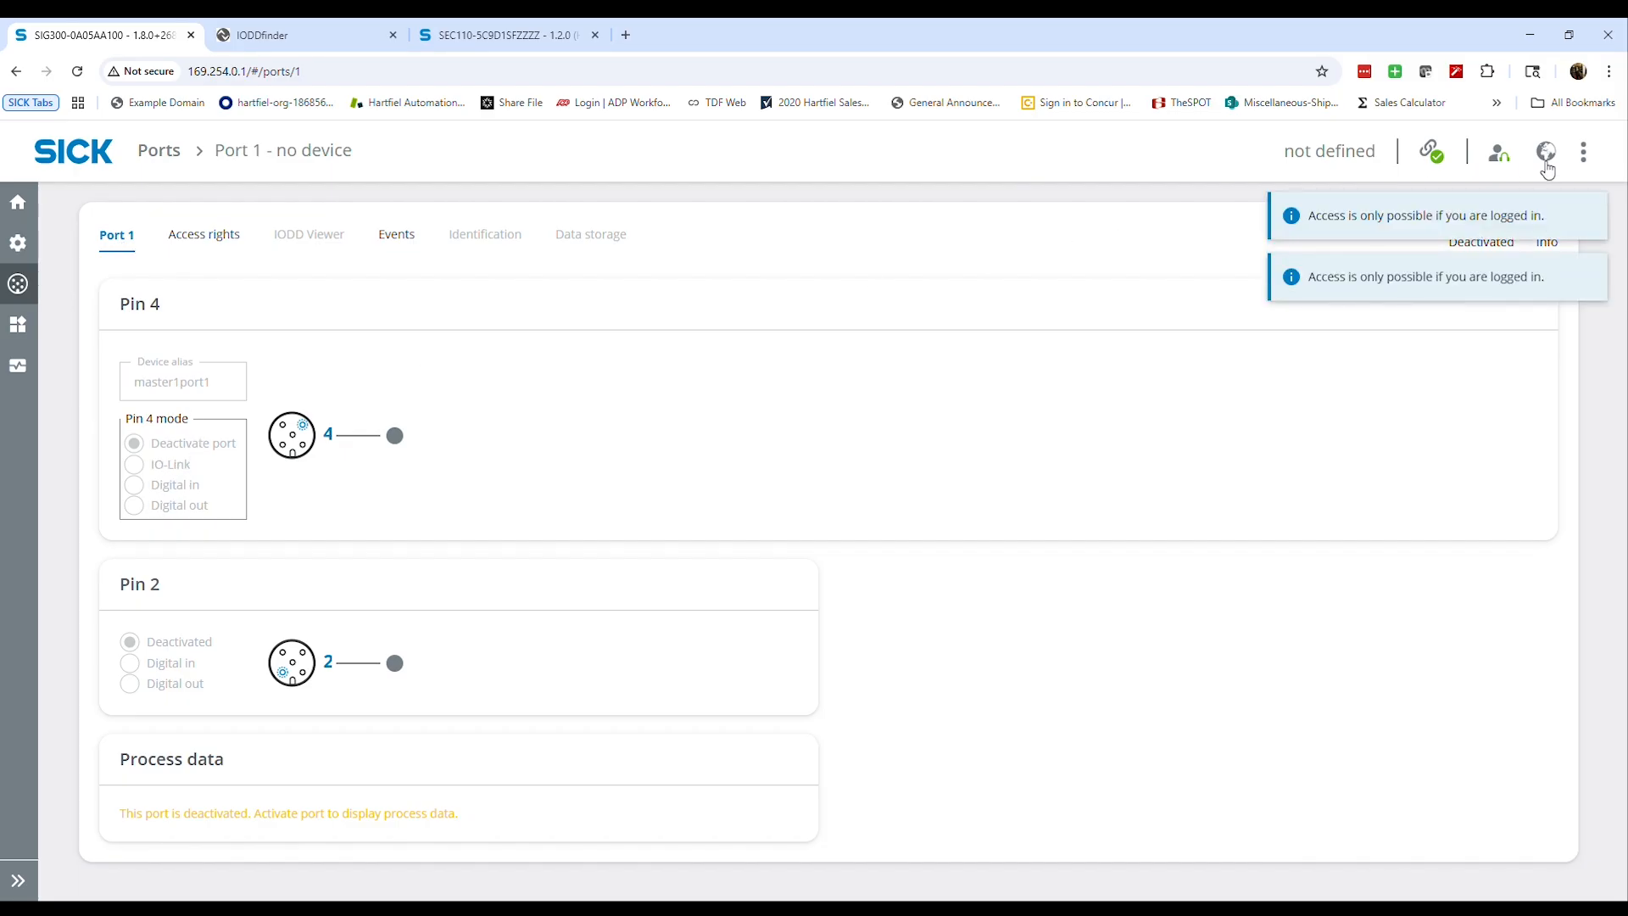
Deny PLC / Fieldbus access to Port 1, allow REST API / MQTT / UI process data writing and port configuration, and set Pin 4 to IO-Link
click(203, 236)
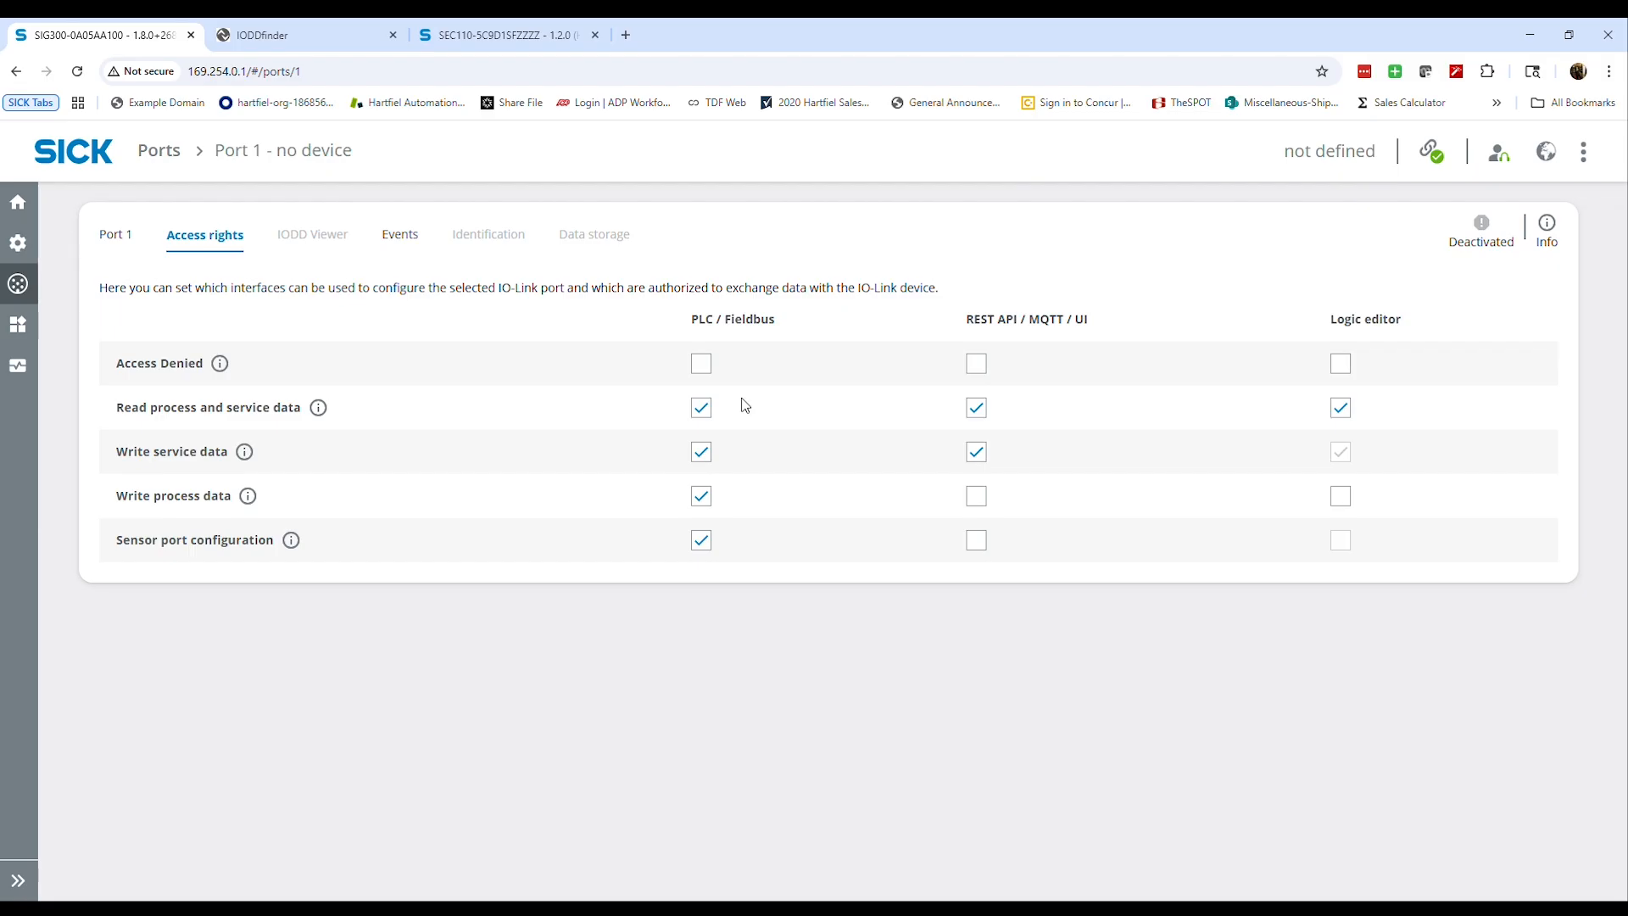
click(703, 364)
click(976, 498)
click(977, 538)
click(127, 237)
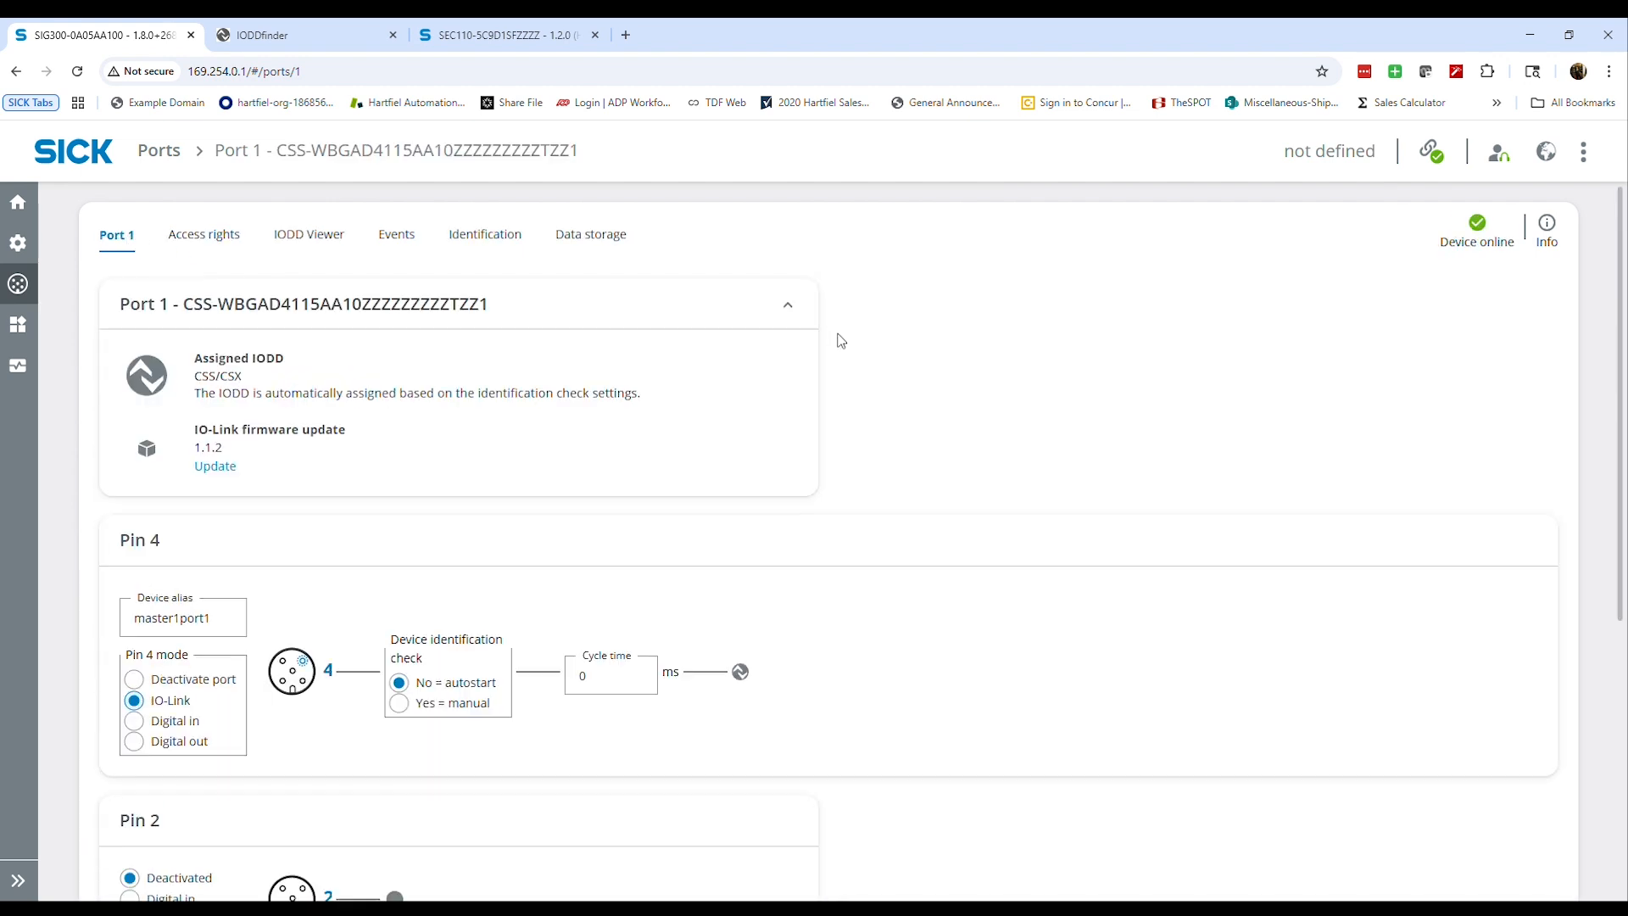
Set the Pin 4 device alias to CSS and review the IODD assigned to Port 1
click(177, 612)
double_click(235, 621)
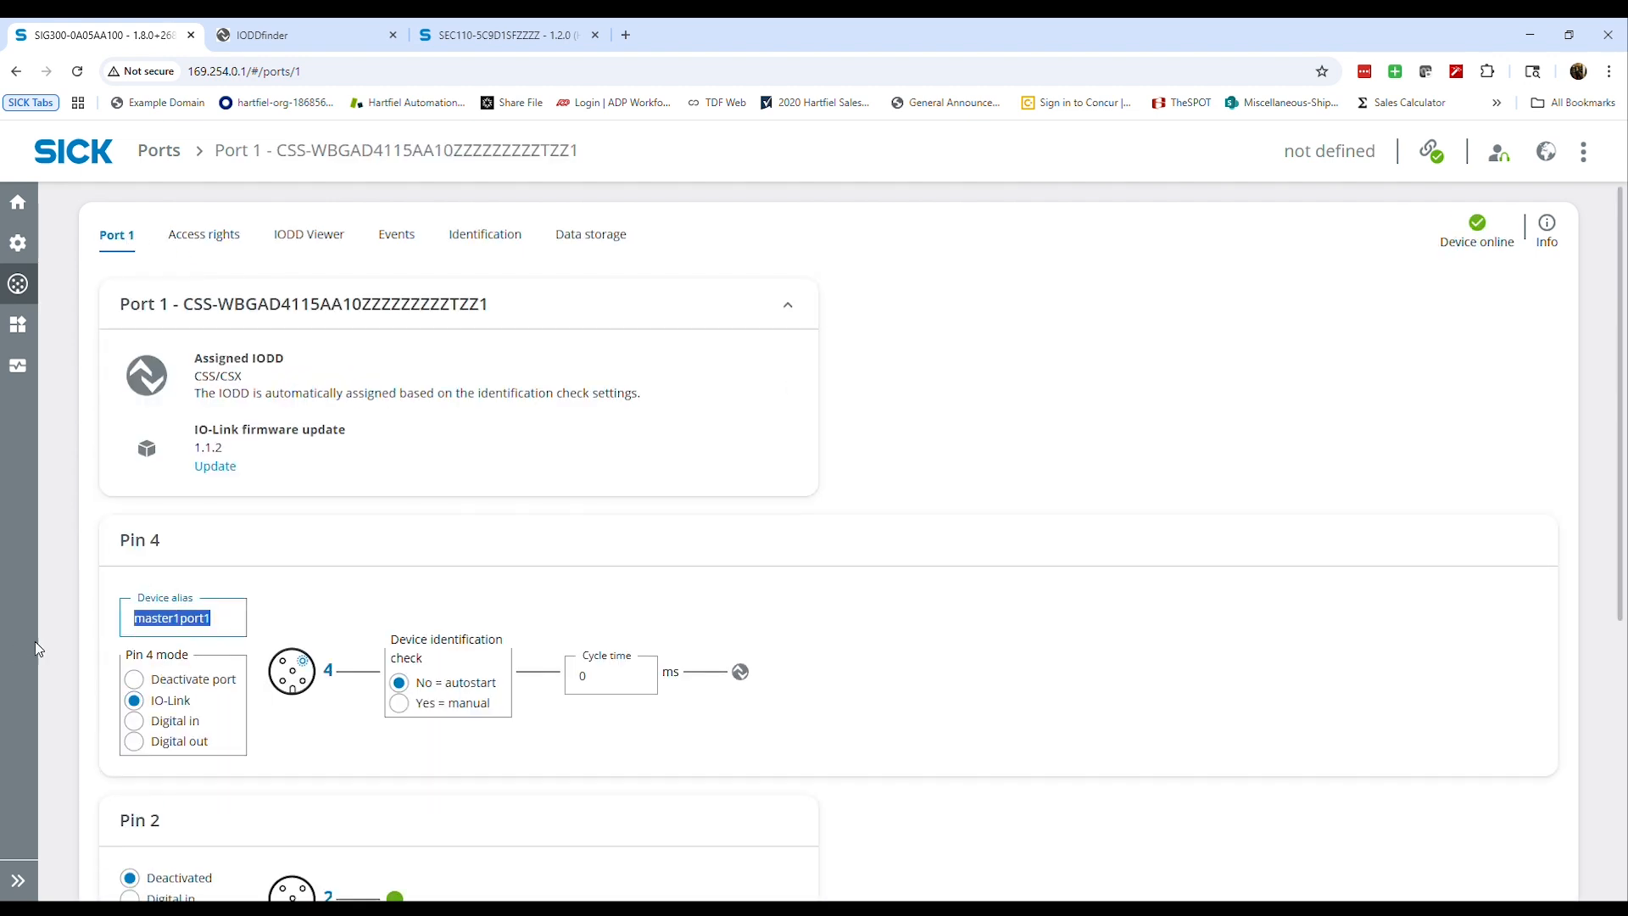
text(CSS)
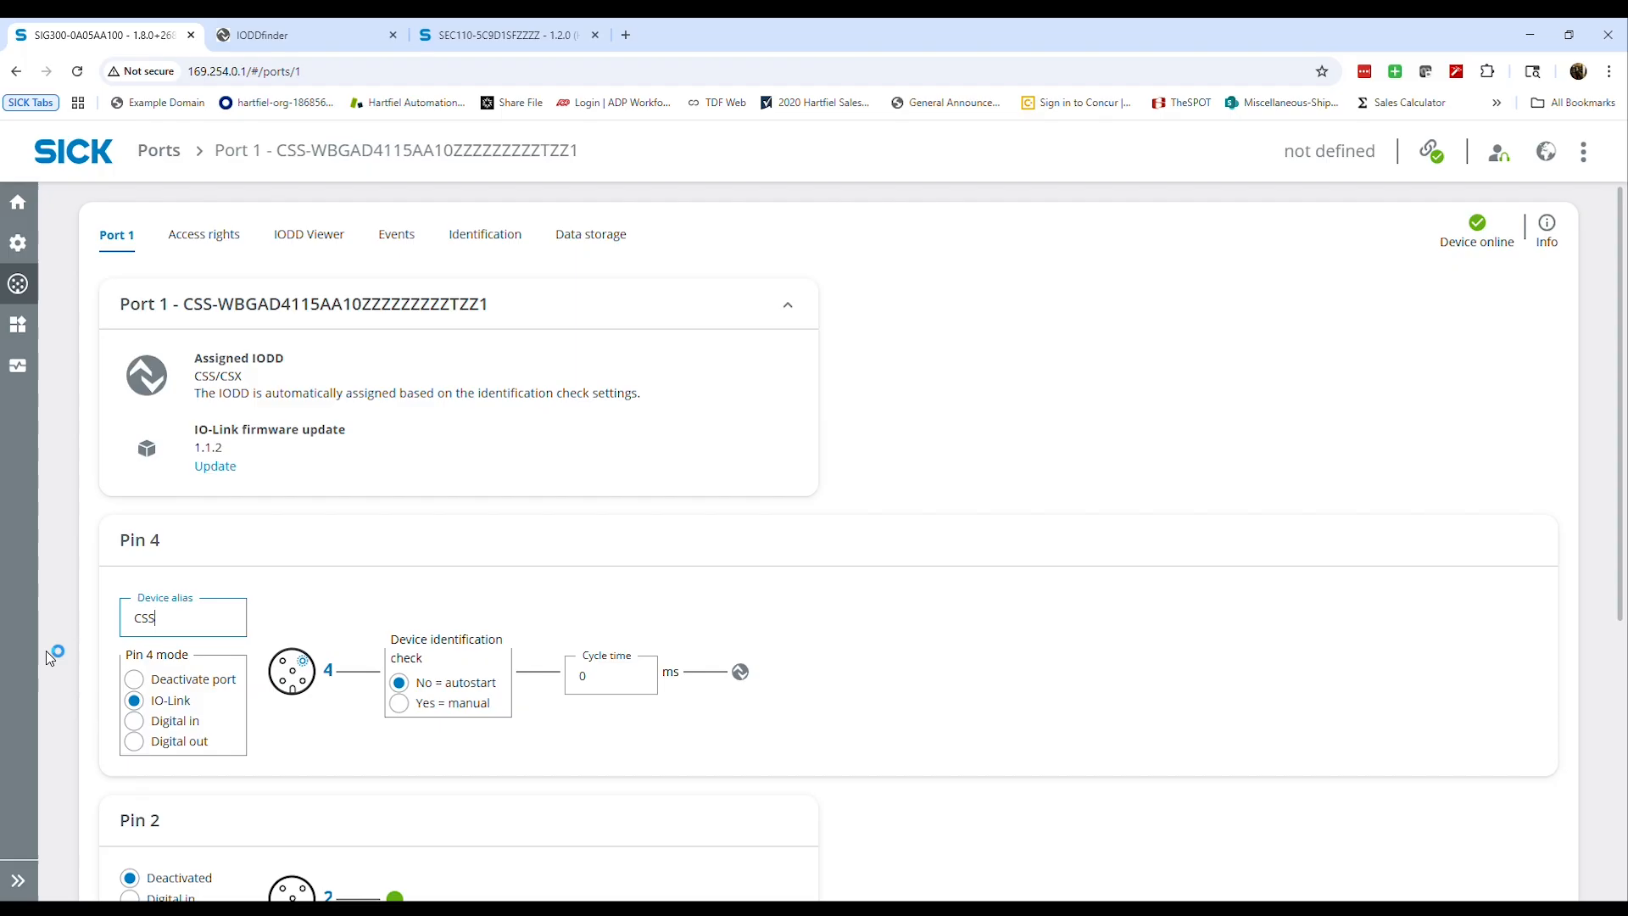
click(385, 581)
drag(203, 363, 293, 377)
click(355, 424)
scroll(451, 455, down, 5)
scroll(461, 456, up, 5)
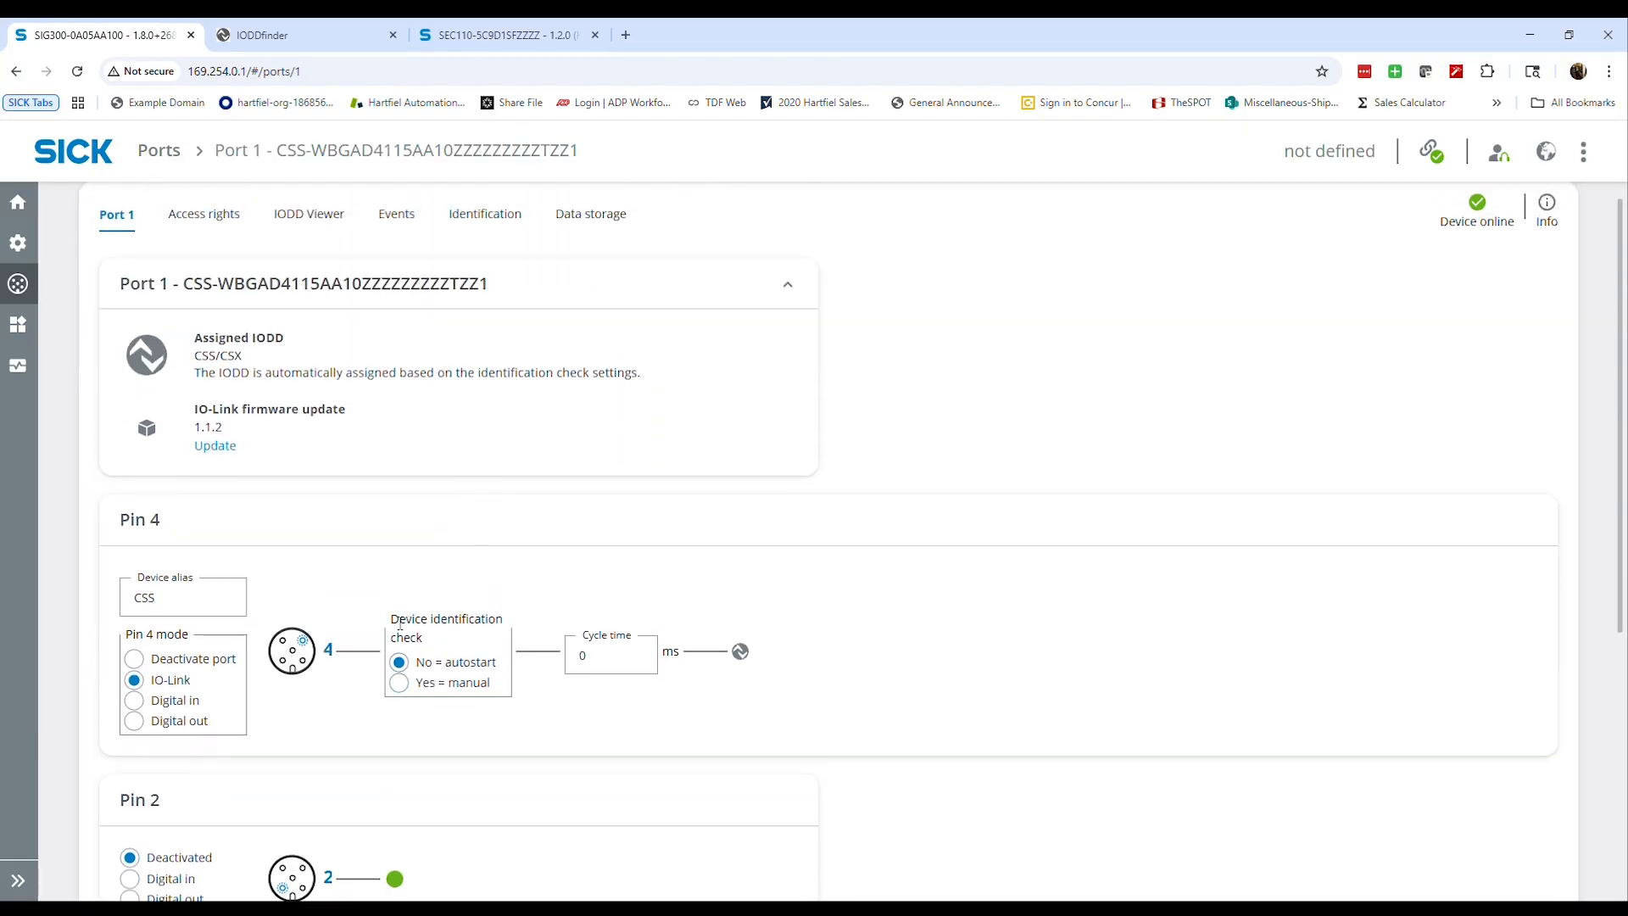
Set the Pin 4 device identification check to manual with V1.1 compatible validation and backup
drag(392, 624, 433, 644)
click(432, 645)
click(412, 685)
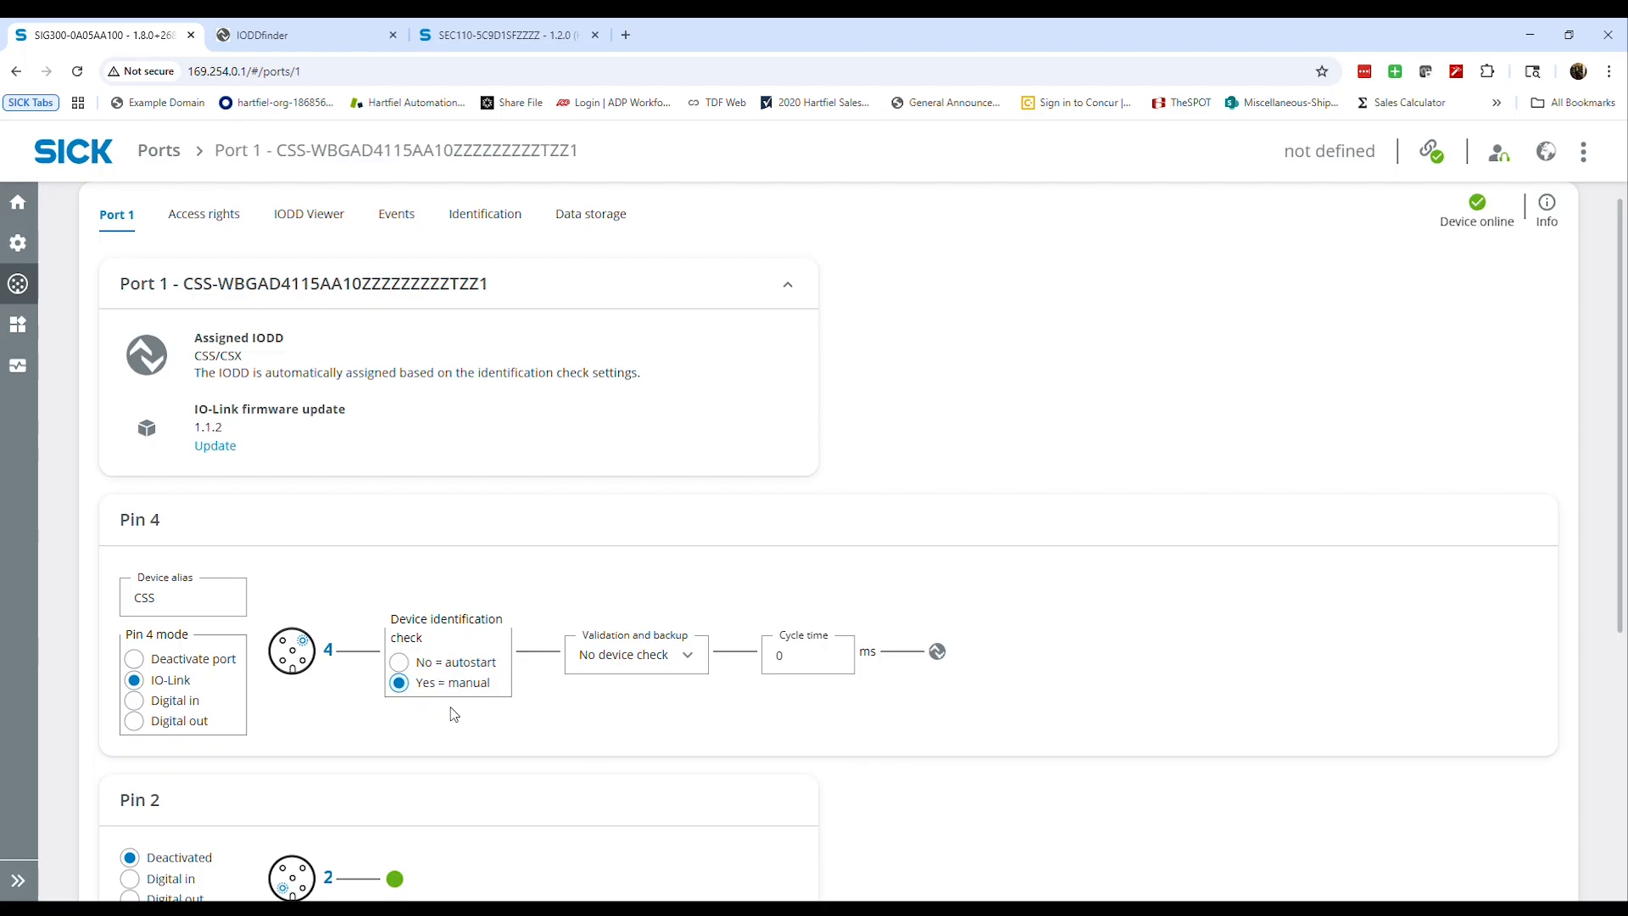
click(625, 661)
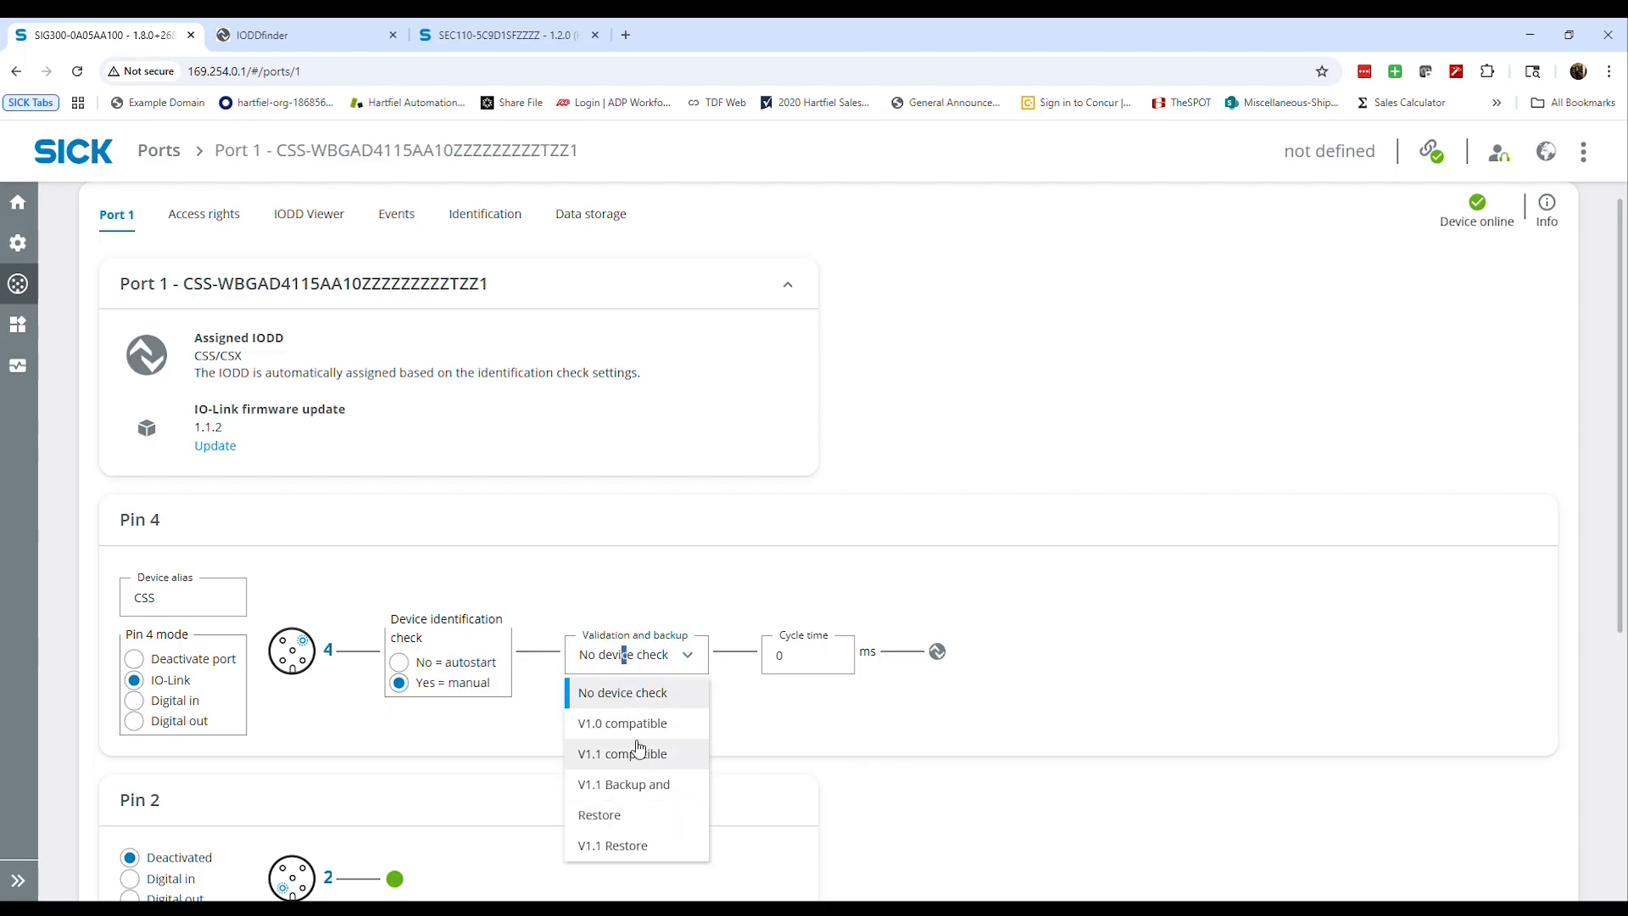
click(644, 766)
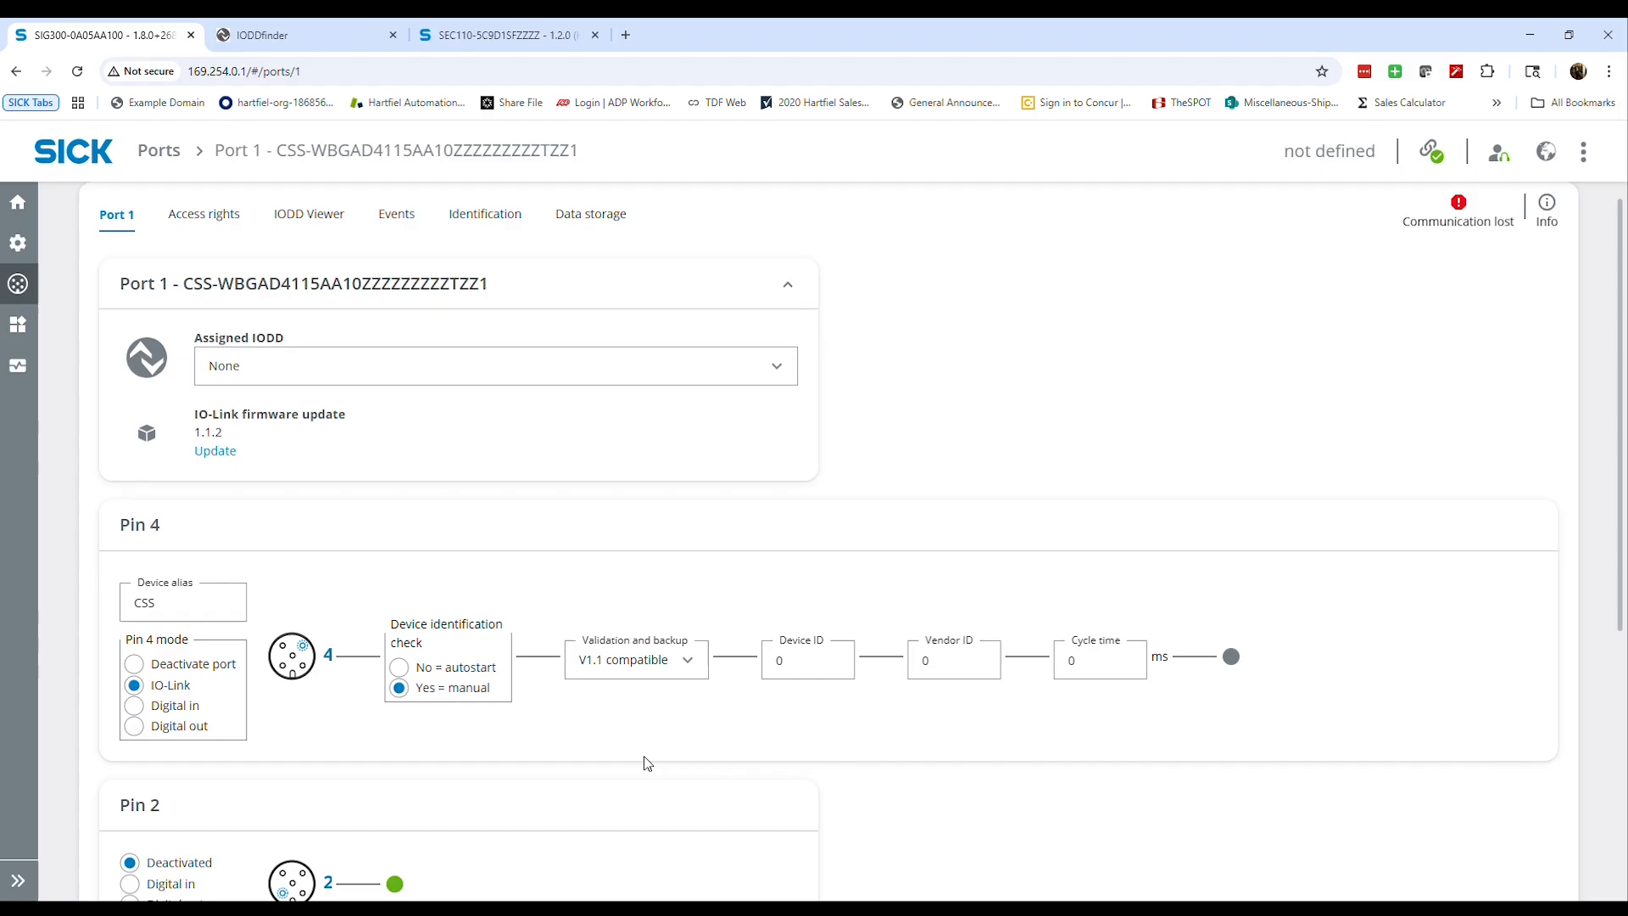
Switch Pin 4's validation and backup to V1.1 Backup and Restore, and return it to V1.1 compatible
click(686, 670)
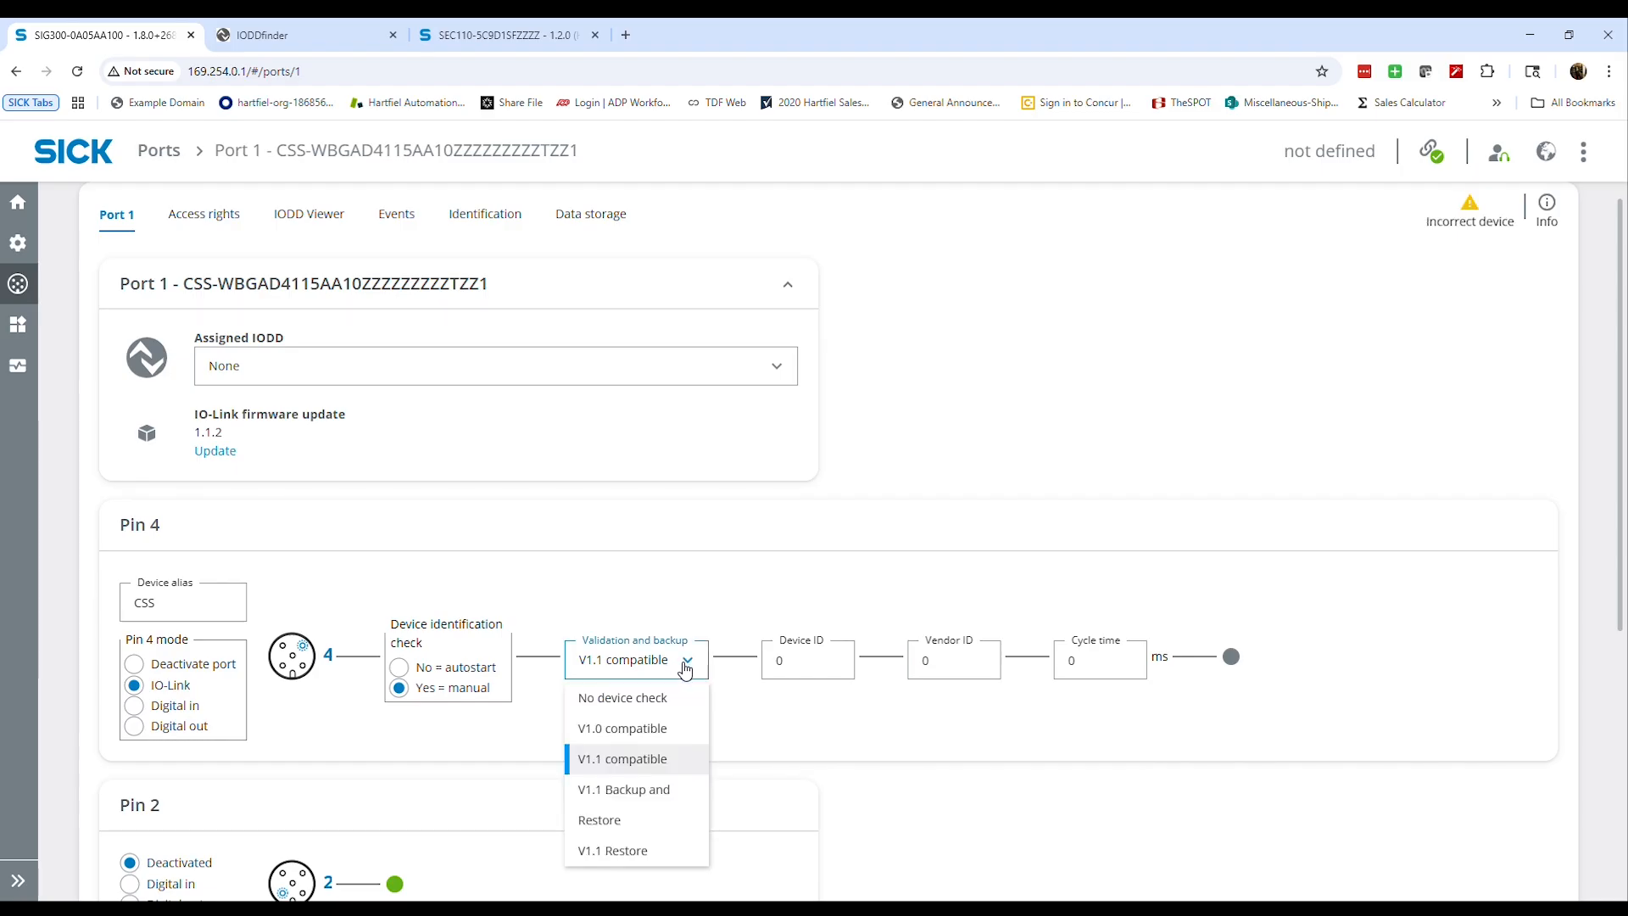
click(669, 820)
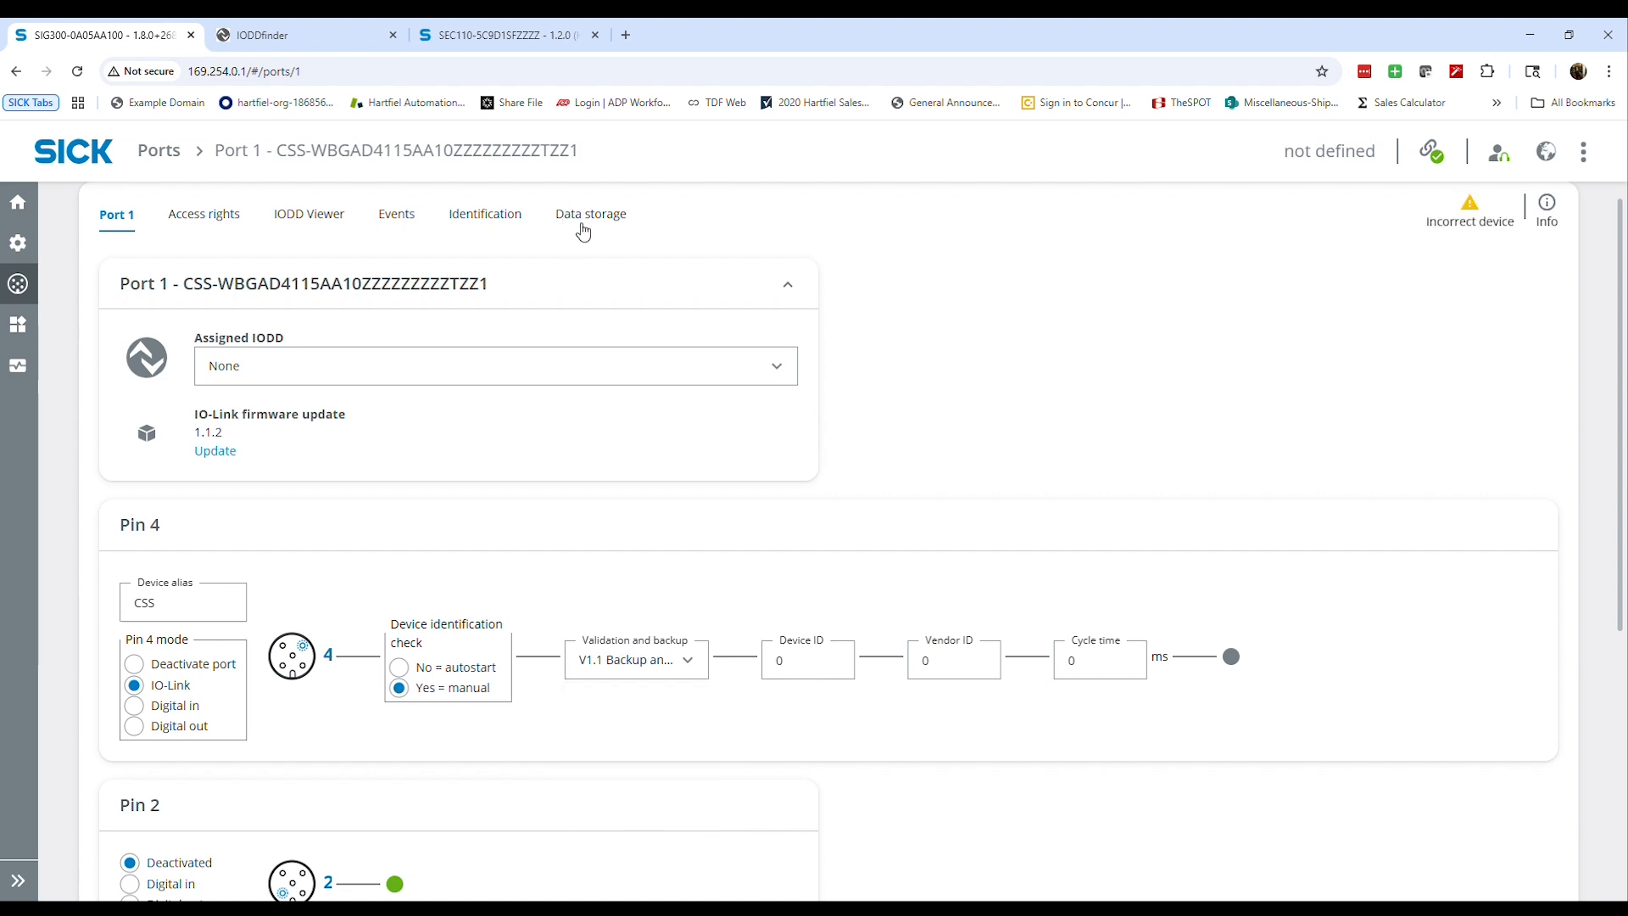
click(664, 659)
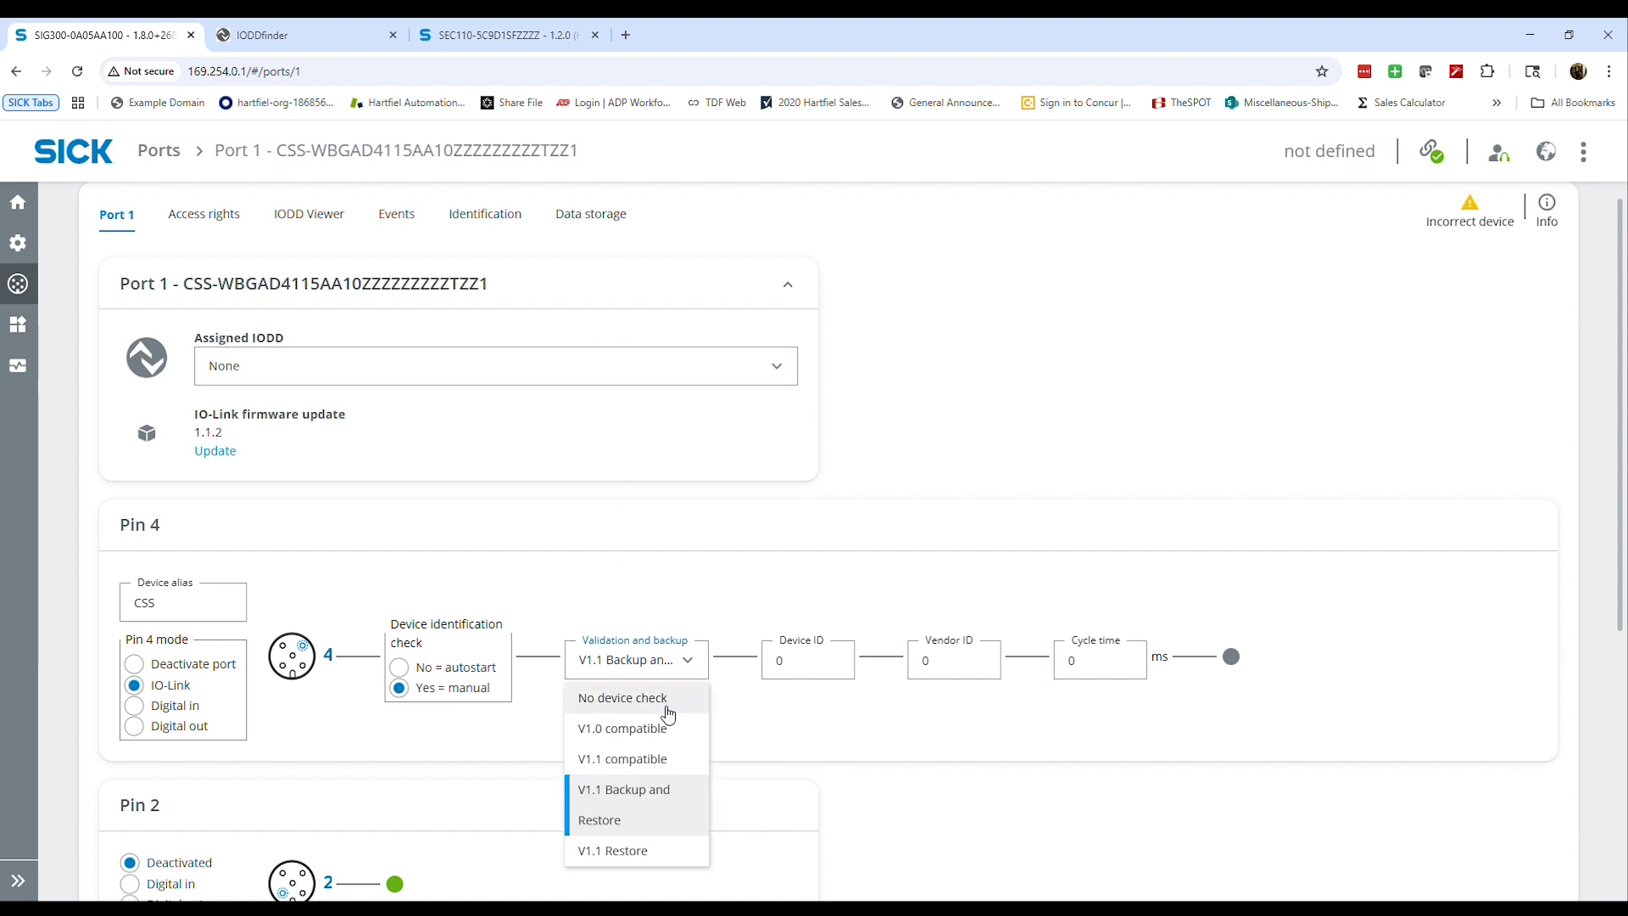
click(651, 770)
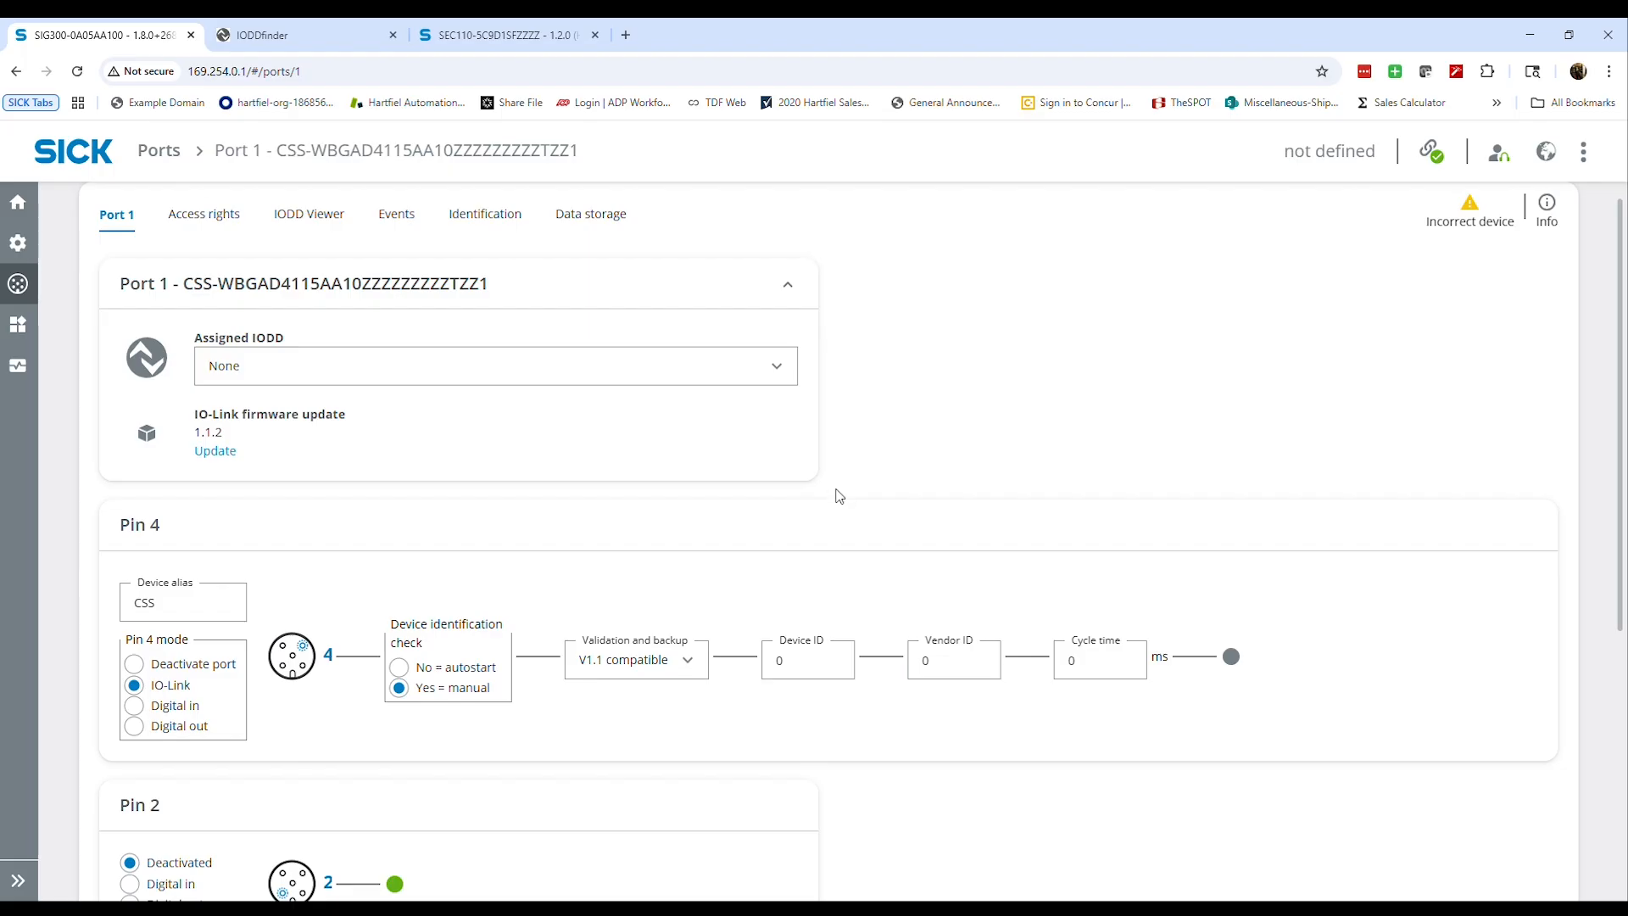
Assign the CSS/CSX IODD to Port 1 and review the list of available IODDs
click(707, 367)
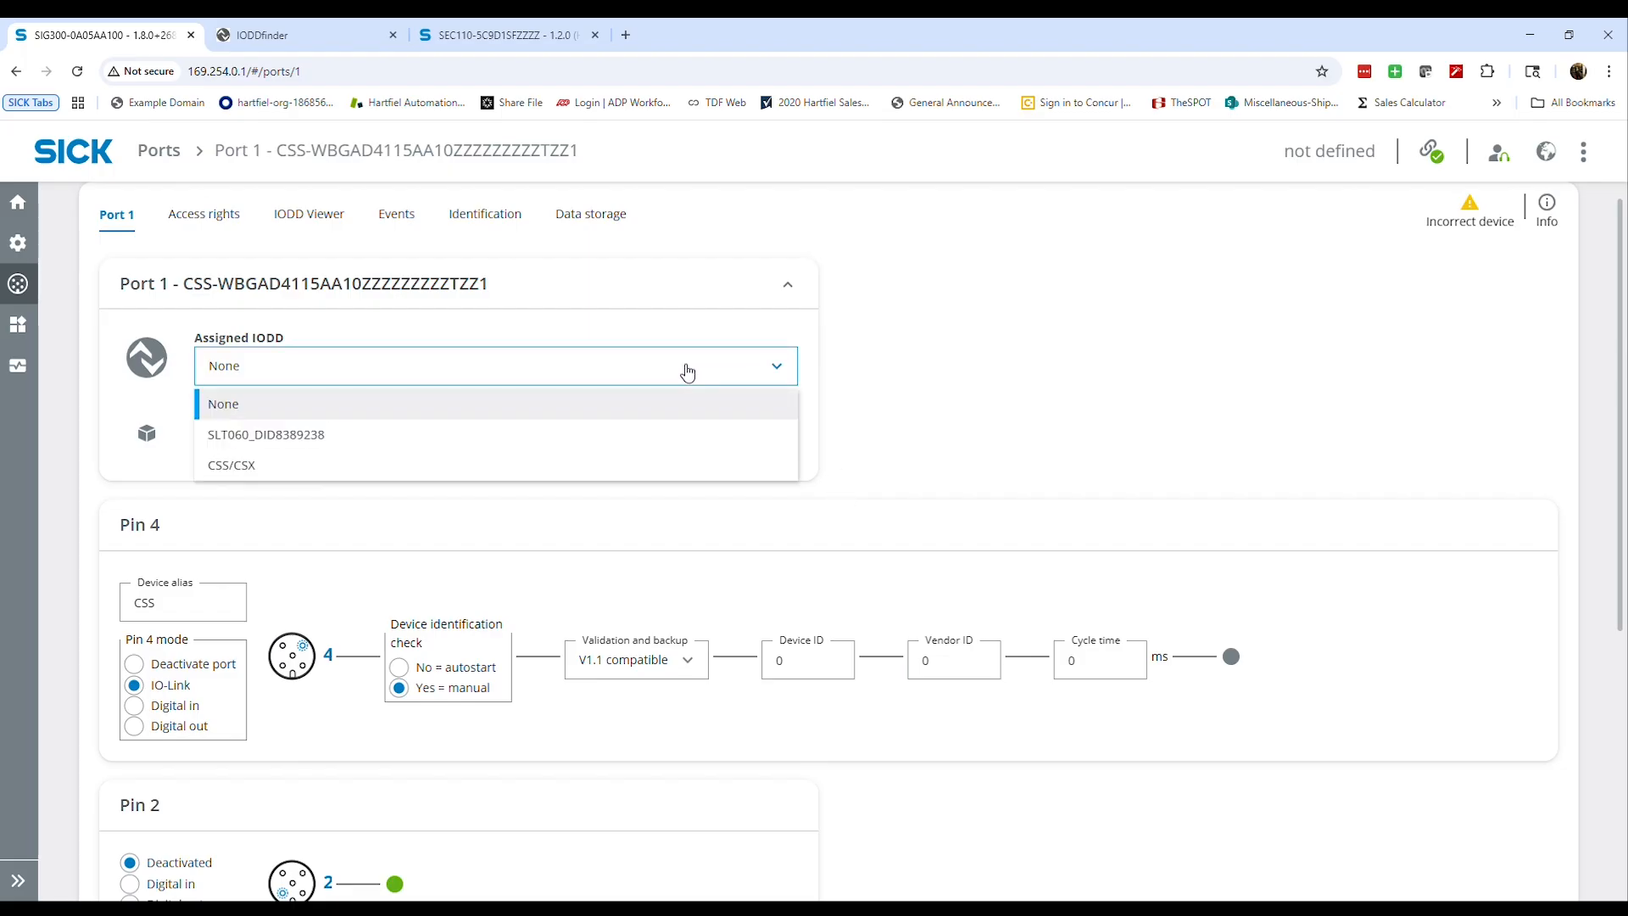
click(445, 473)
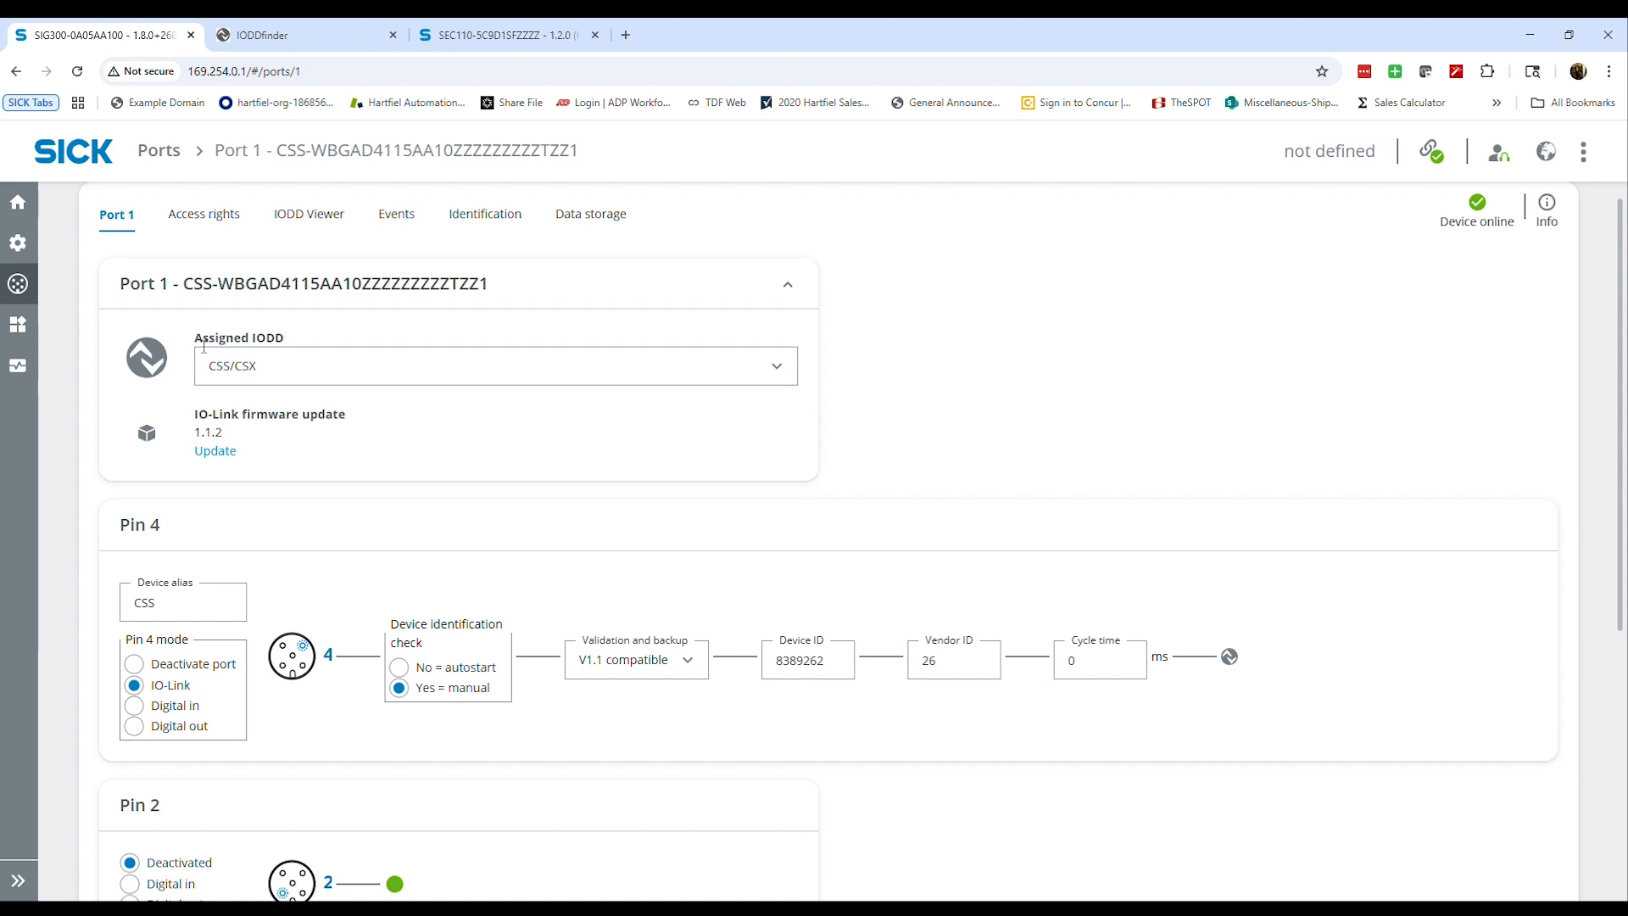
click(325, 376)
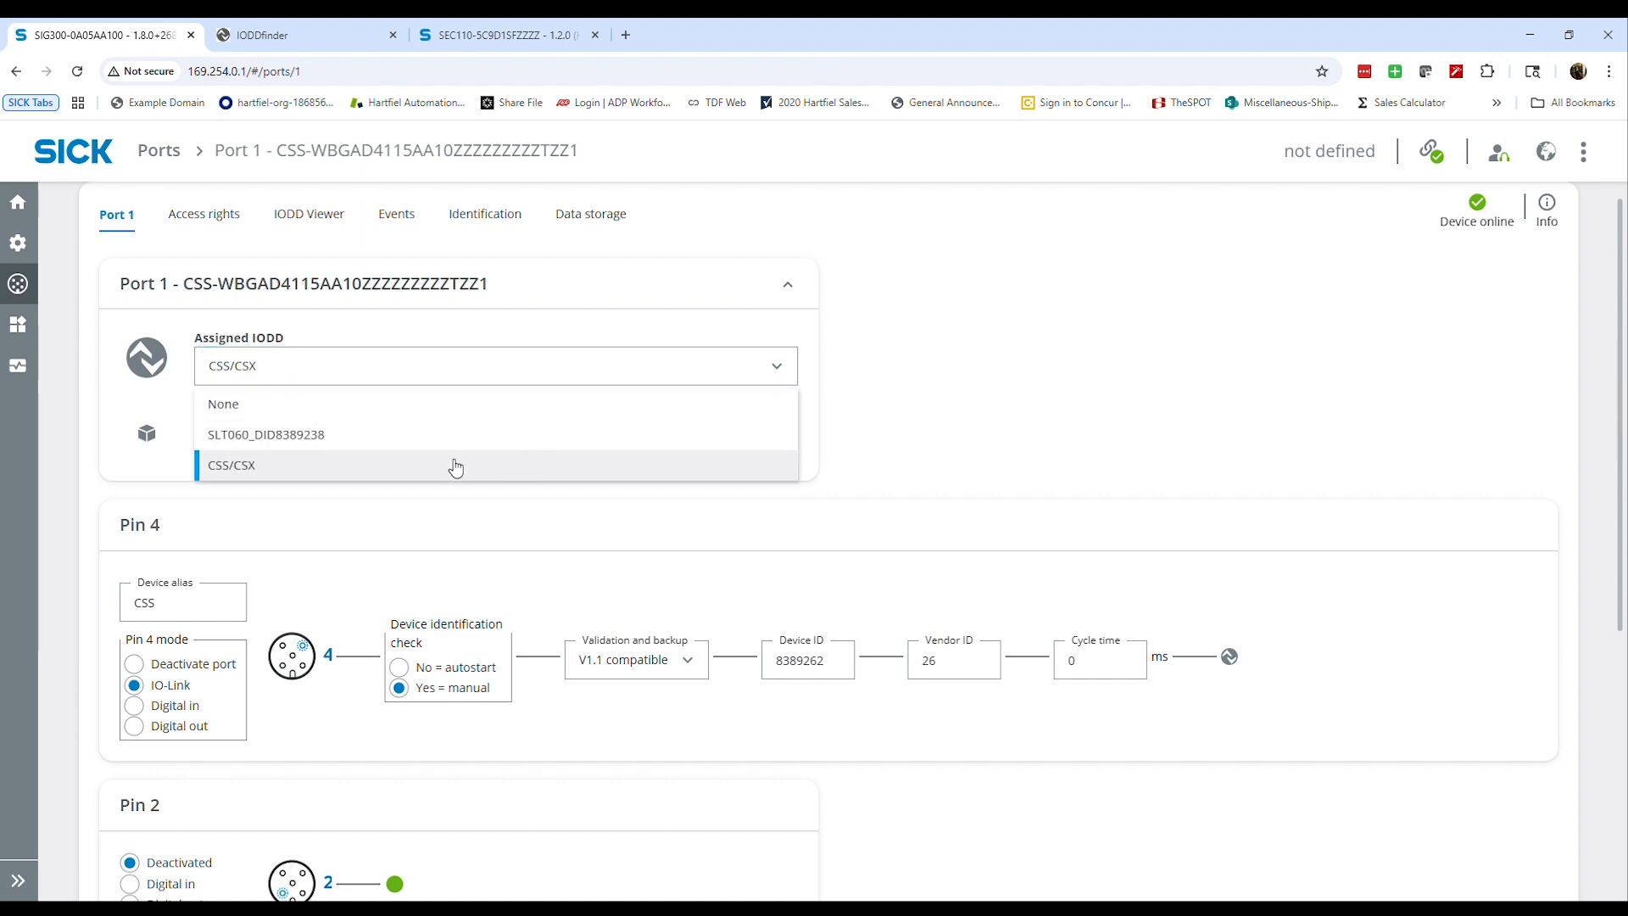
double_click(565, 593)
click(546, 558)
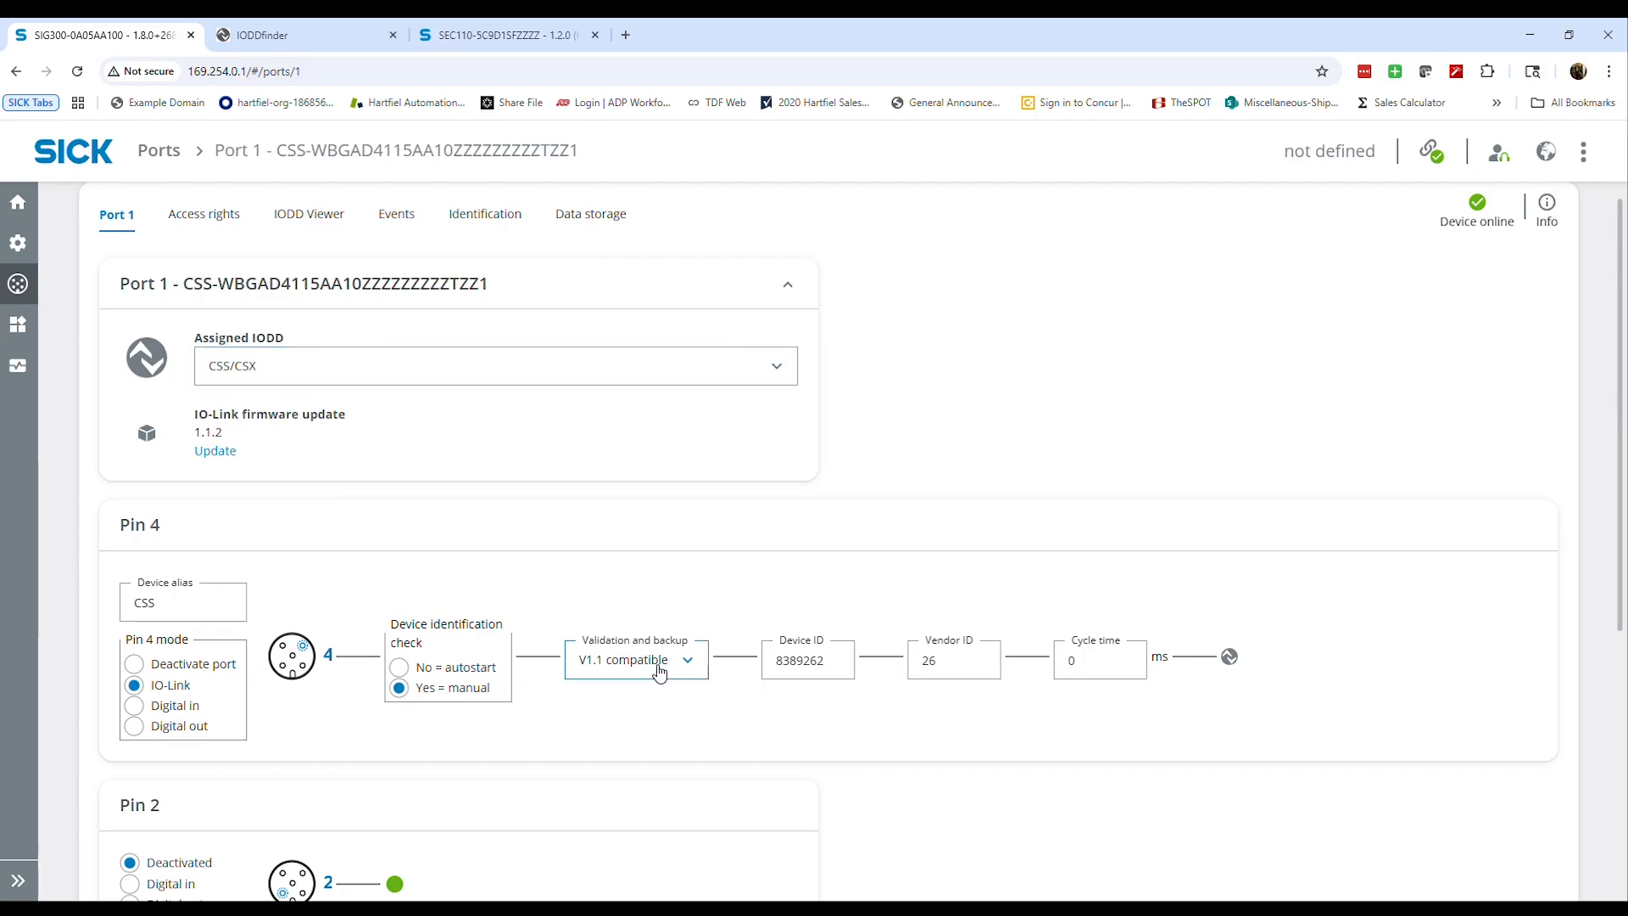
Check the device ID filled in for Pin 4 and the connection status of Port 1
click(794, 673)
drag(779, 667, 846, 669)
click(846, 669)
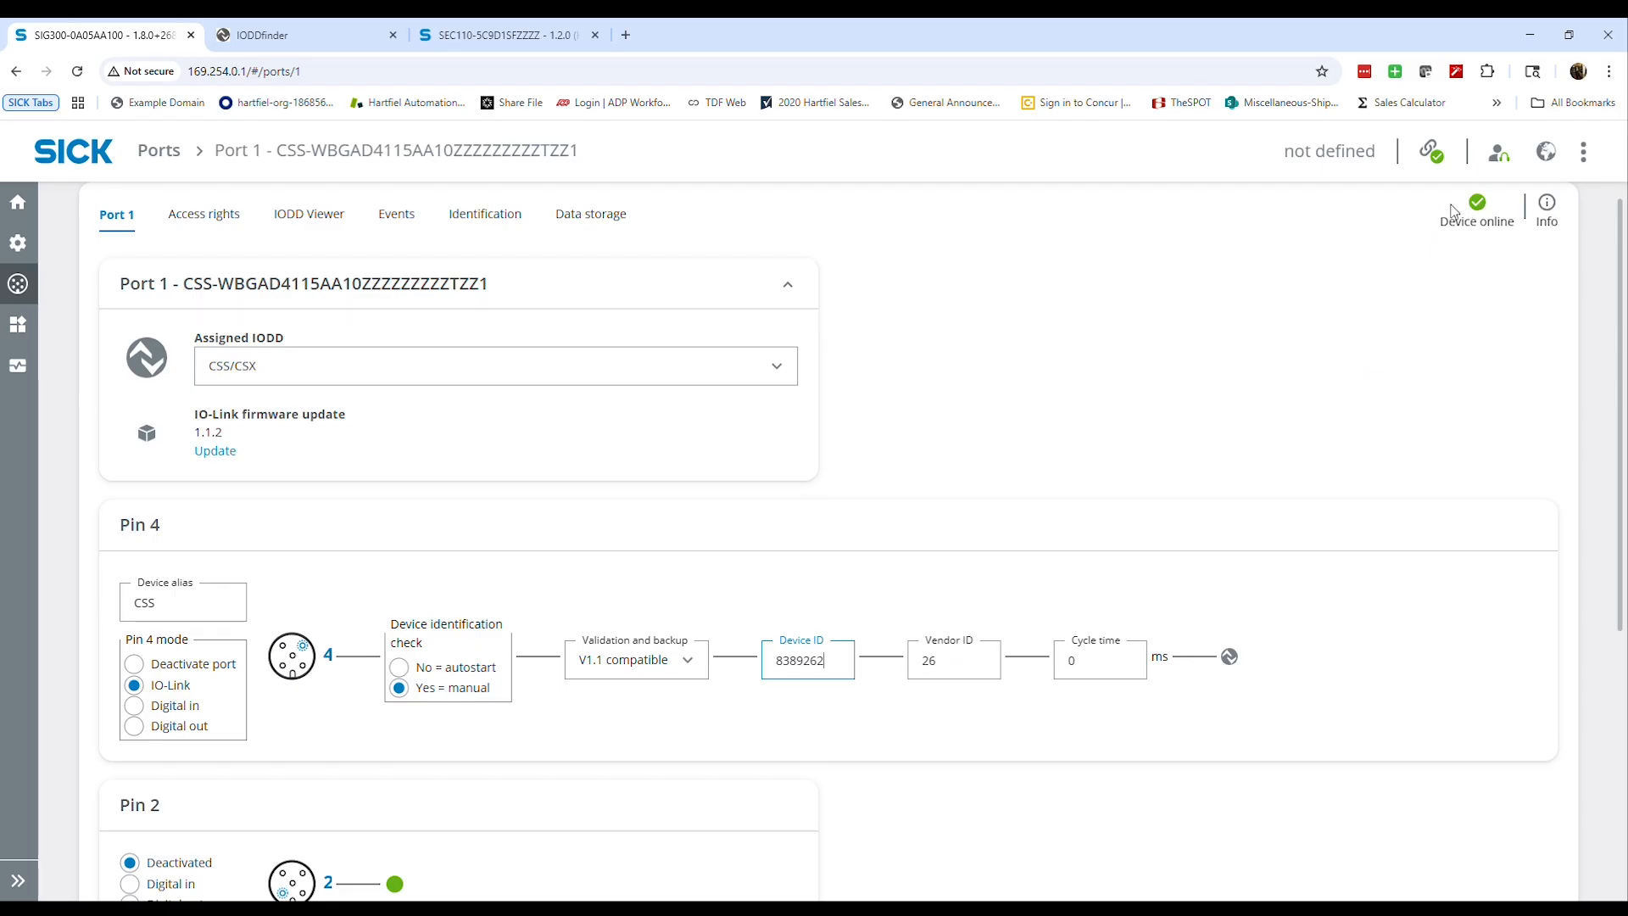
drag(1439, 219, 1517, 235)
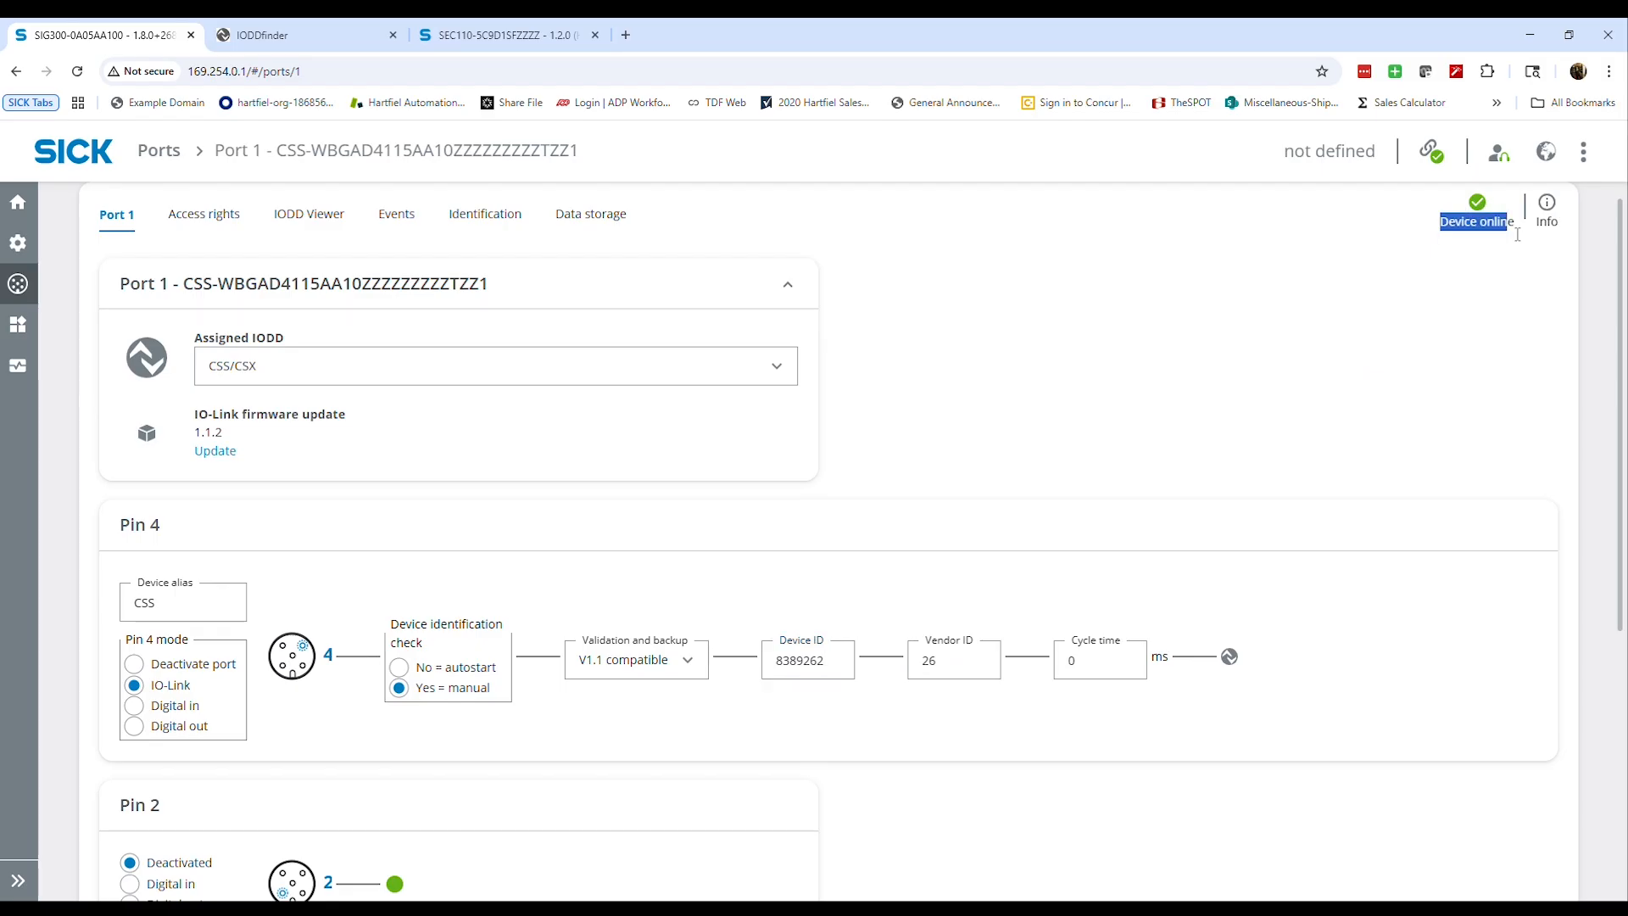
click(1504, 237)
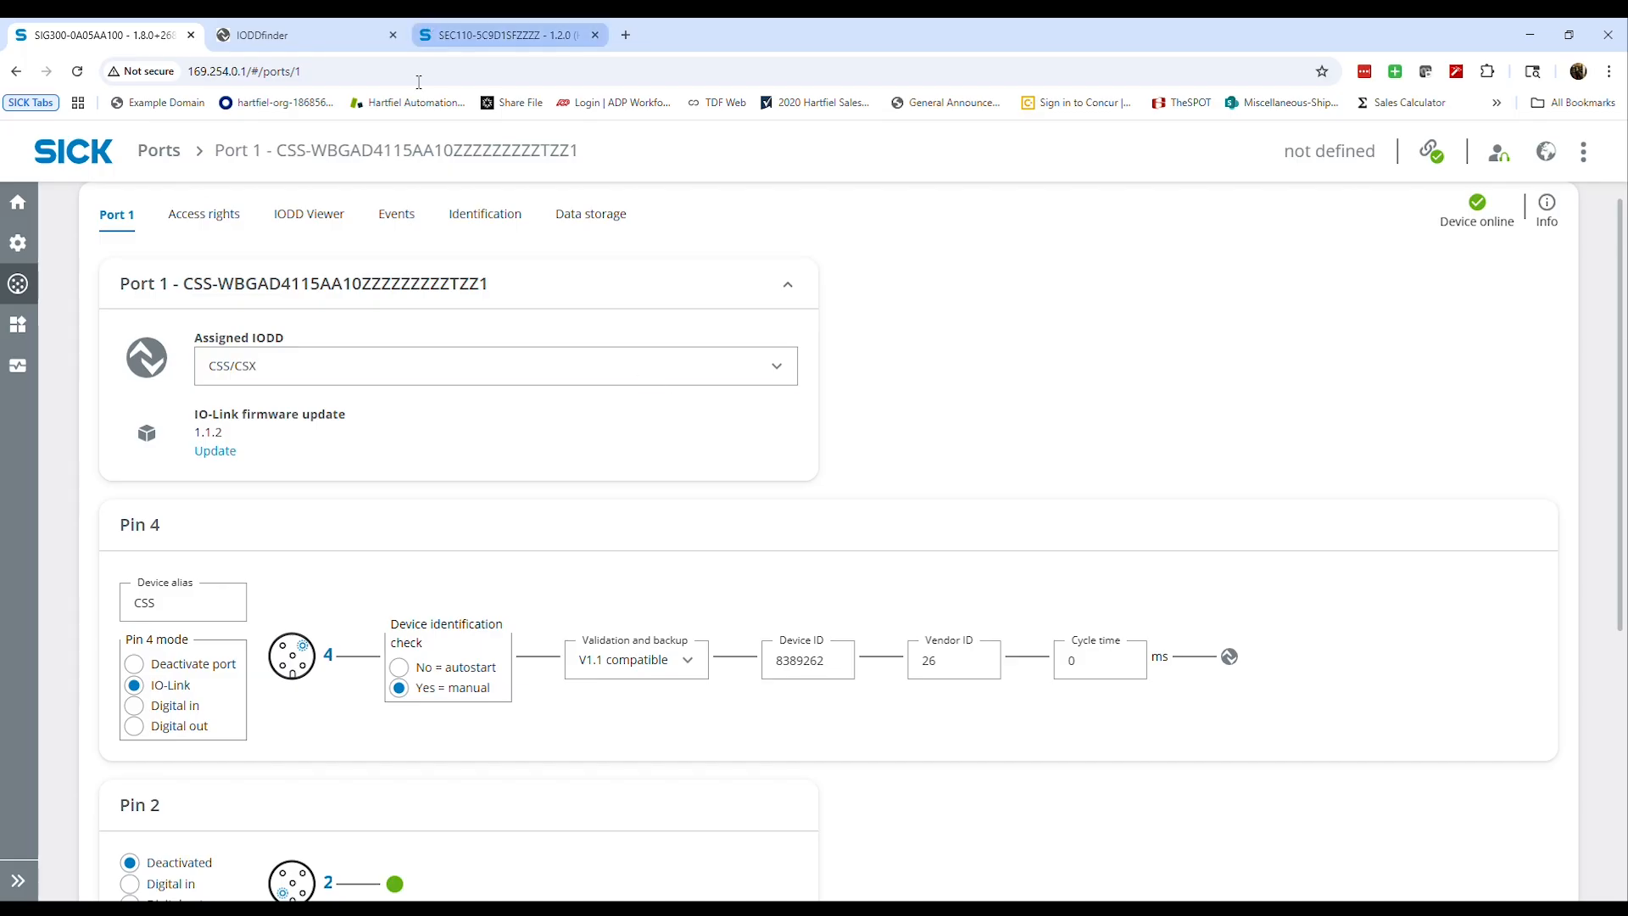
Open the IODD Viewer for Port 1, dismiss the error notification and look through the process data and parameter groups
click(305, 215)
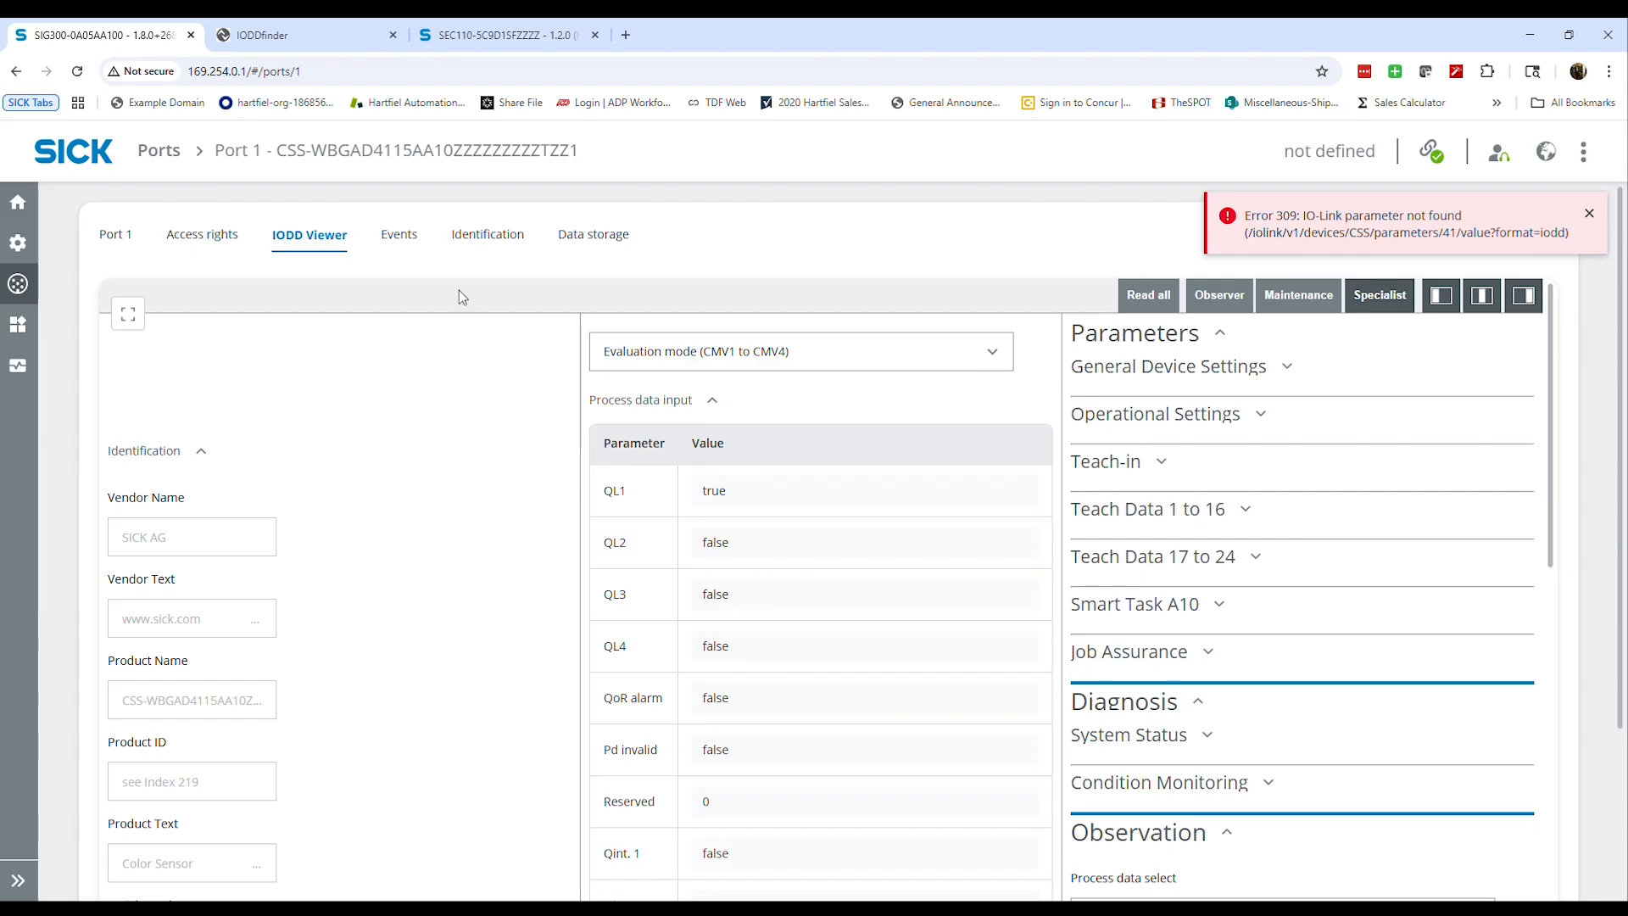
click(1590, 214)
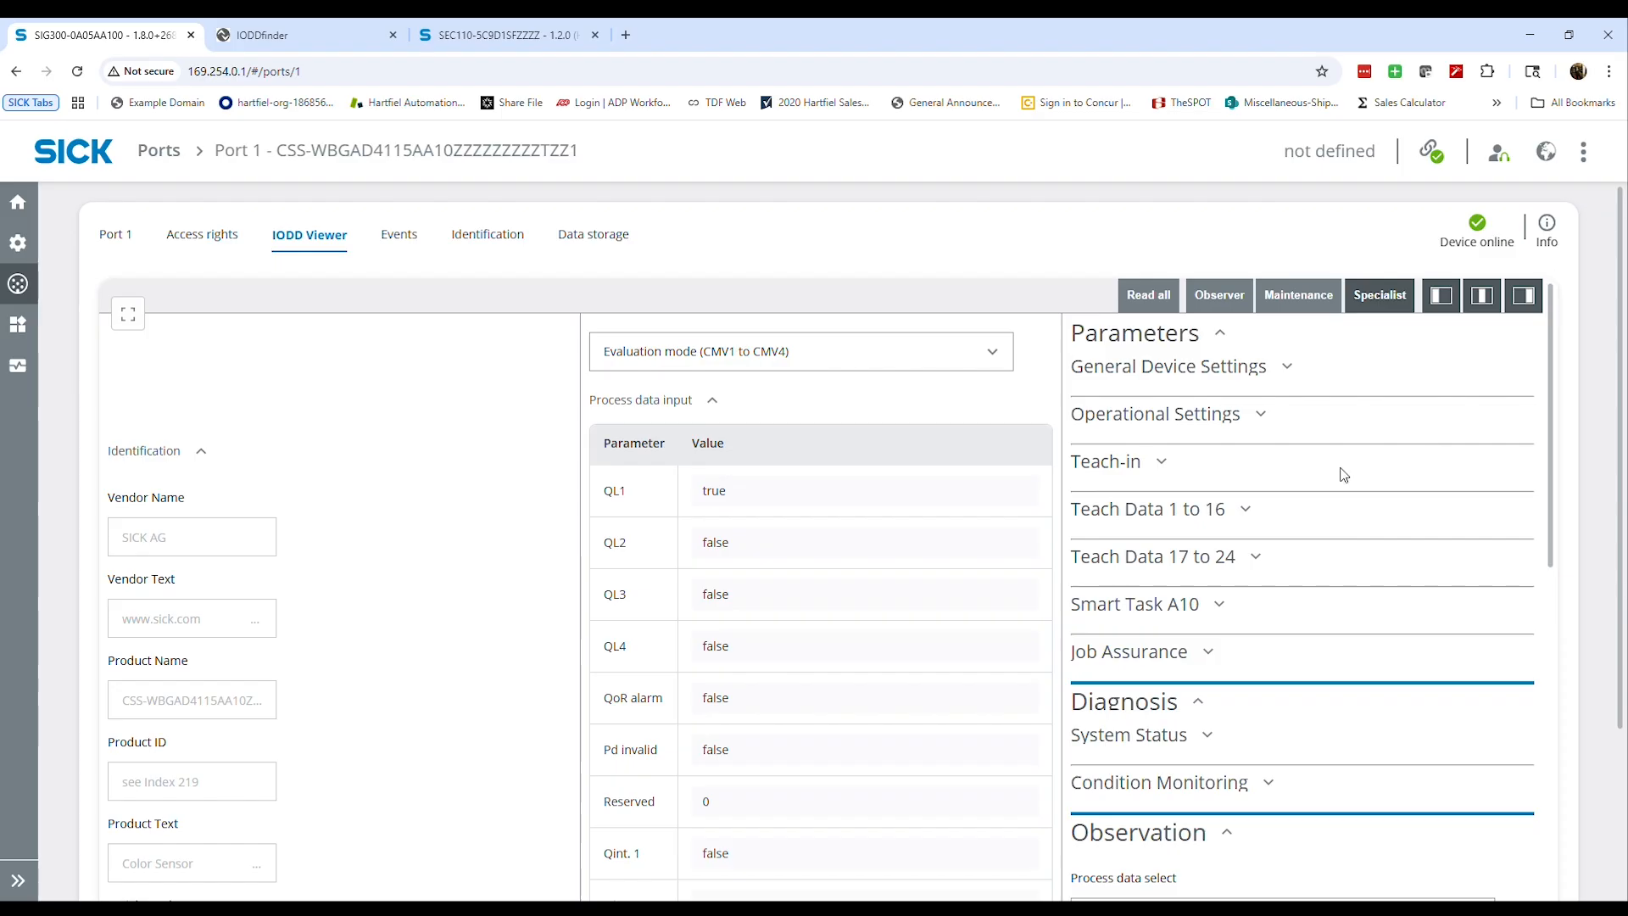
scroll(1219, 448, down, 5)
scroll(1203, 547, up, 5)
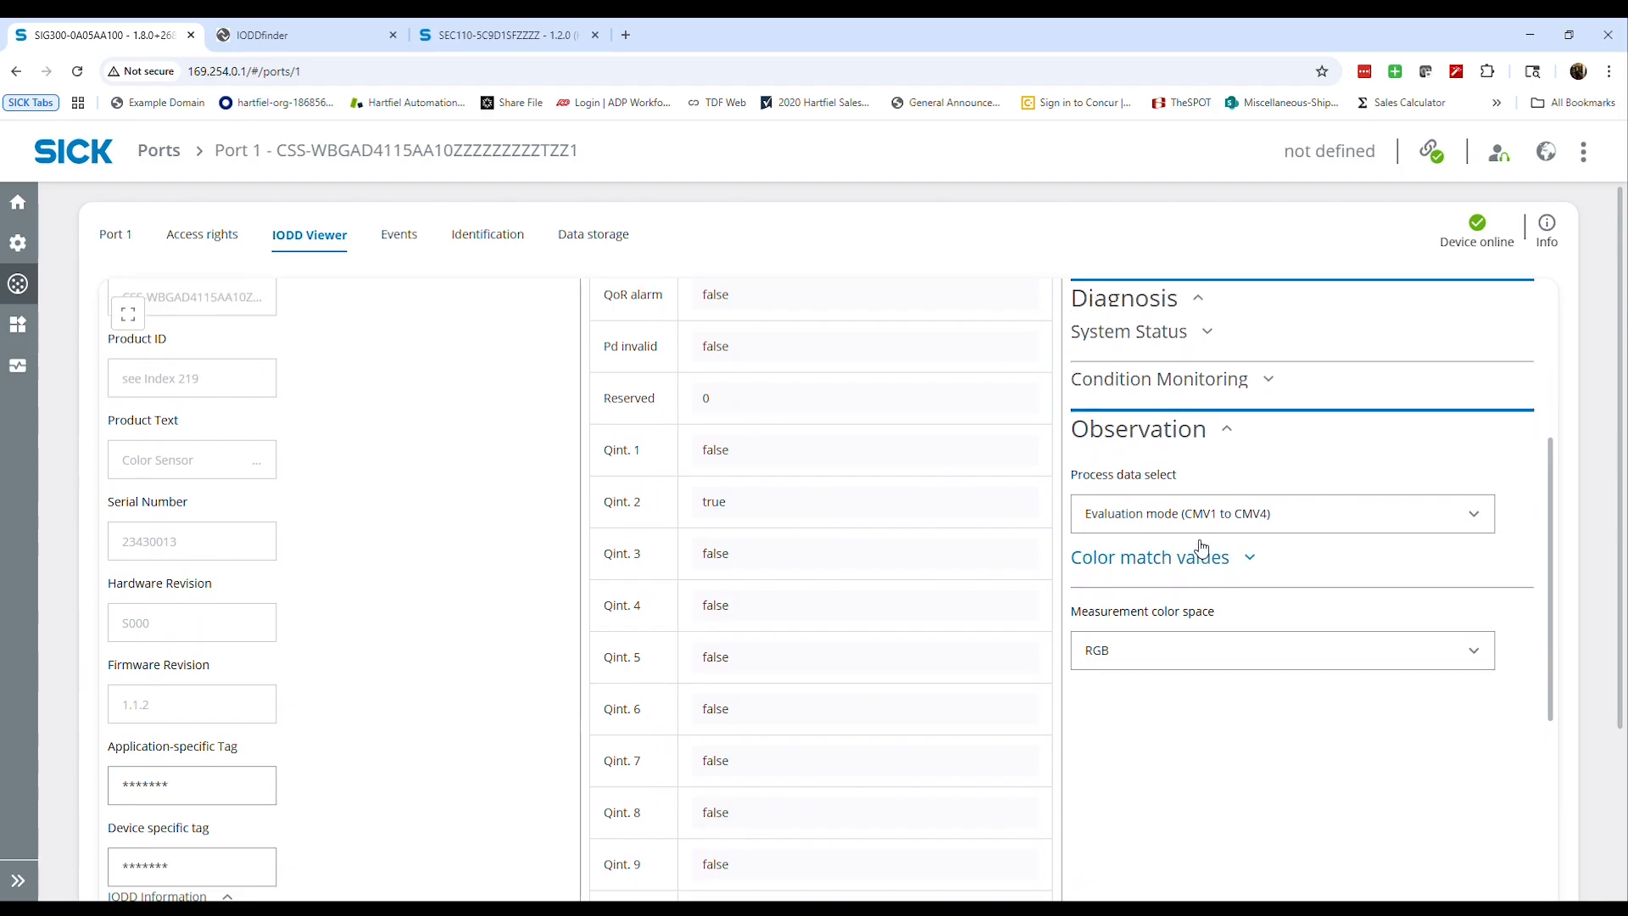
scroll(746, 490, down, 5)
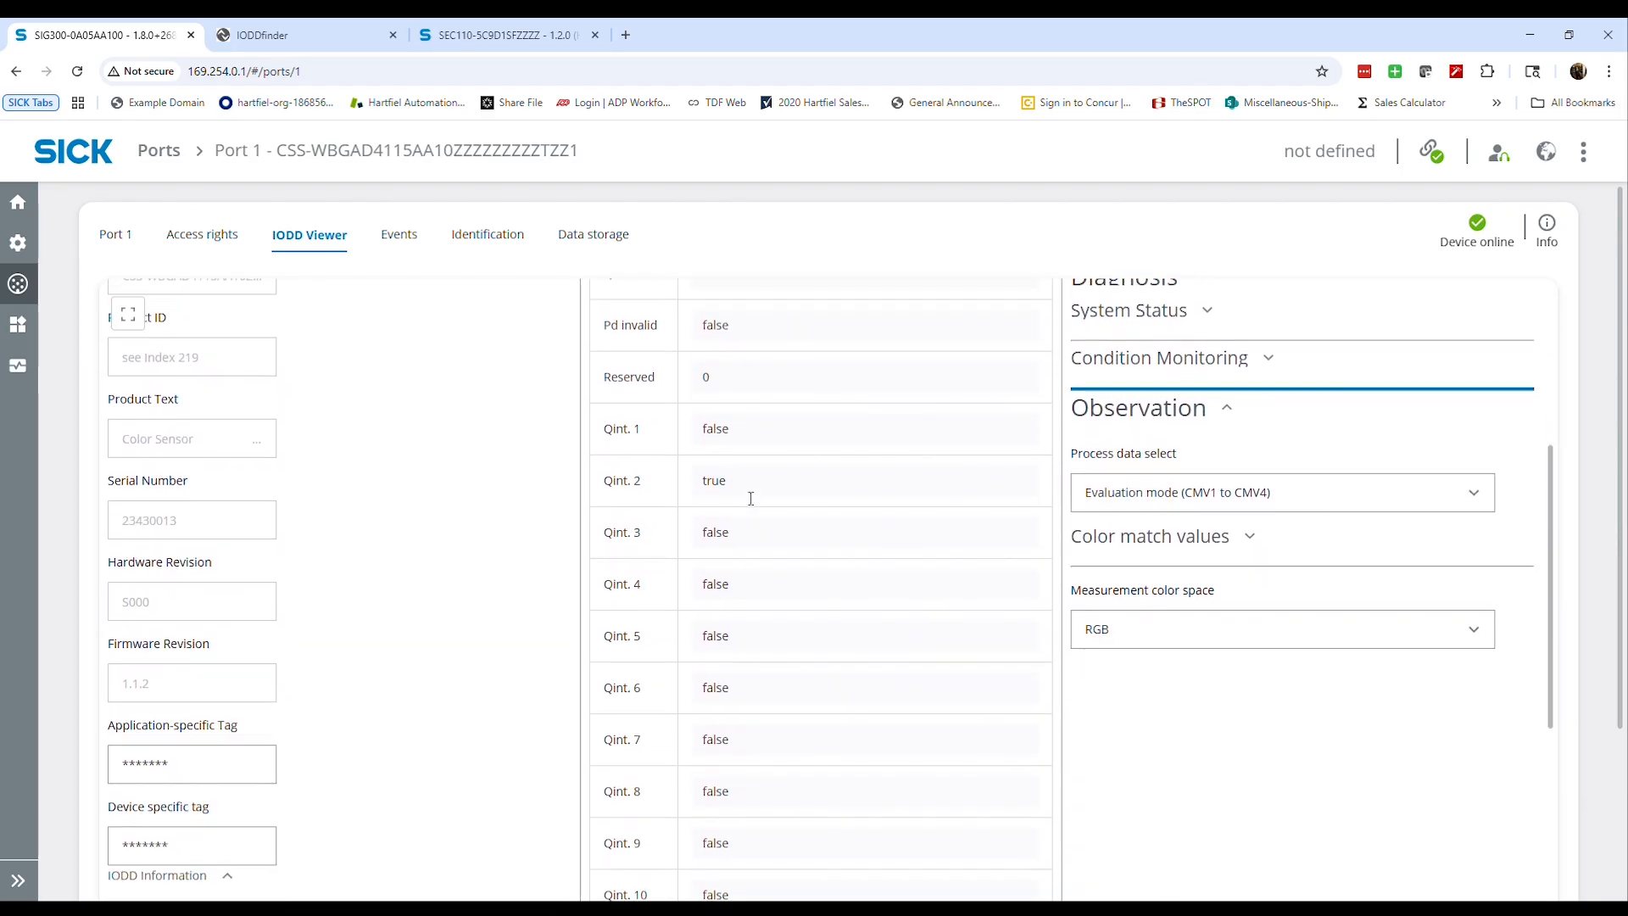
Examine the sensor's Teach-in commands and channel list, and its General Device Settings, in the IODD Viewer
scroll(1102, 475, up, 5)
click(1153, 466)
scroll(1229, 662, down, 2)
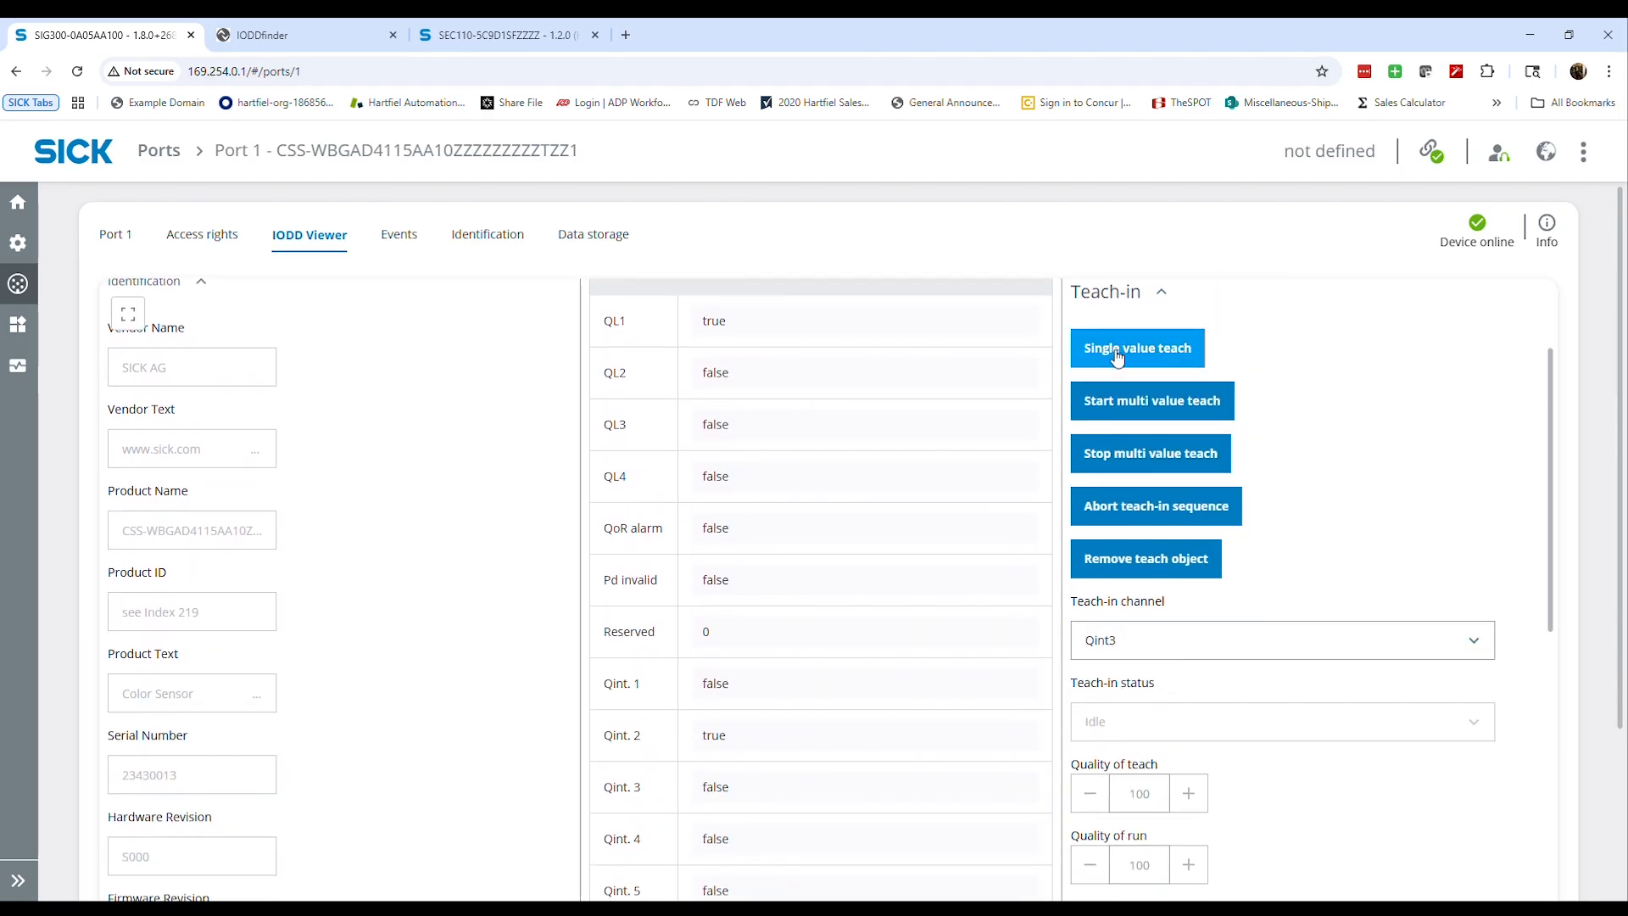
click(1187, 637)
scroll(1185, 737, down, 4)
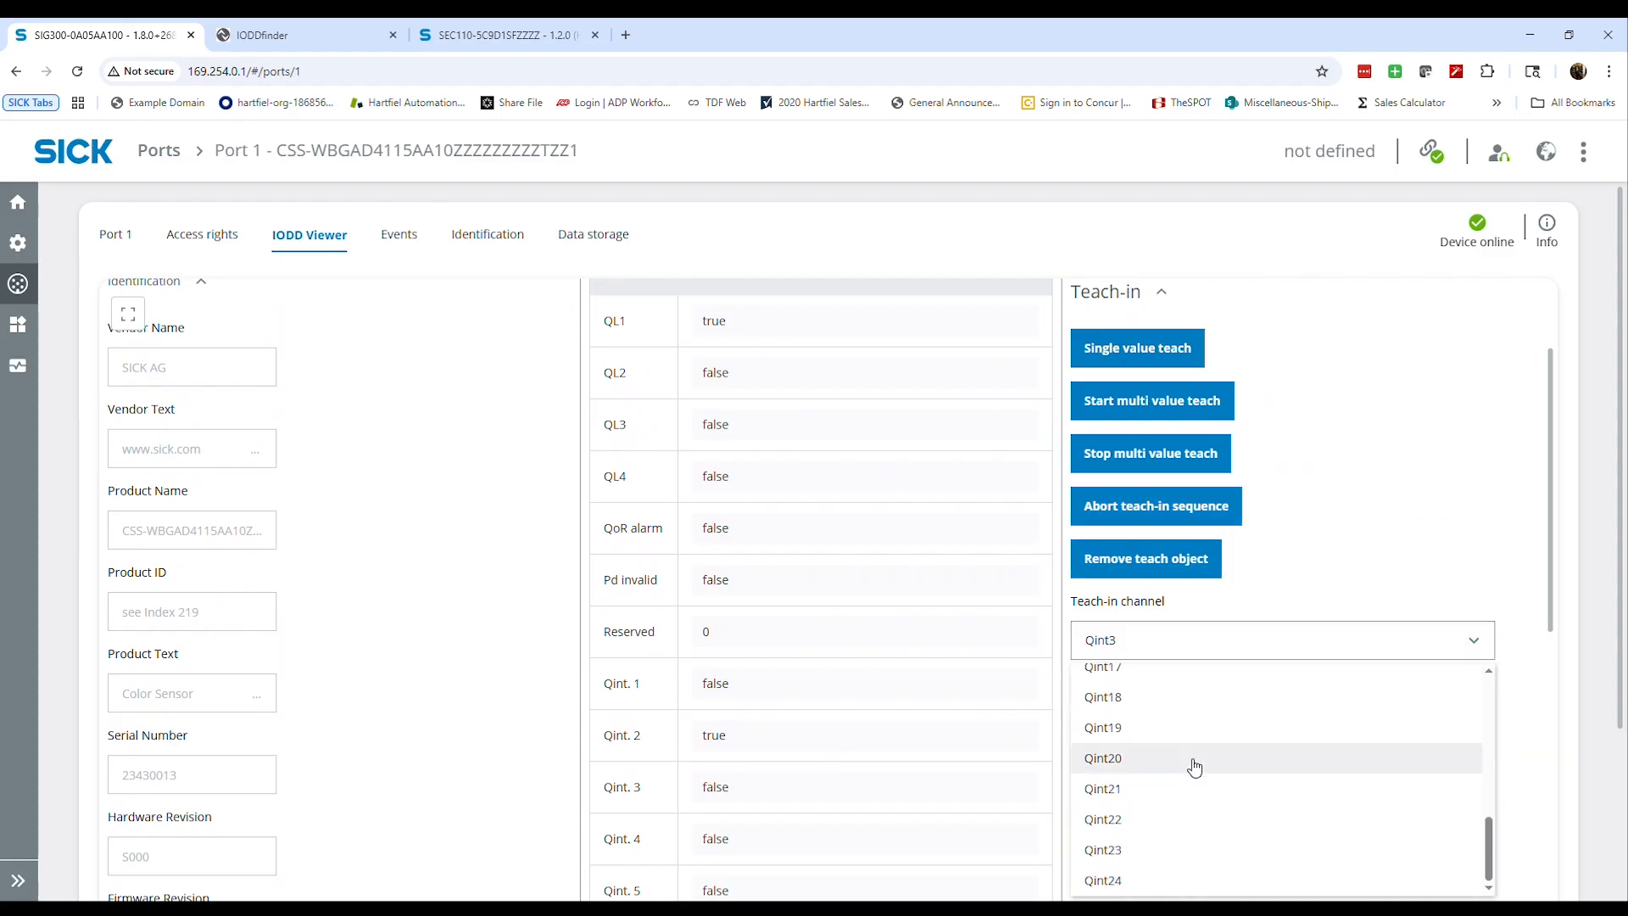
scroll(1201, 780, up, 4)
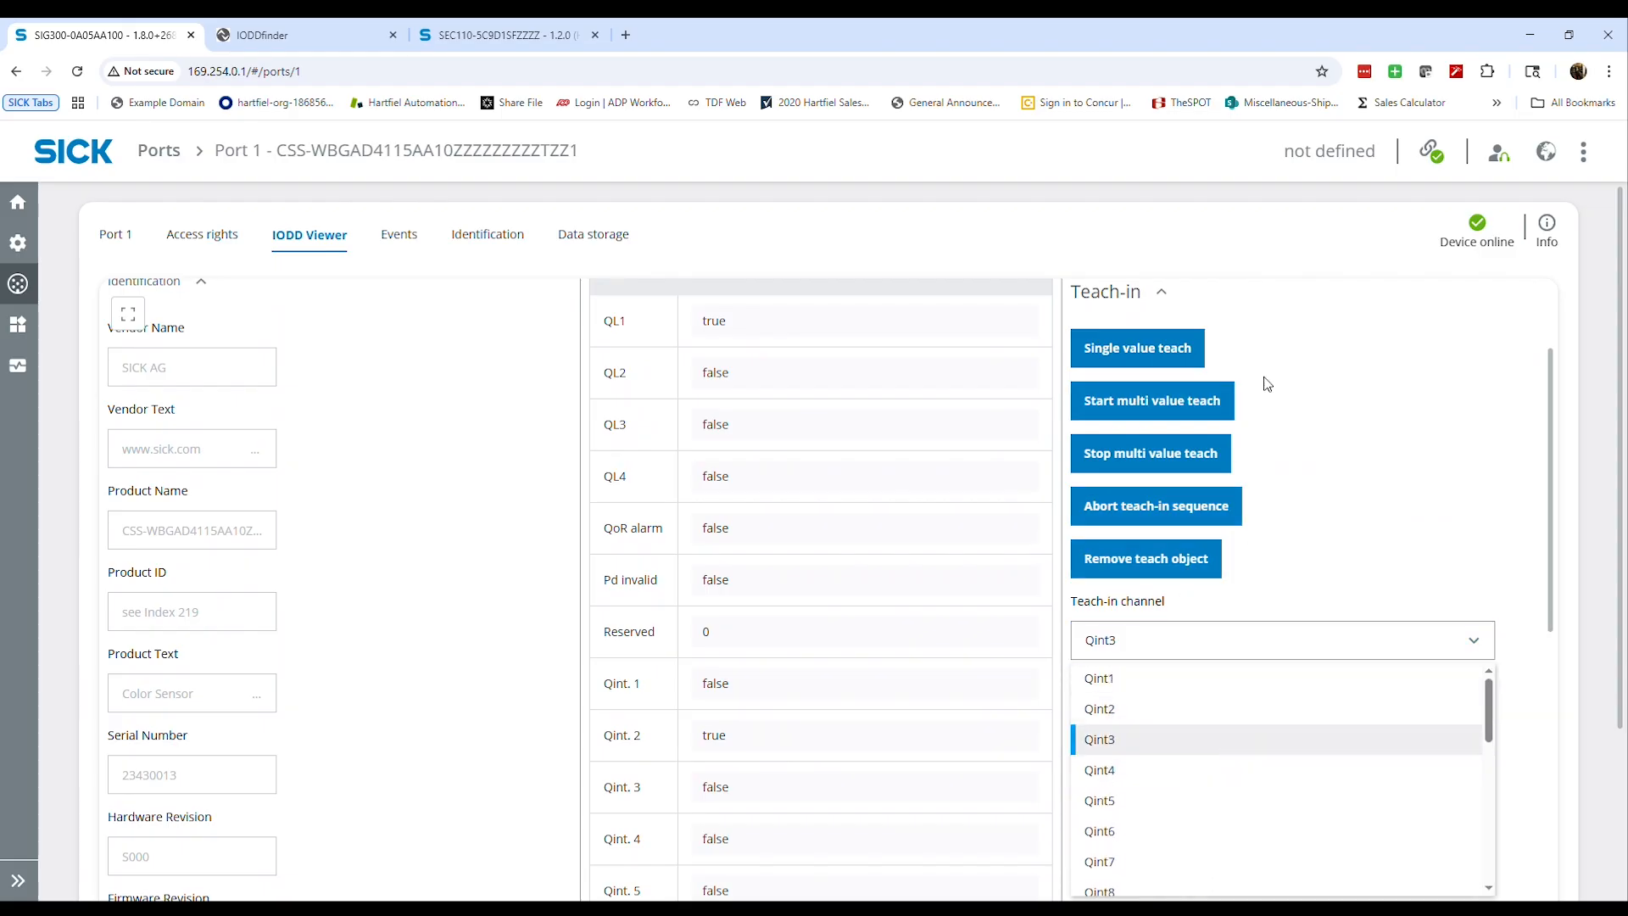
click(1330, 355)
scroll(1330, 373, up, 2)
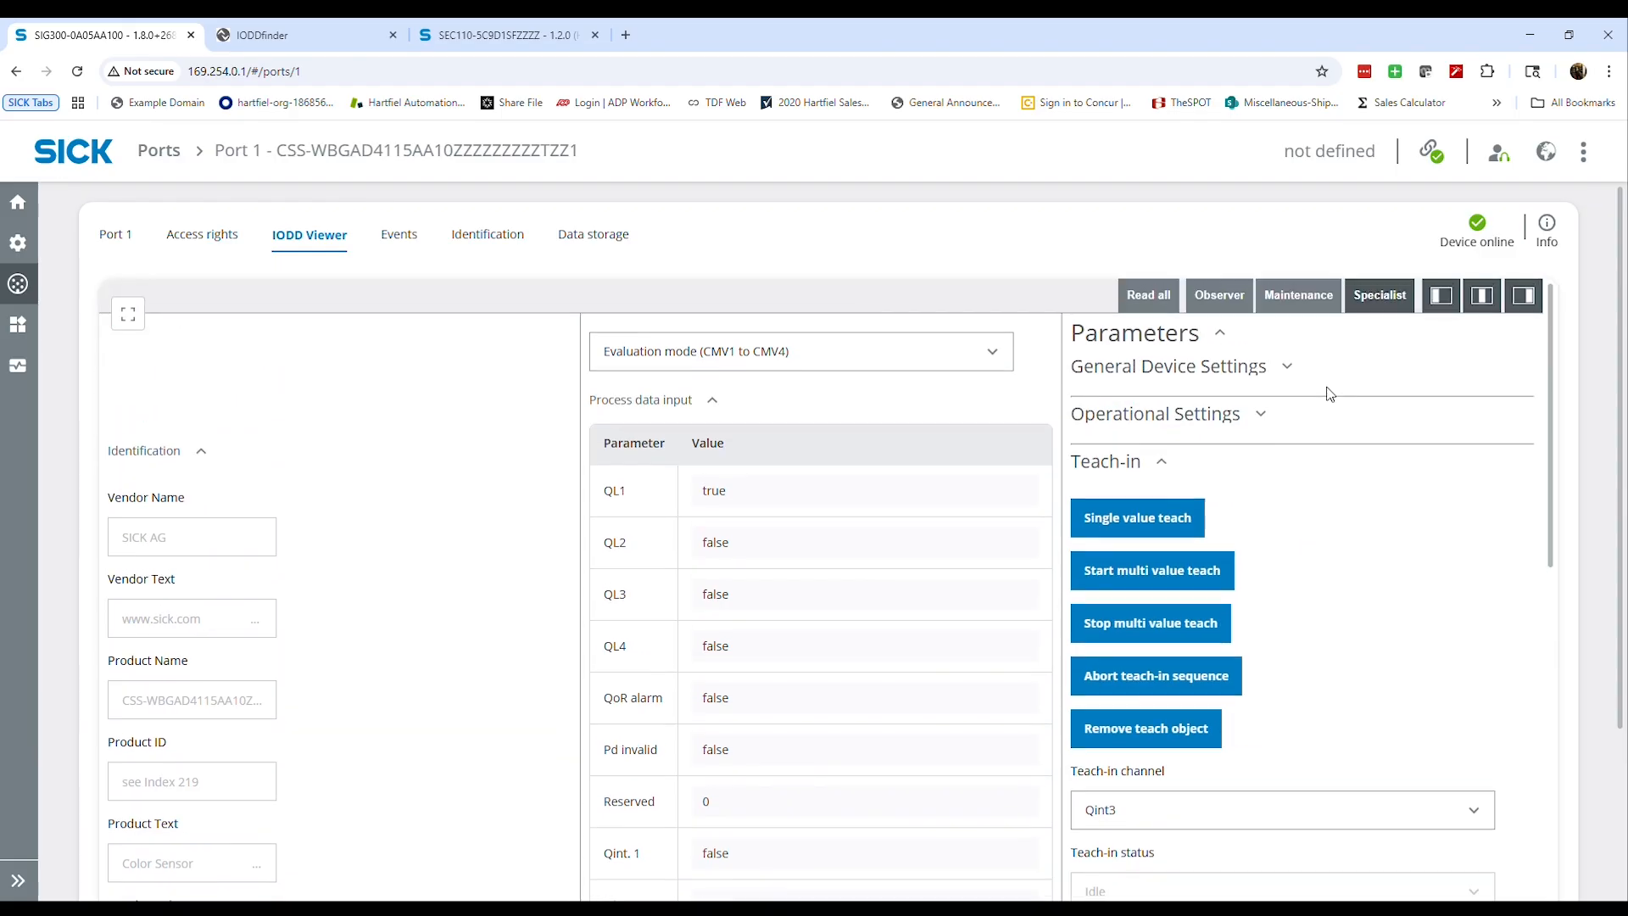
click(1132, 467)
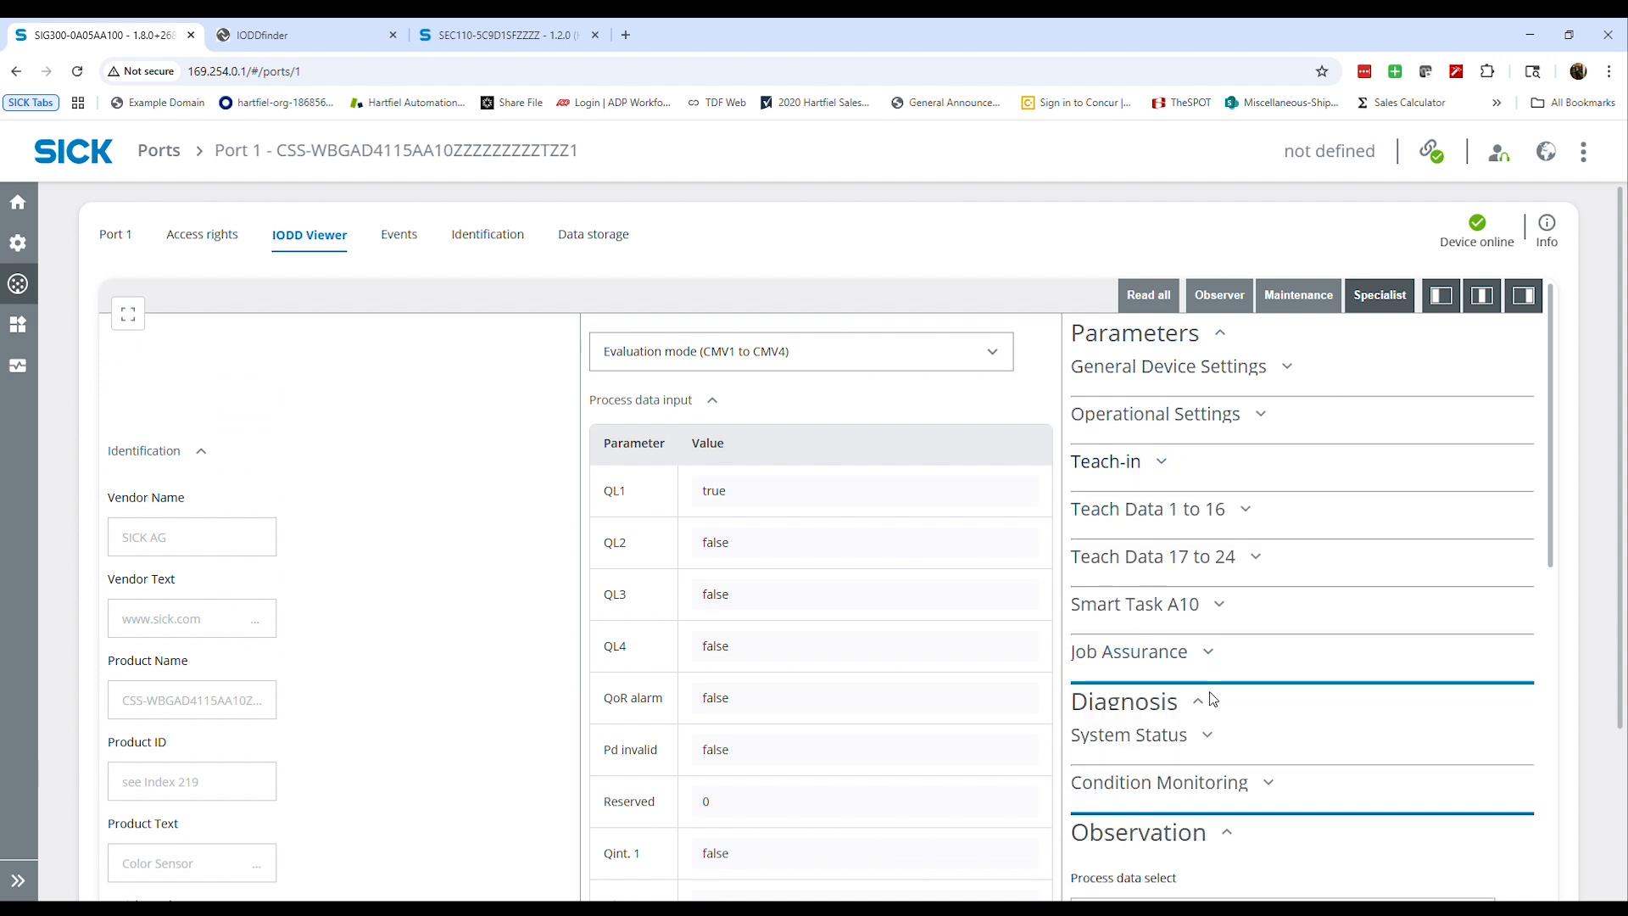
click(1124, 371)
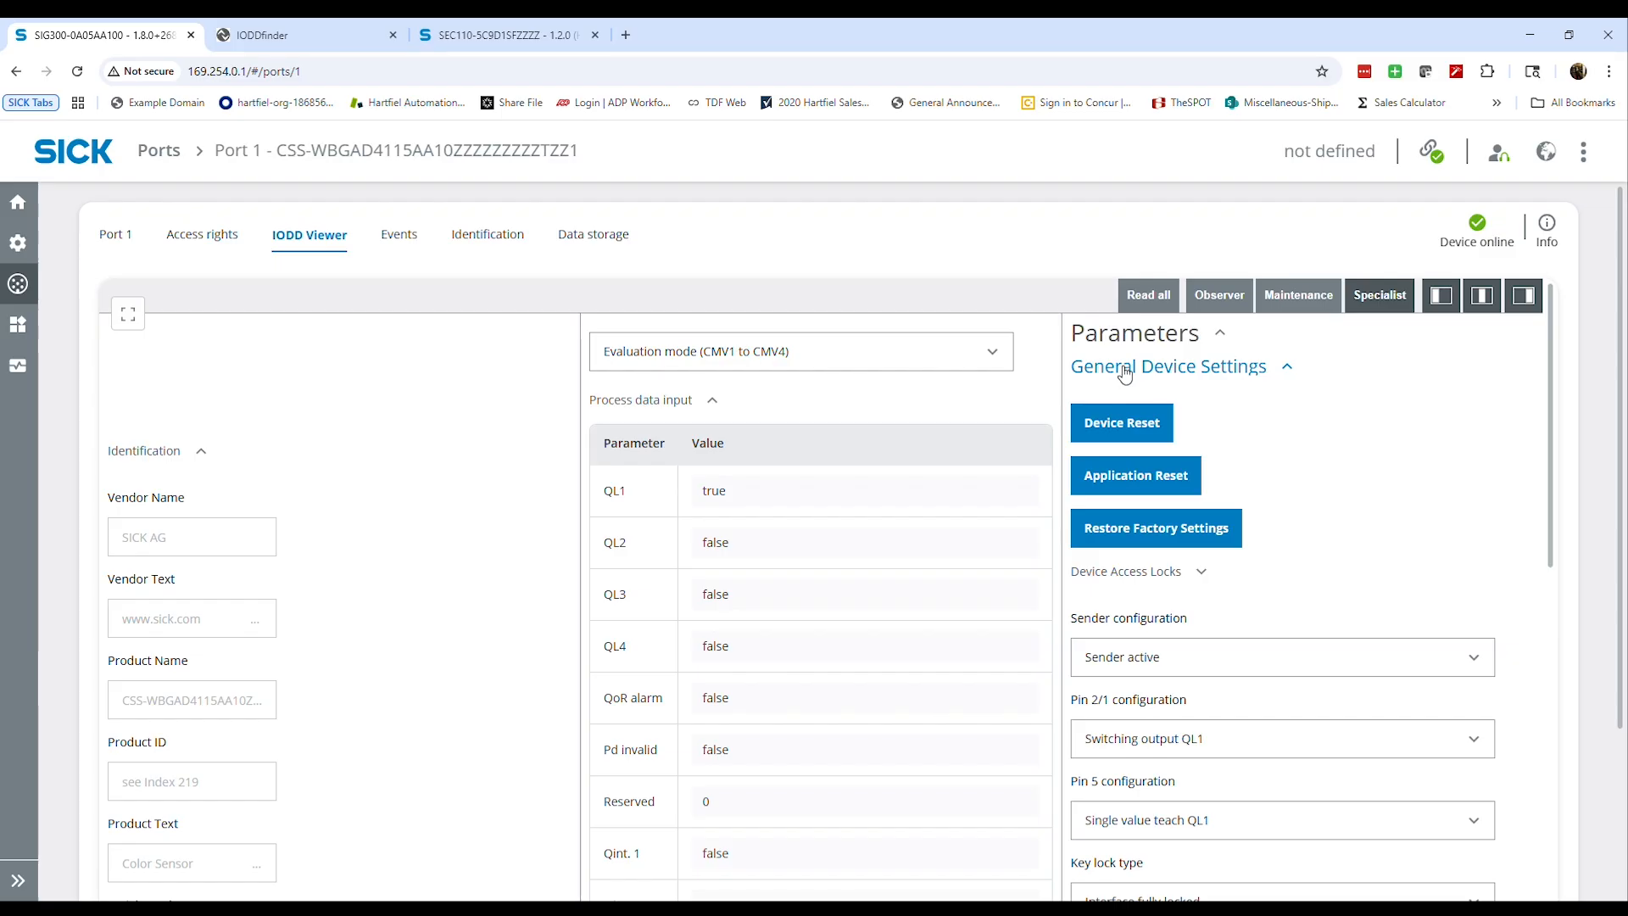
click(1124, 371)
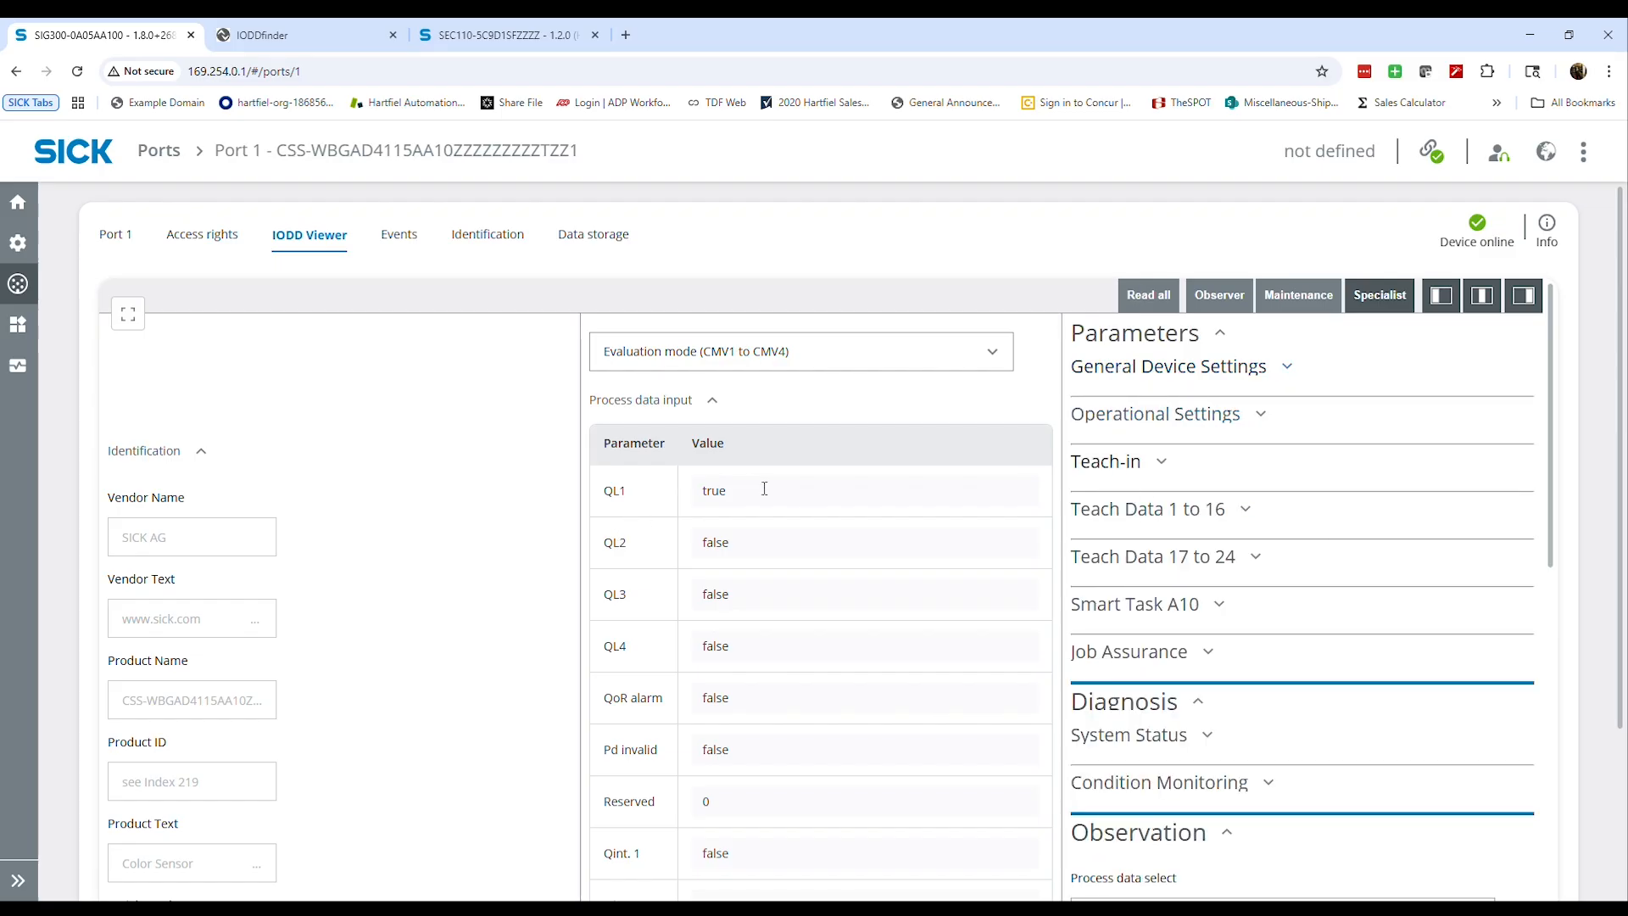
Check the QL and Qint. process data values in the IODD Viewer as different color samples are presented to the sensor
scroll(789, 494, down, 2)
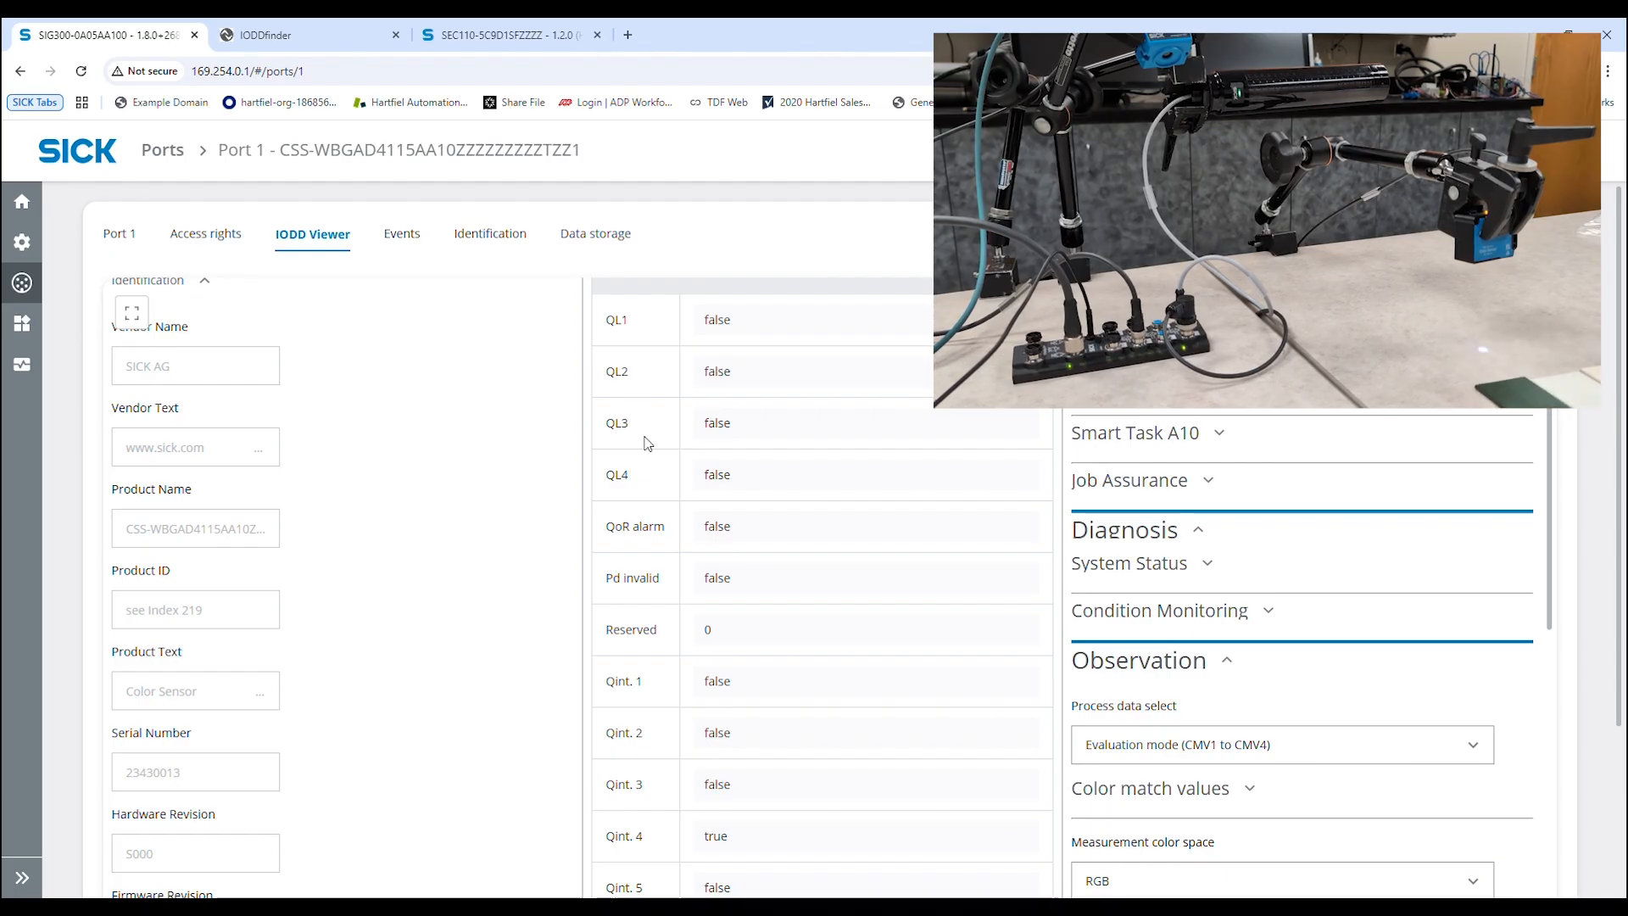
drag(785, 841, 685, 847)
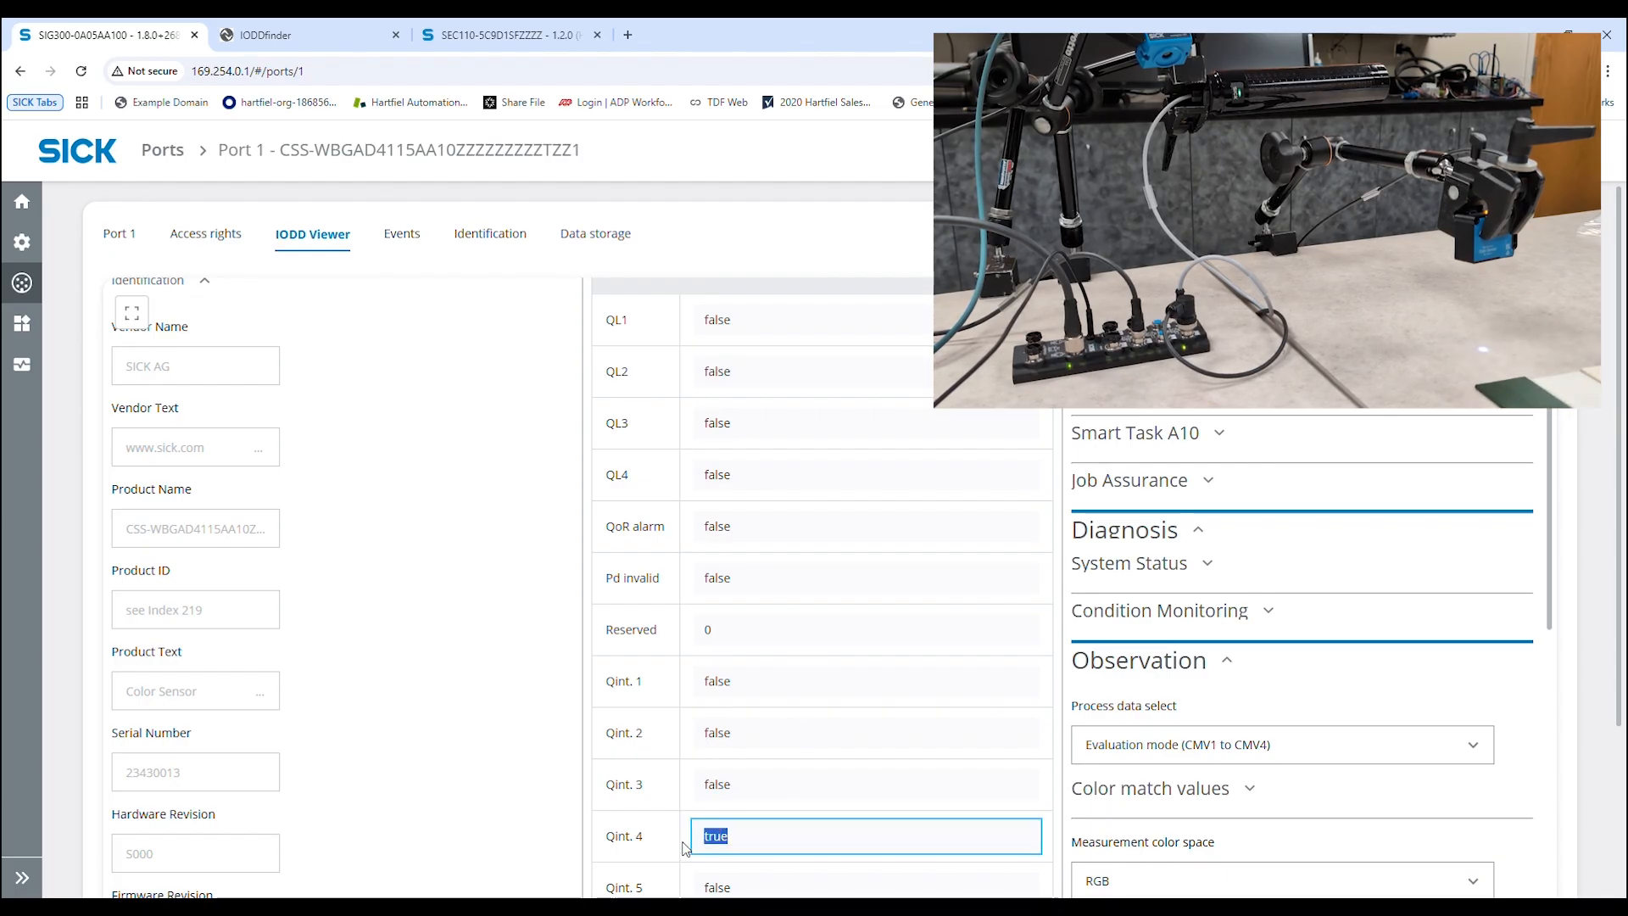
click(586, 839)
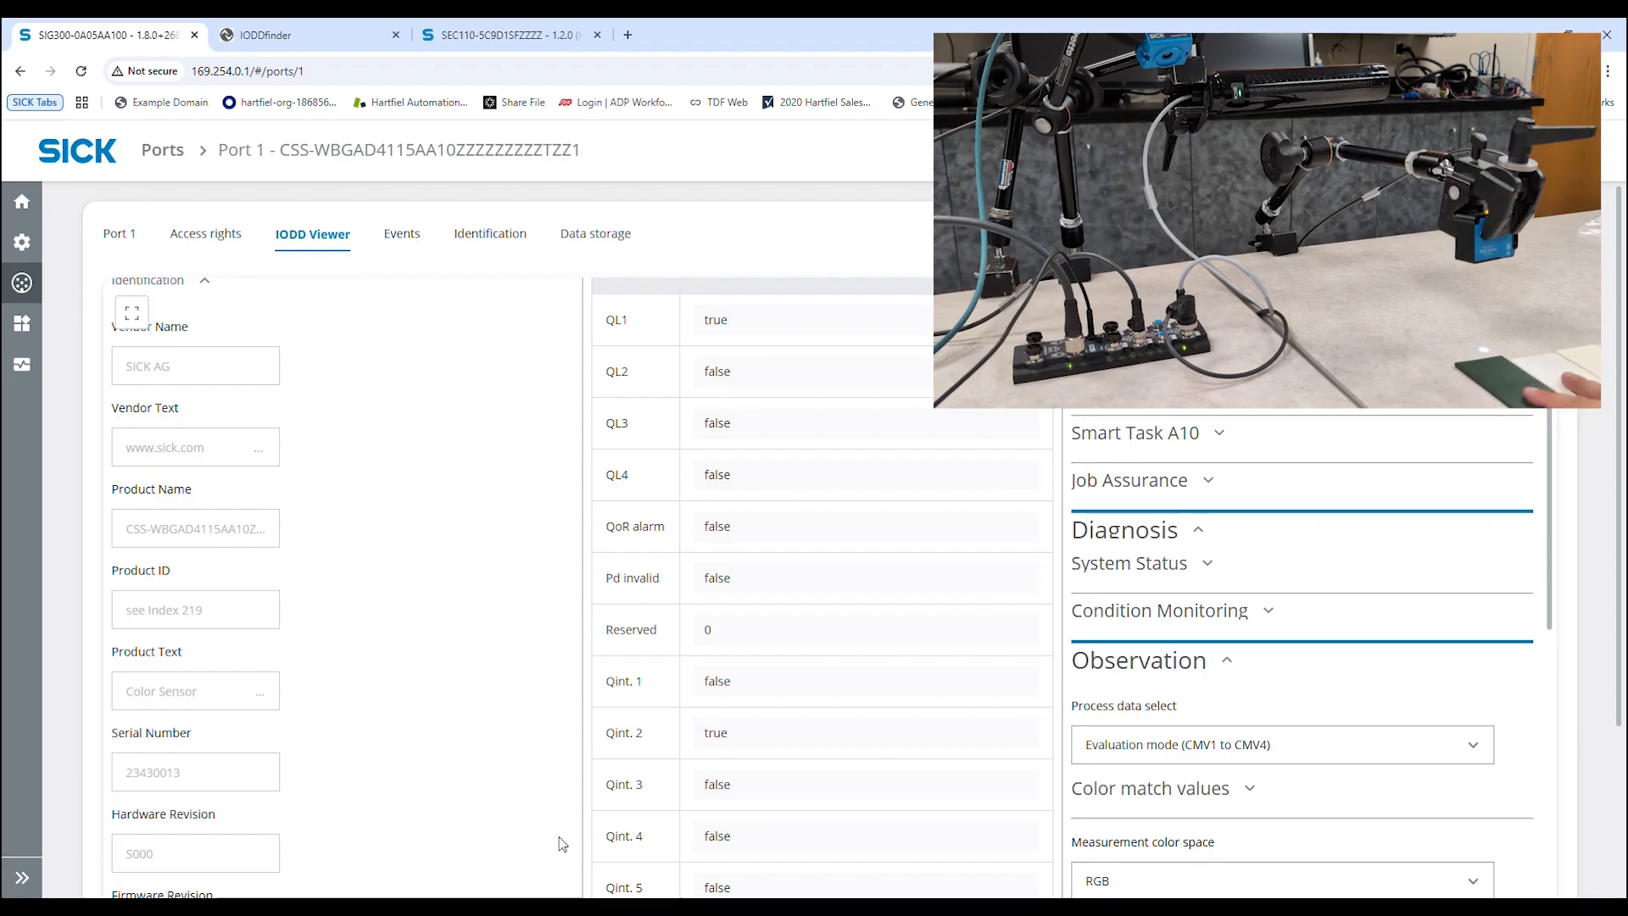
scroll(763, 382, down, 5)
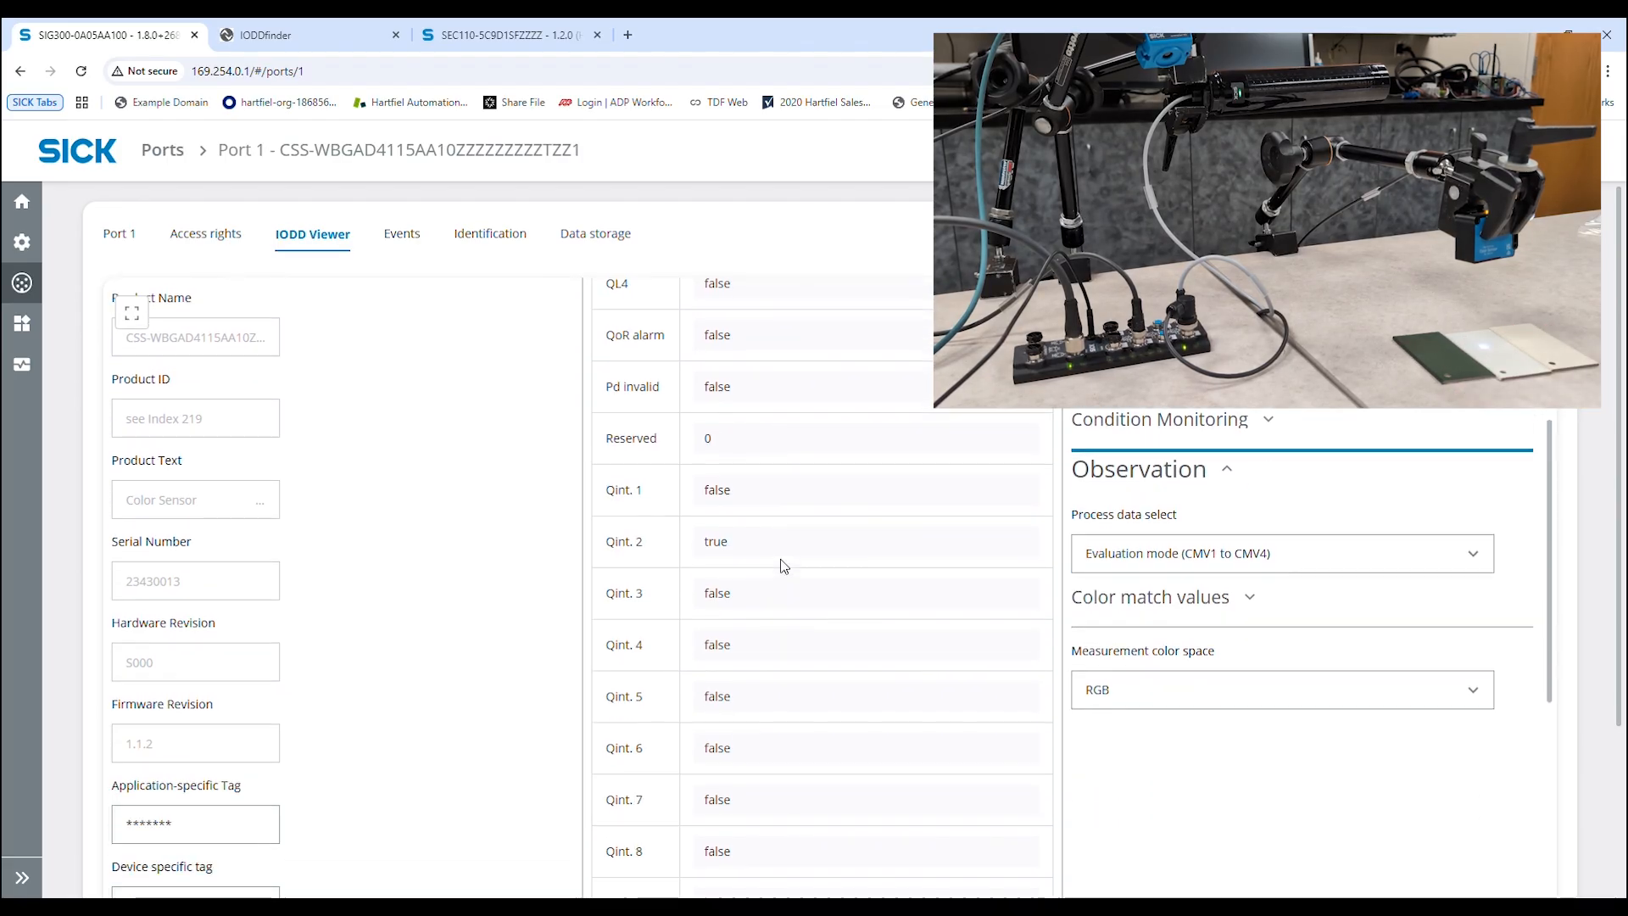
scroll(787, 581, down, 7)
scroll(787, 576, up, 13)
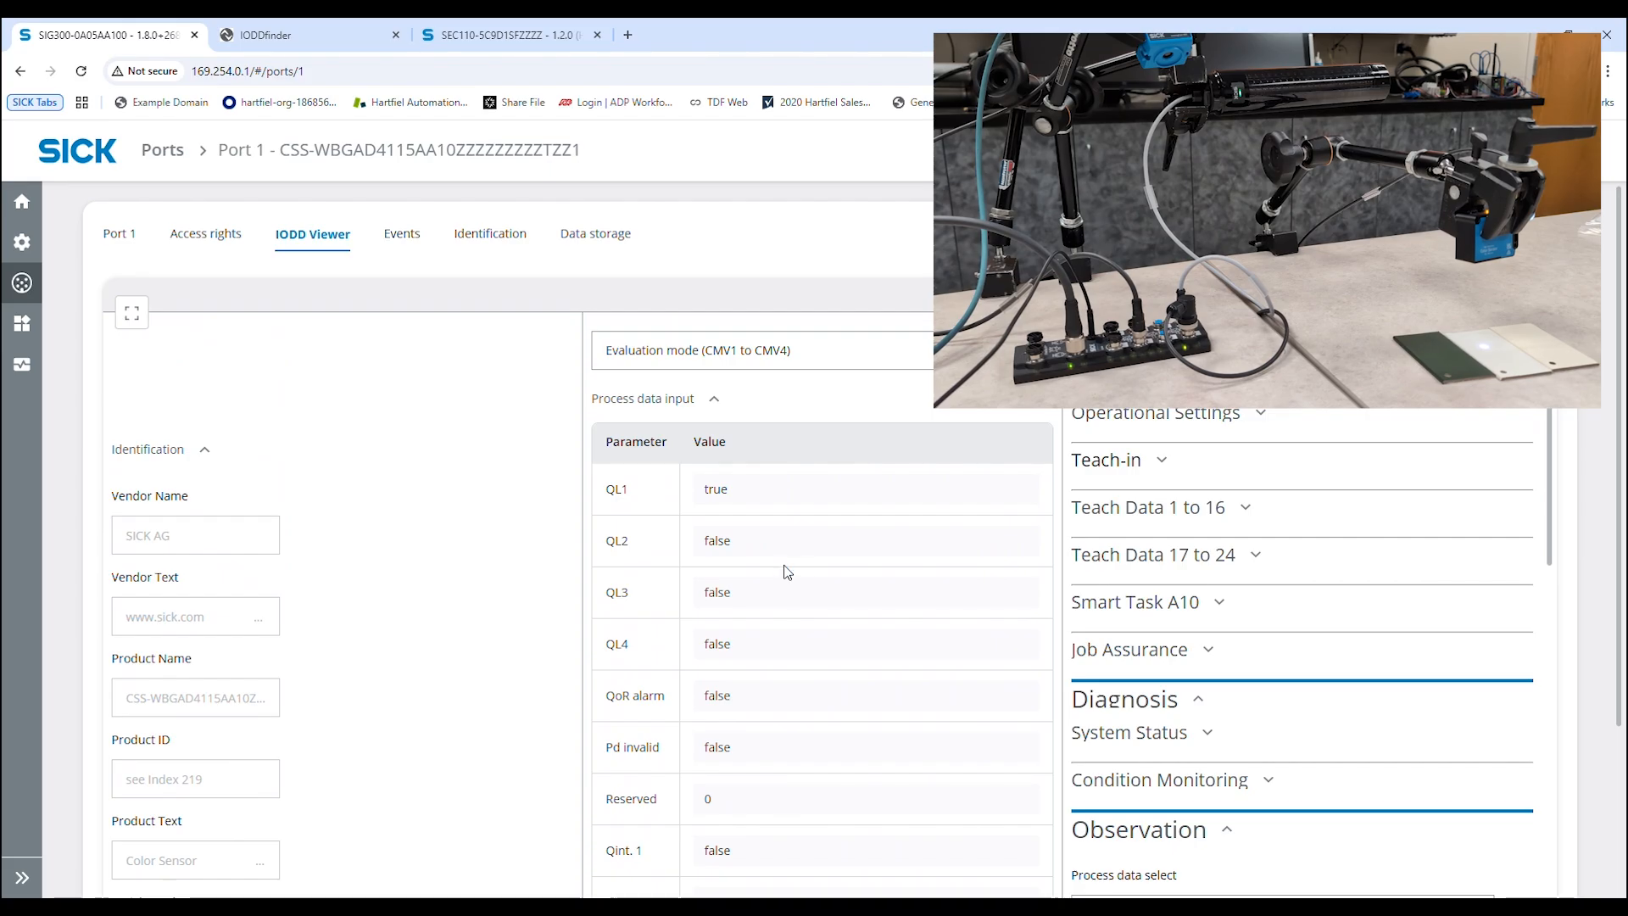
Deny PLC / Fieldbus access to Port 2, and allow REST API / MQTT / UI process data writing and sensor port configuration
mouse_move(22, 282)
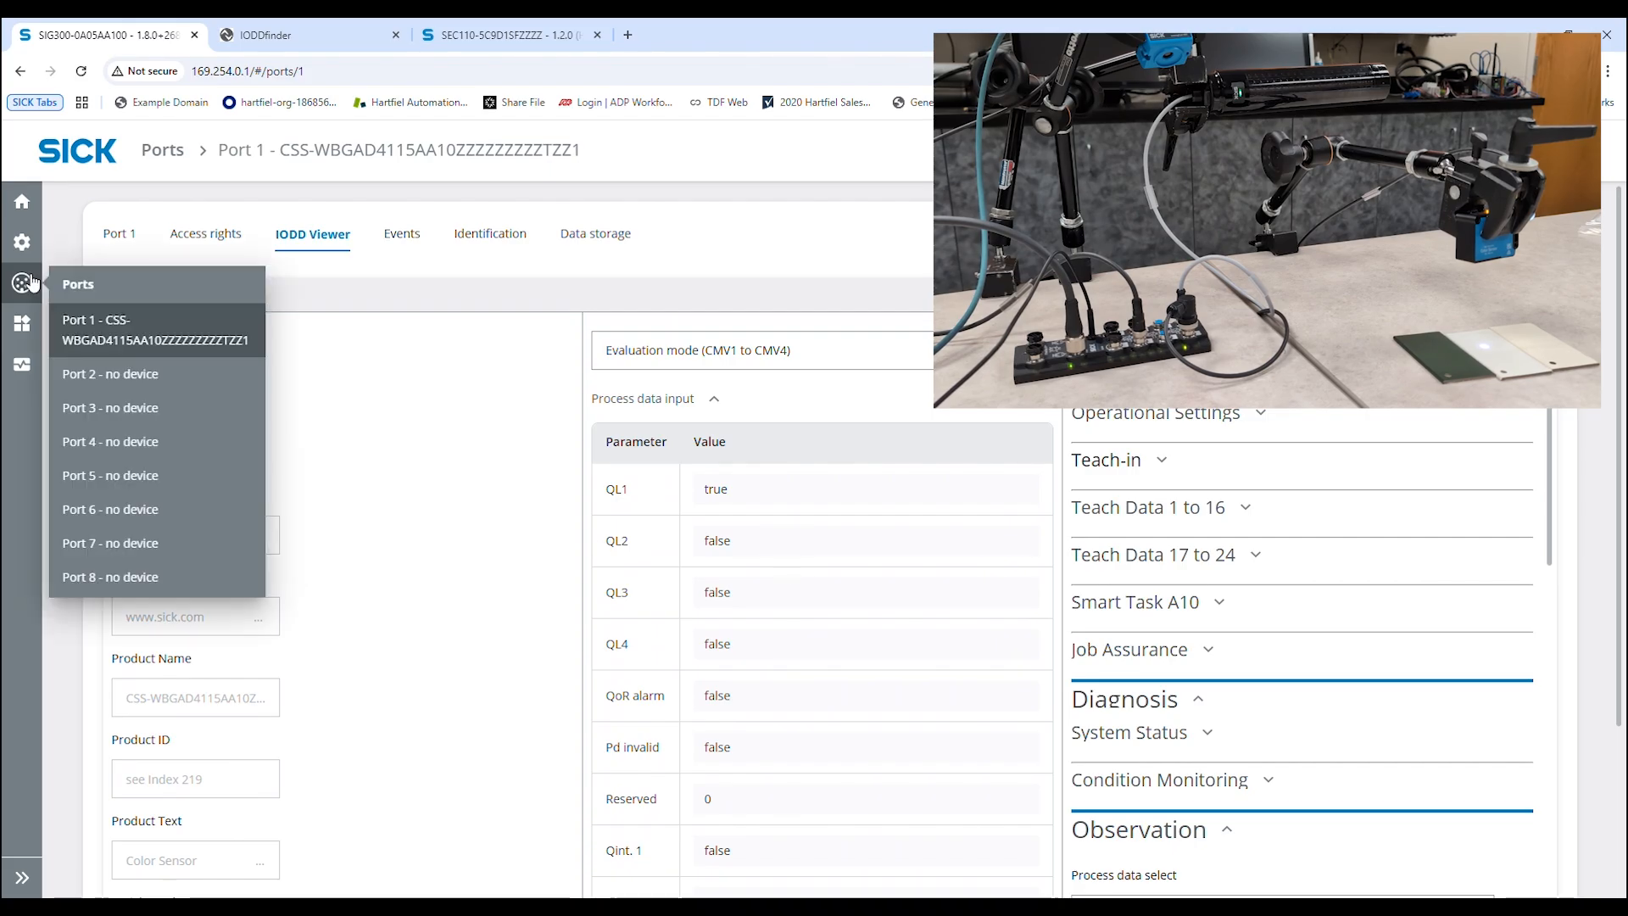
click(136, 375)
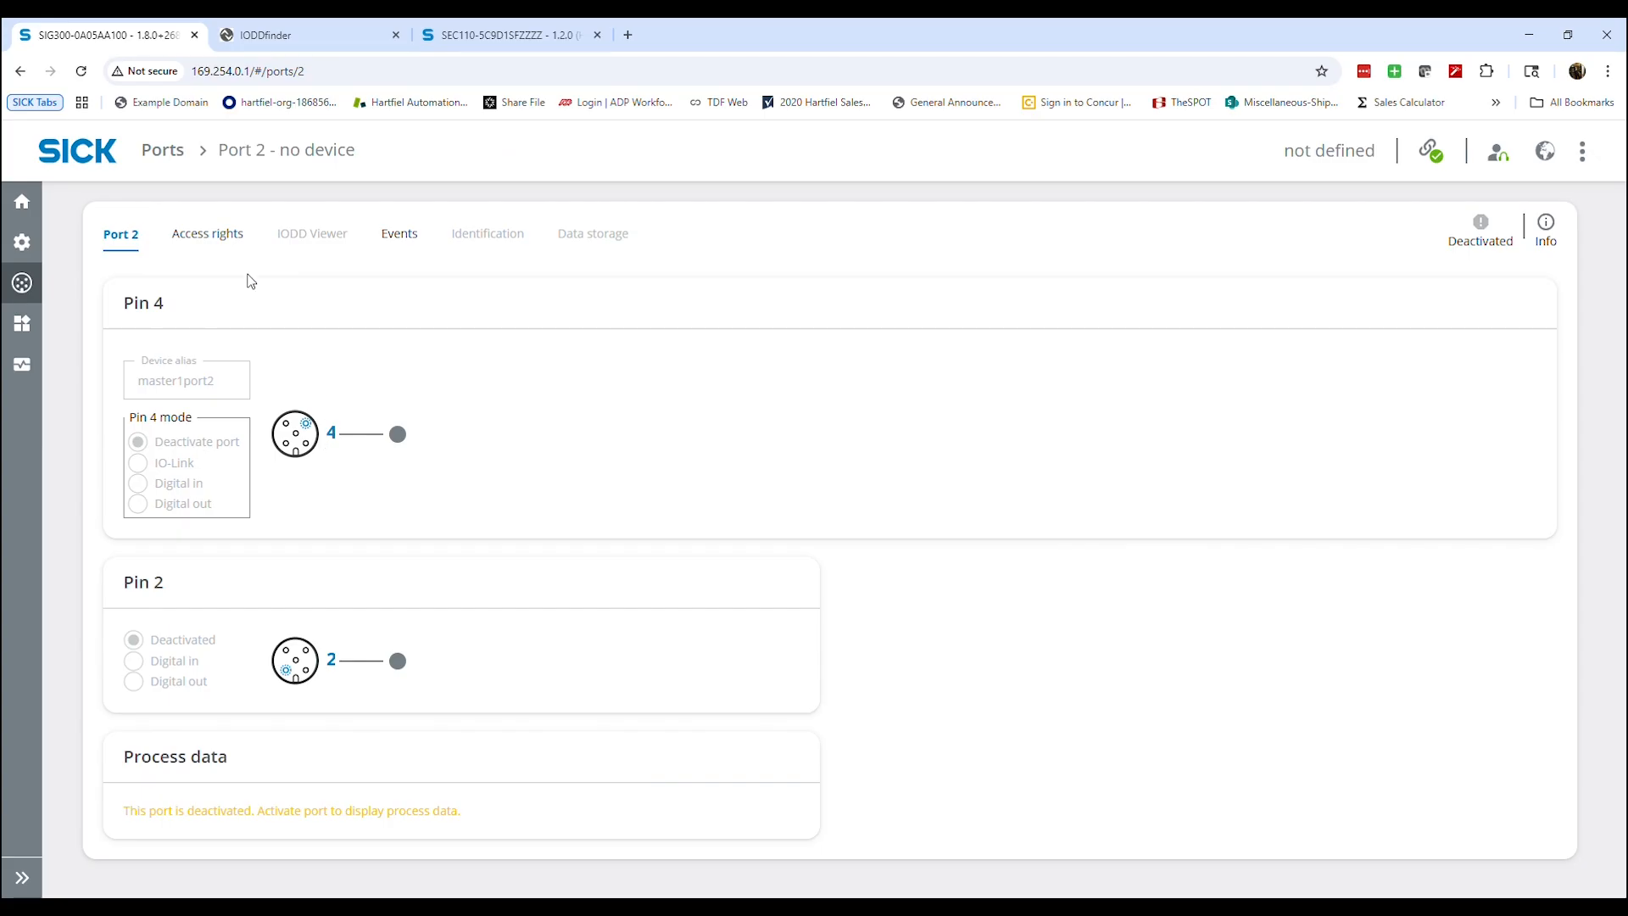
click(224, 239)
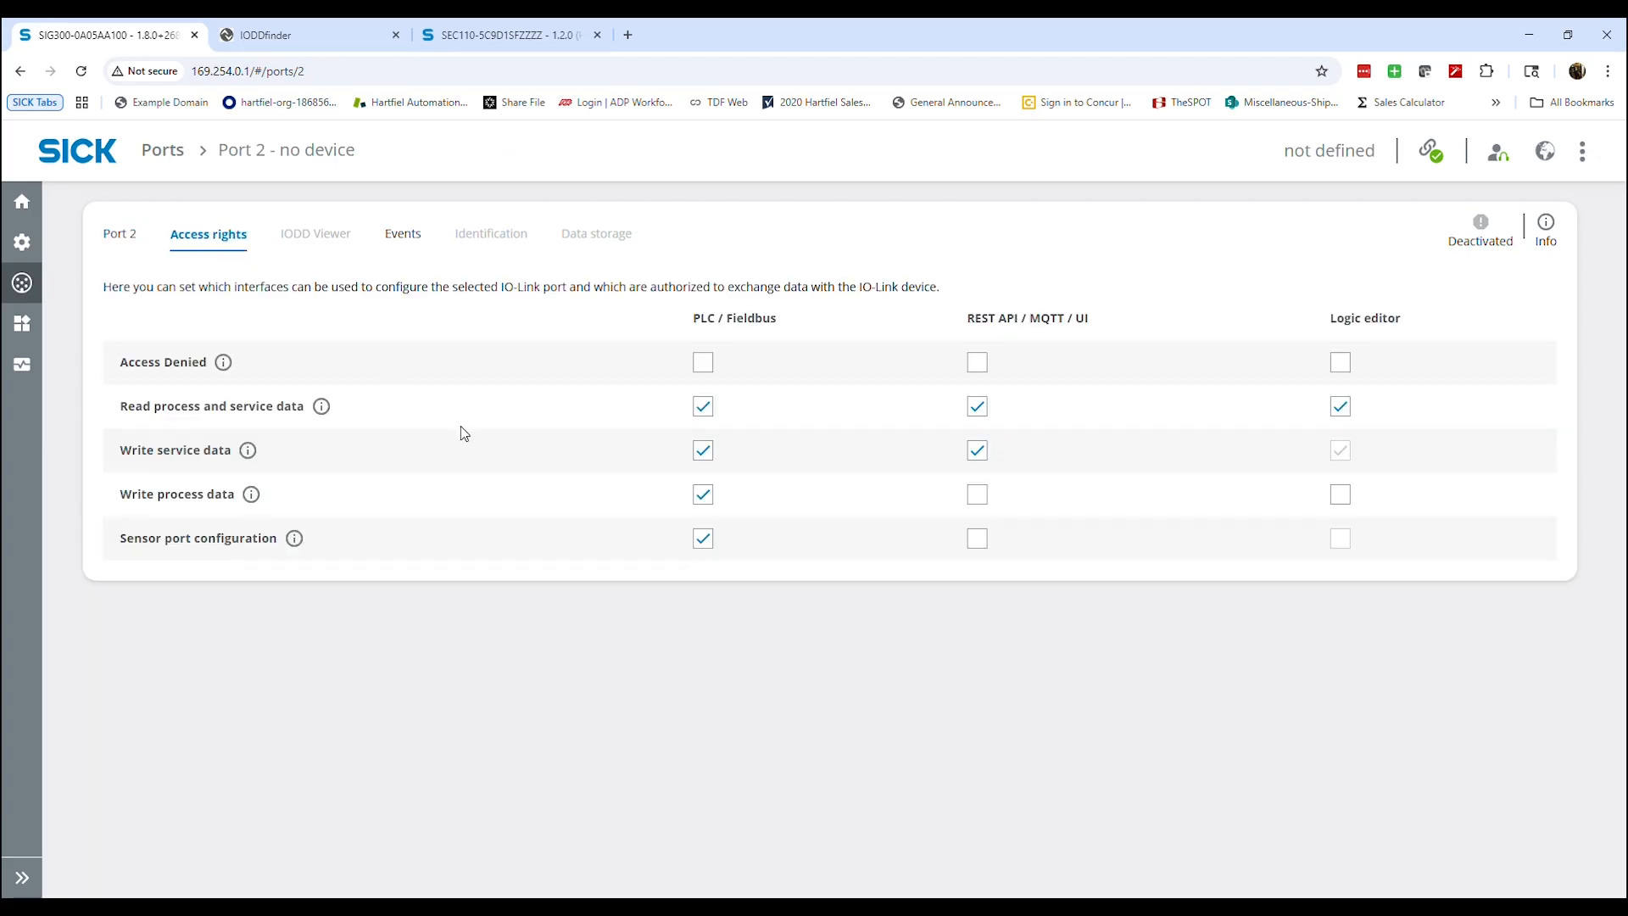
click(703, 362)
click(977, 494)
click(978, 538)
Set Port 2's Pin 4 mode to IO-Link with a manual device identification check and V1.1 compatible validation and backup
click(126, 241)
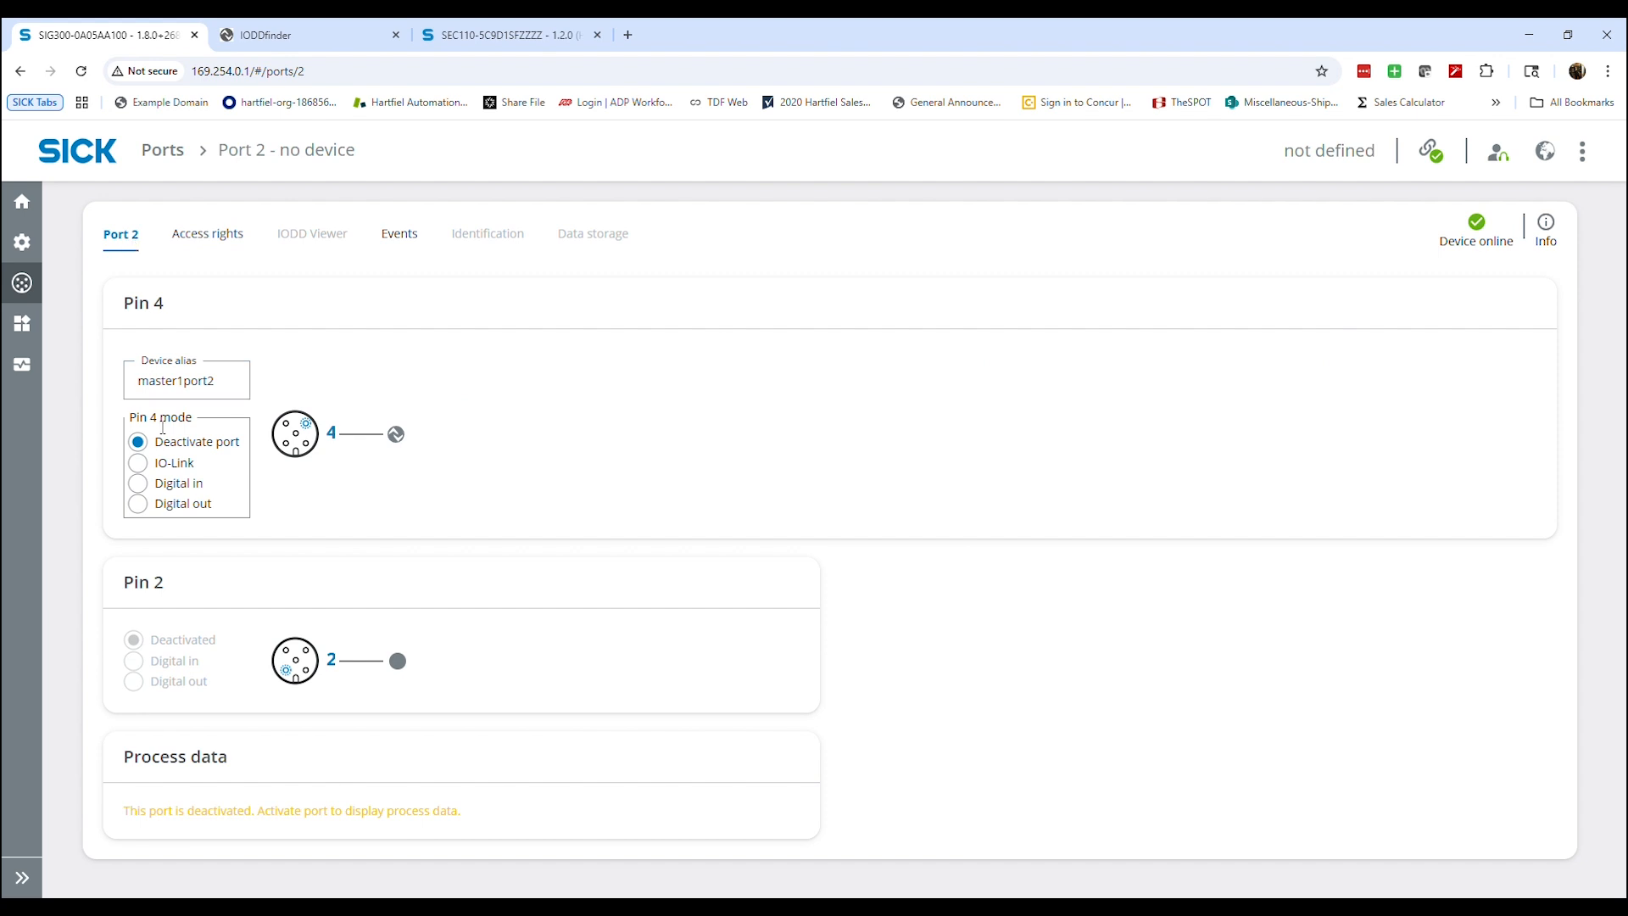
click(139, 463)
scroll(167, 480, down, 2)
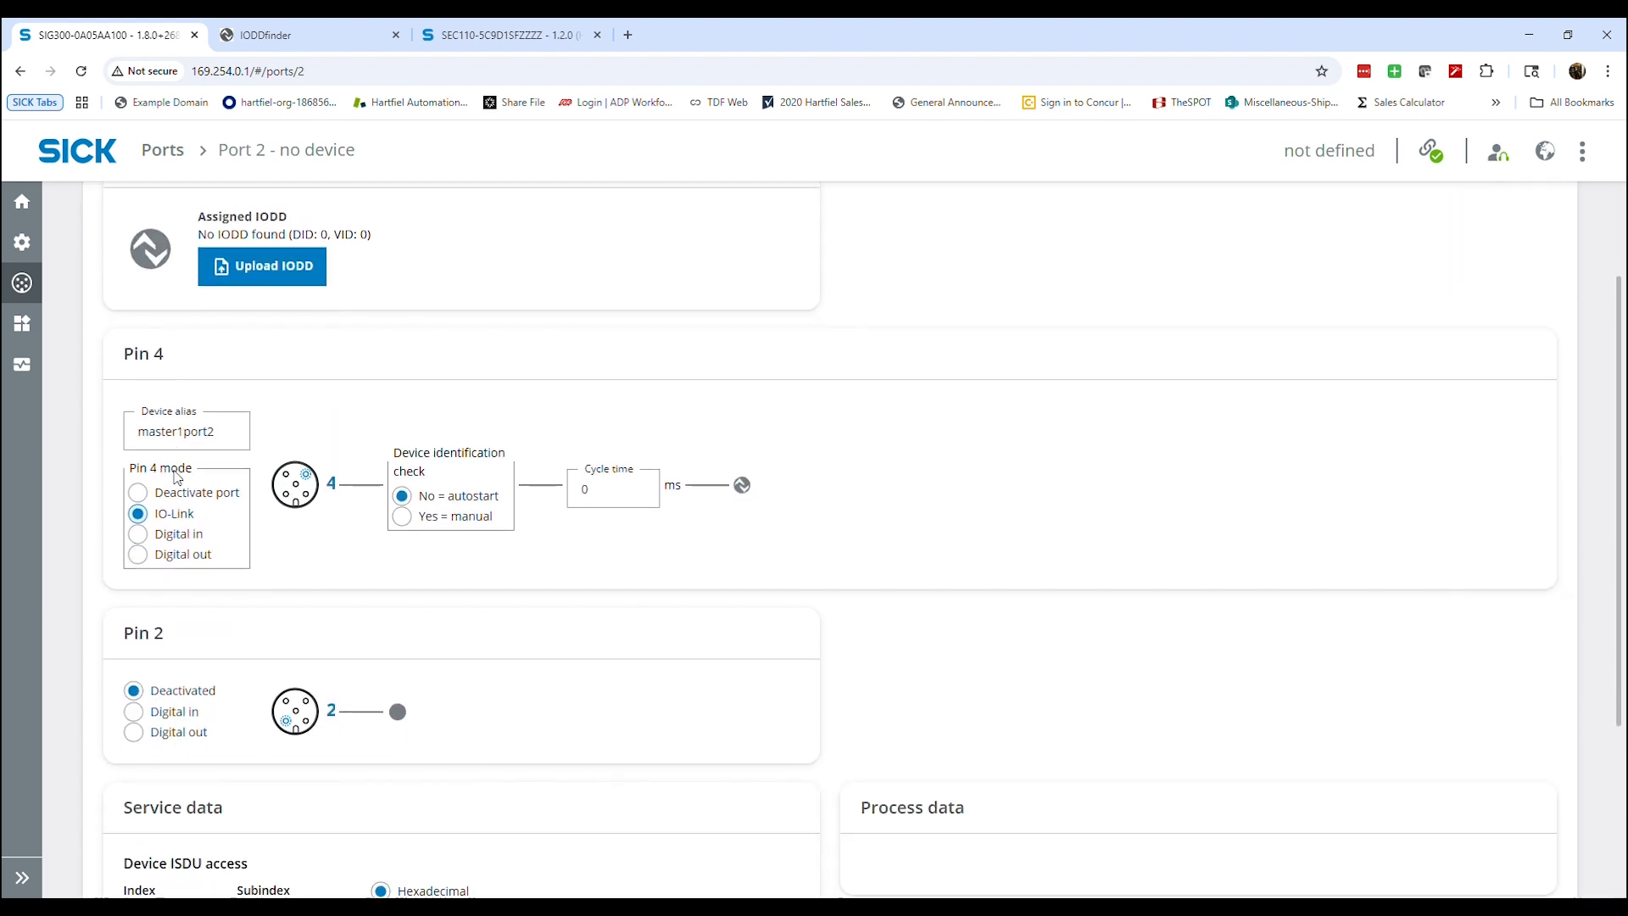
click(465, 550)
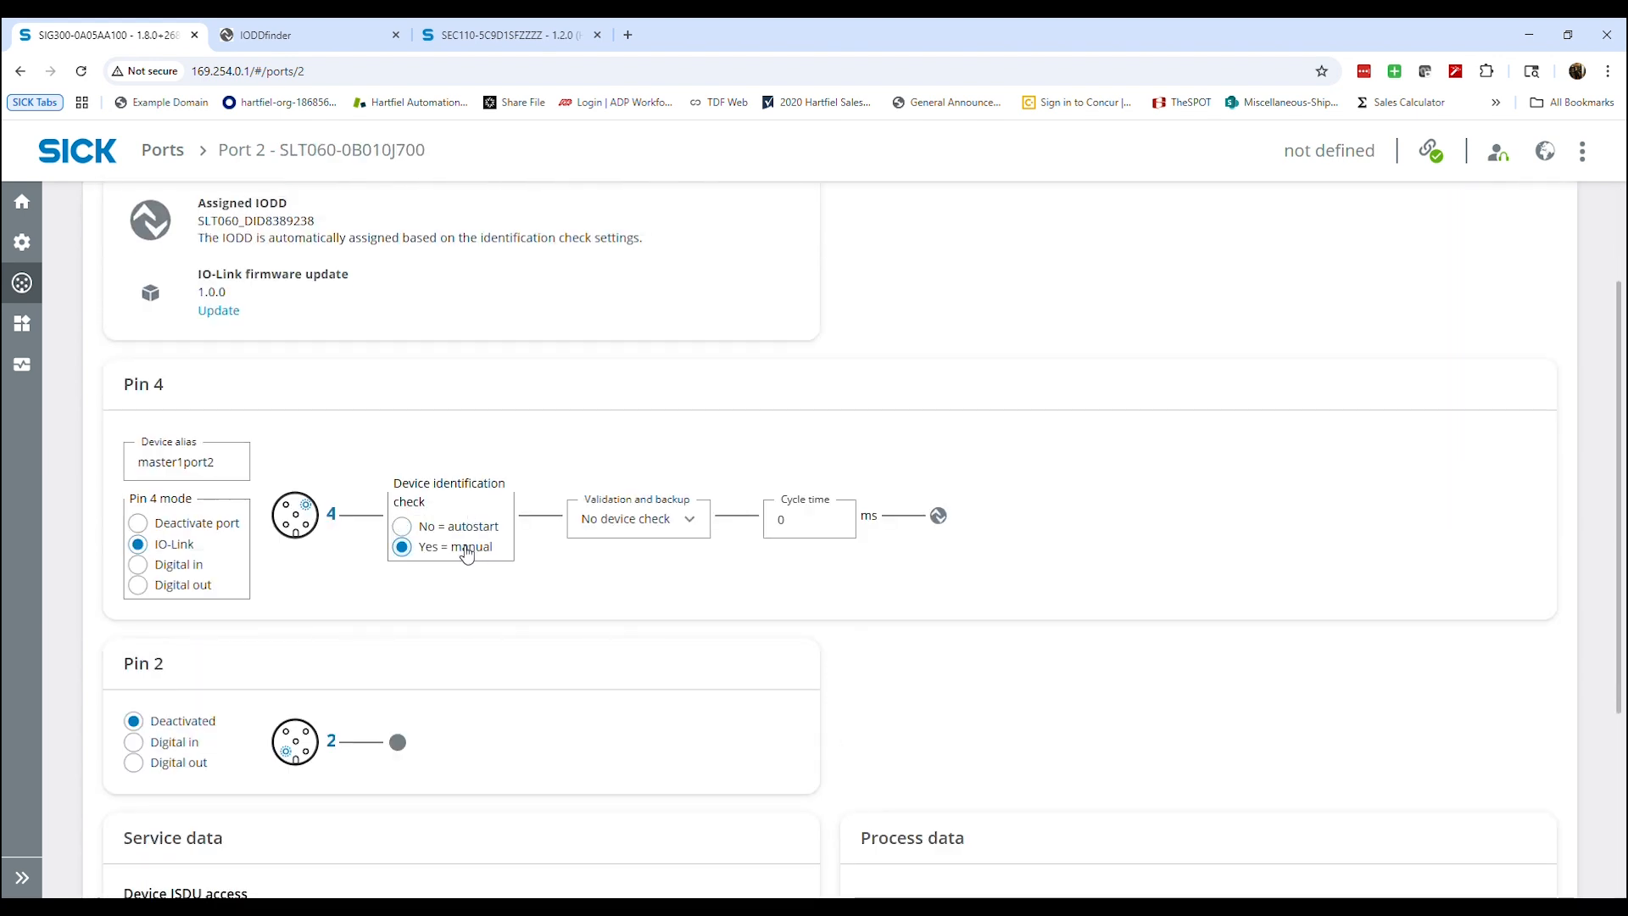
click(638, 519)
click(641, 620)
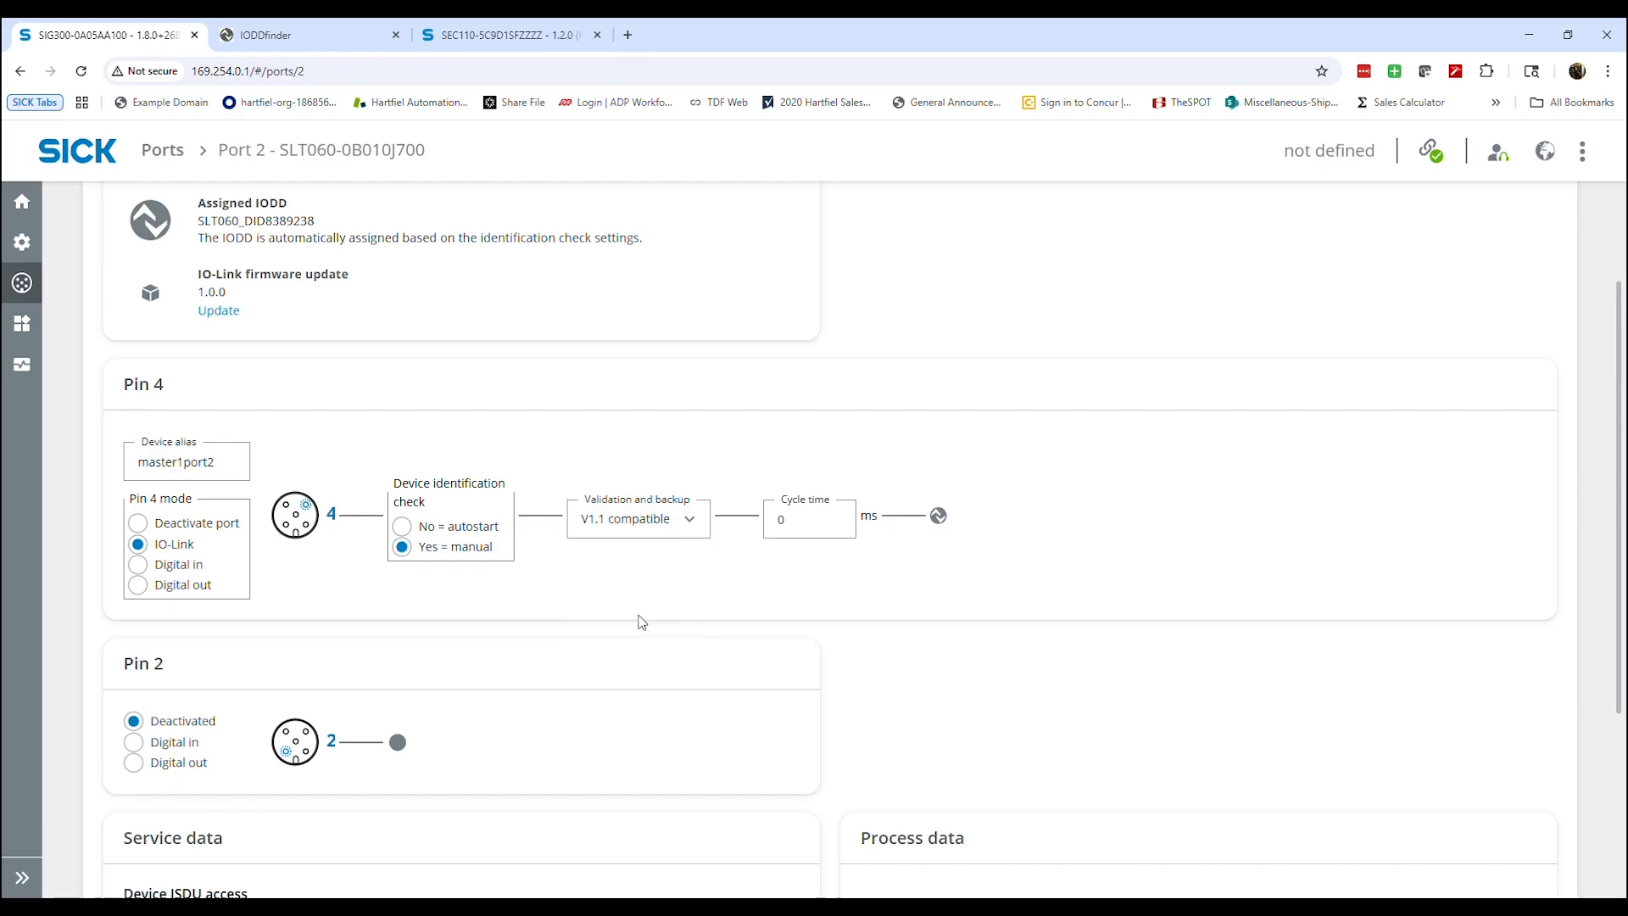
scroll(369, 379, up, 2)
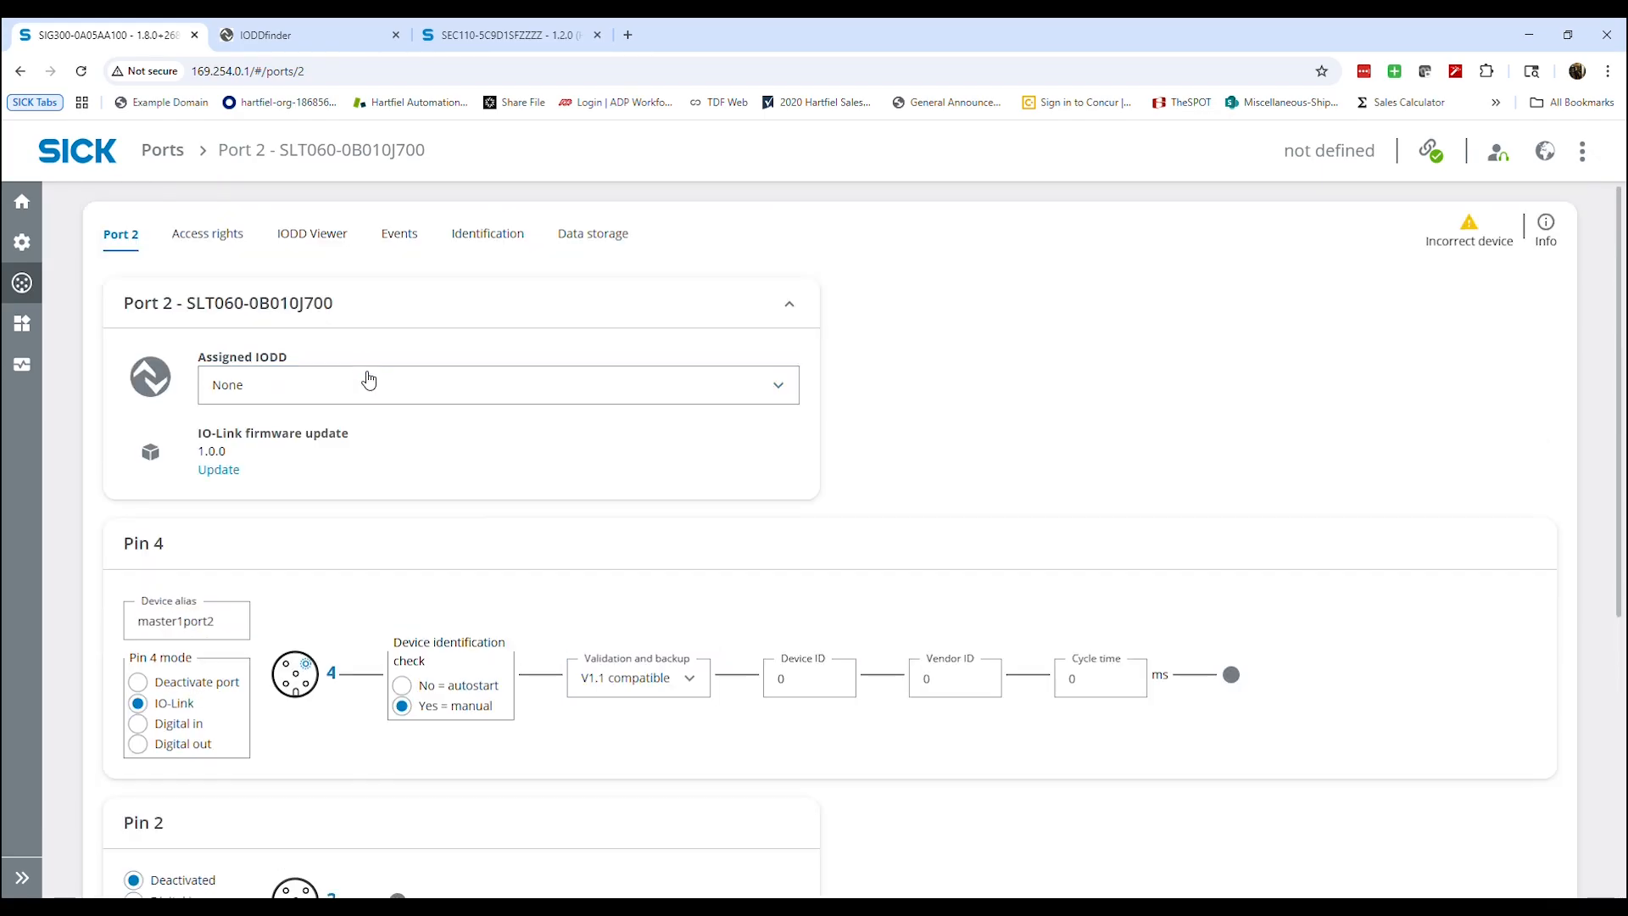
Assign the SLT060_DID8389238 IODD to Port 2 and open the device's General Settings in the IODD Viewer
click(369, 379)
click(359, 460)
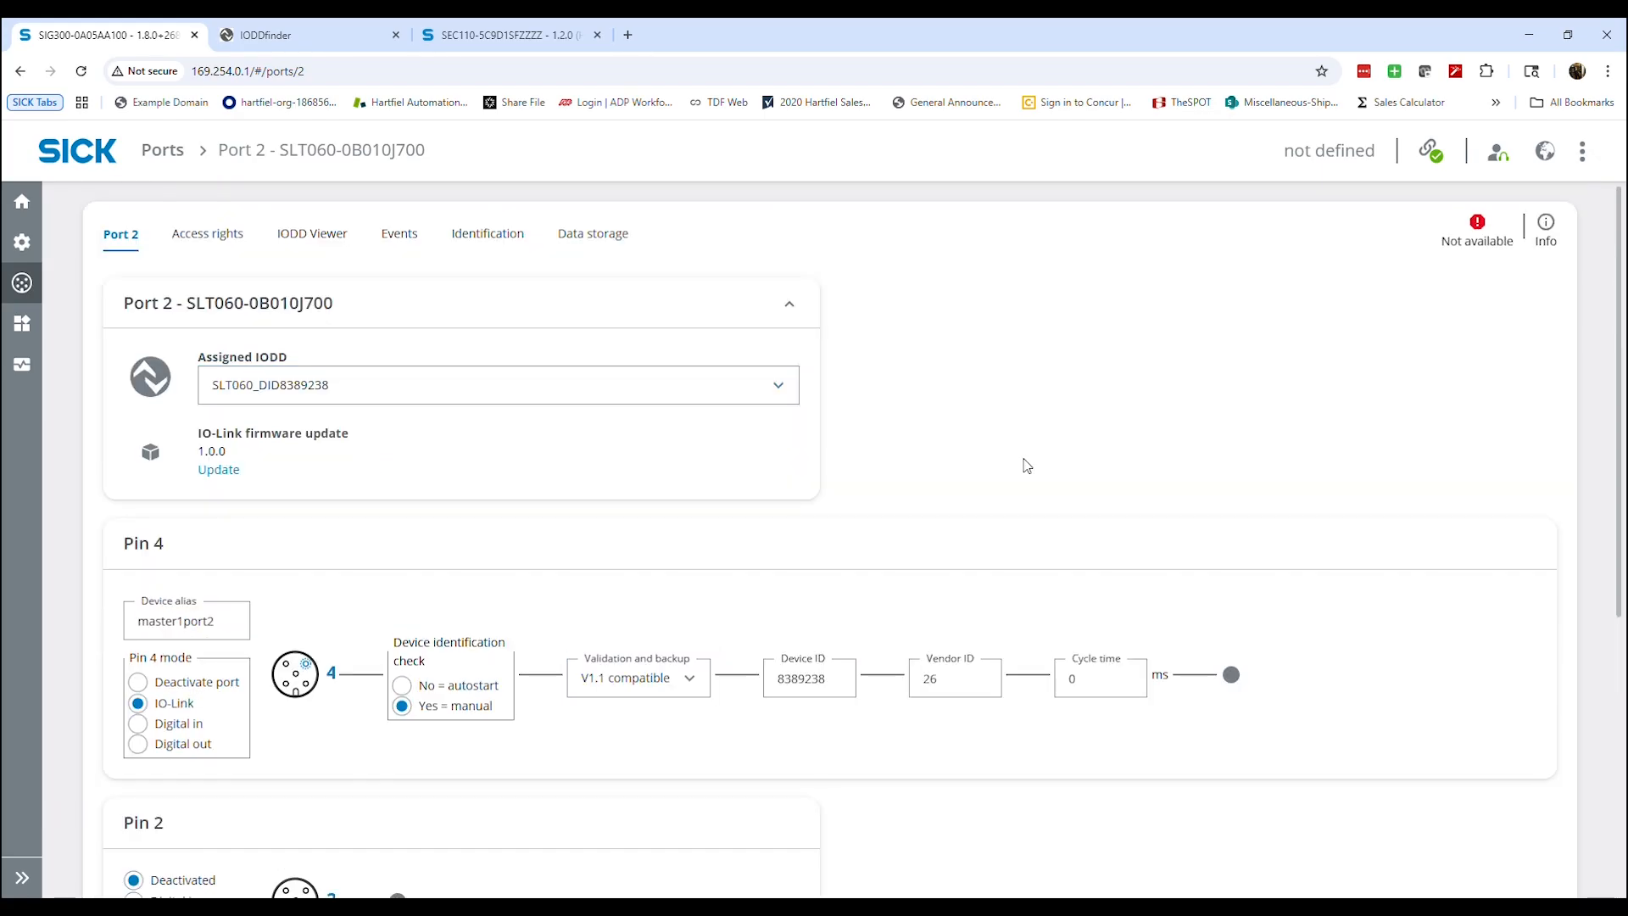
click(792, 685)
click(334, 246)
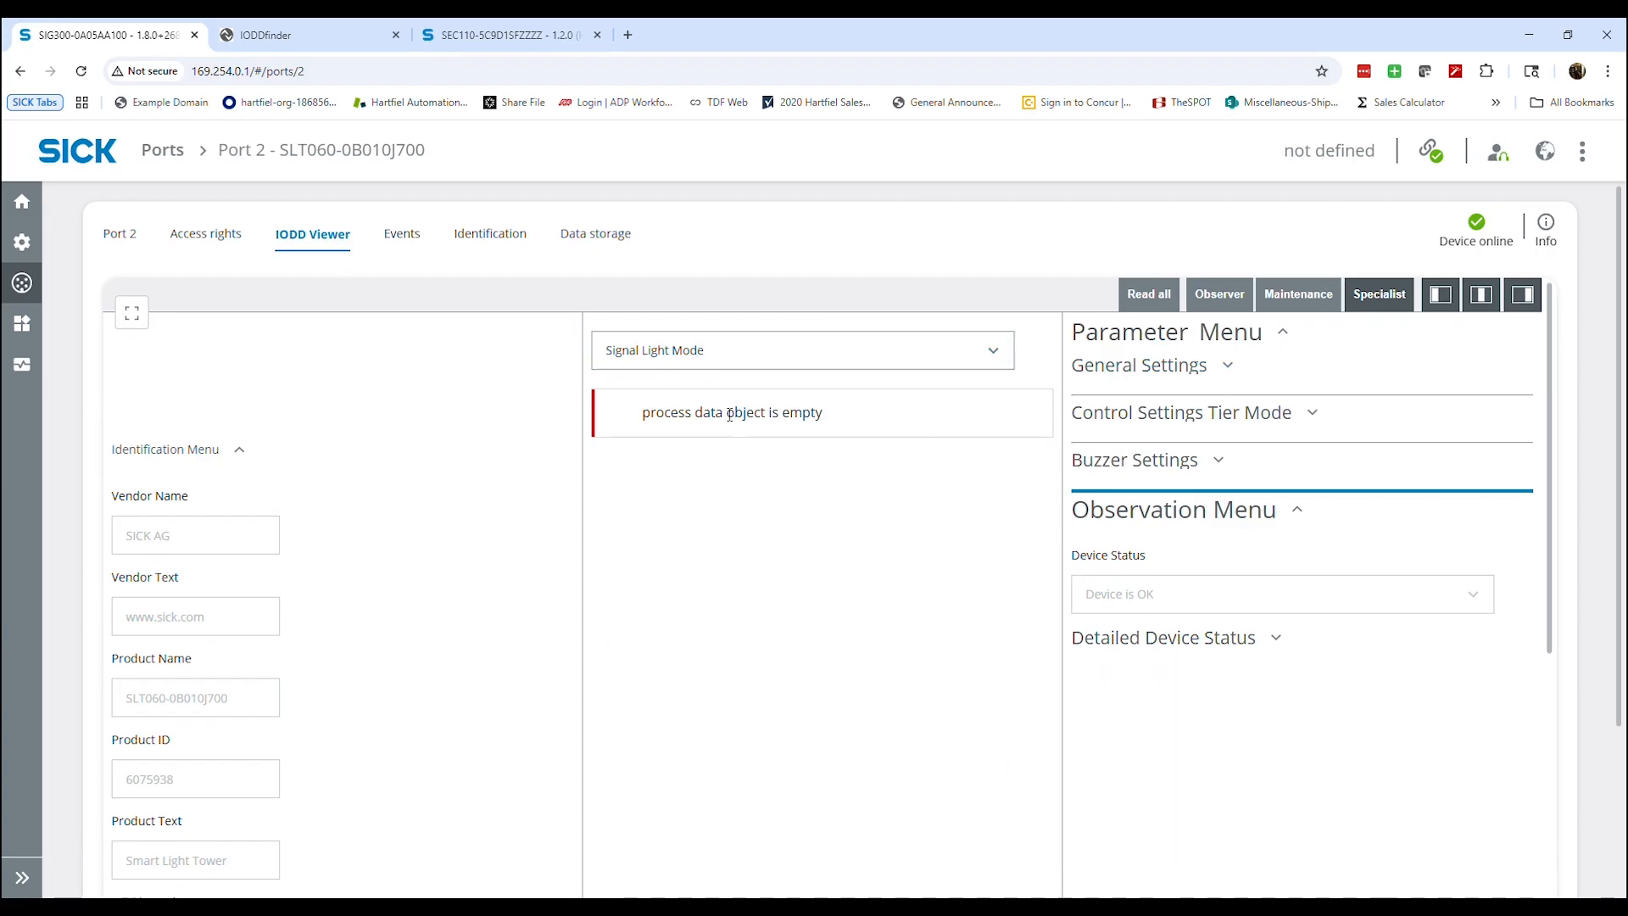
click(1165, 376)
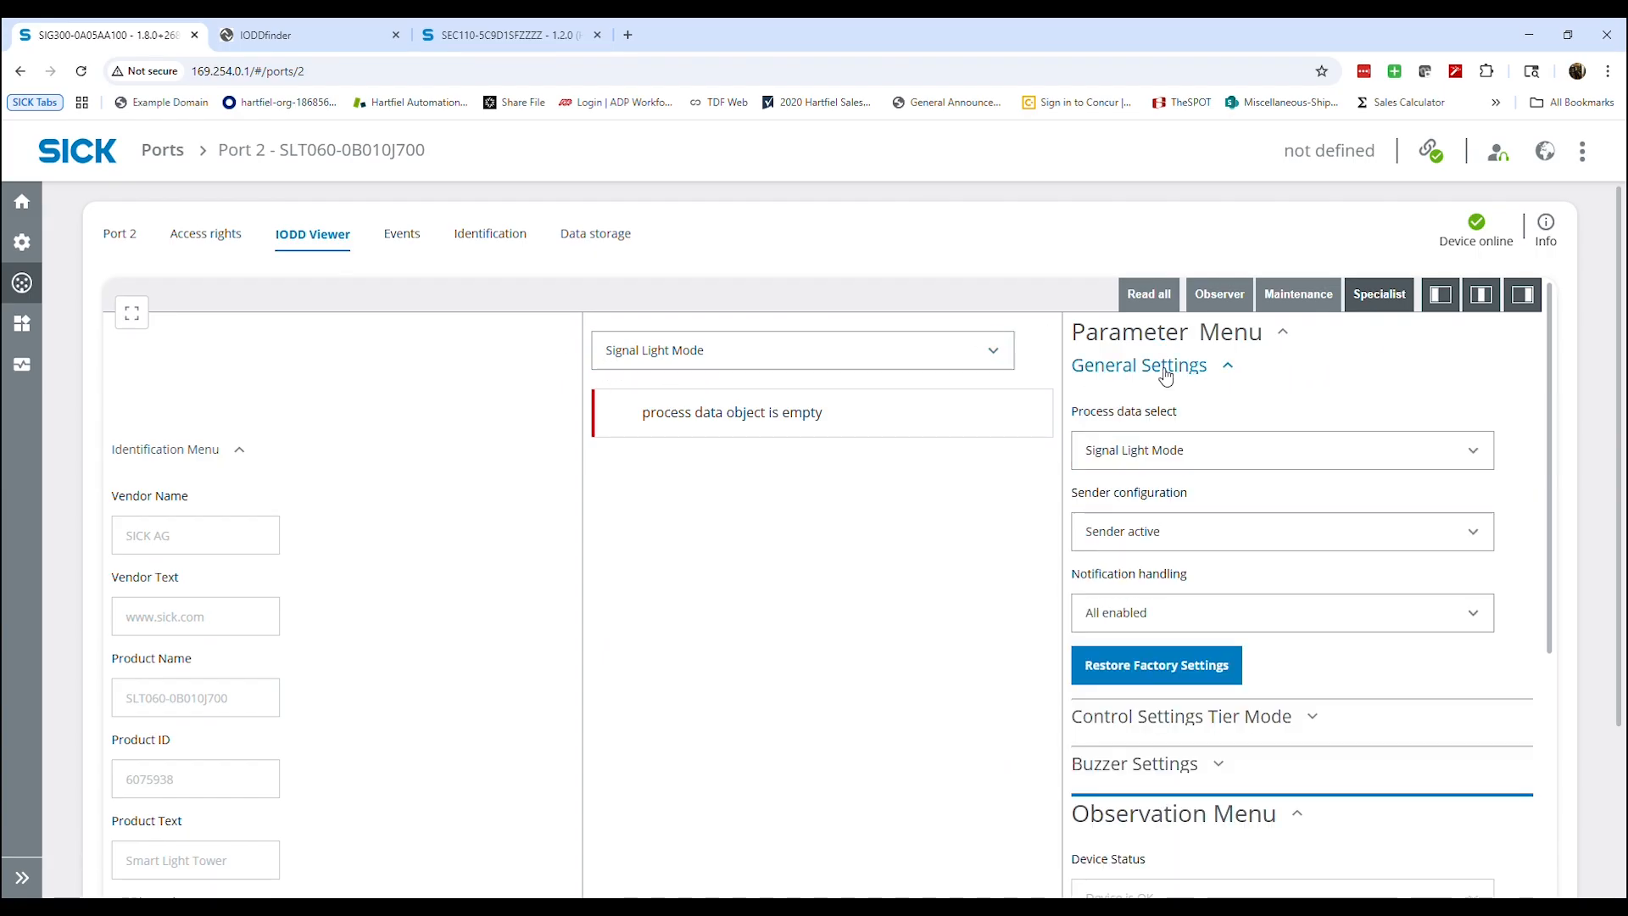
Try Level Meter Mode for the device's process data and return it to Signal Light Mode
click(895, 351)
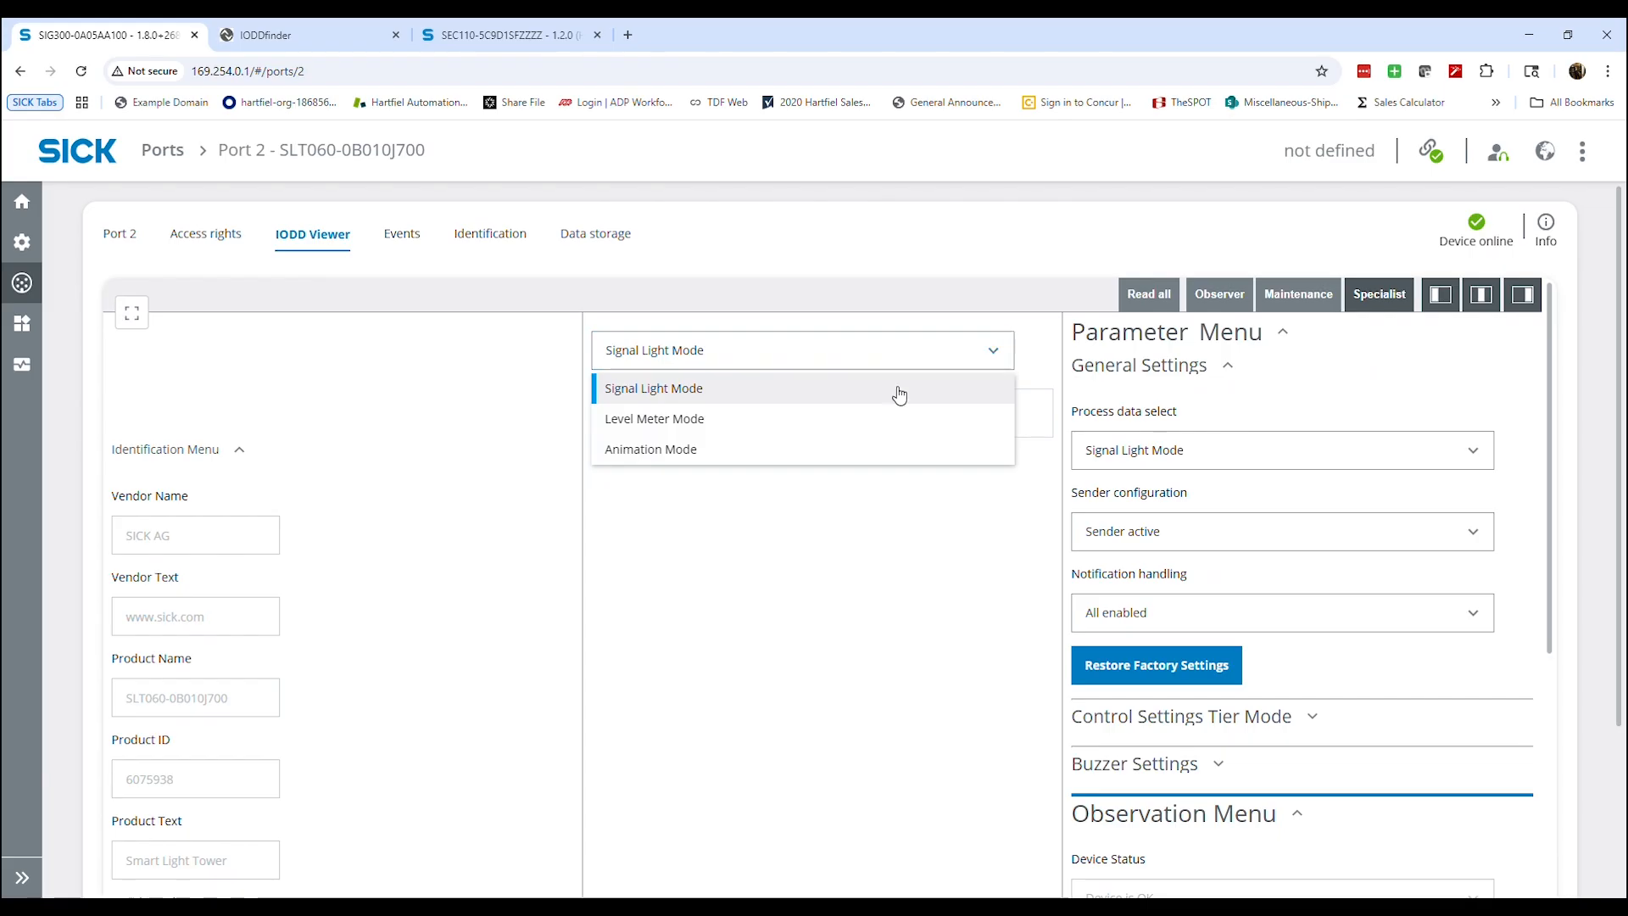
click(868, 422)
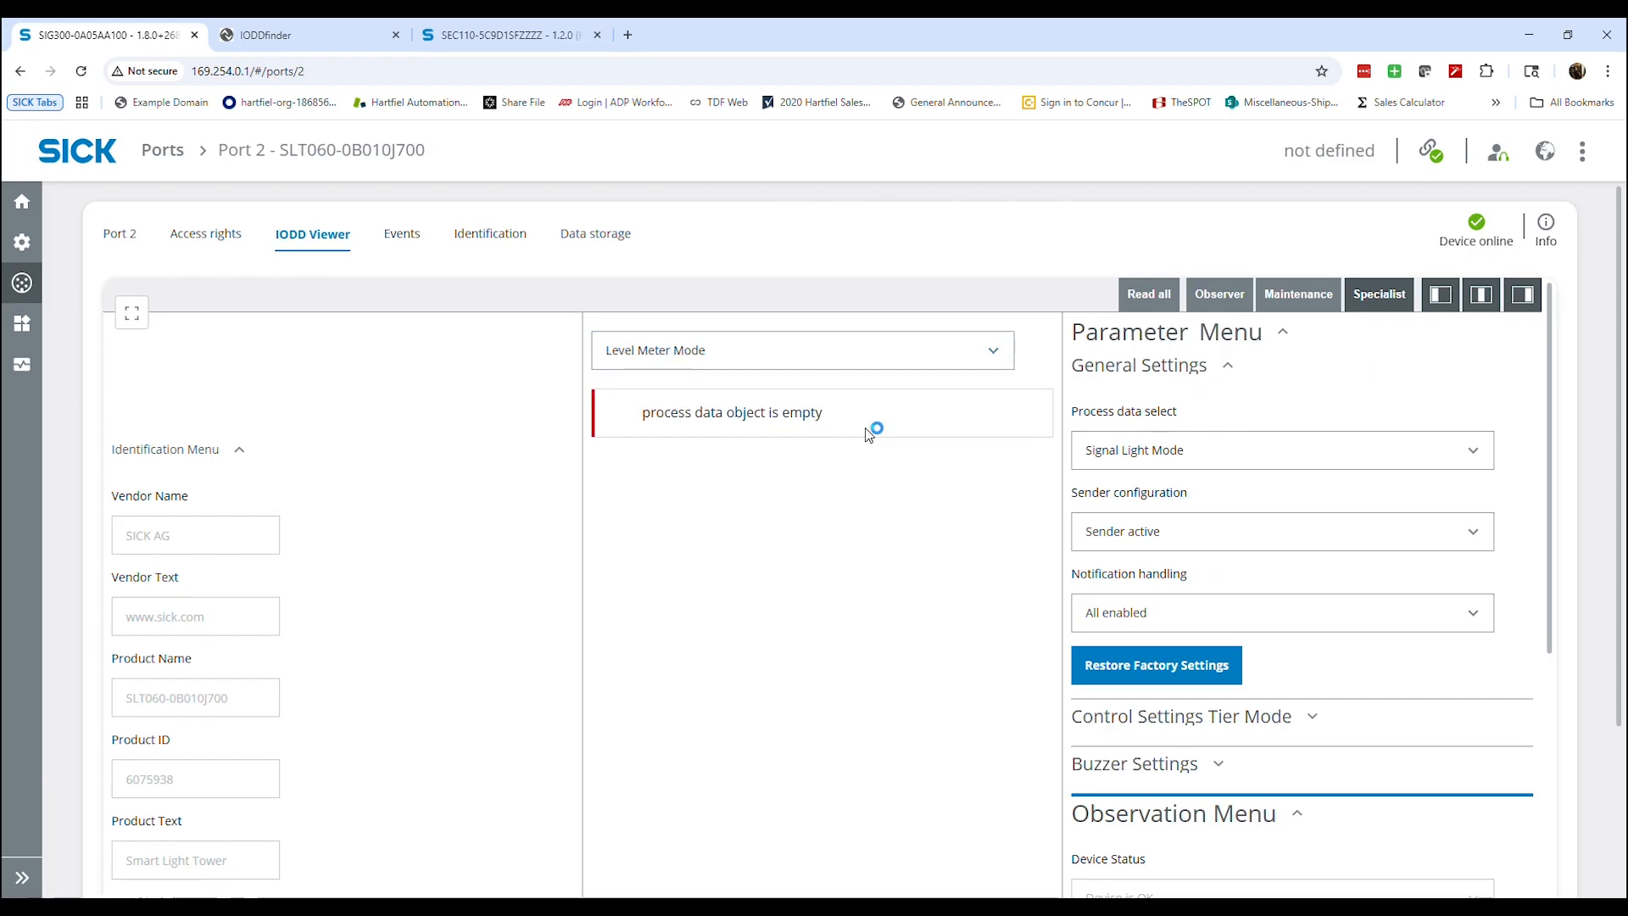
click(915, 349)
click(737, 384)
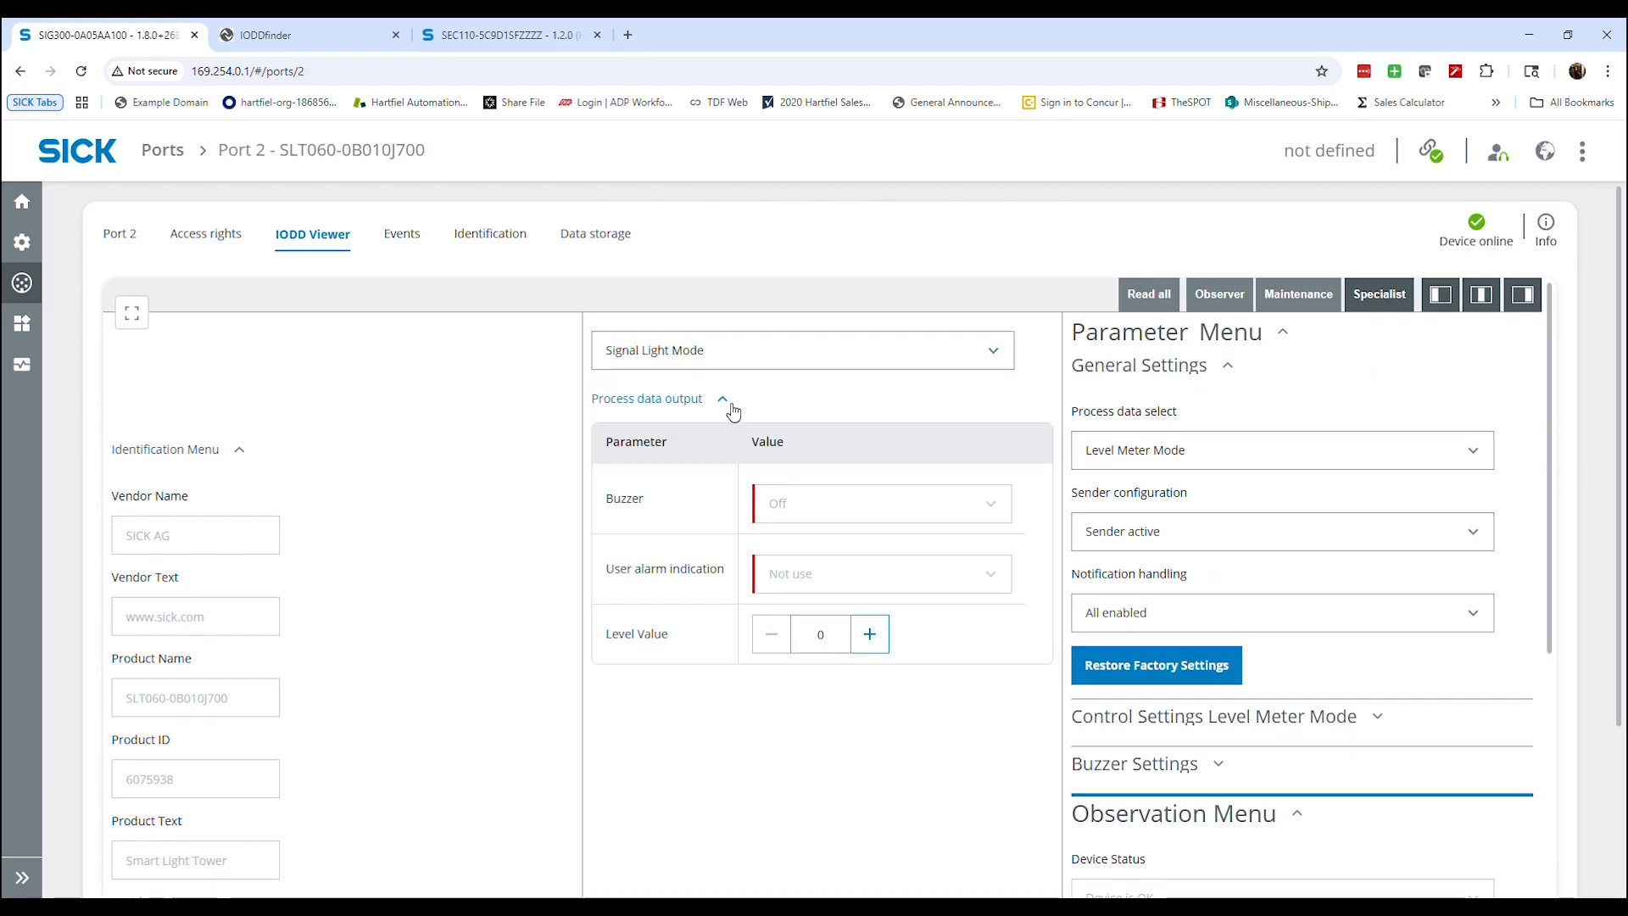
Examine the Control Settings Tier Mode parameters in the IODD Viewer, including the colors assigned to Tiers 1 to 5
scroll(898, 540, down, 3)
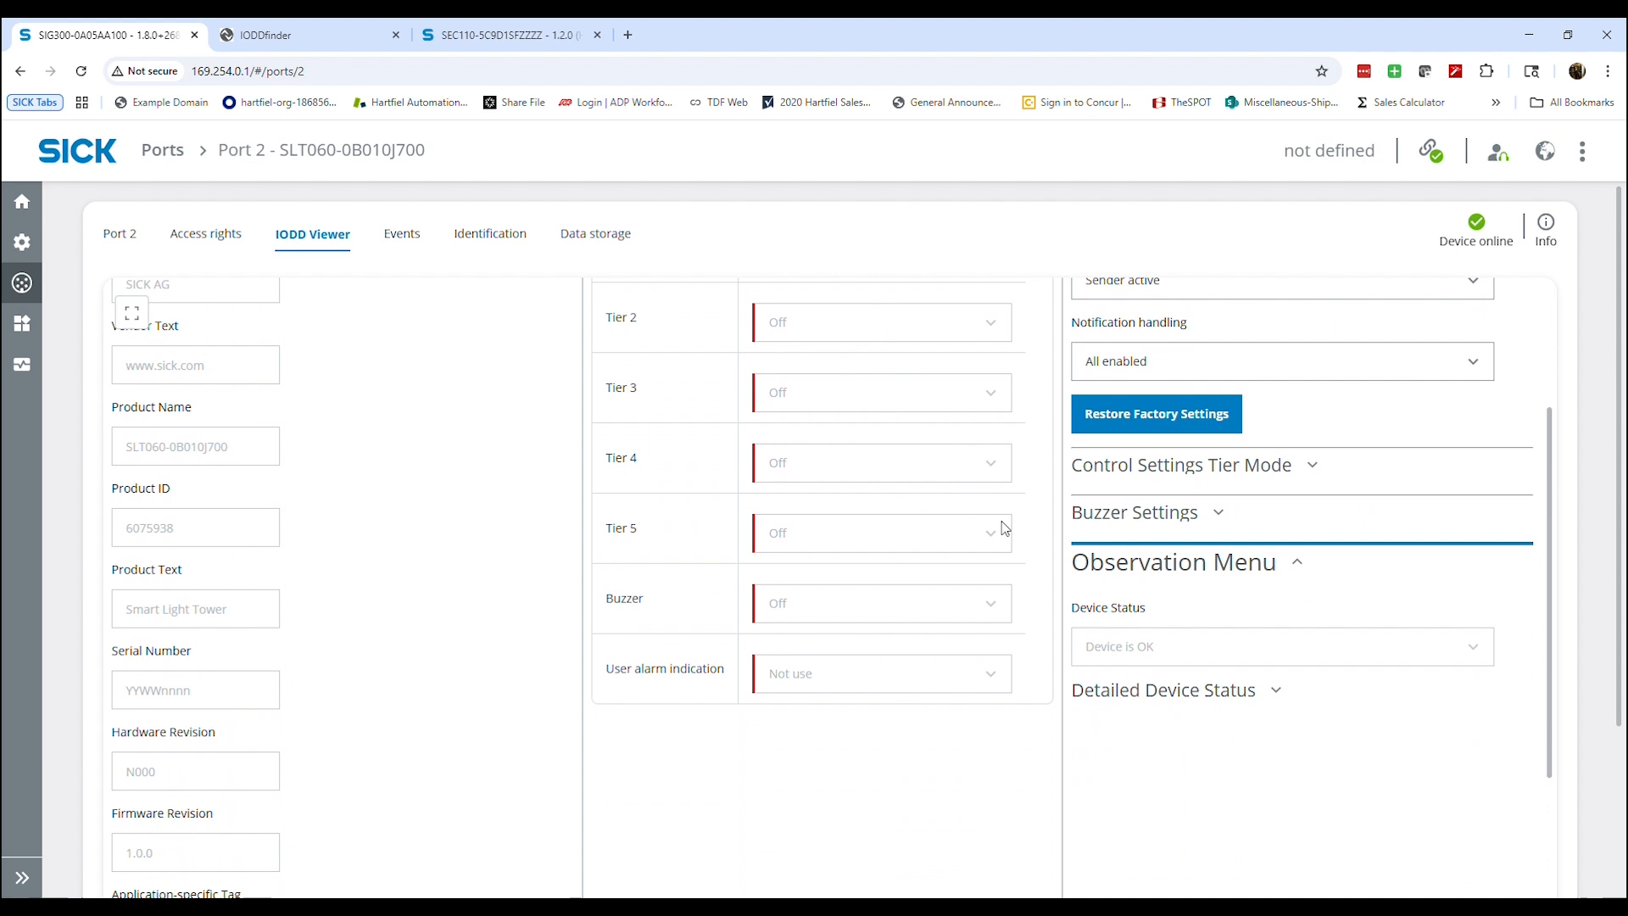
click(1157, 469)
scroll(1111, 546, up, 3)
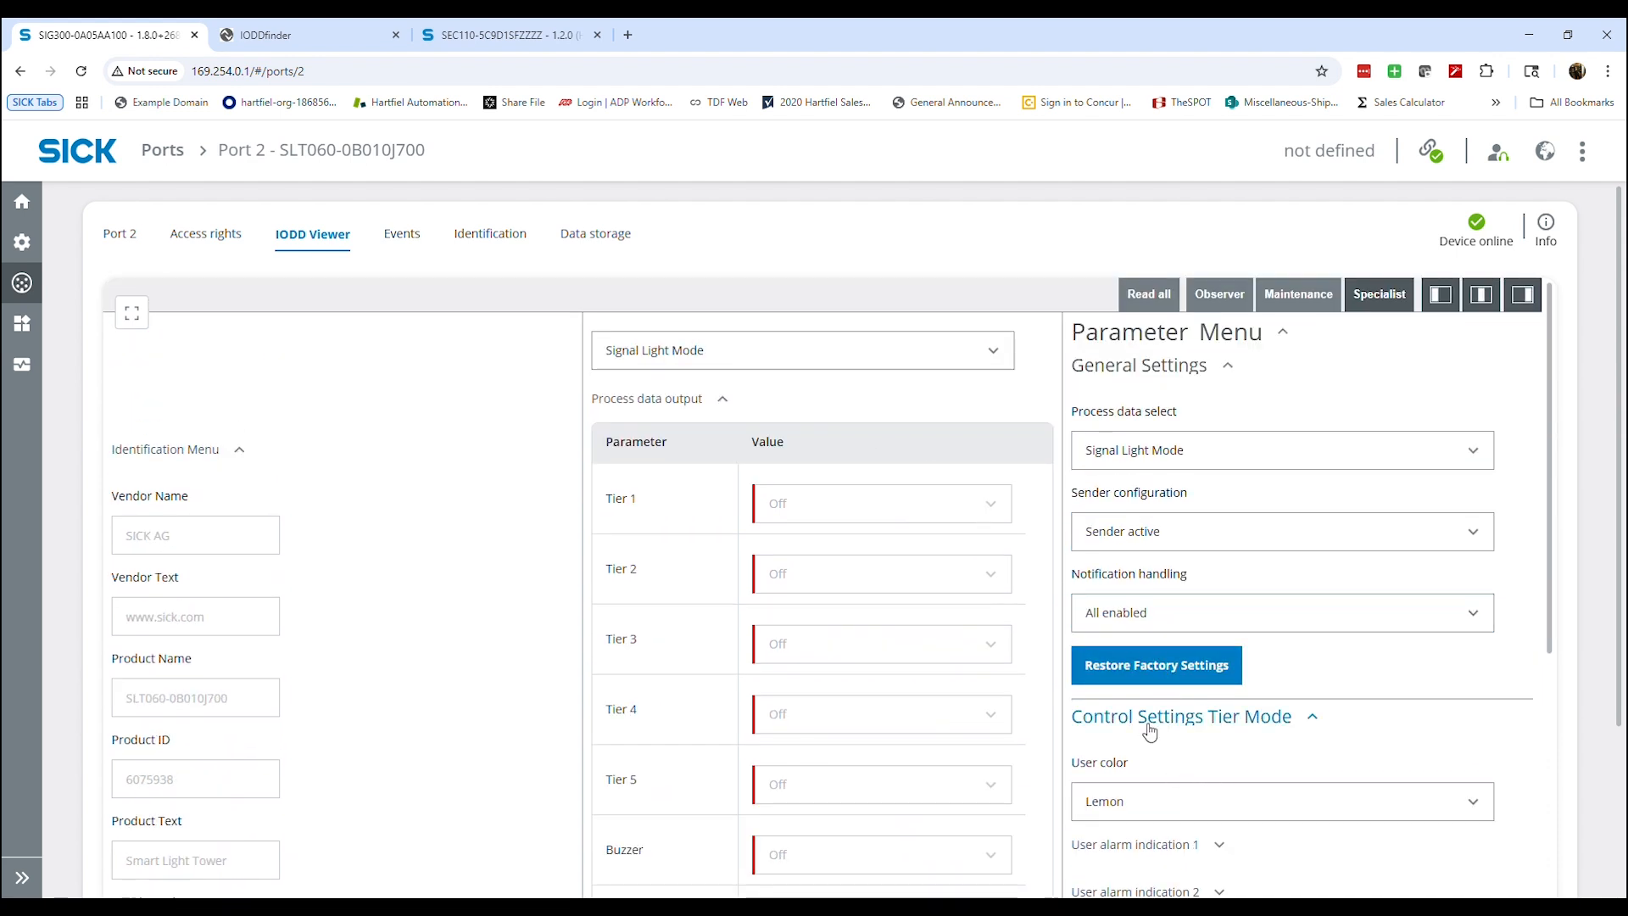
scroll(1153, 679, down, 8)
click(1117, 392)
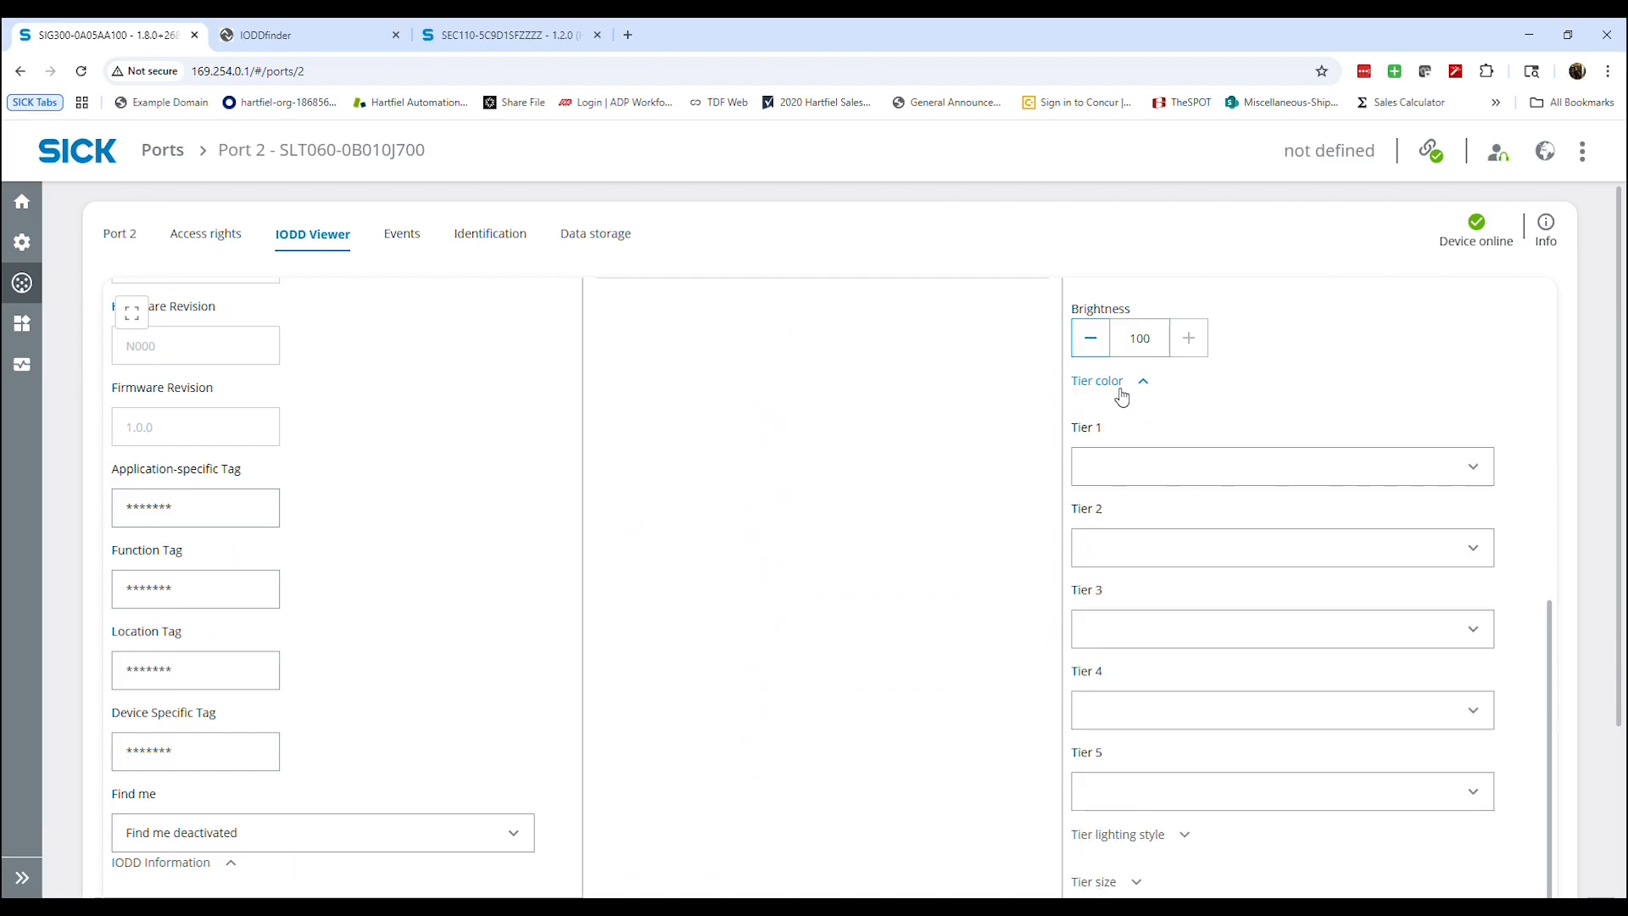
scroll(1168, 593, down, 1)
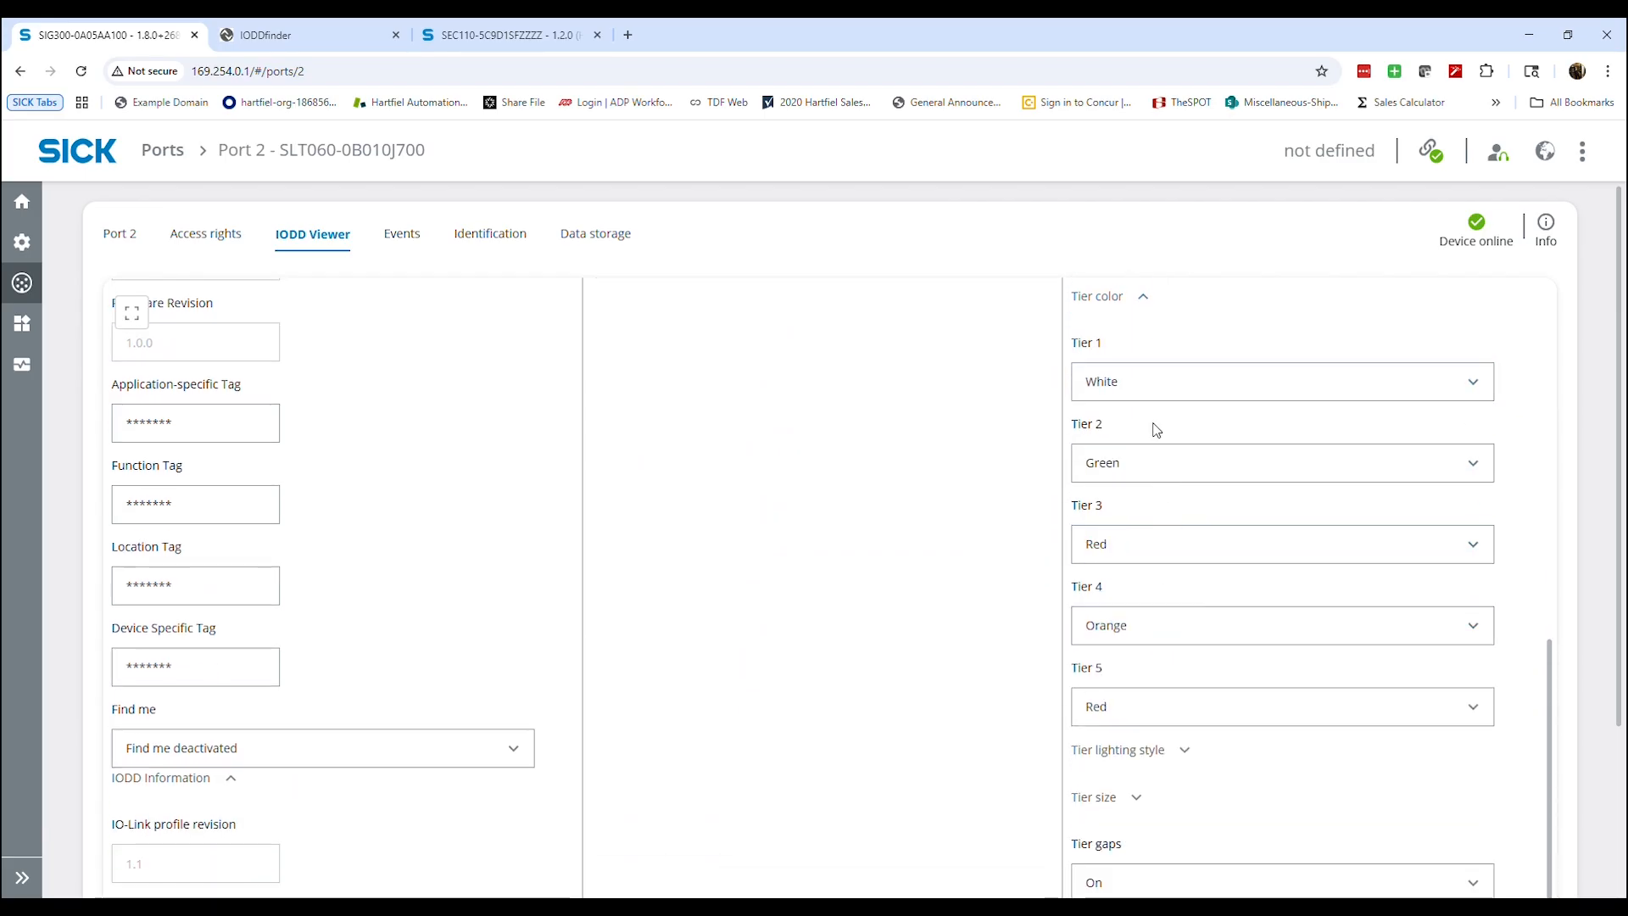
scroll(1166, 400, up, 1)
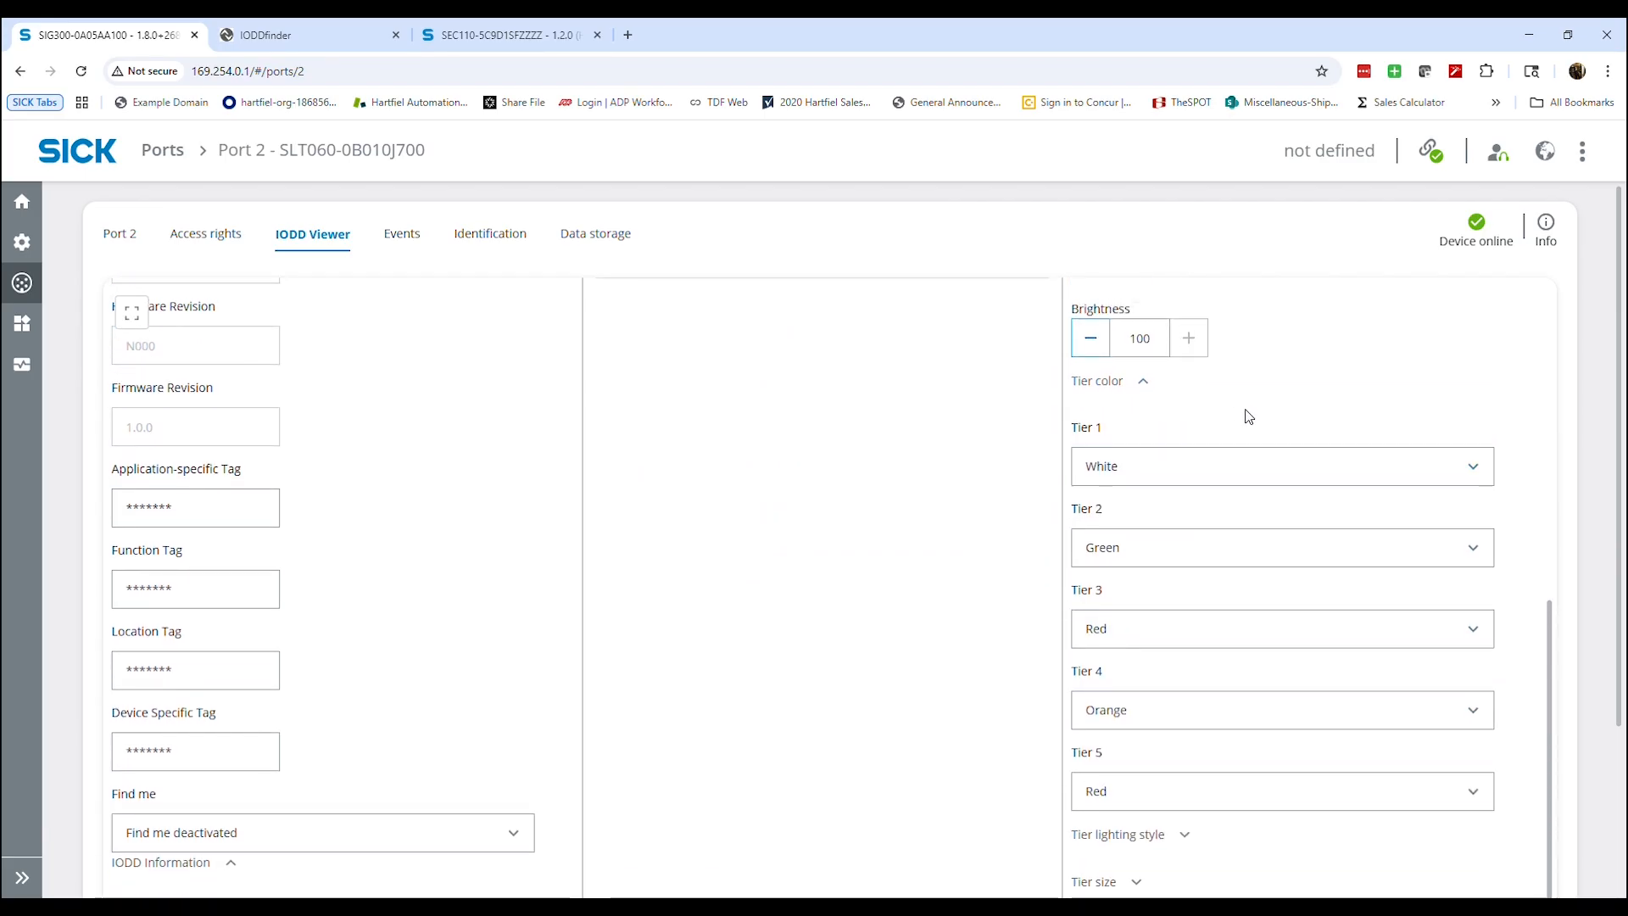
scroll(1186, 441, down, 2)
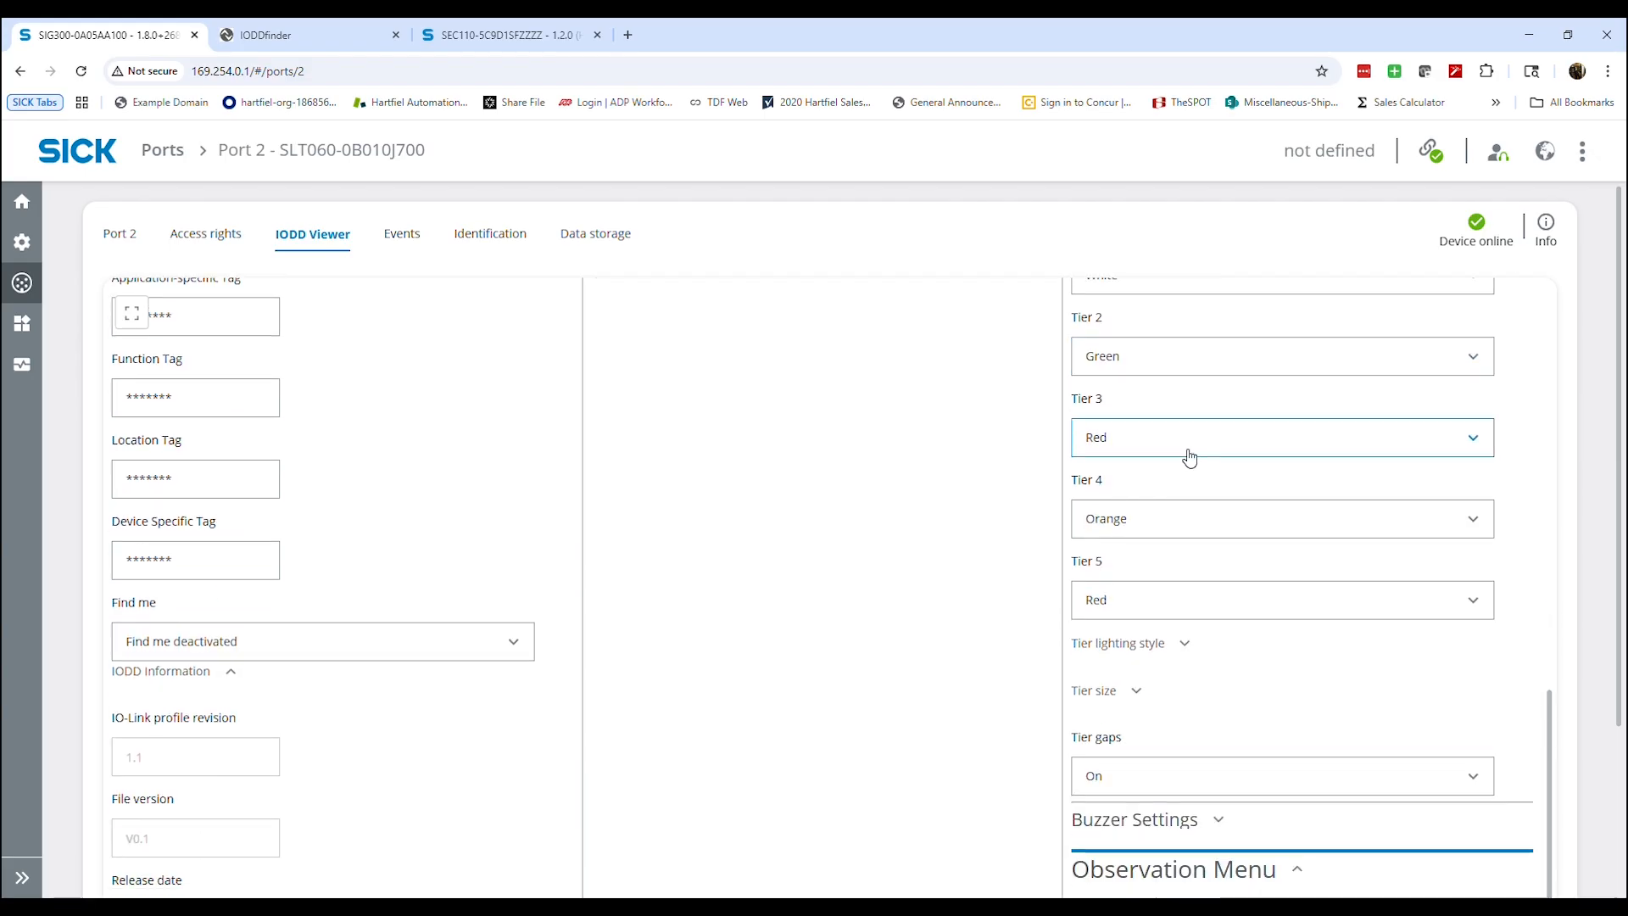
scroll(1154, 487, up, 3)
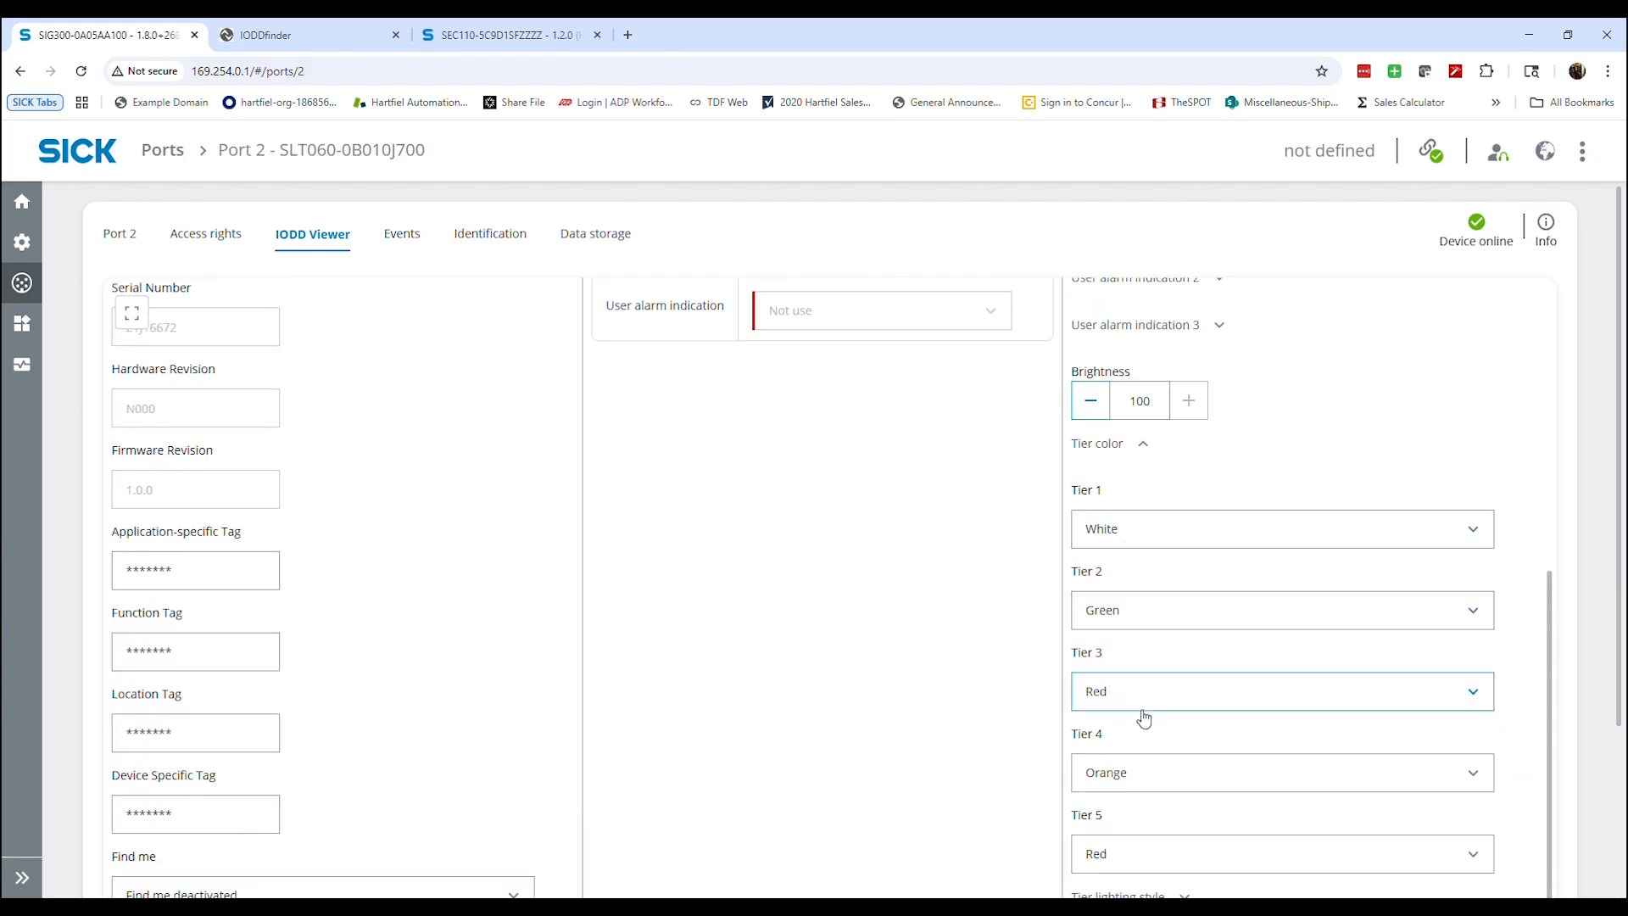
scroll(1145, 716, down, 3)
scroll(1171, 572, up, 1)
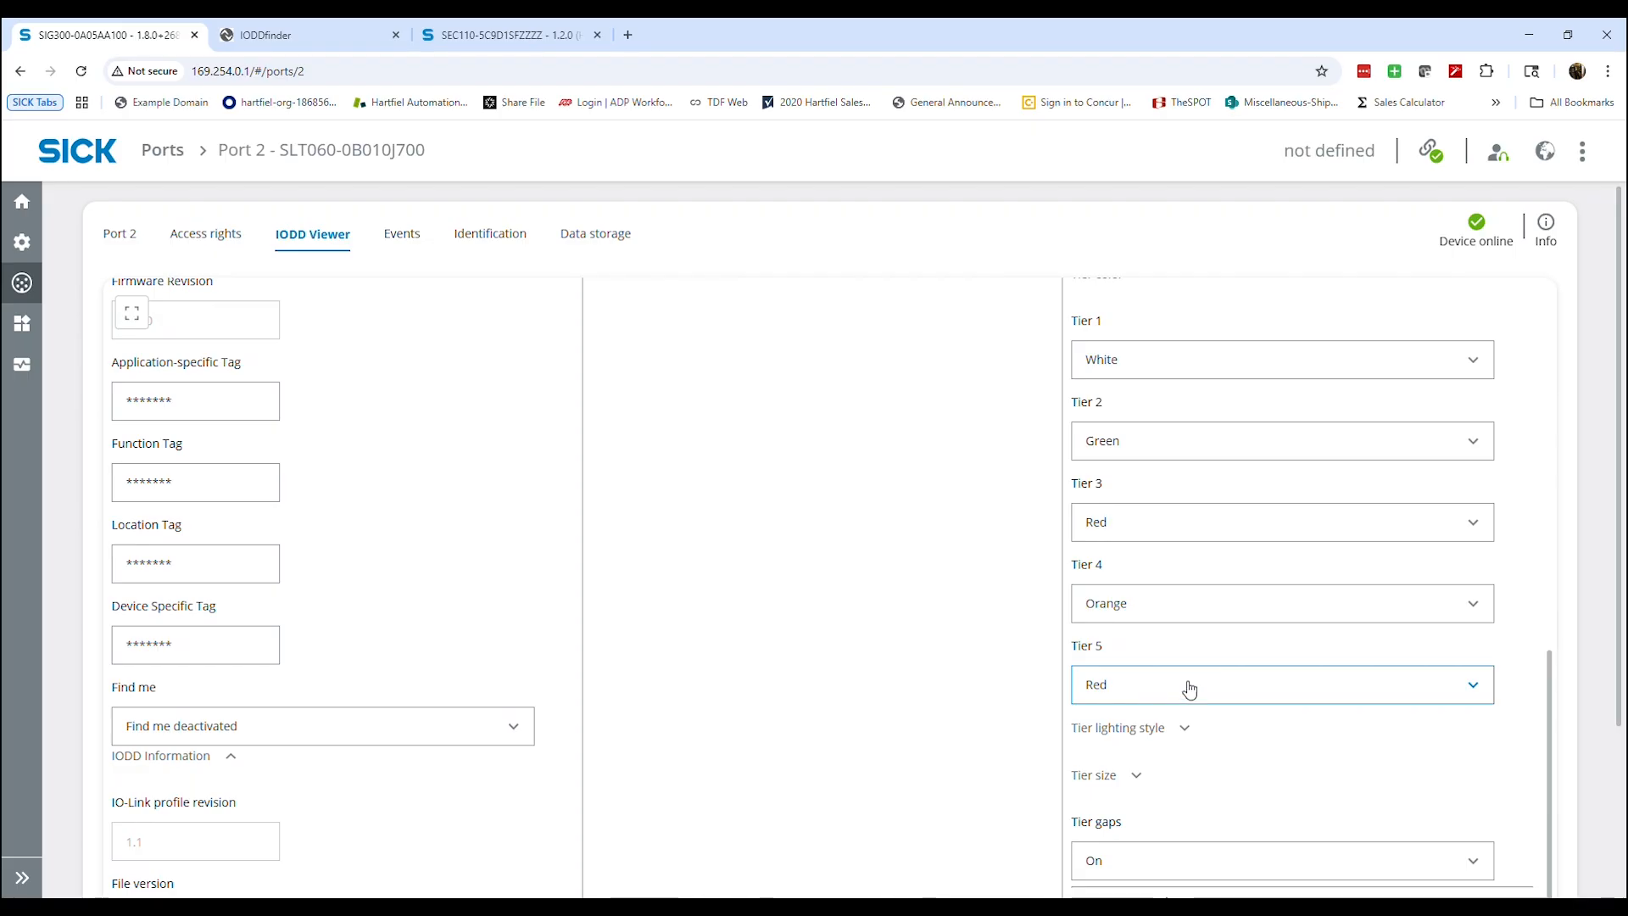
scroll(1188, 684, up, 10)
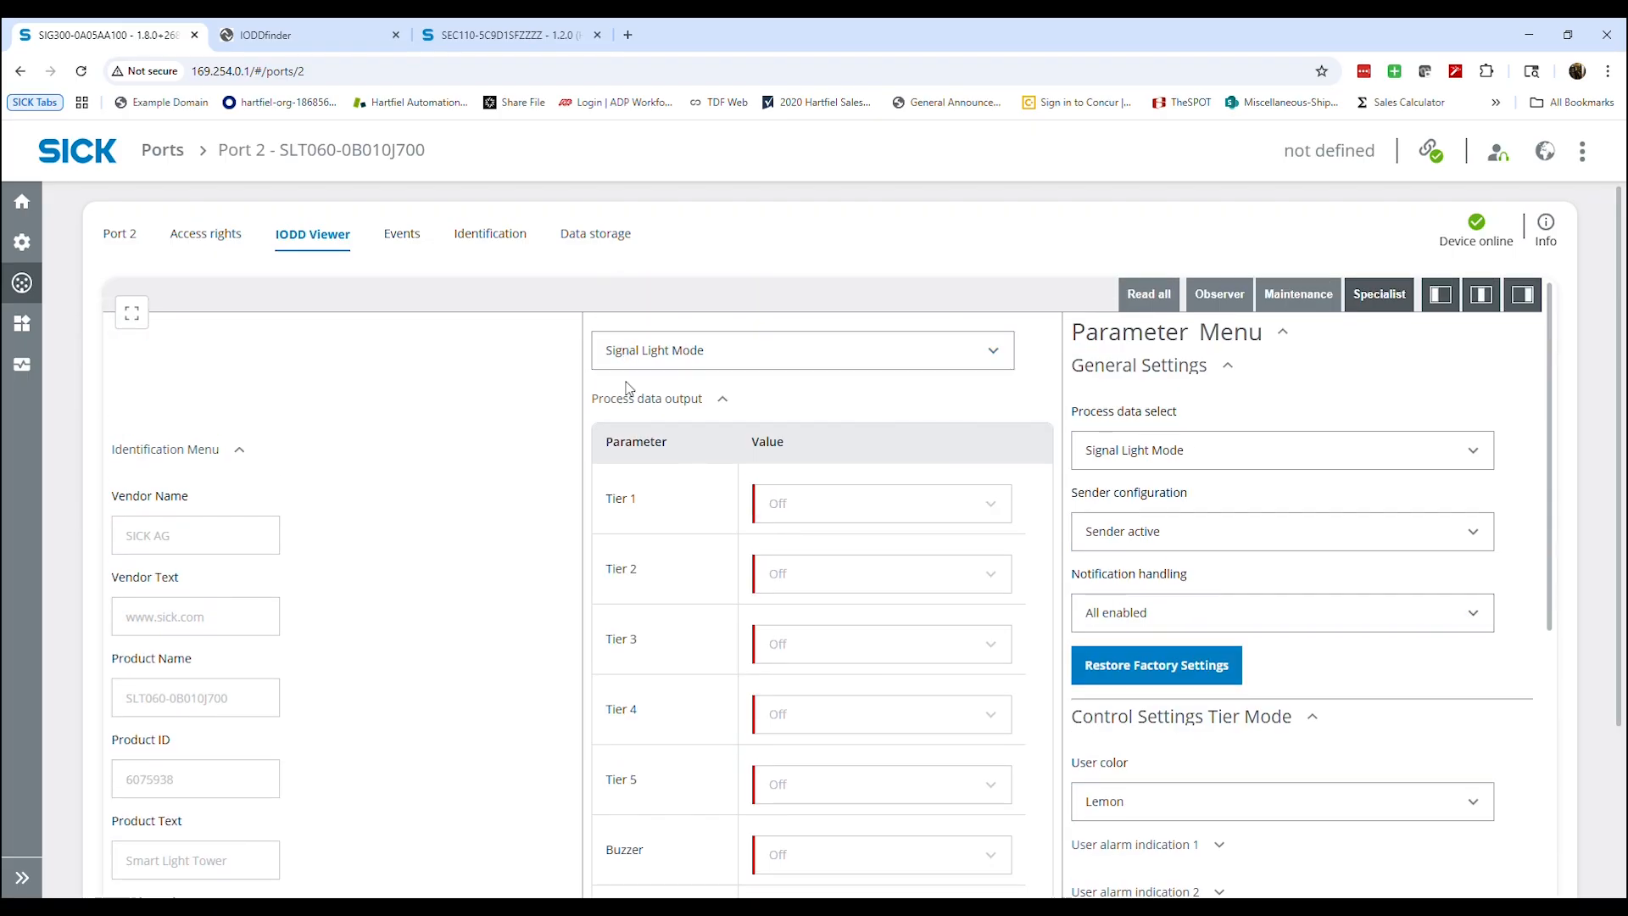
Give the Logic editor the right to write process data on Port 2
click(226, 248)
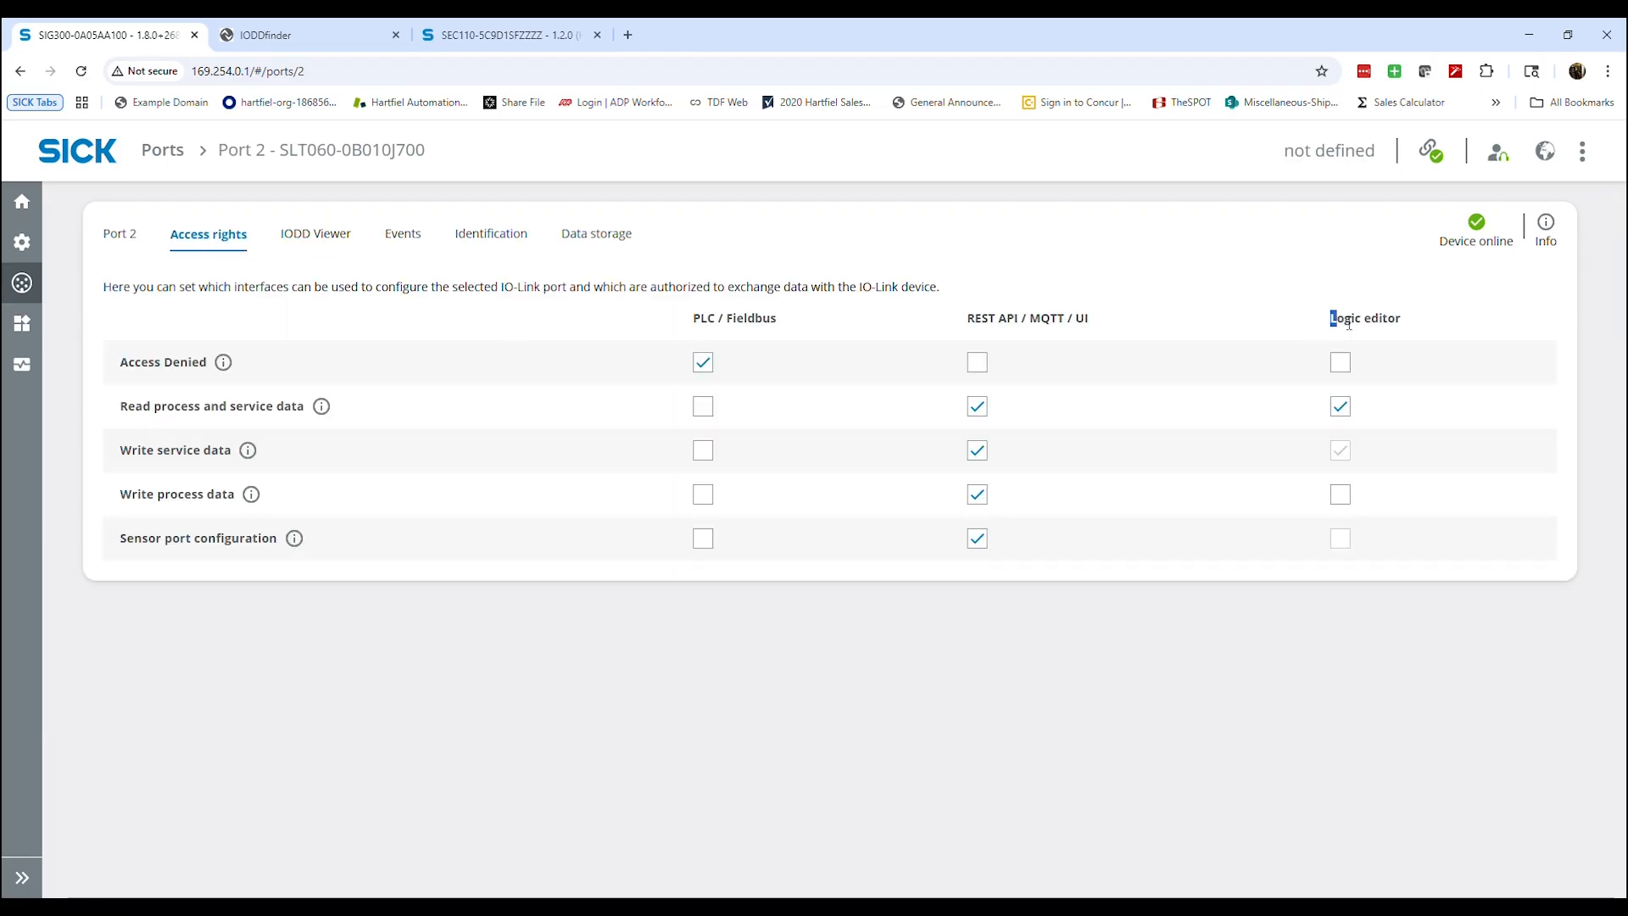
drag(1349, 323, 1410, 320)
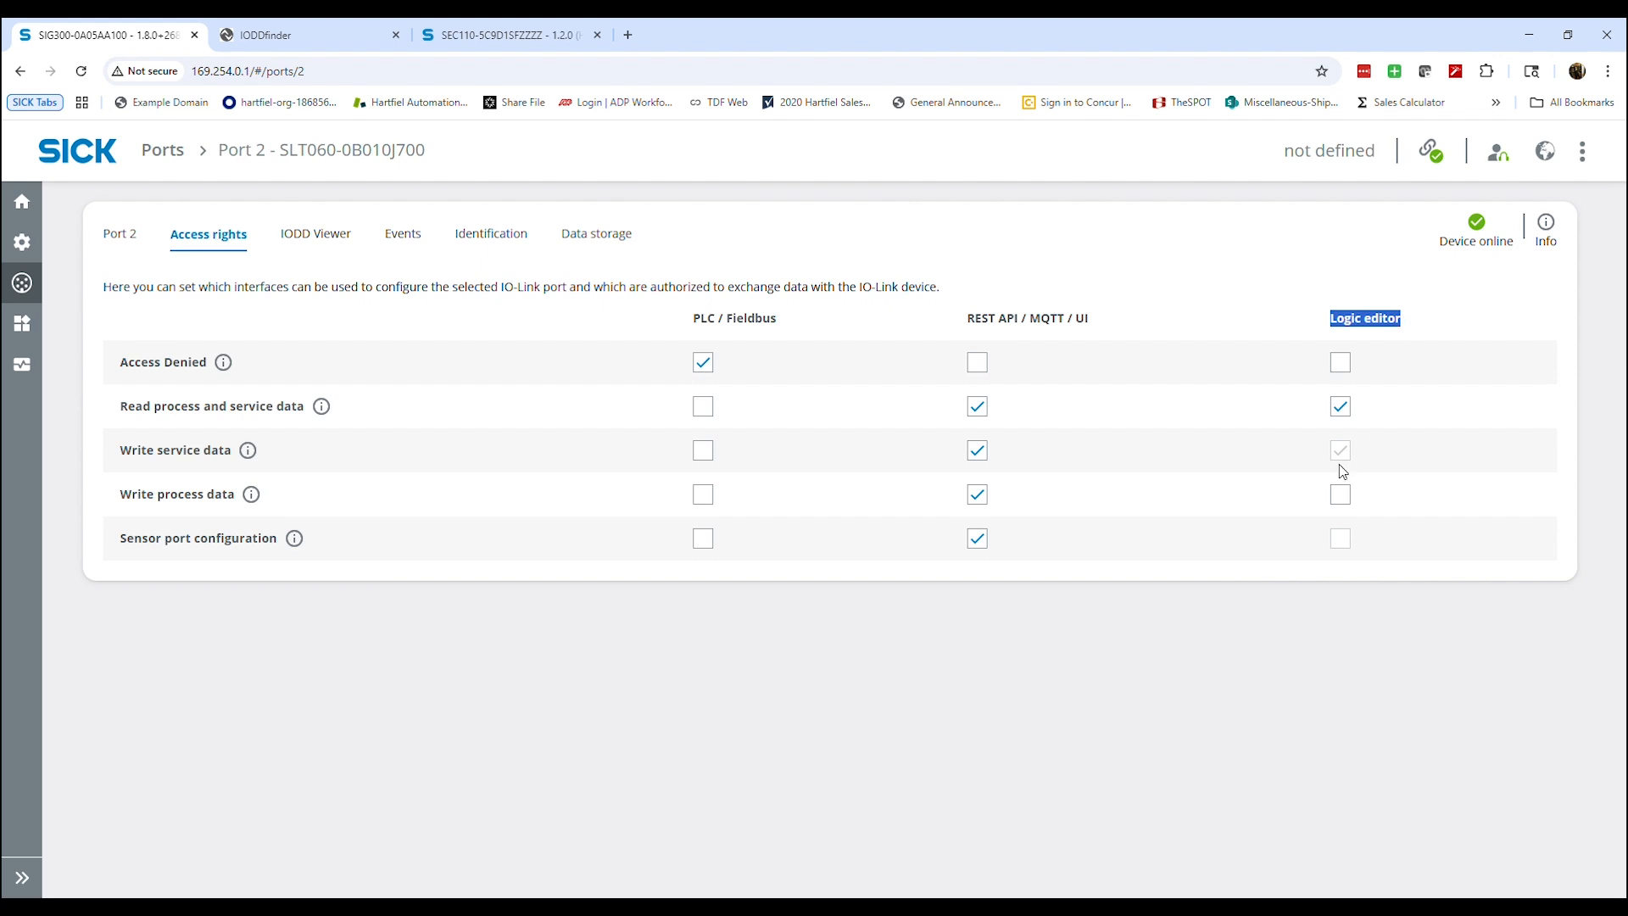
click(1342, 496)
drag(120, 494, 237, 496)
click(318, 584)
Give the Logic editor the right to write process data on Port 1, the CSS sensor's port
mouse_move(24, 287)
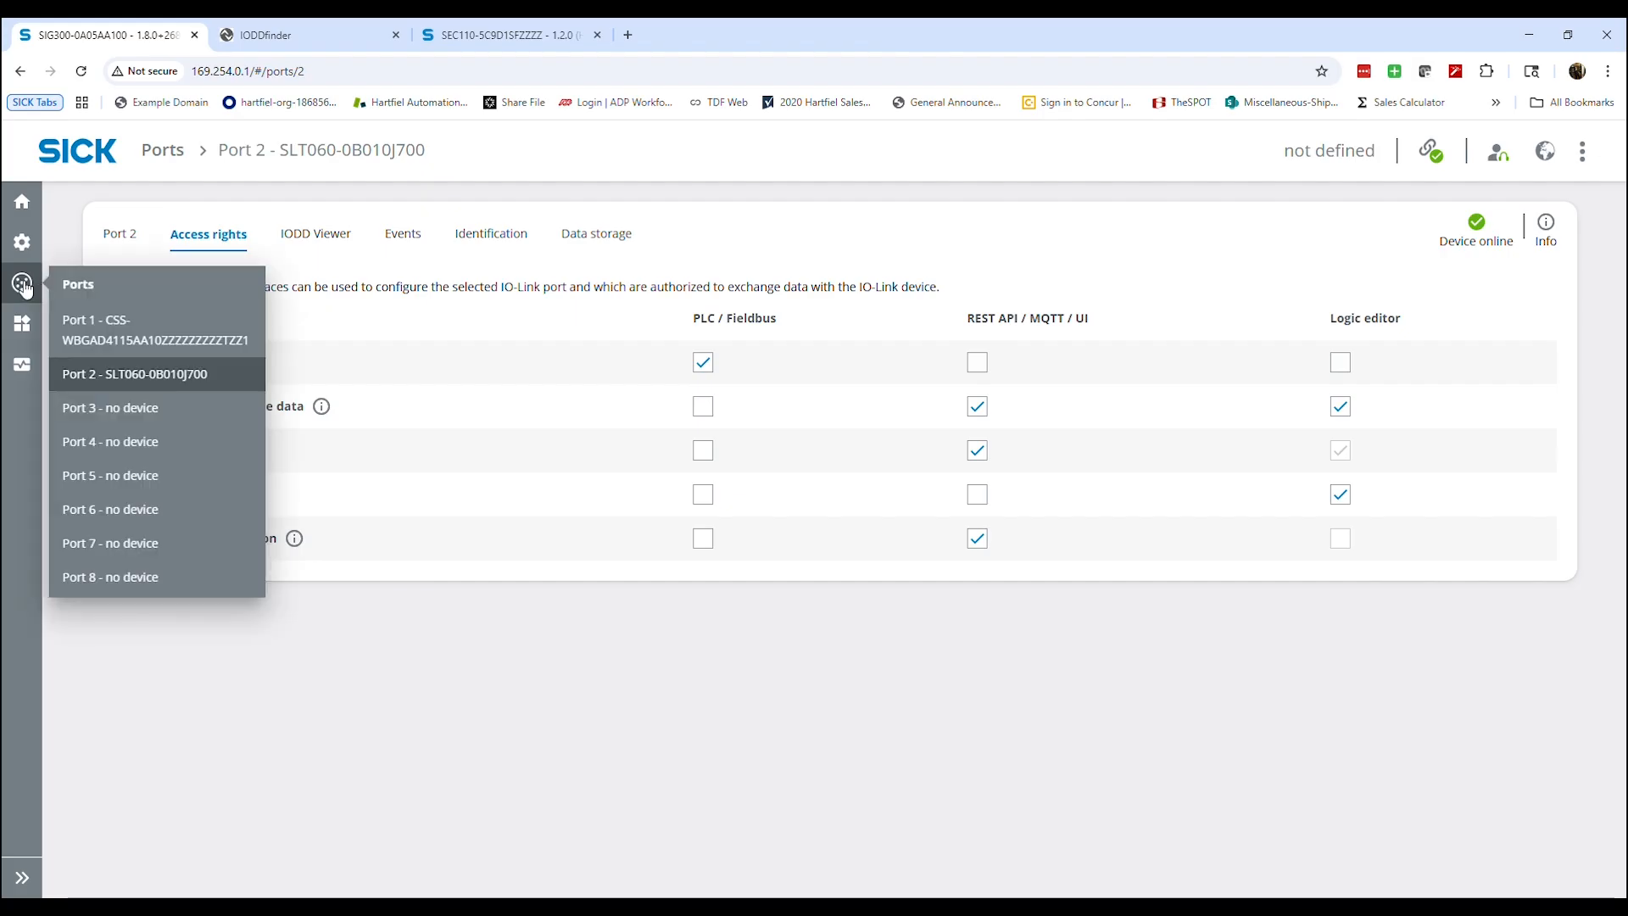
click(115, 333)
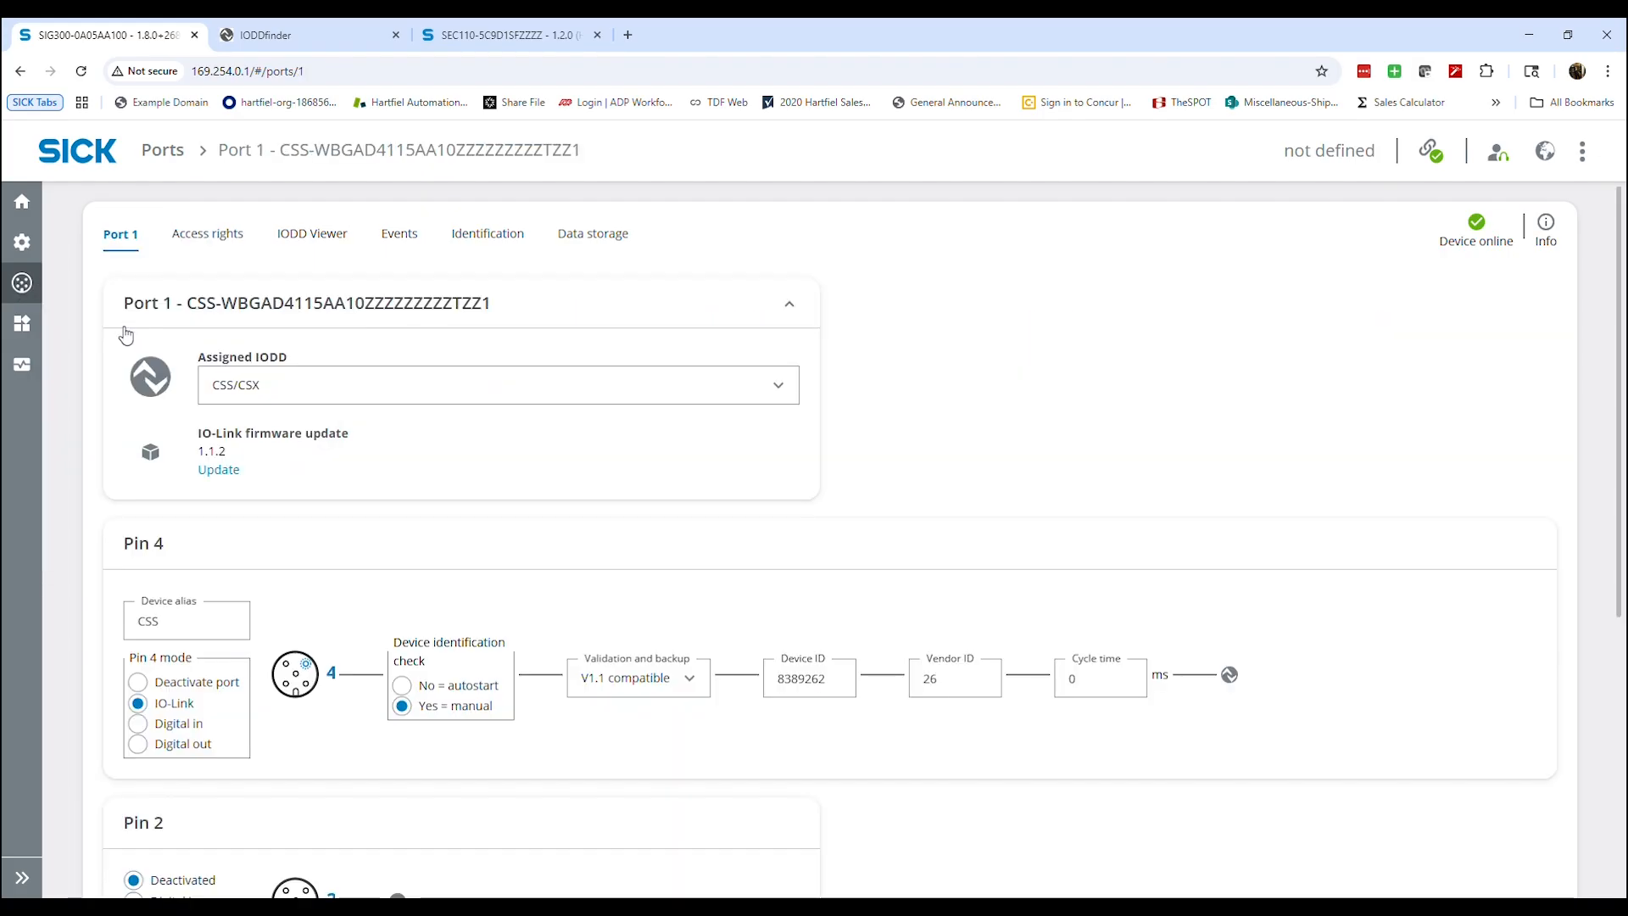
click(191, 241)
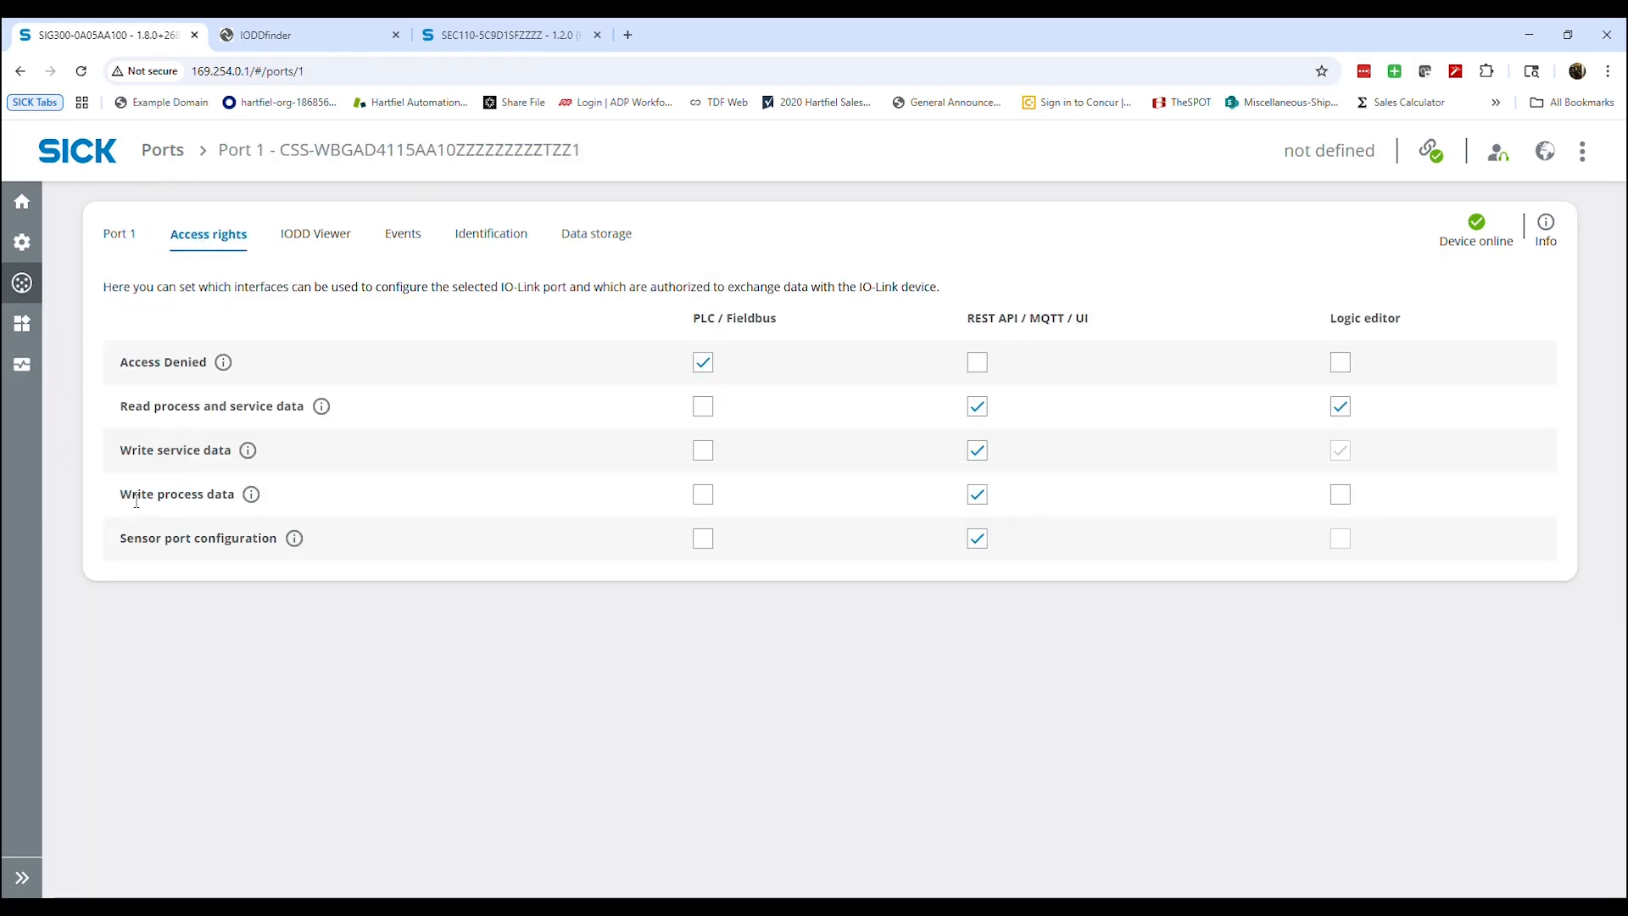
click(1339, 496)
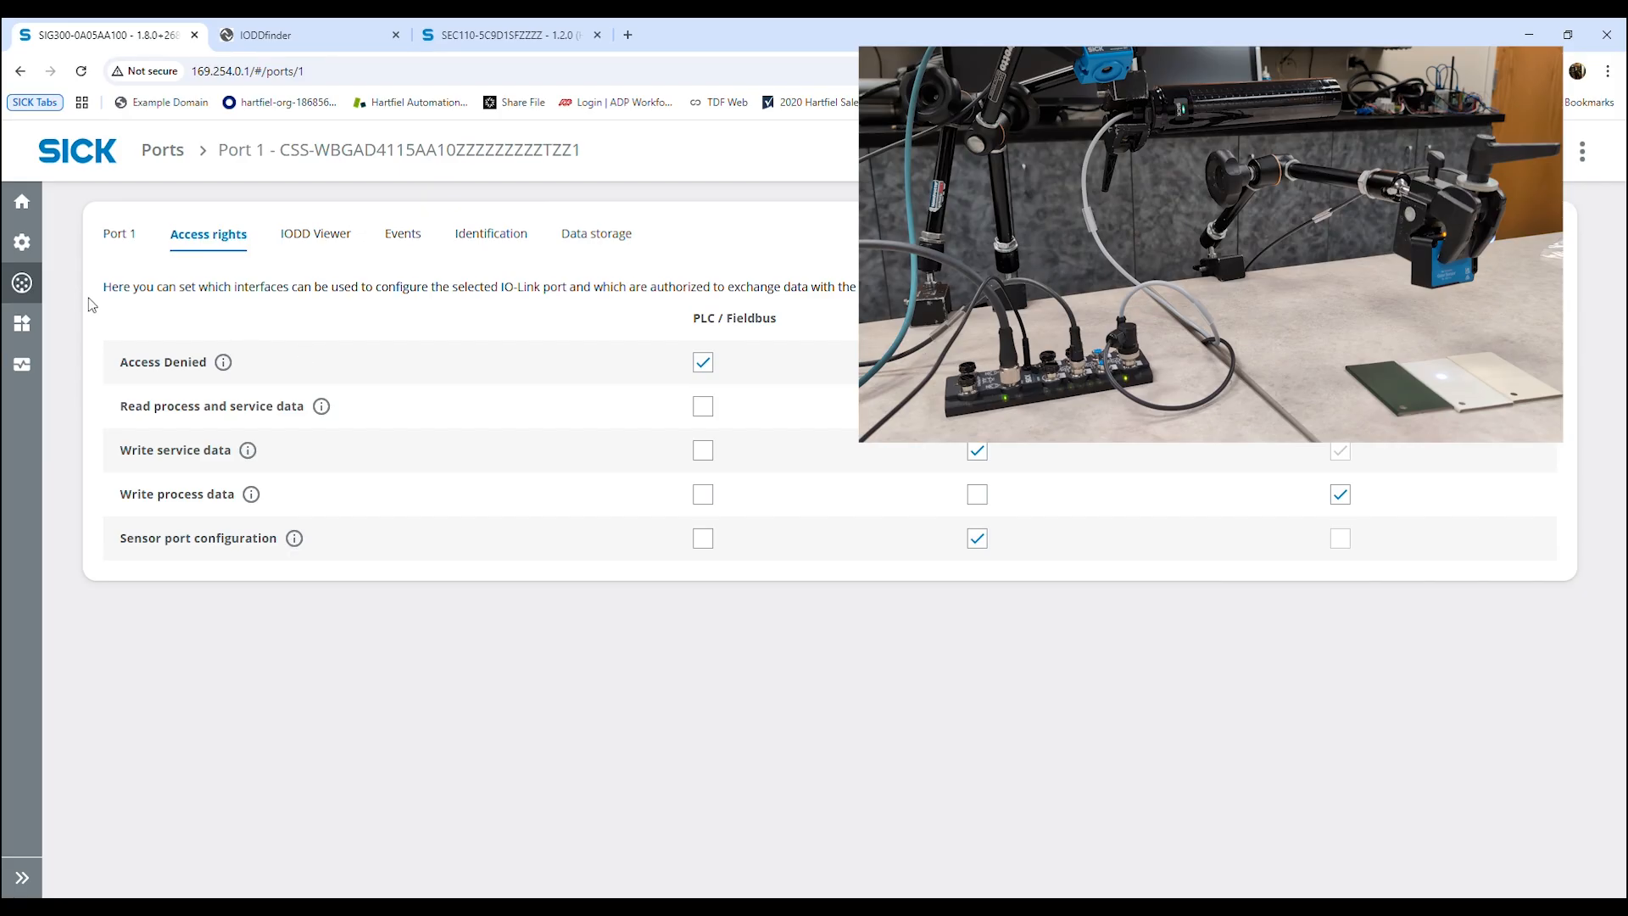
On Port 5, assign sensor port configuration to REST API / MQTT / UI and process data writing to the Logic editor
mouse_move(30, 289)
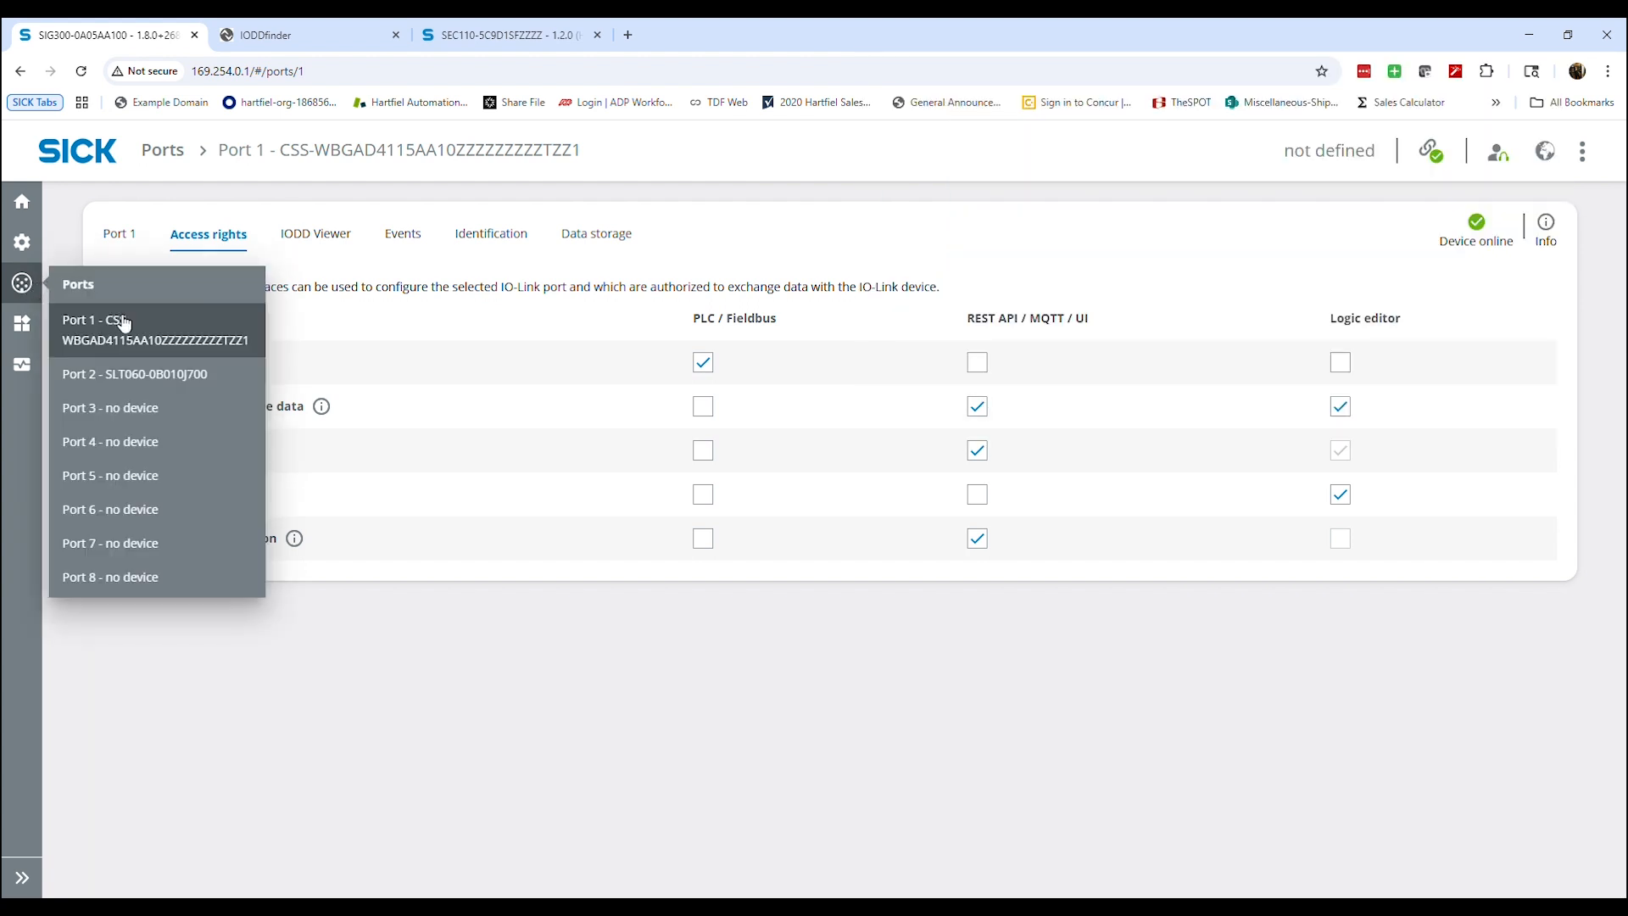
click(142, 481)
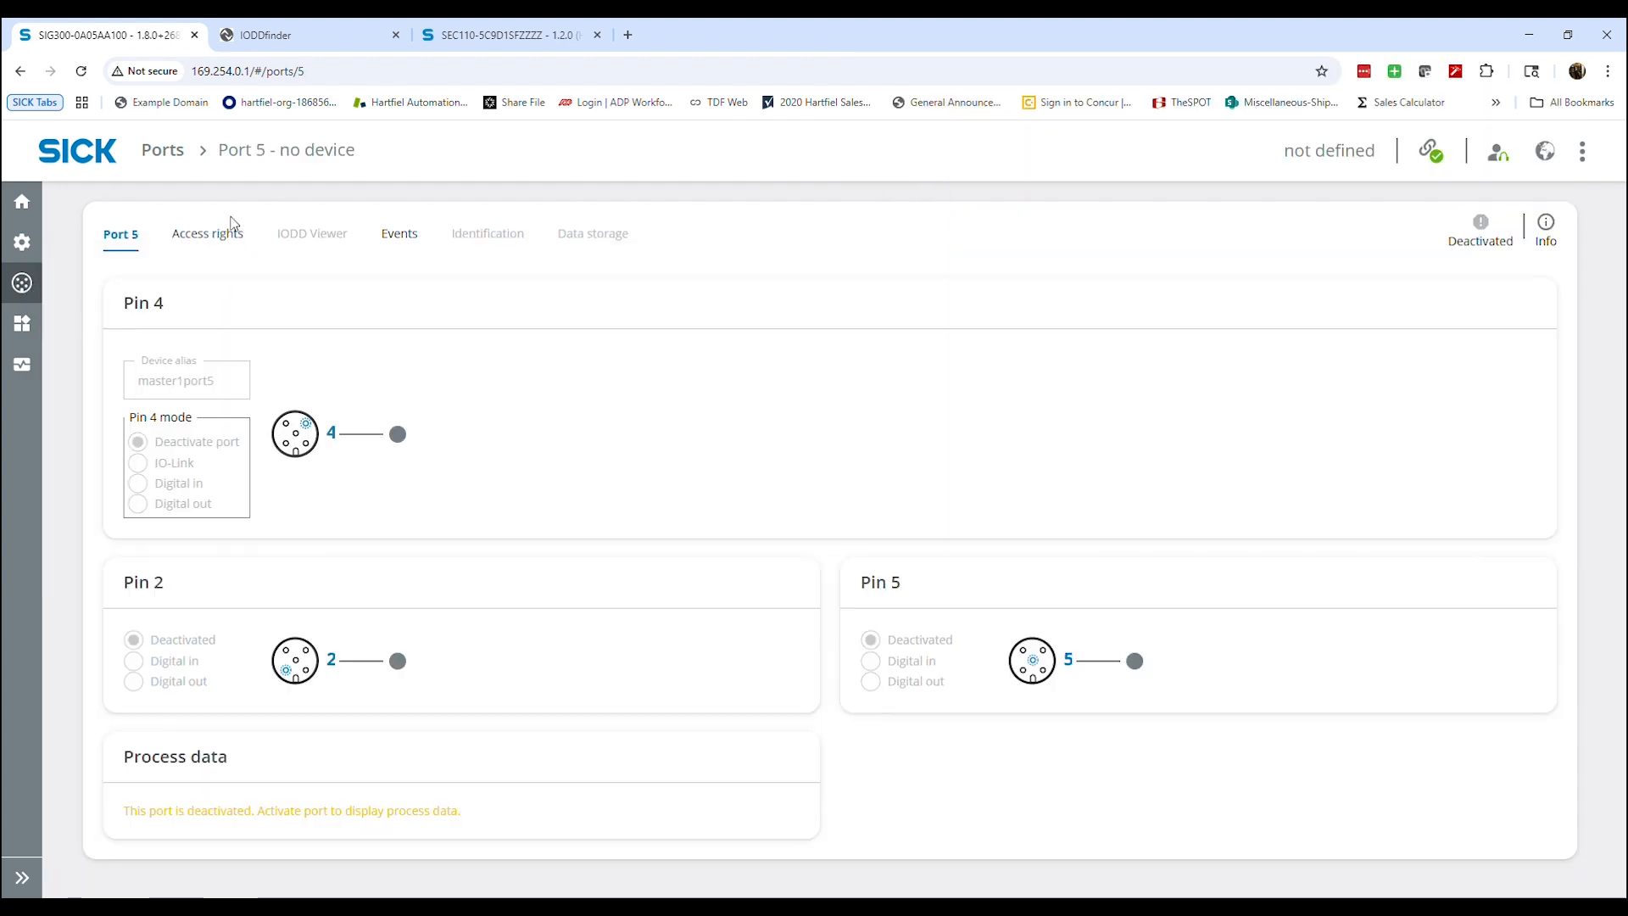
click(231, 236)
click(984, 497)
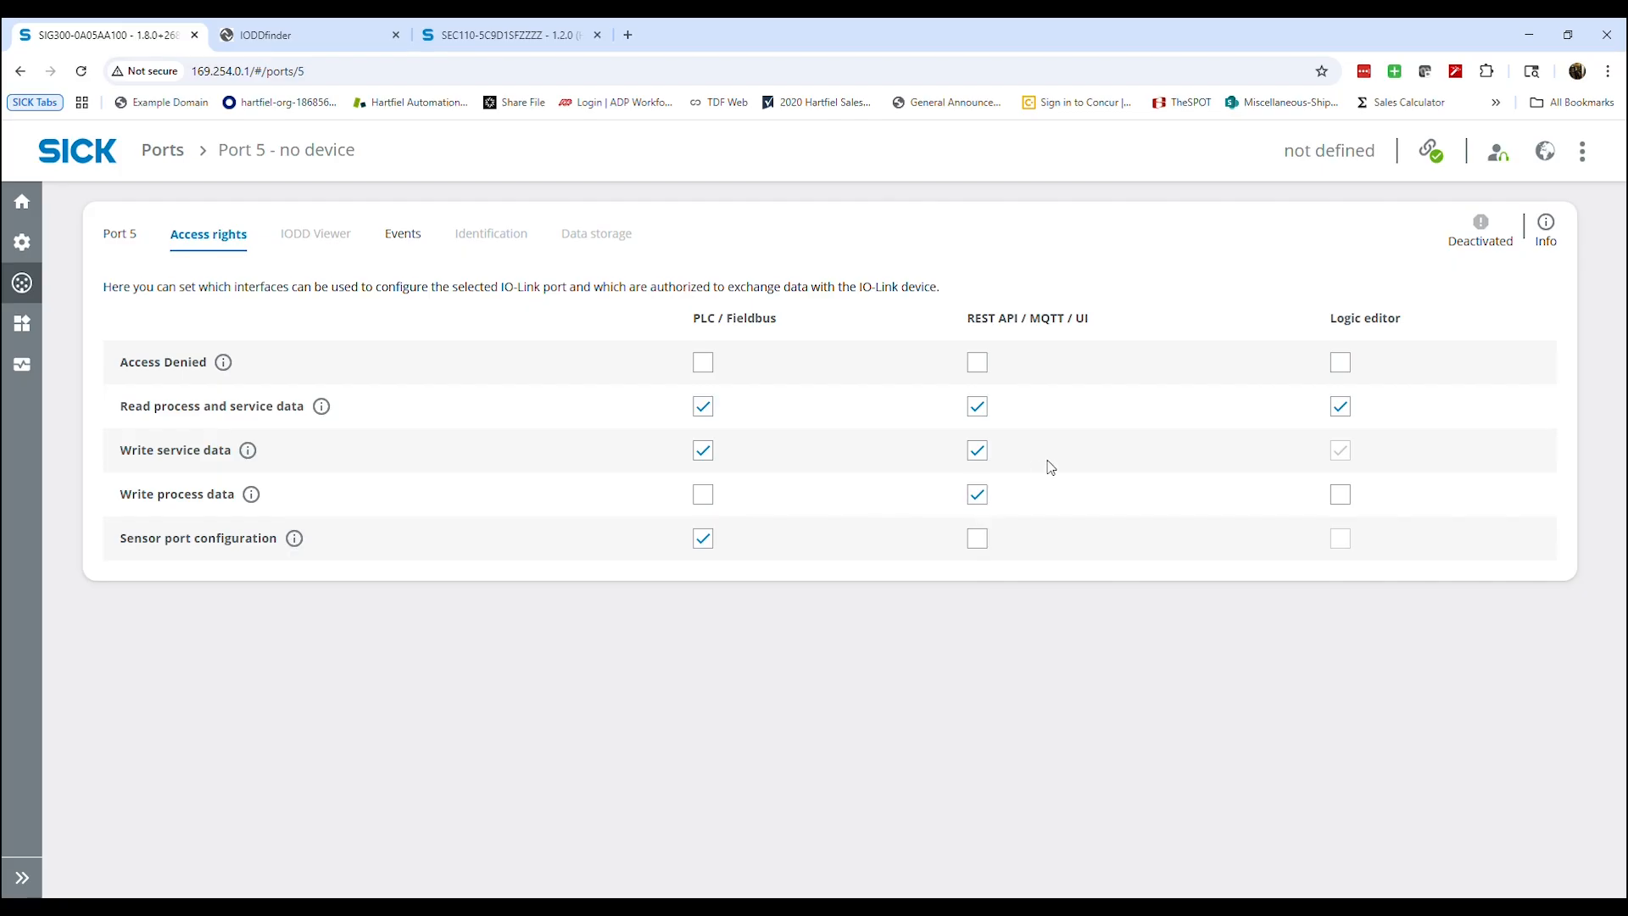
click(980, 540)
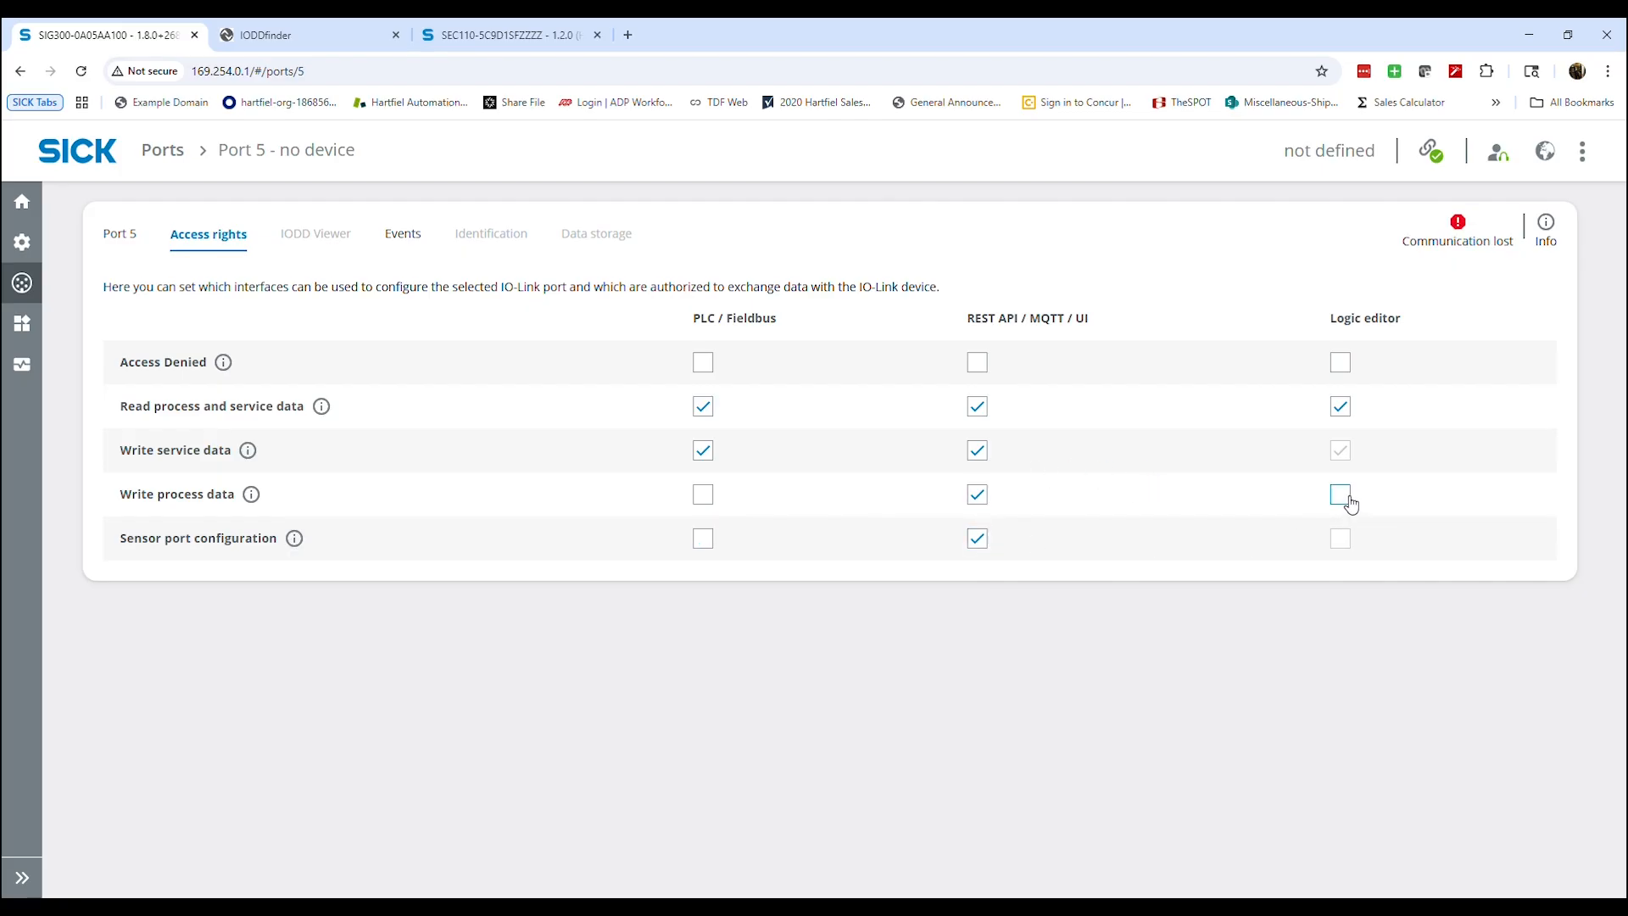
click(1343, 499)
Set both Pin 4 and Pin 2 of Port 5 to Digital out
click(121, 236)
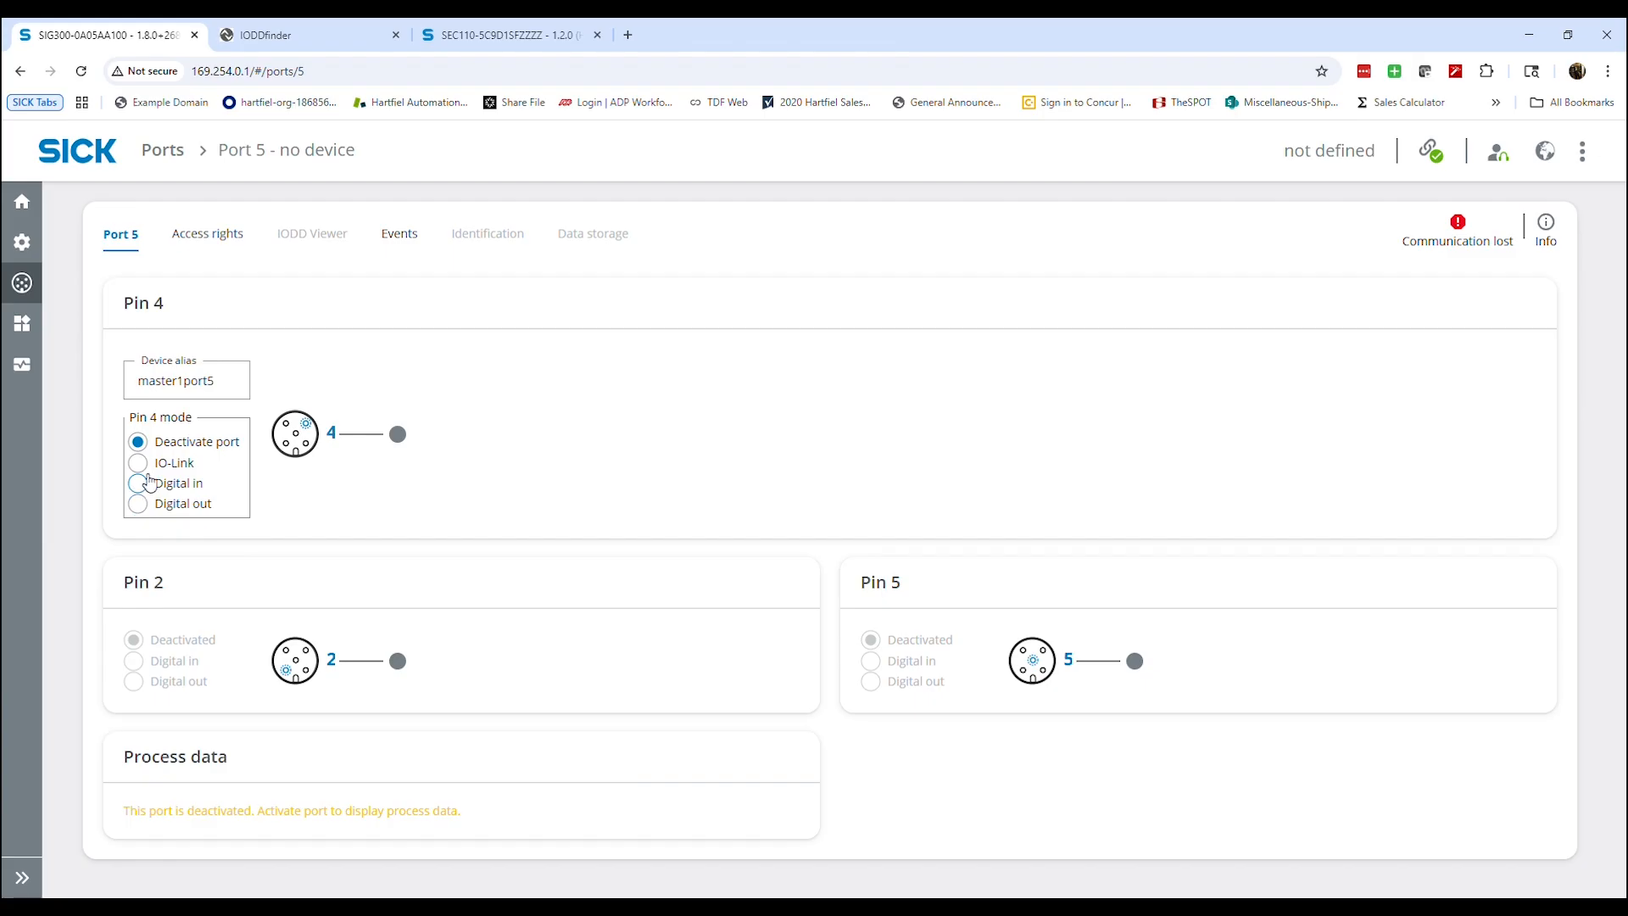
click(137, 504)
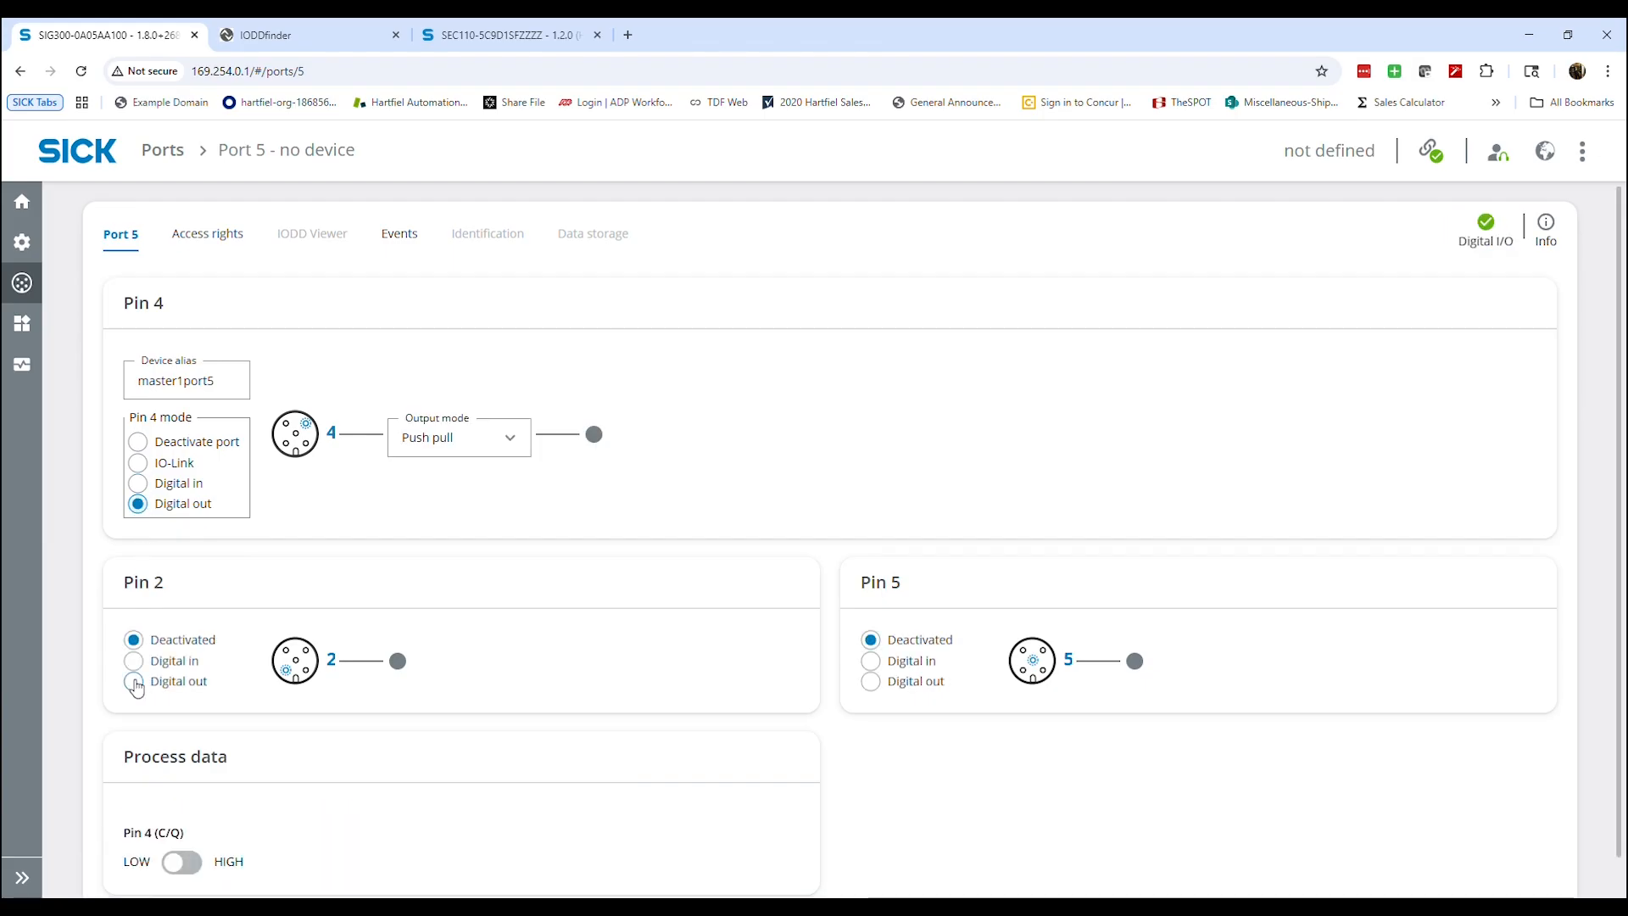
click(133, 683)
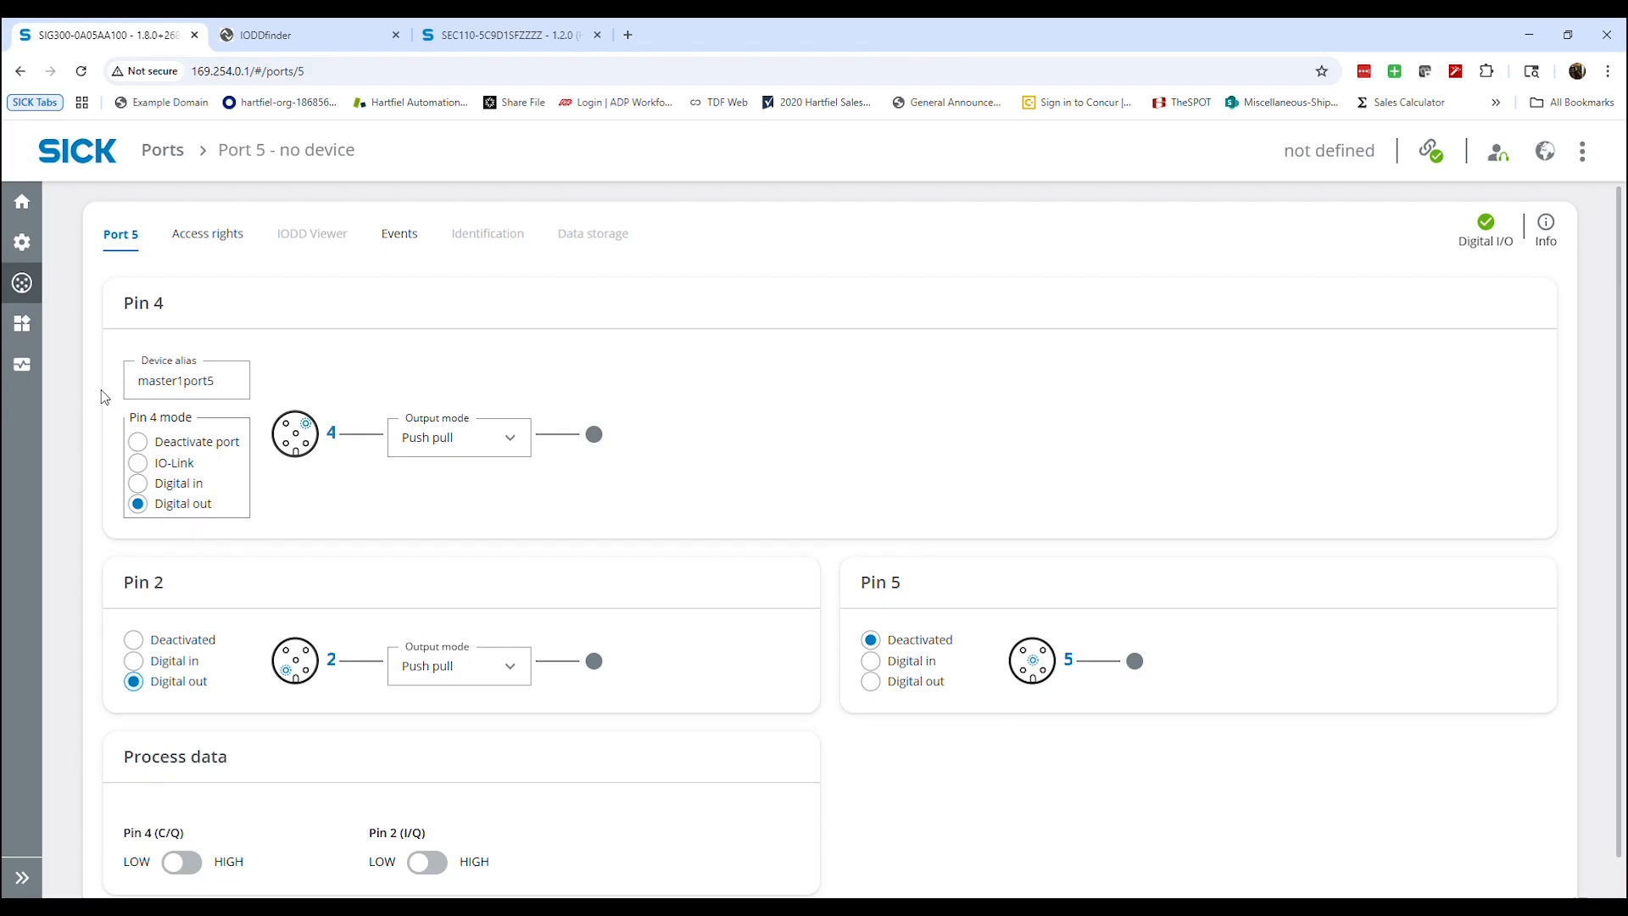
Open the Logic editor and look through its available input and output blocks
mouse_move(30, 291)
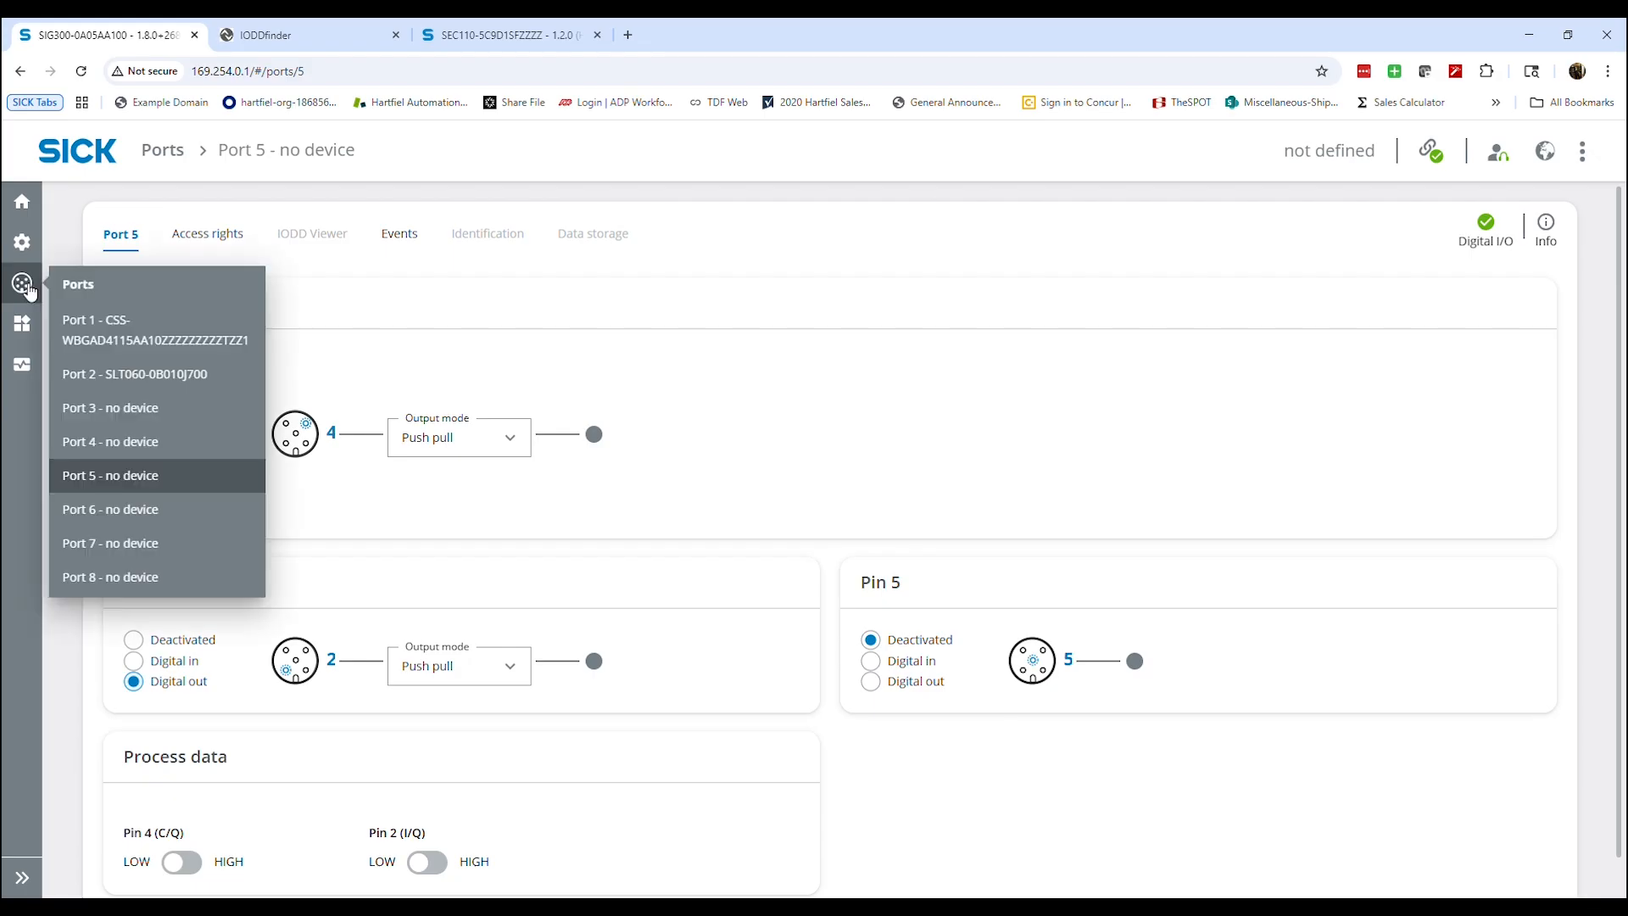
mouse_move(25, 354)
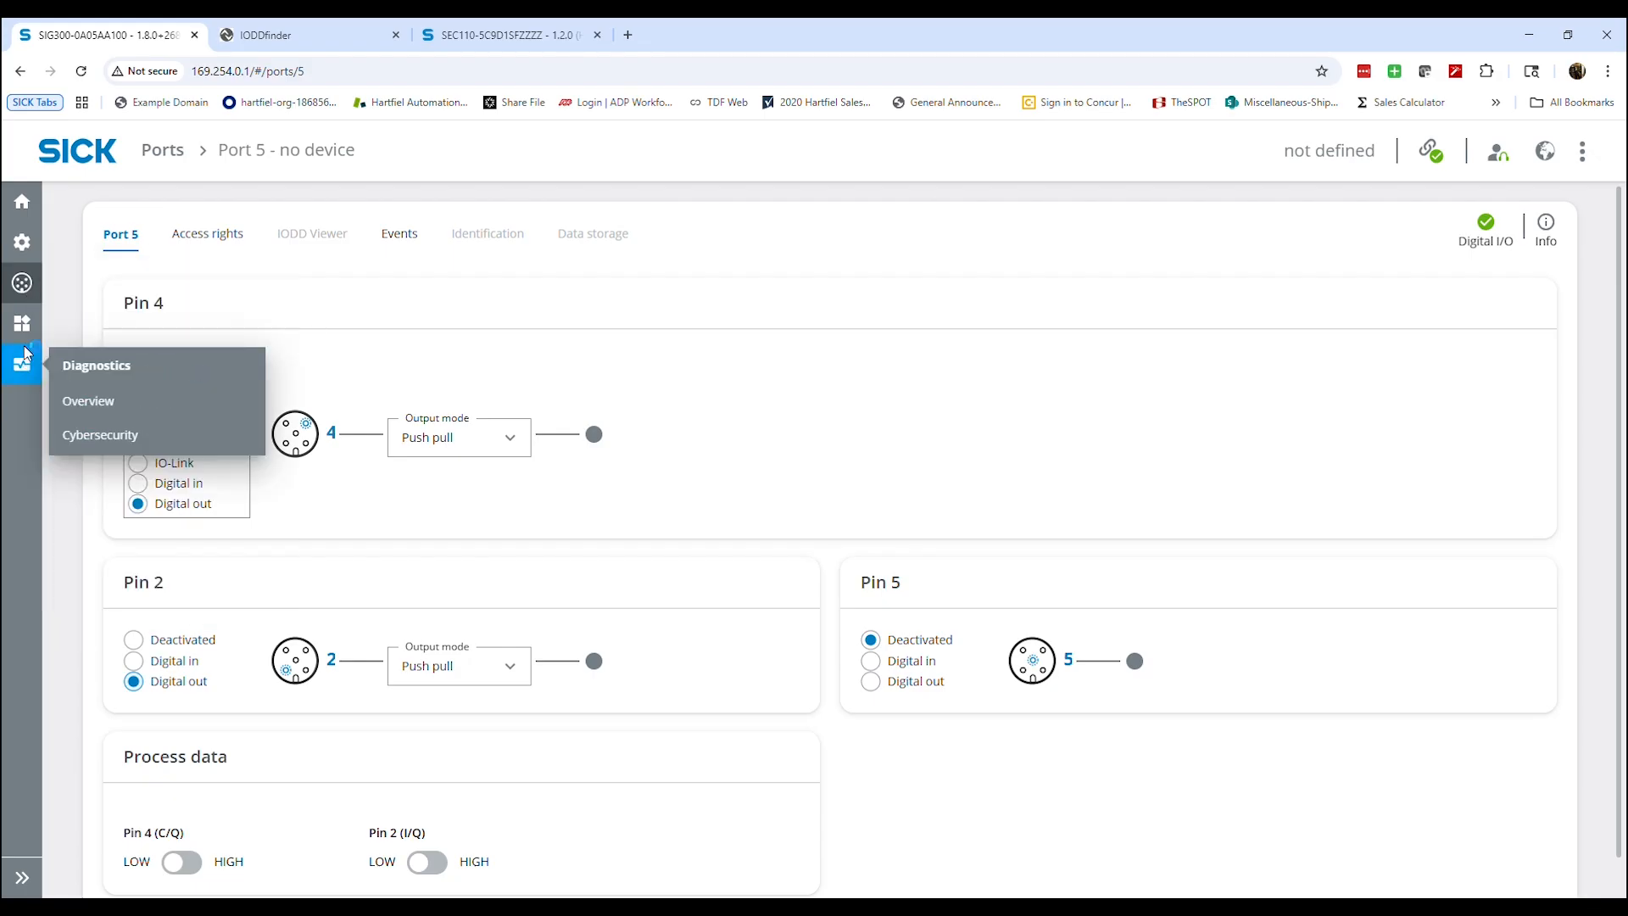
mouse_move(39, 325)
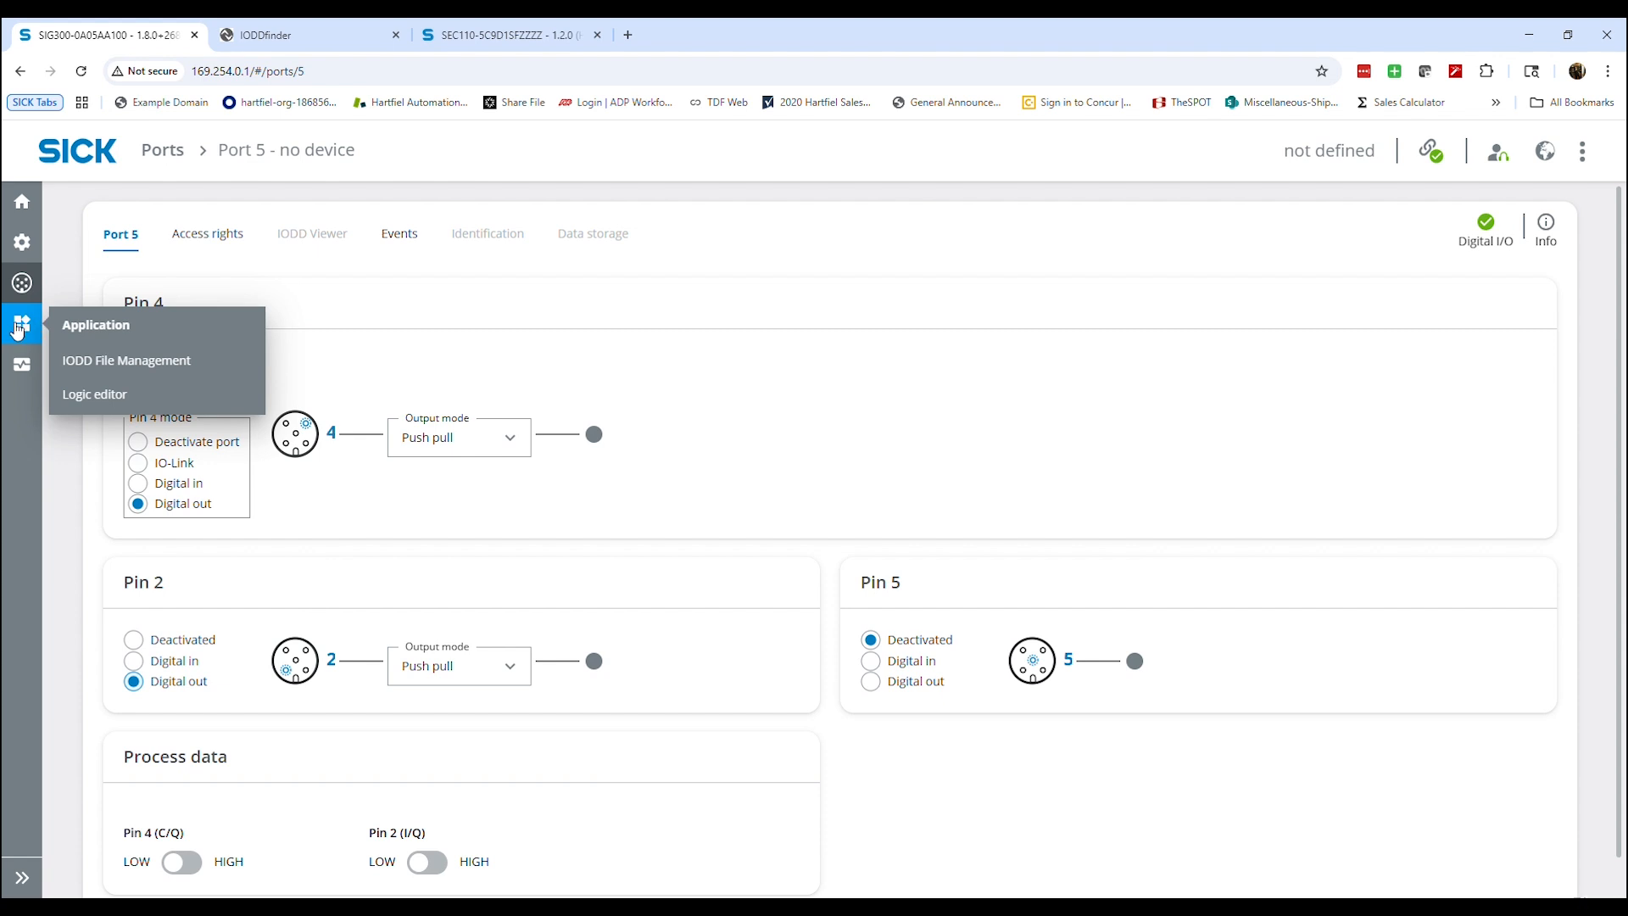
click(115, 400)
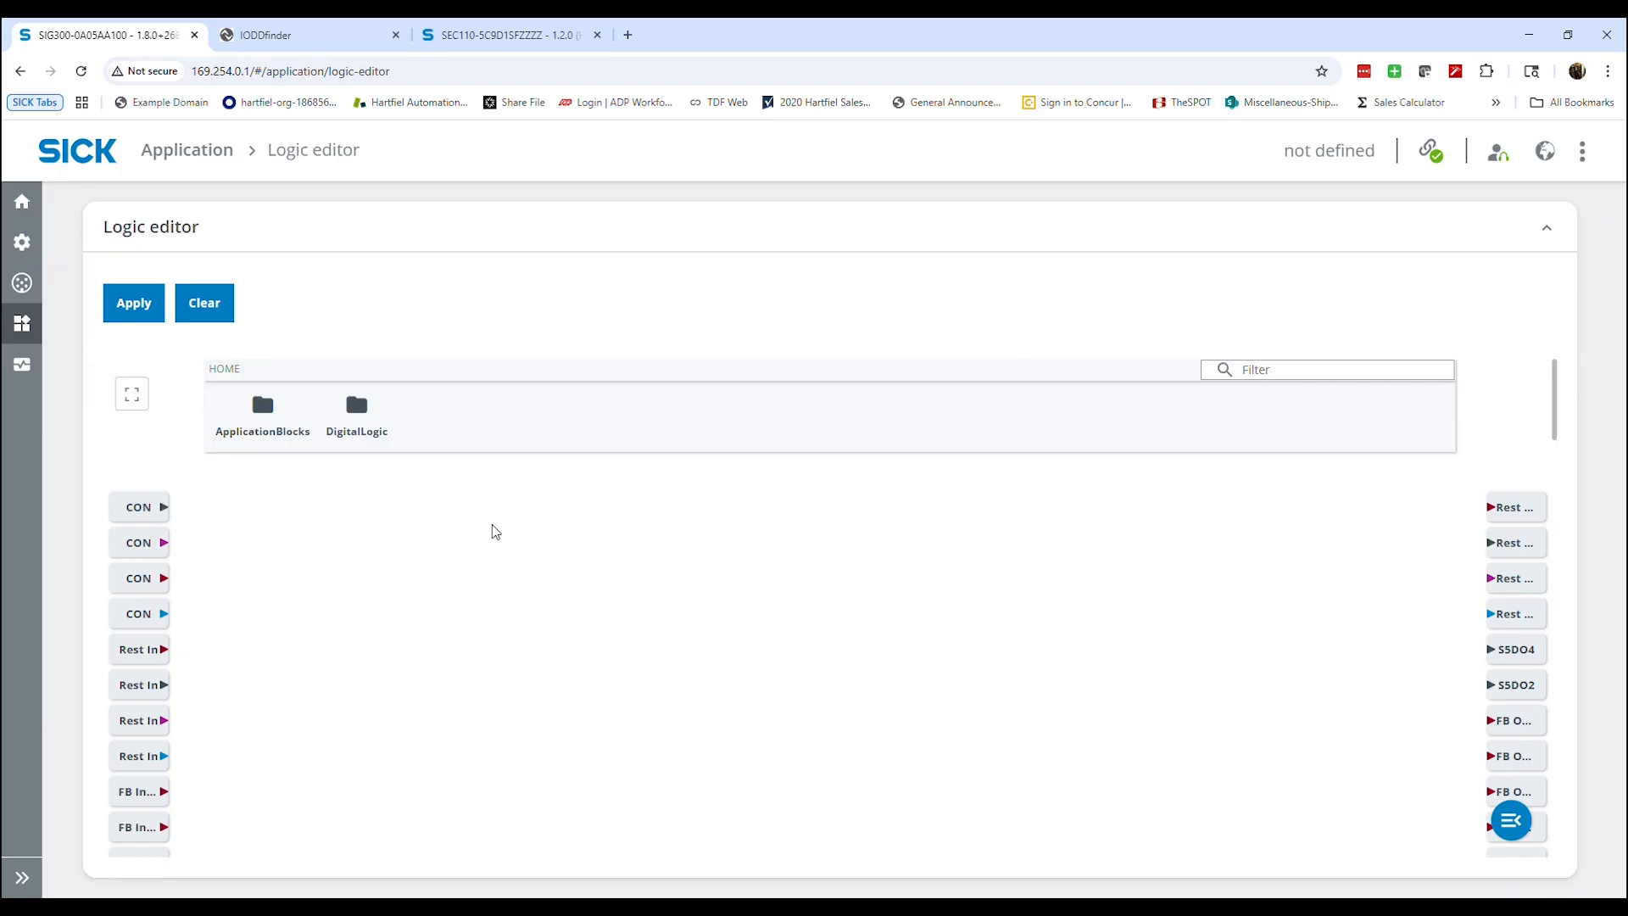
scroll(496, 534, down, 5)
scroll(415, 585, down, 10)
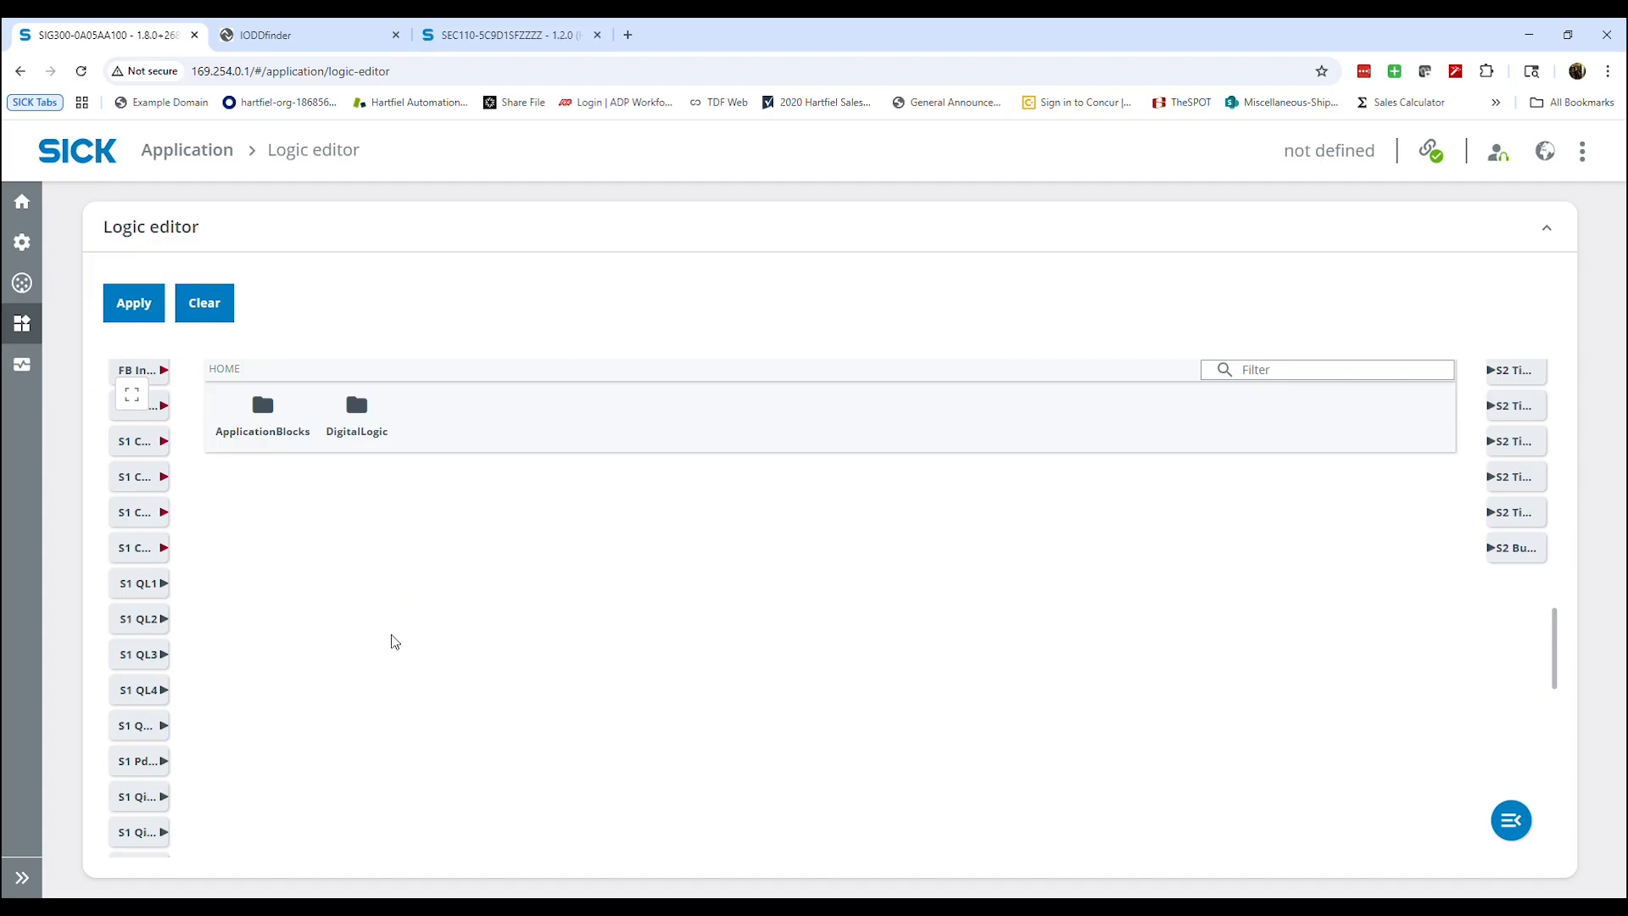
scroll(353, 634, up, 5)
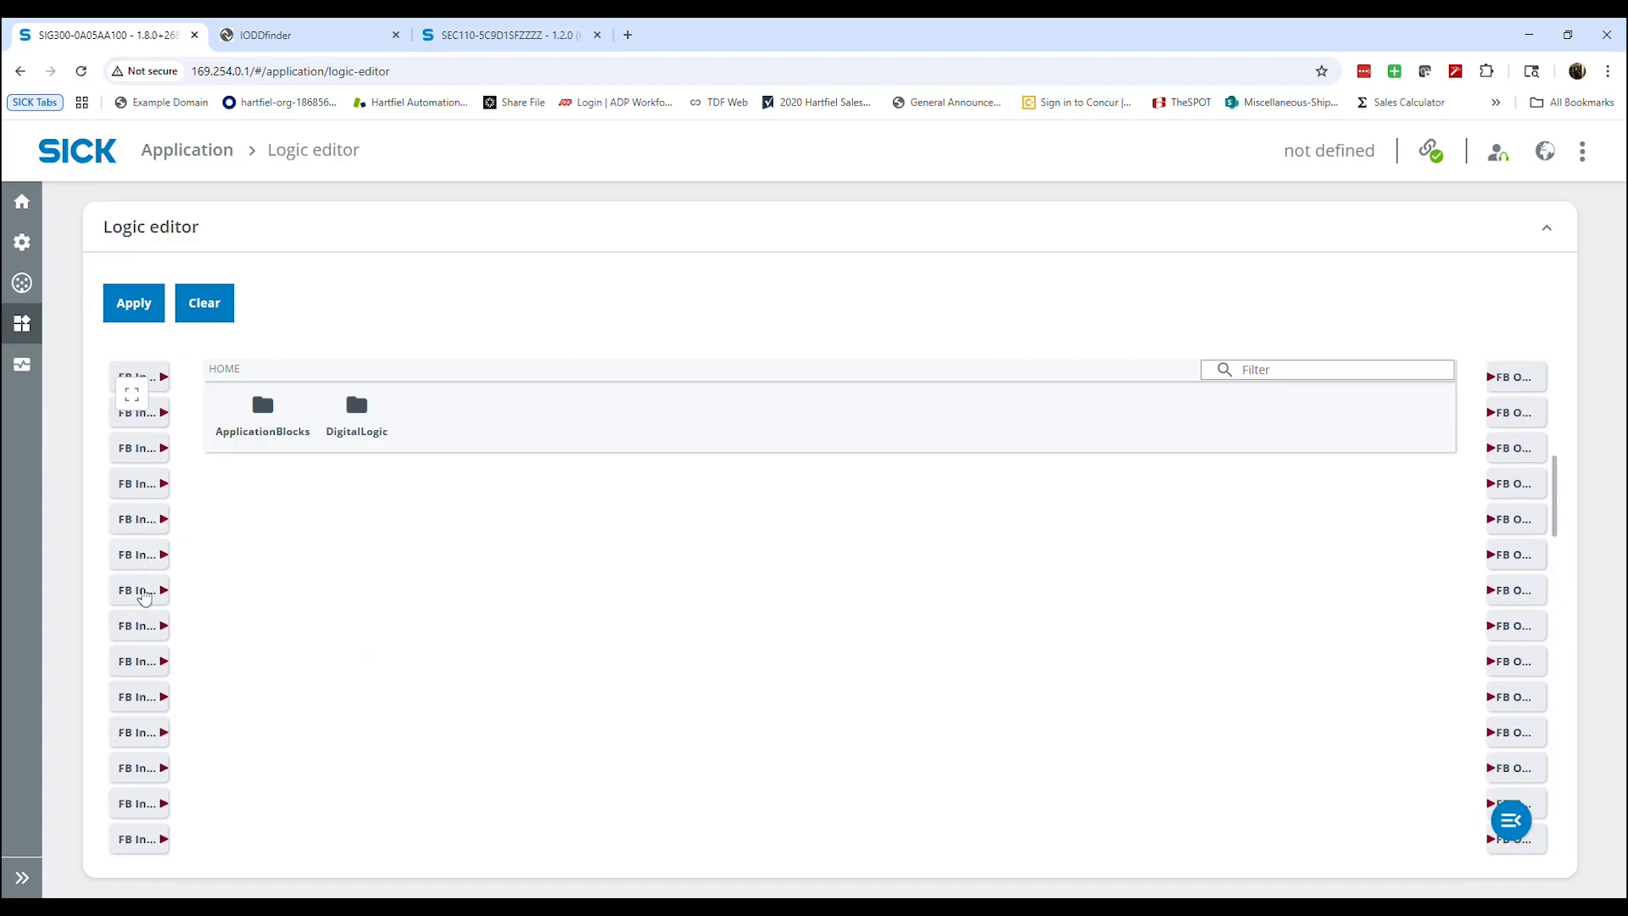
scroll(143, 592, up, 5)
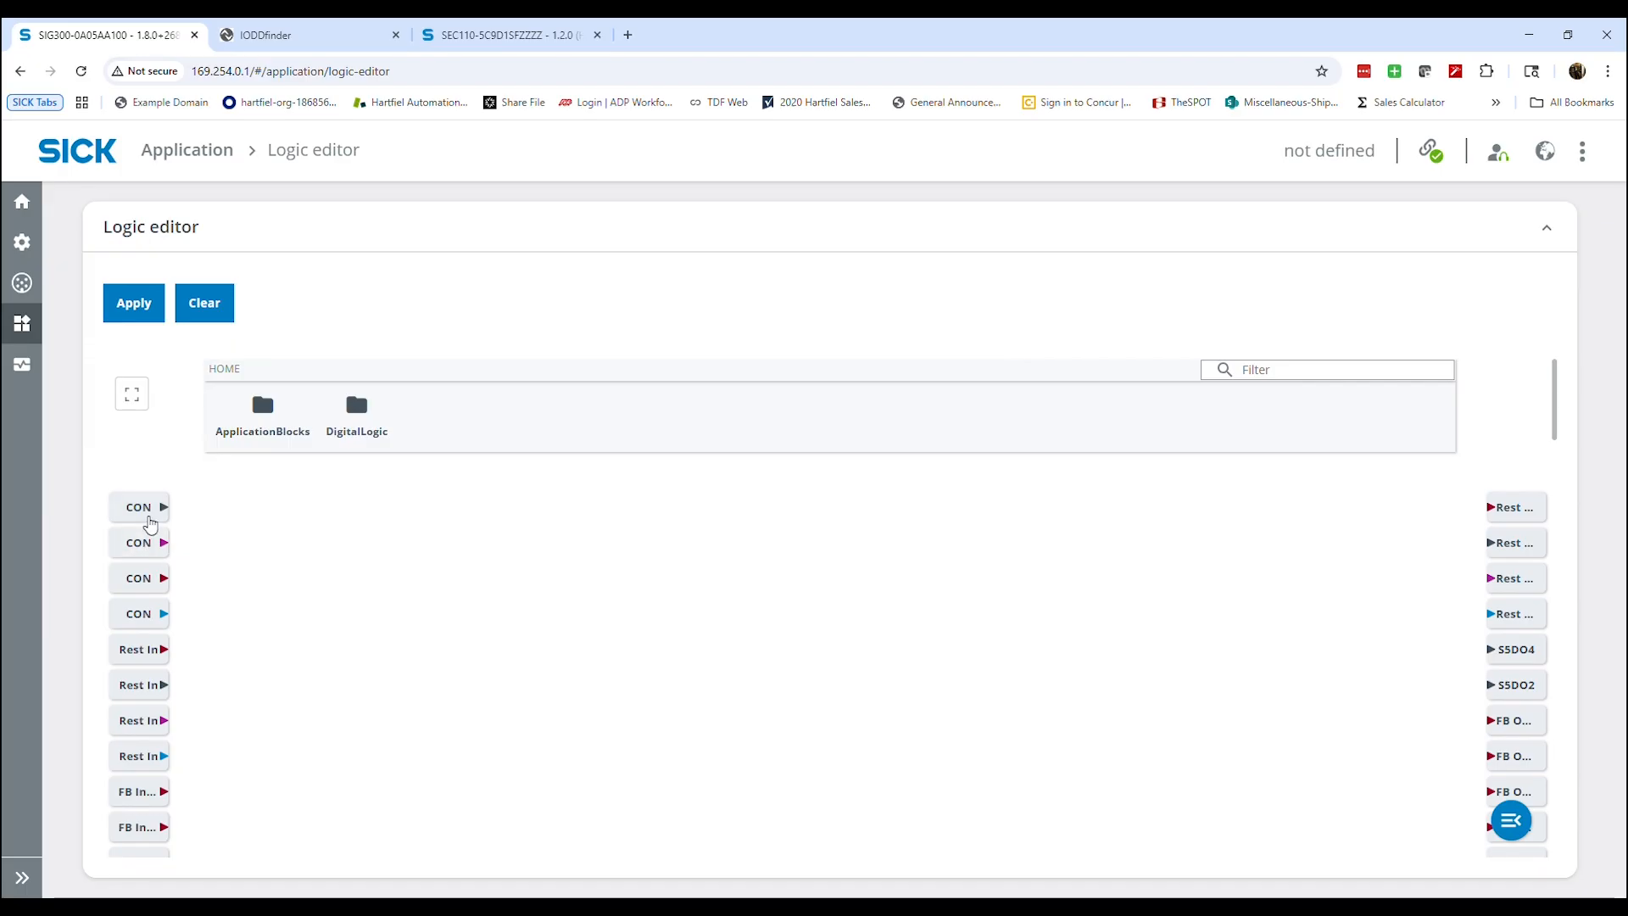
Place the sensor inputs S1 QL1, S1 QL2, S1 QL3 and S1 Qint. 4 in a column on the logic canvas
scroll(628, 545, down, 8)
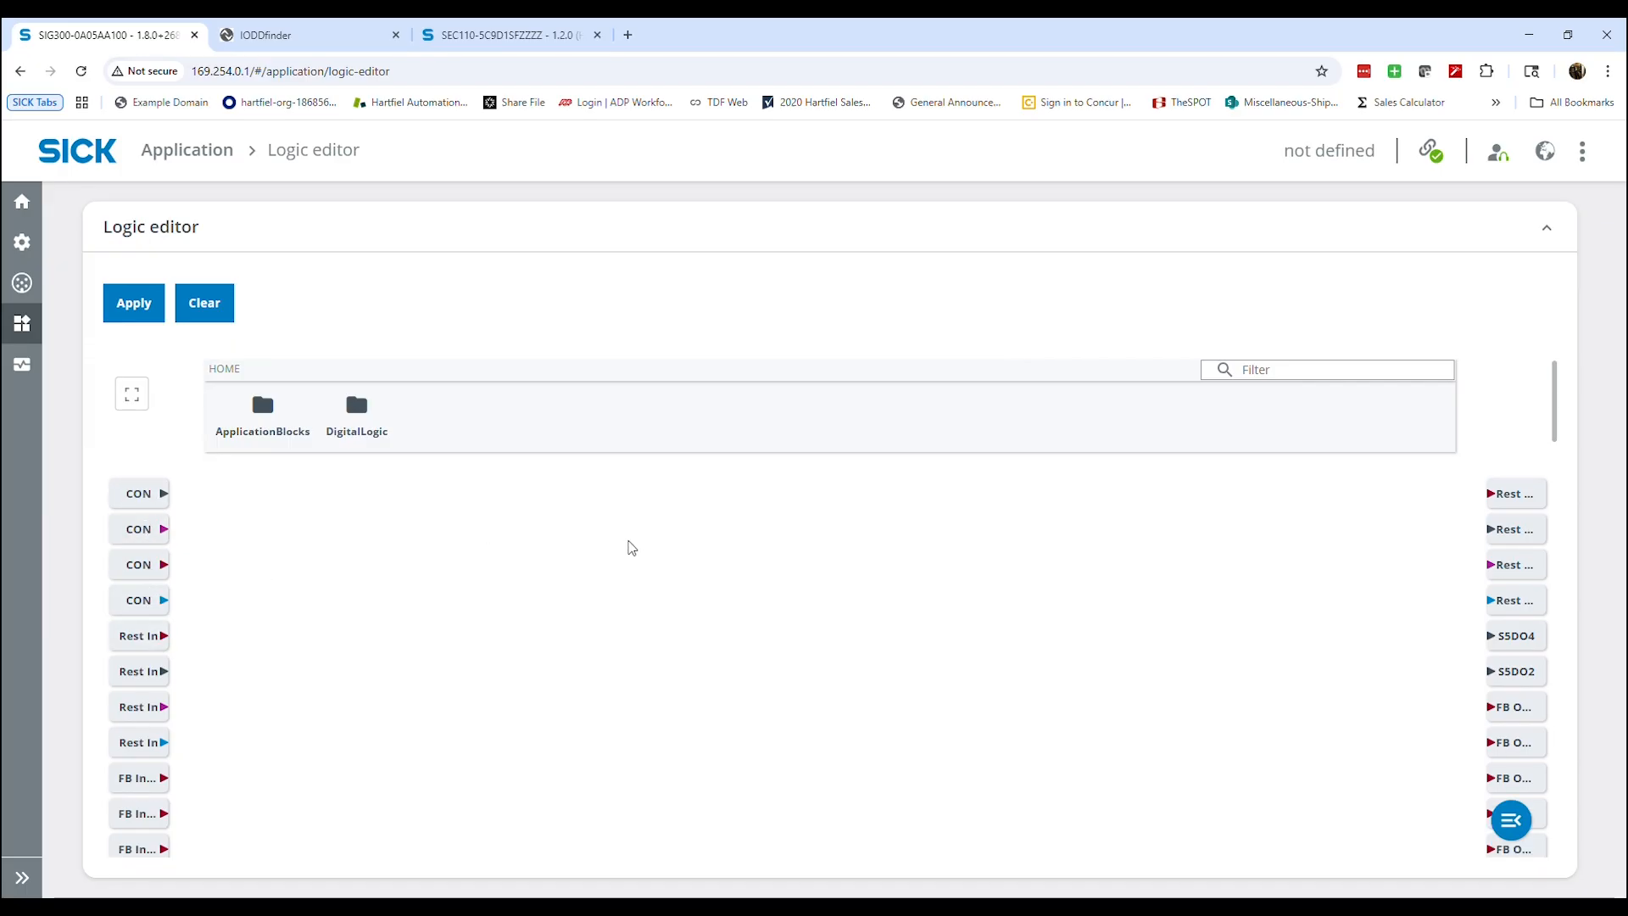
scroll(330, 627, down, 4)
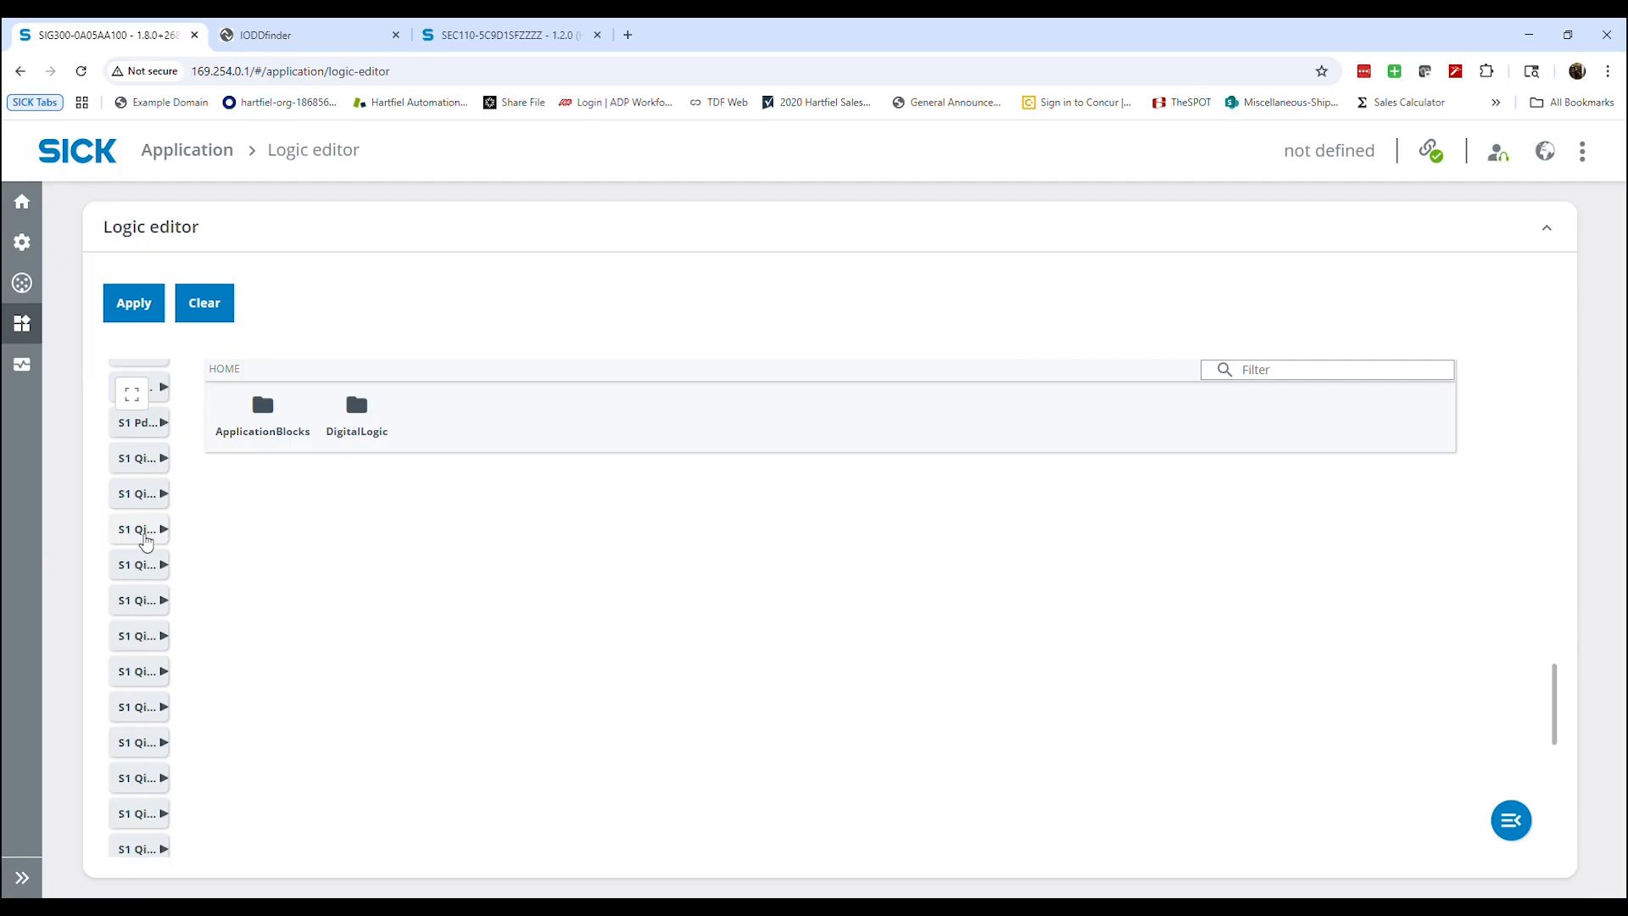
scroll(144, 544, up, 3)
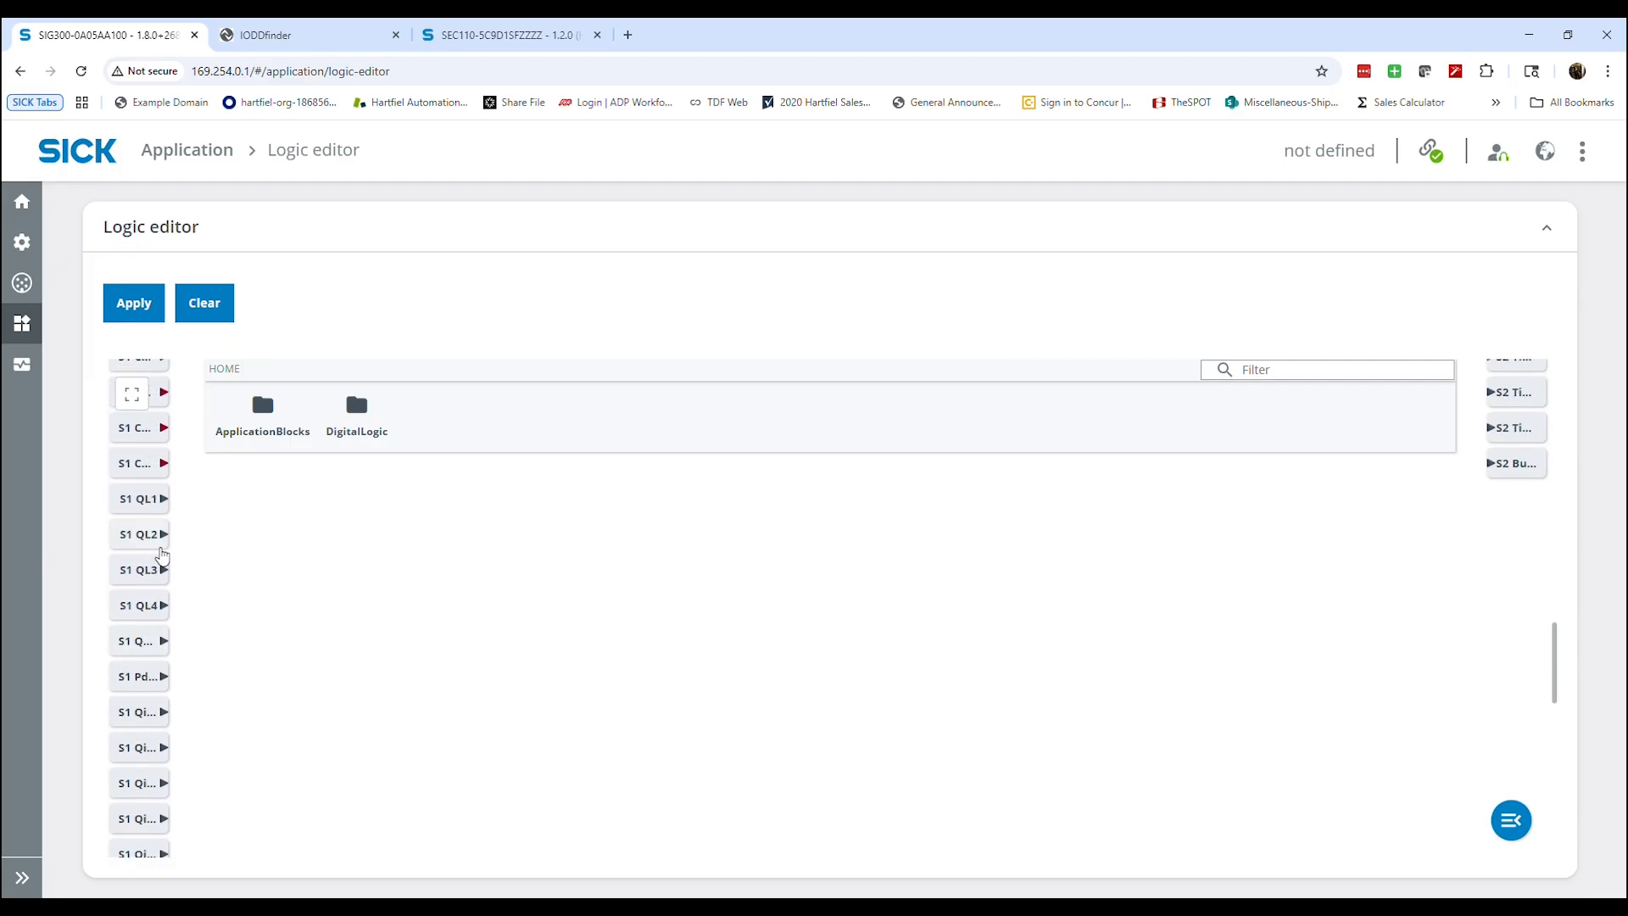
drag(134, 502, 313, 523)
drag(142, 502, 309, 549)
drag(146, 506, 319, 574)
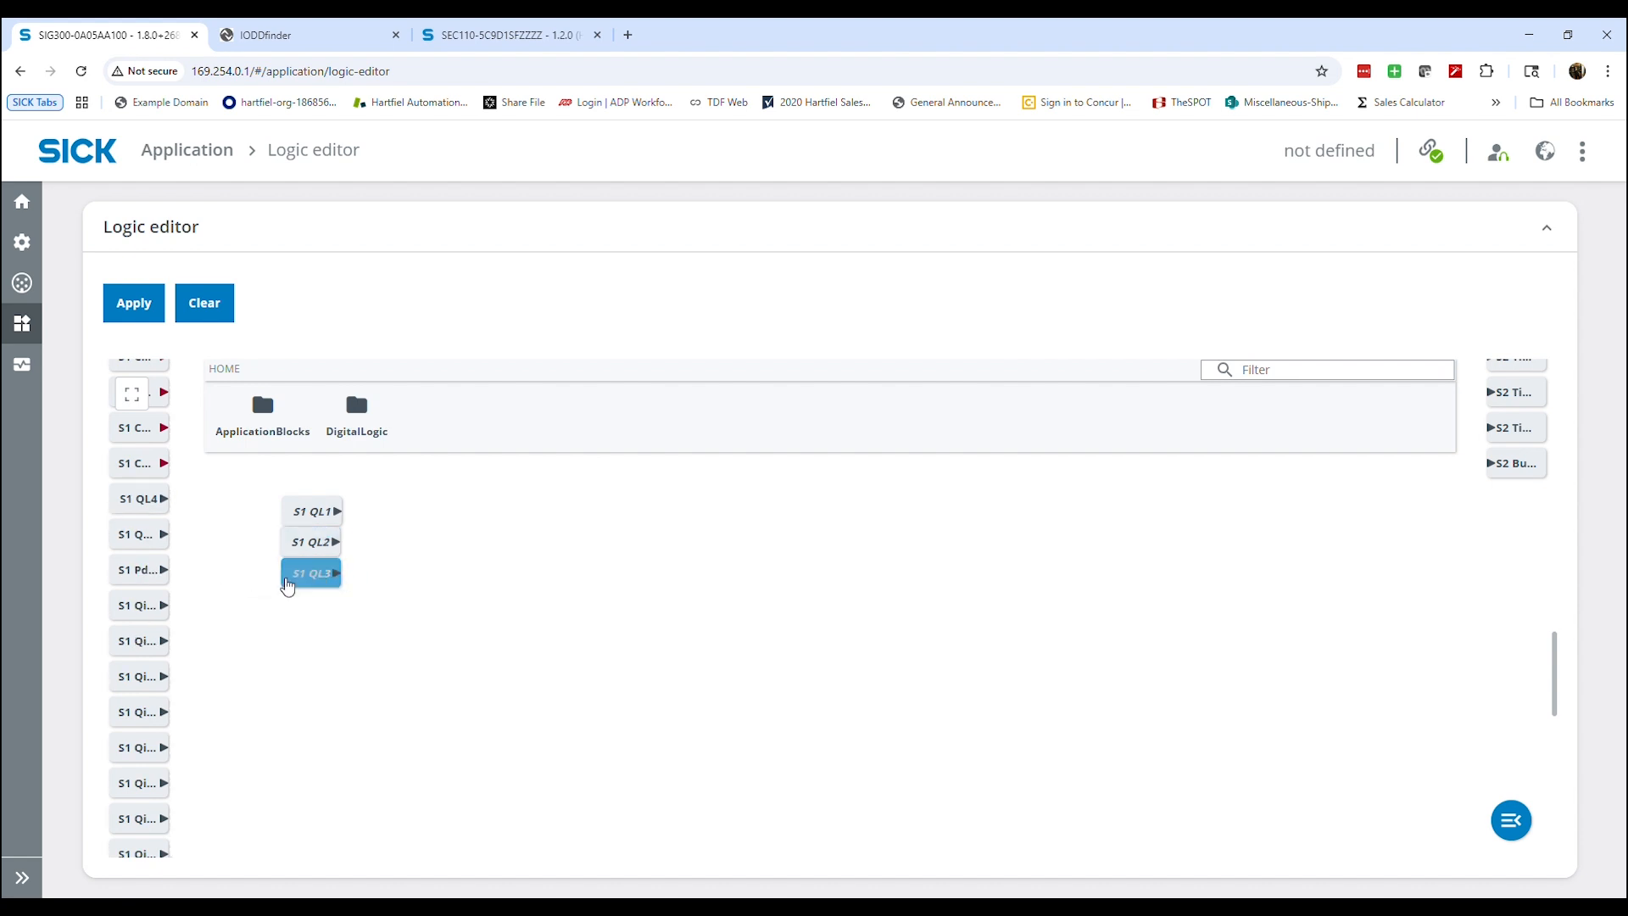
scroll(136, 594, down, 1)
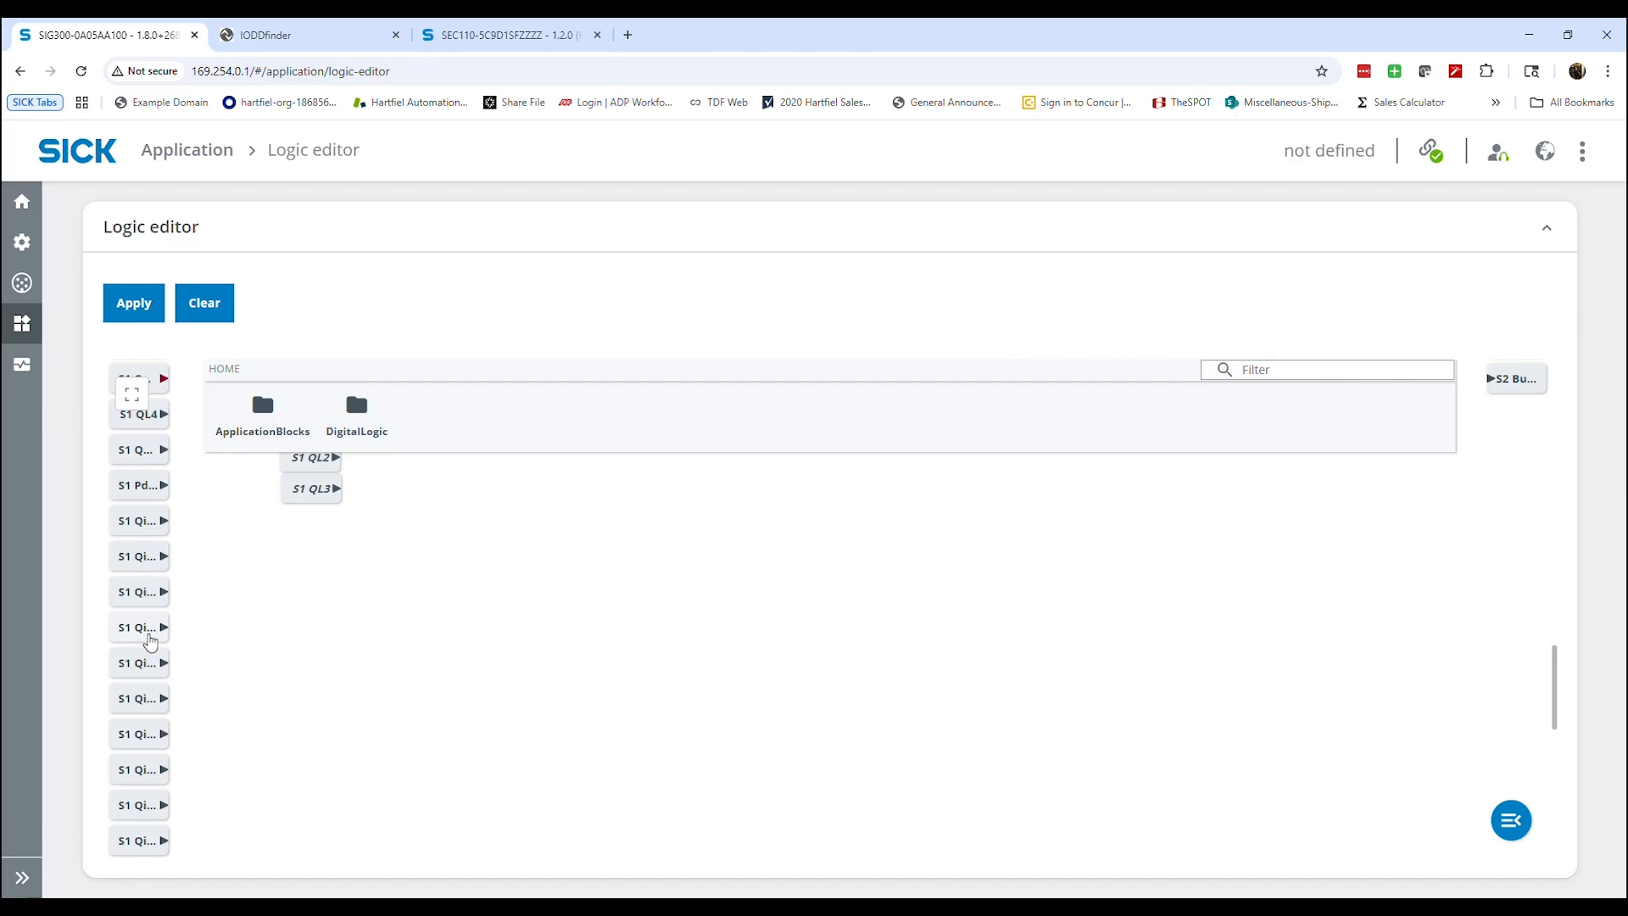
drag(146, 628, 312, 531)
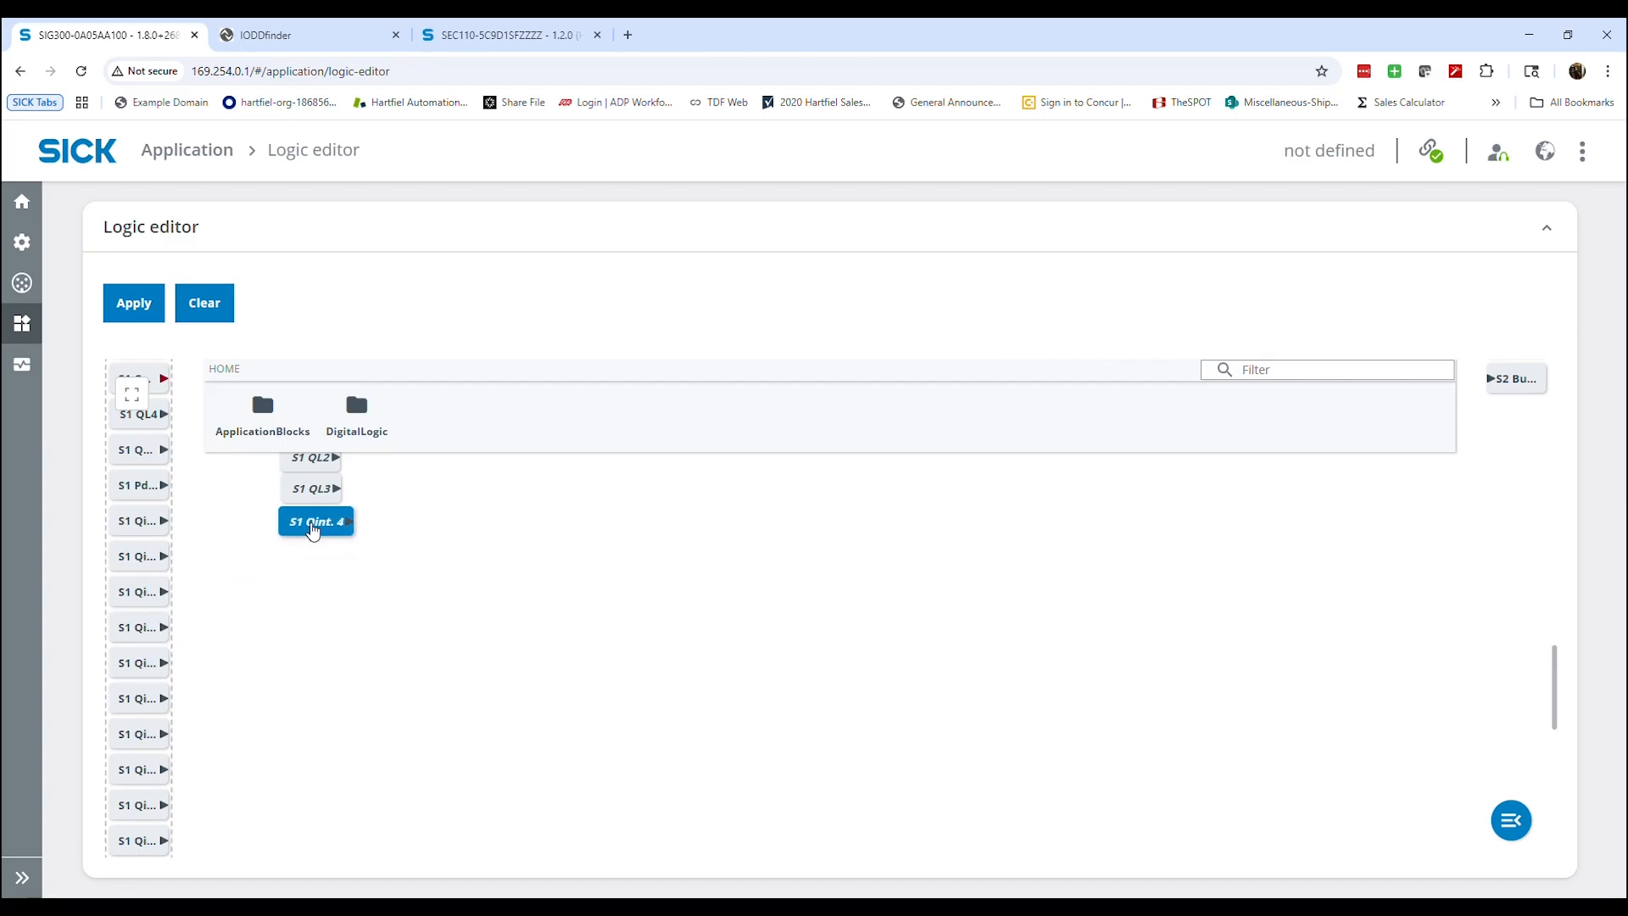
Move the S1 QL1, QL2, QL3 and Qint. 4 blocks higher on the canvas, keeping them in a column
scroll(428, 636, up, 4)
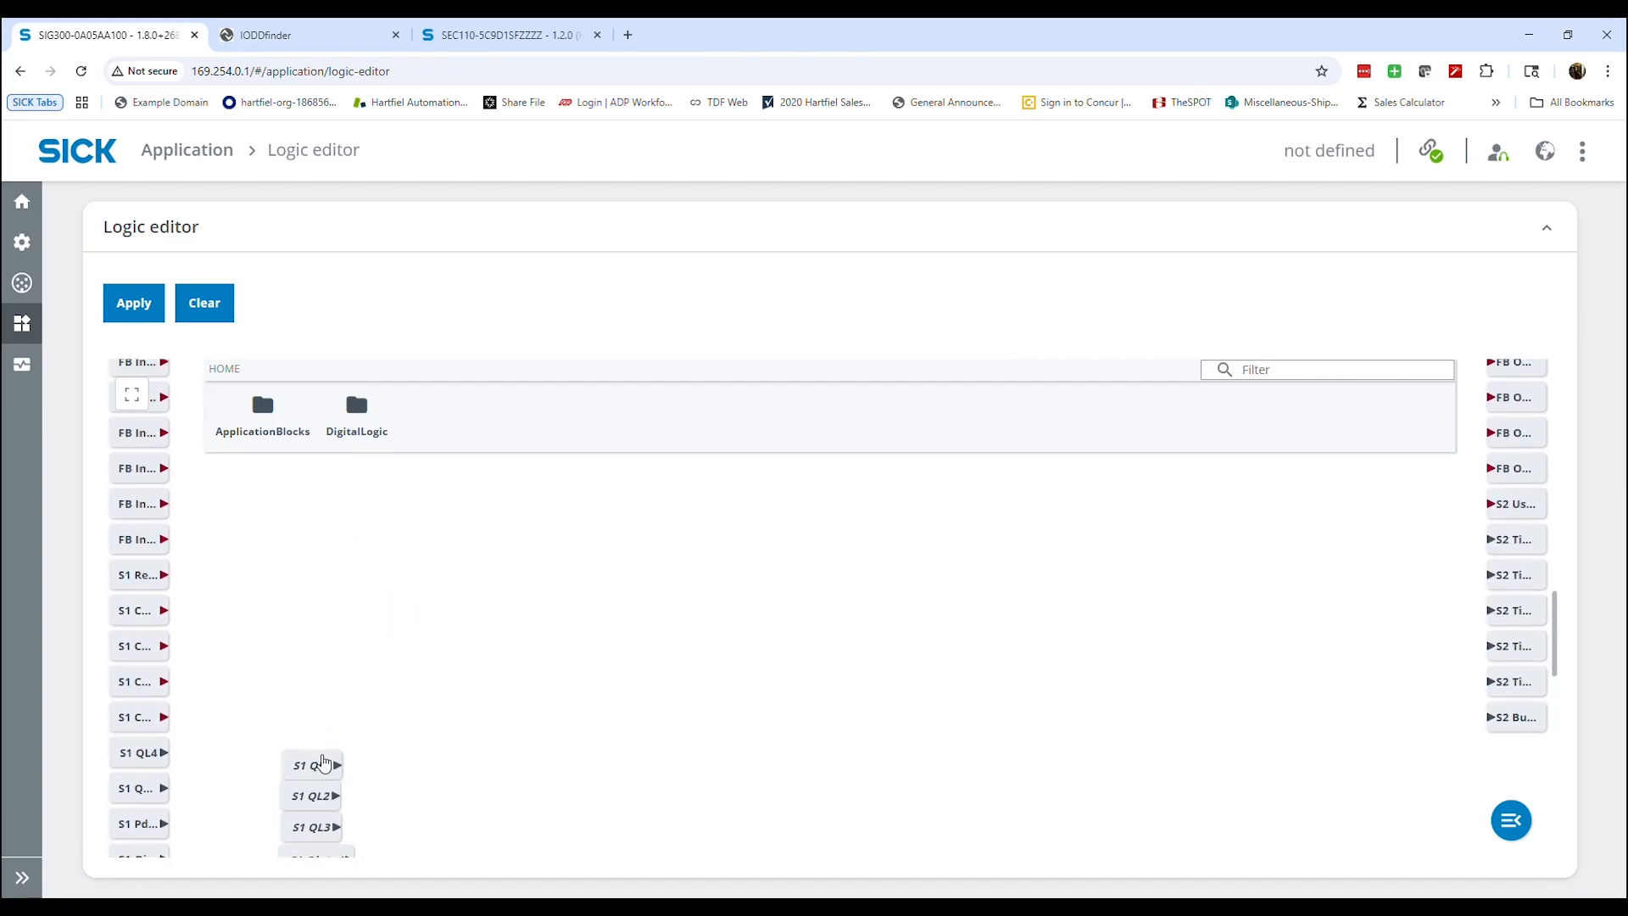
drag(323, 764, 314, 489)
drag(319, 795, 314, 520)
drag(318, 827, 318, 609)
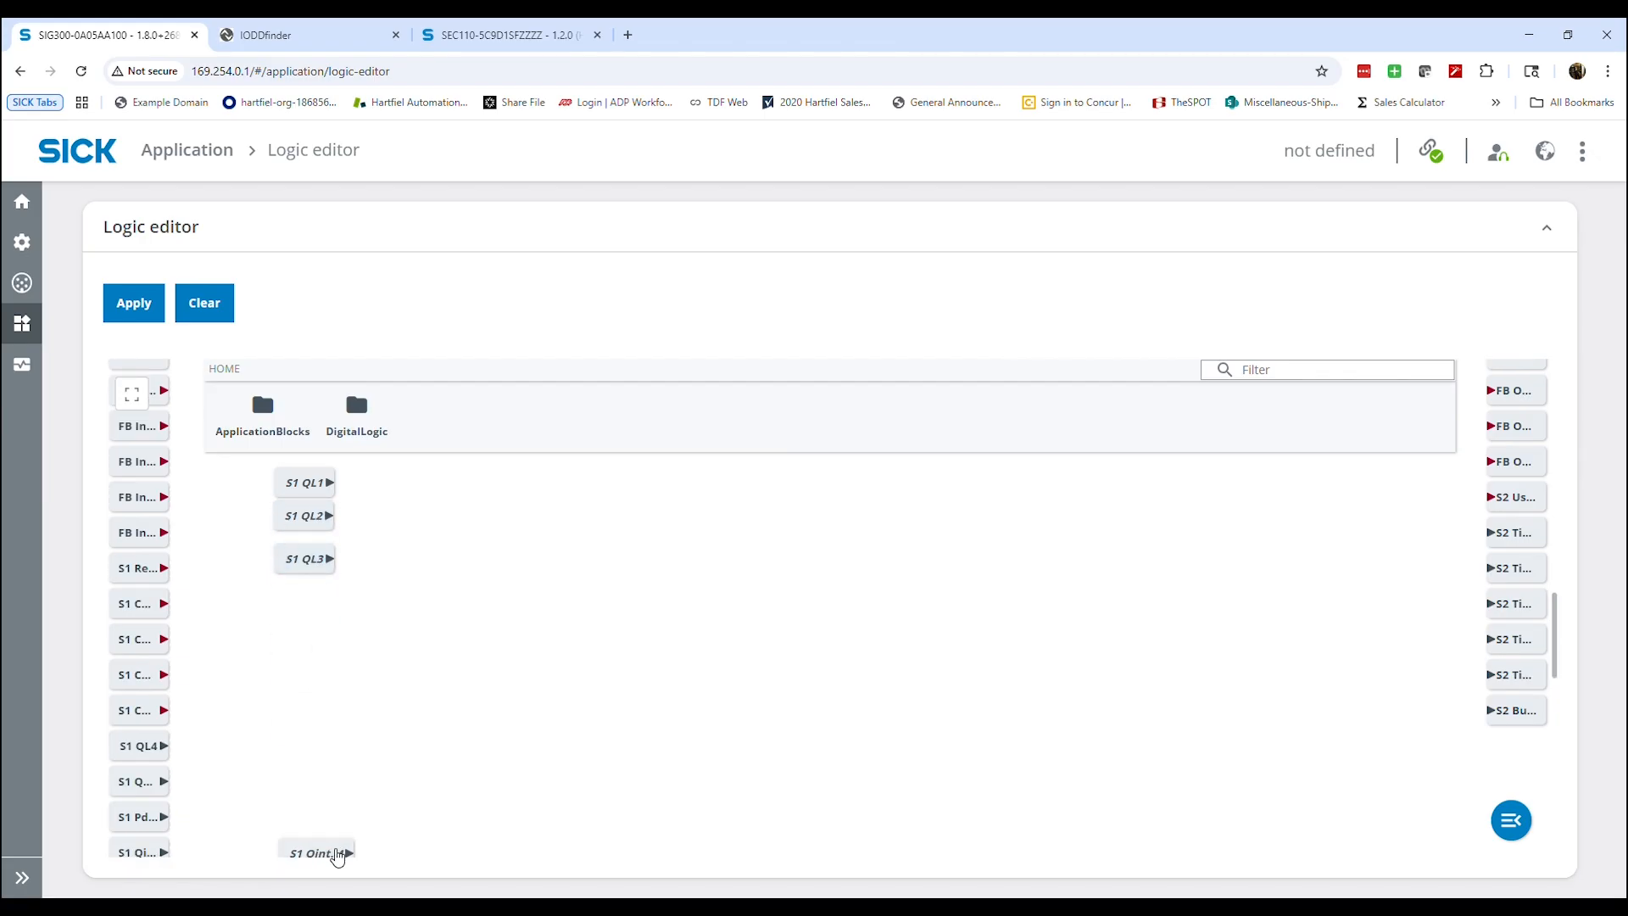
drag(336, 853, 330, 561)
Place the S5DO2 digital output on the canvas and return S5DO4 to the list of available outputs
scroll(289, 626, down, 1)
scroll(289, 632, down, 6)
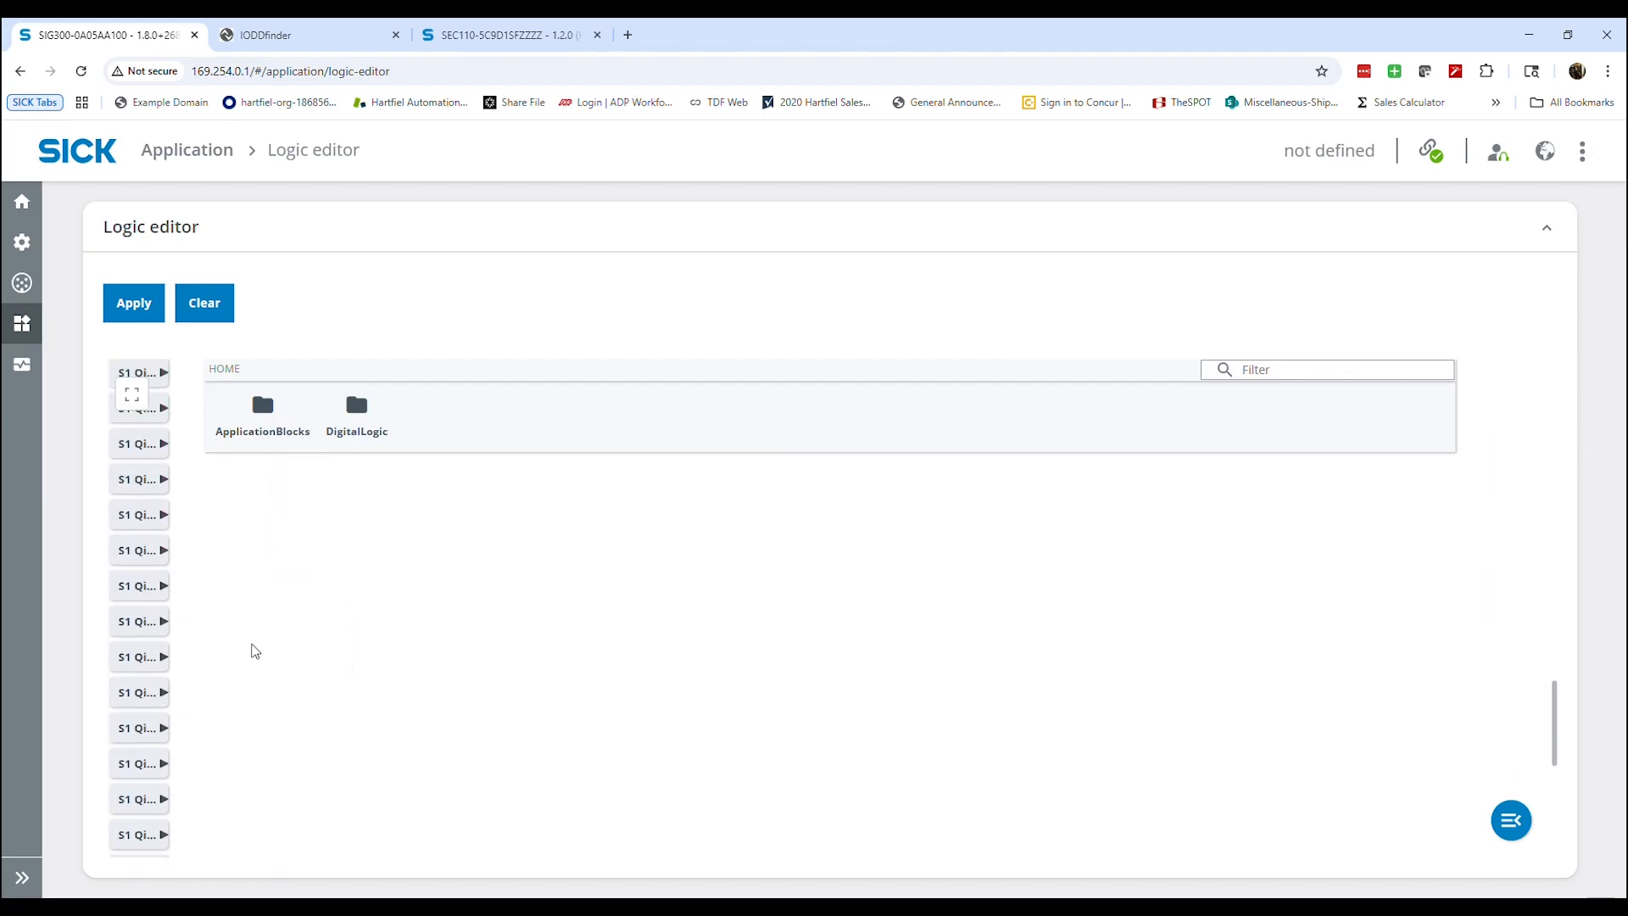
scroll(262, 660, up, 8)
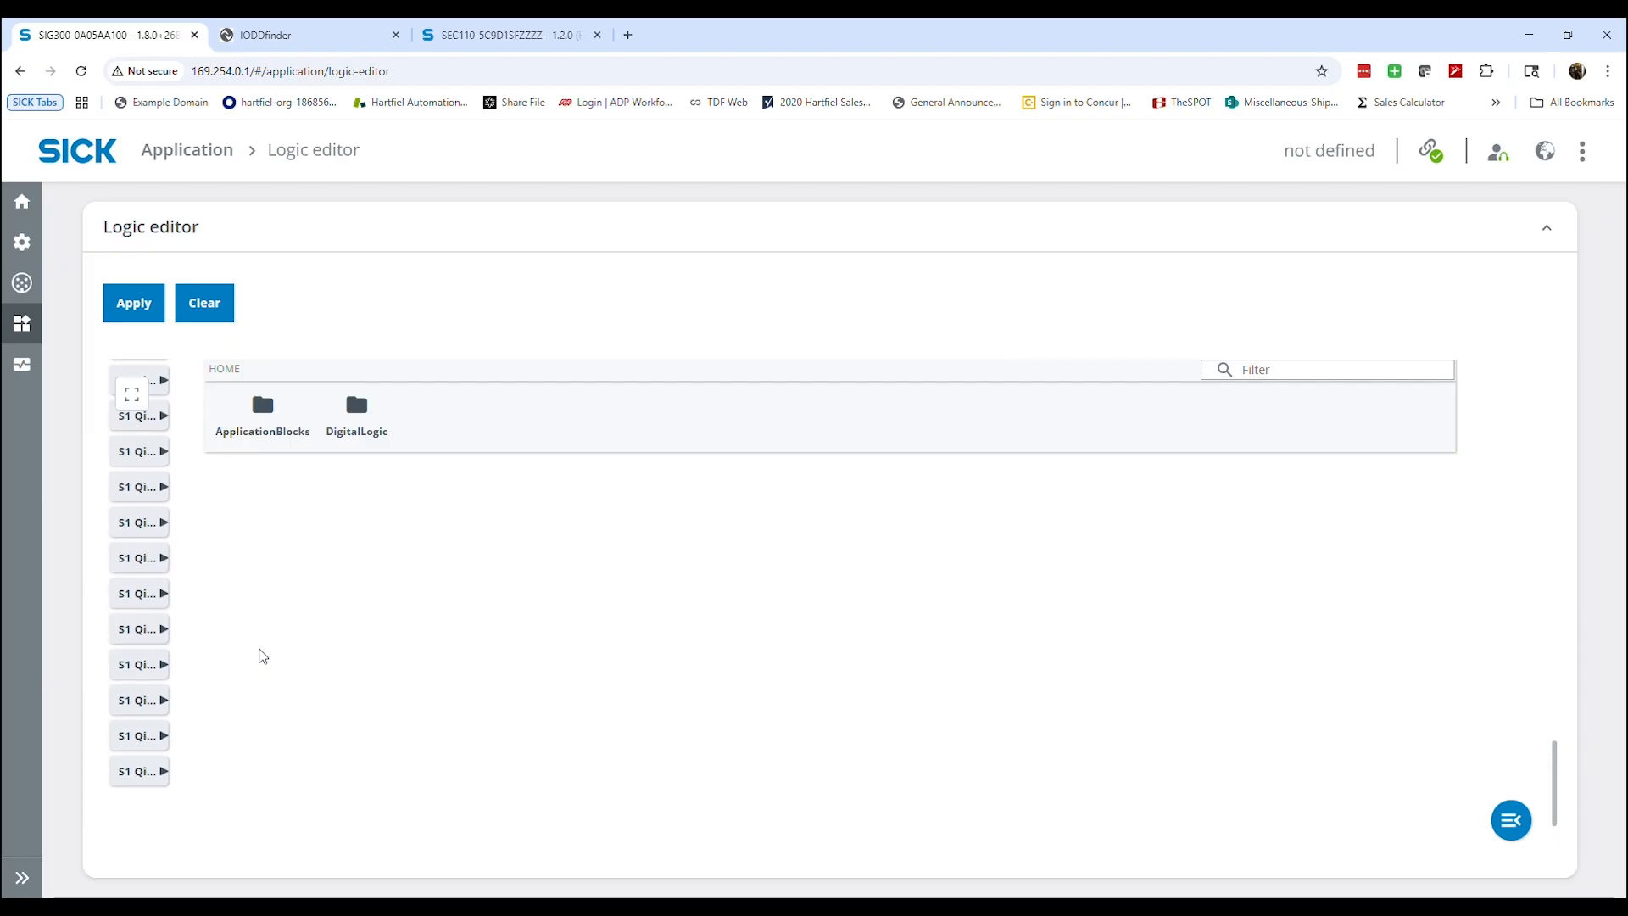
scroll(259, 658, up, 2)
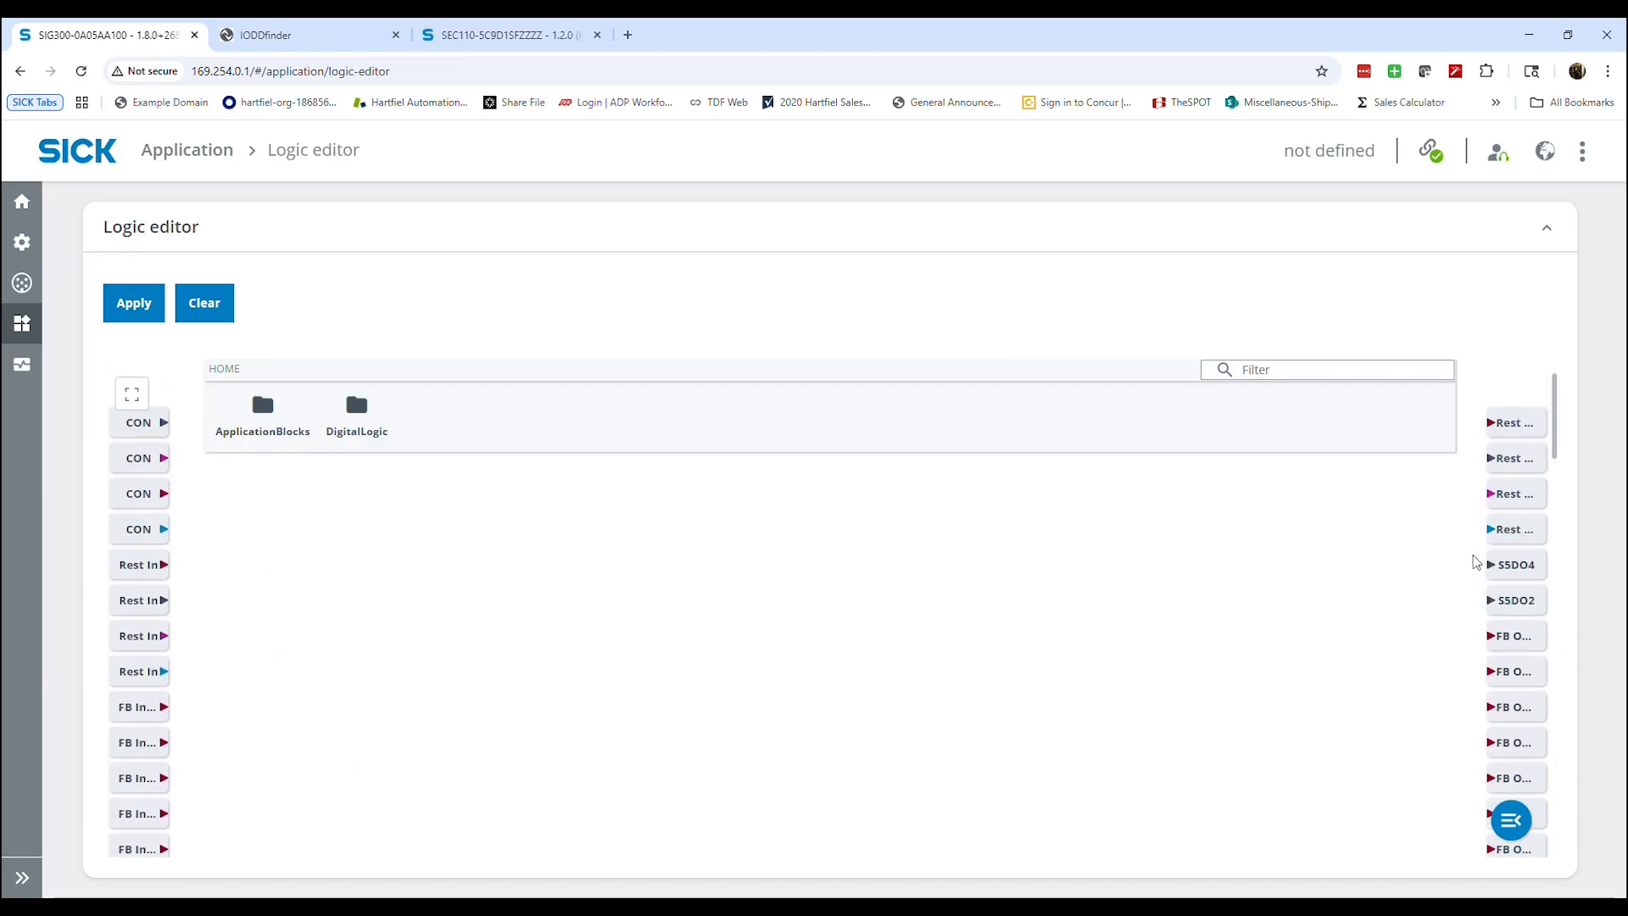
scroll(1522, 575, down, 3)
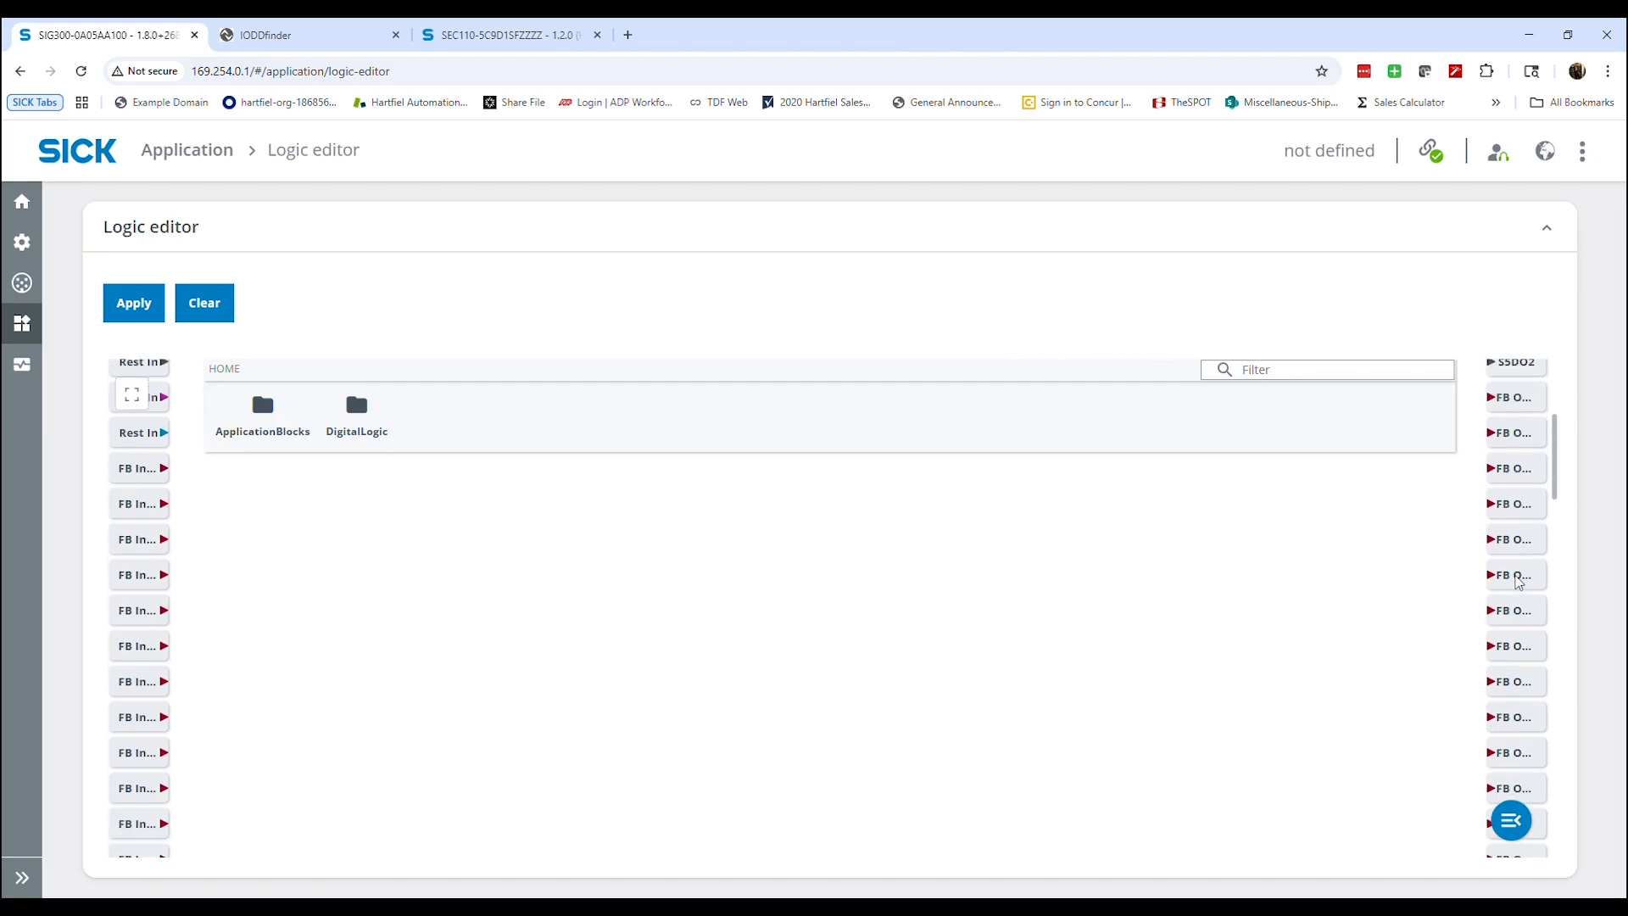
scroll(1523, 575, up, 5)
drag(1537, 649, 1530, 700)
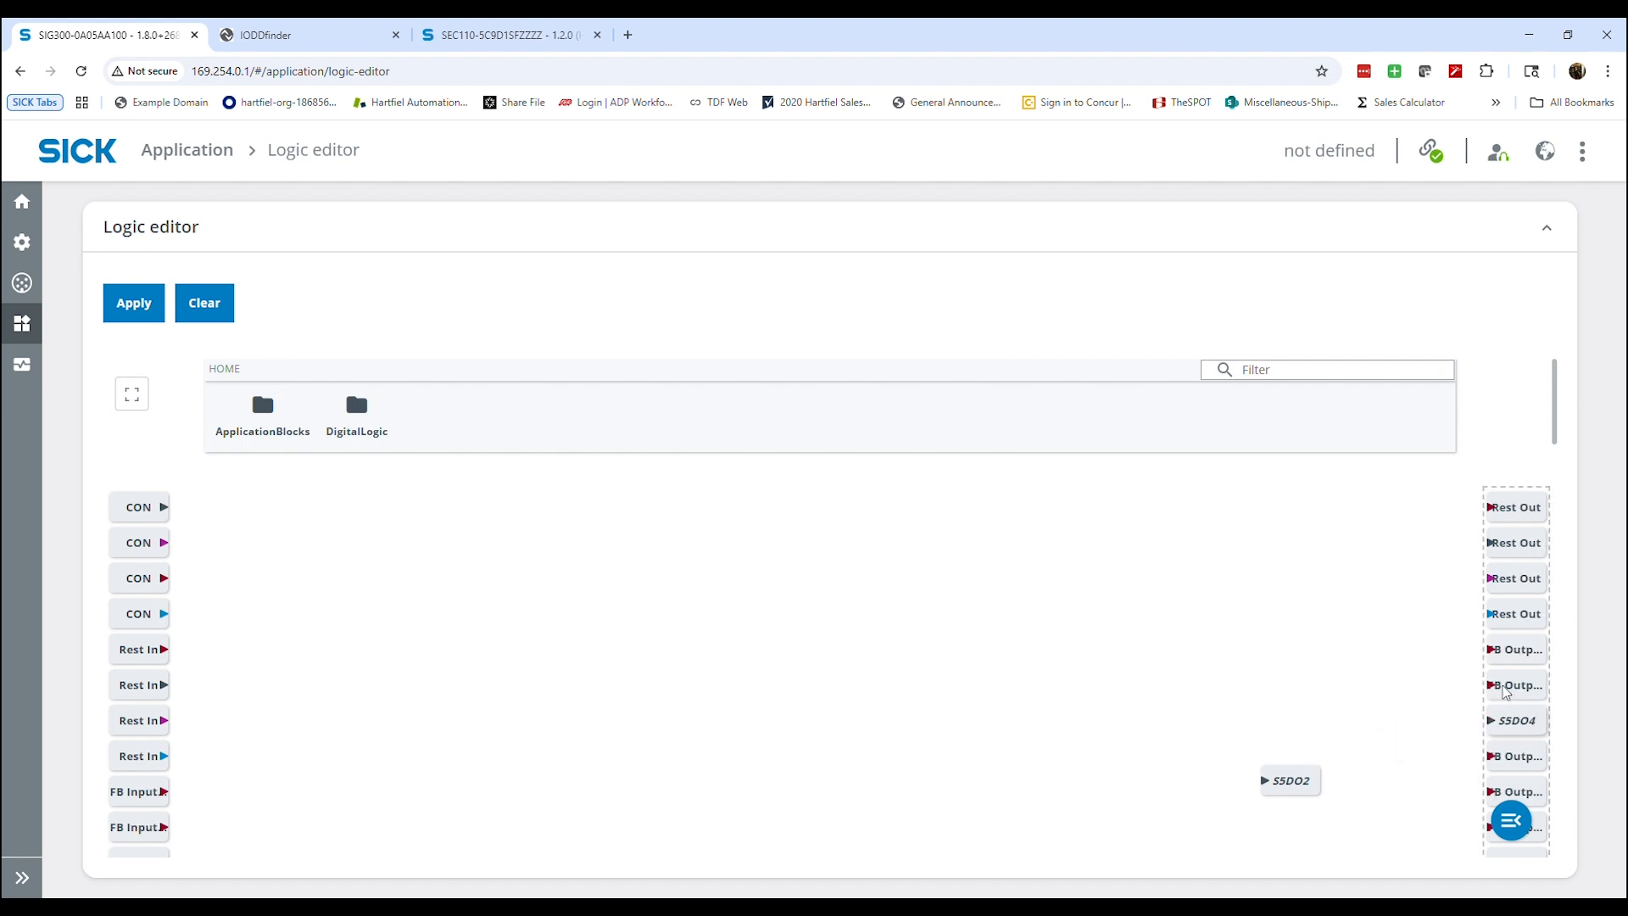
Place the light outputs S2 Tier 1 through S2 Tier 5 in a column on the canvas, opposite the sensor inputs
scroll(1384, 653, down, 4)
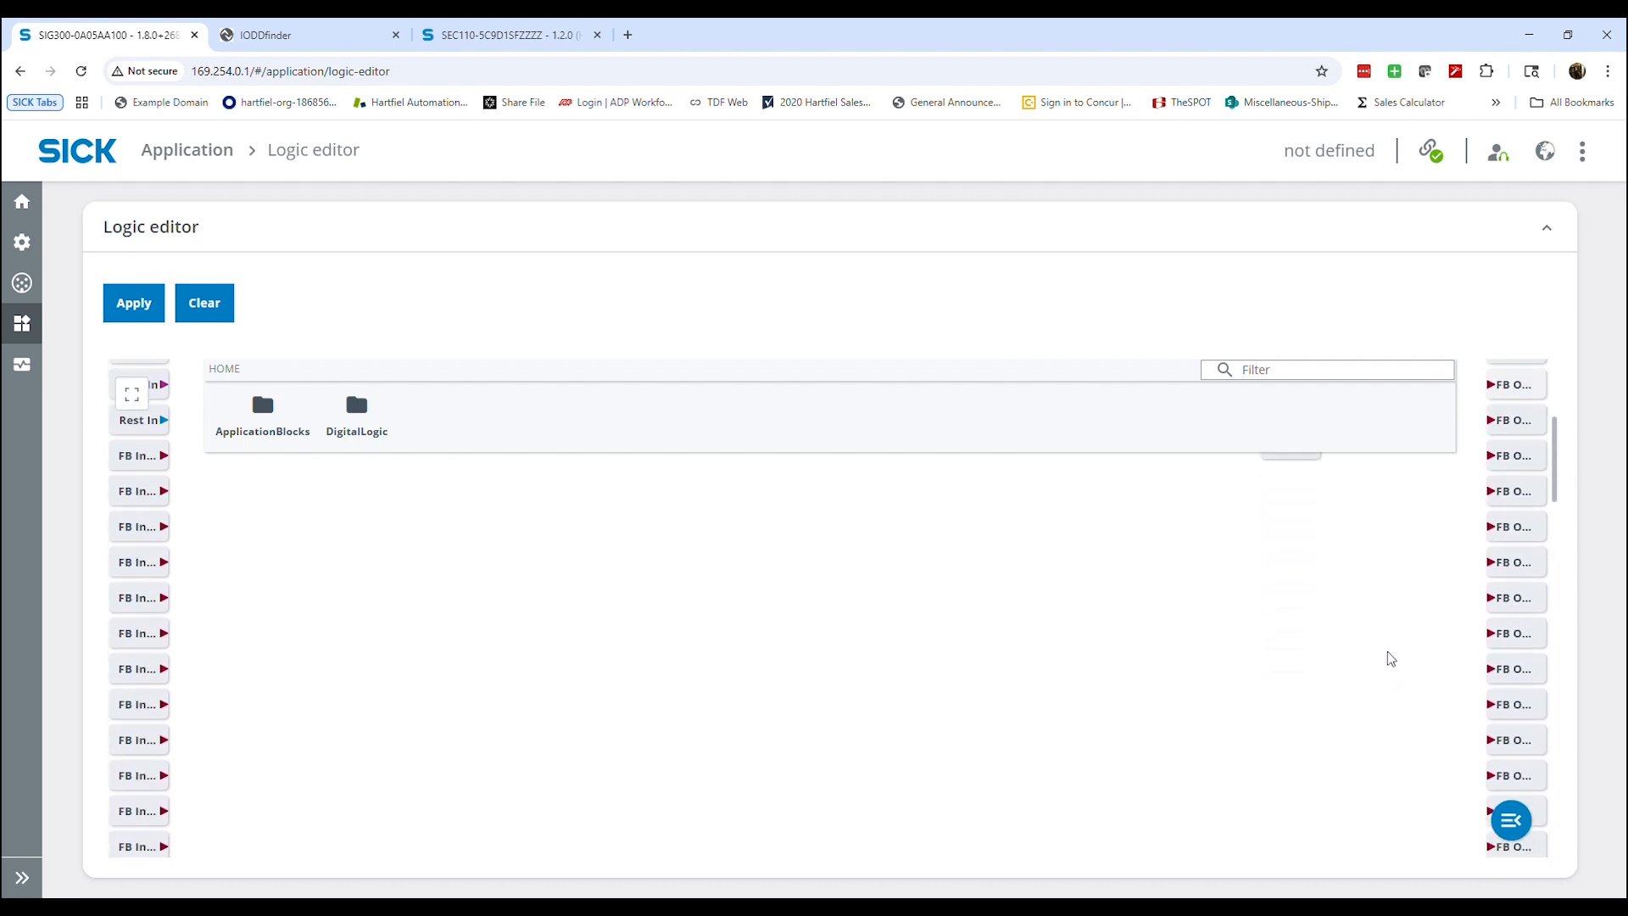
scroll(1391, 659, down, 5)
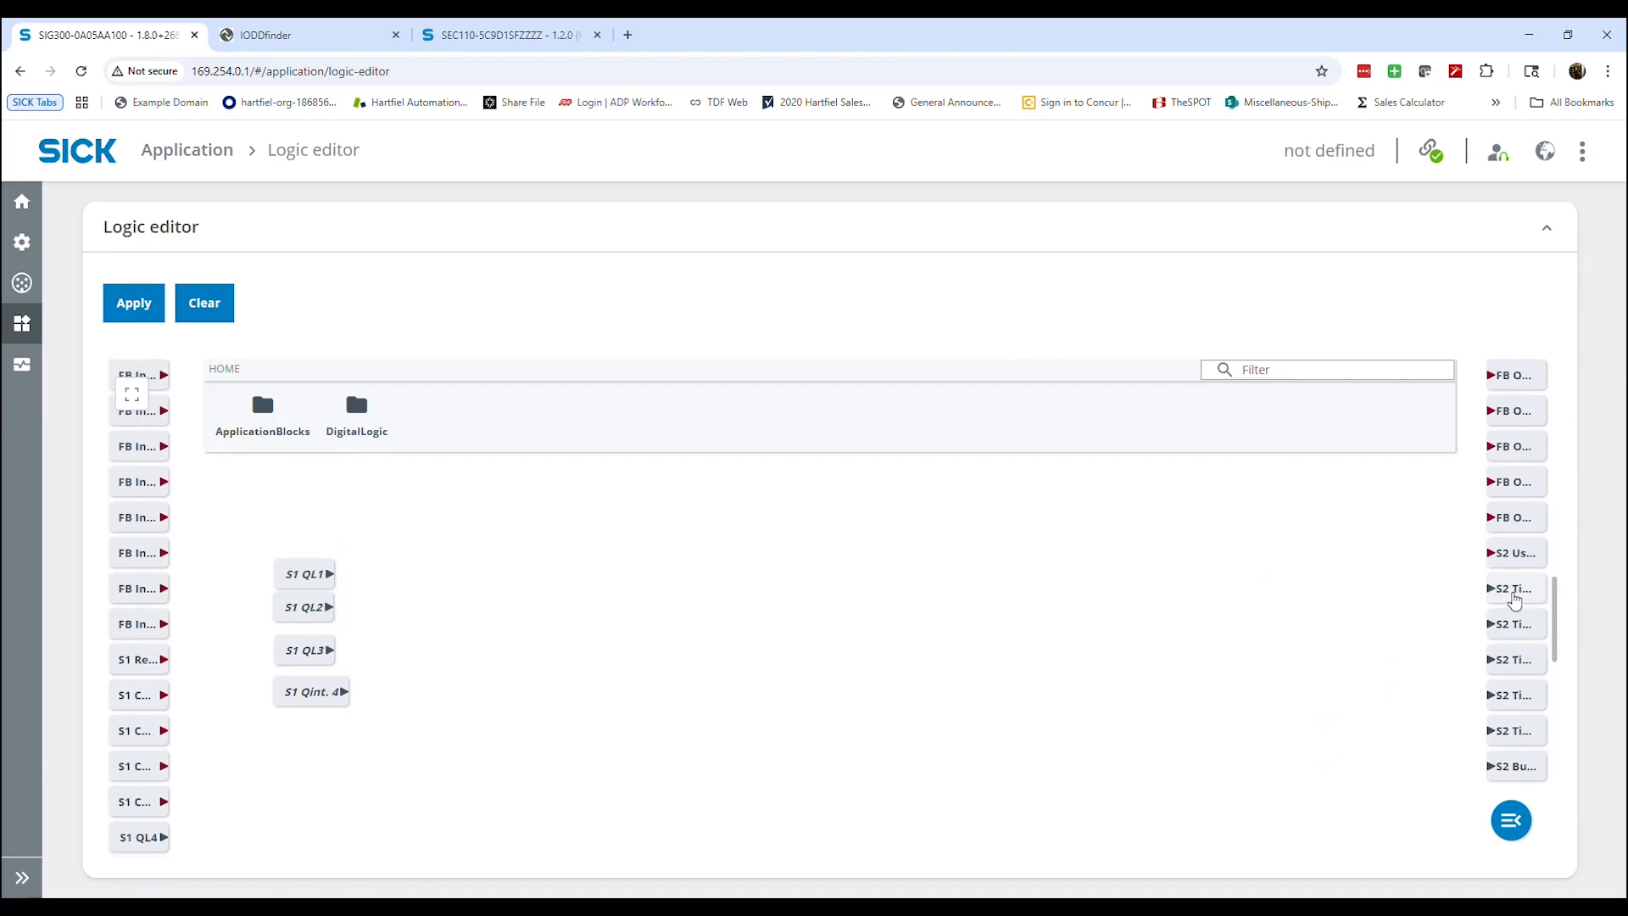
drag(1515, 600, 1268, 496)
drag(1517, 593, 1276, 527)
drag(1516, 601, 1273, 604)
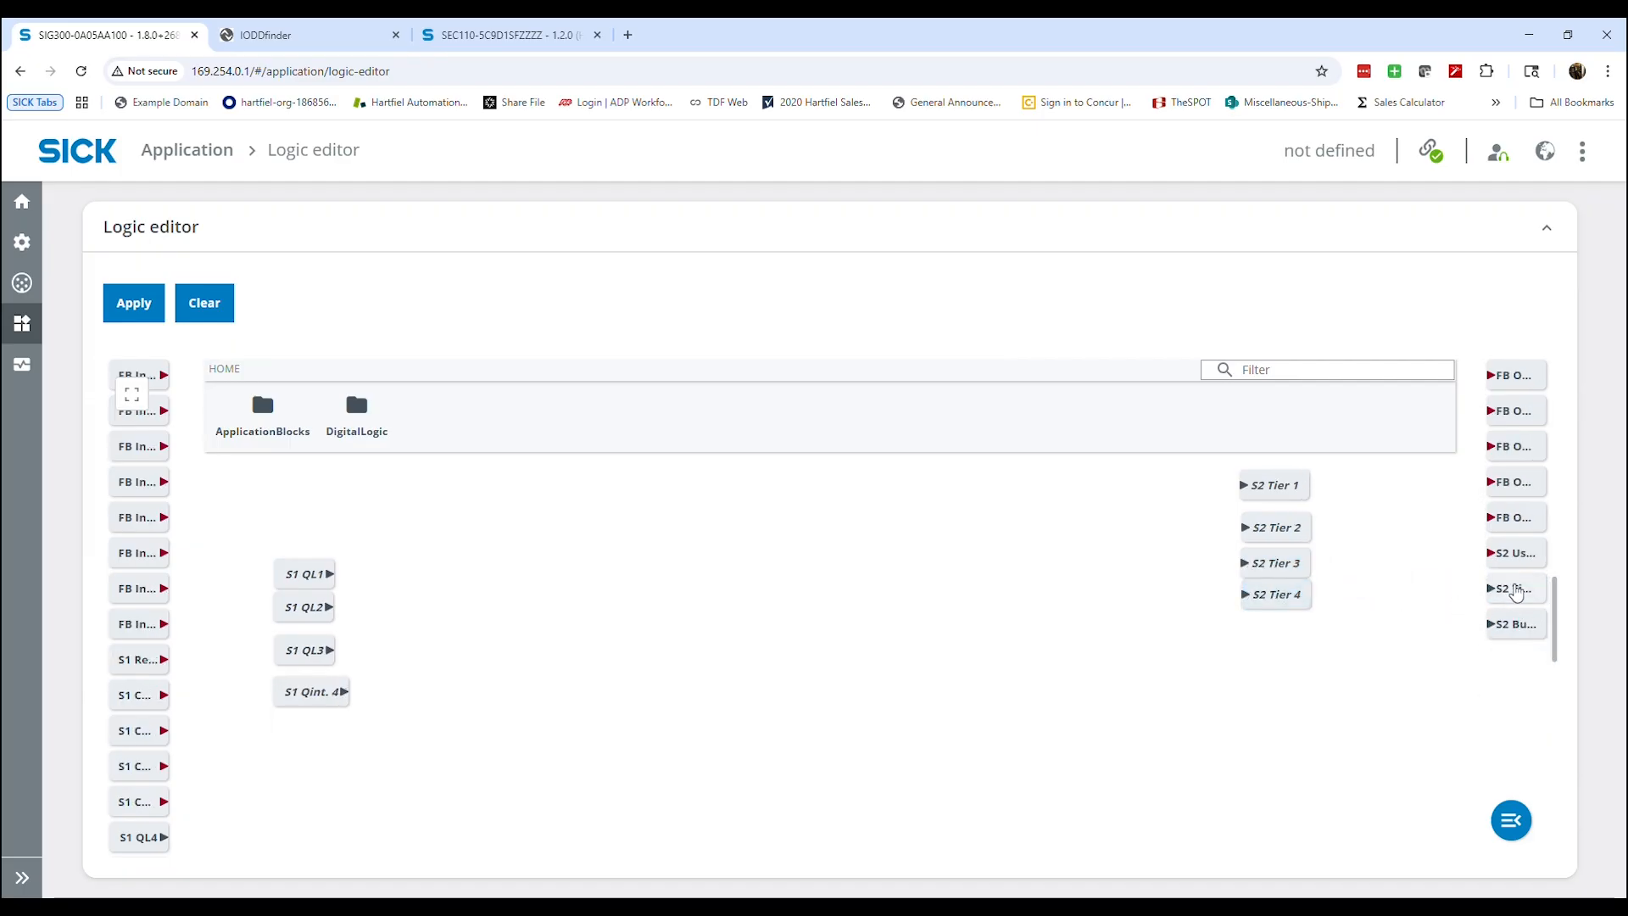
drag(1512, 593, 1269, 641)
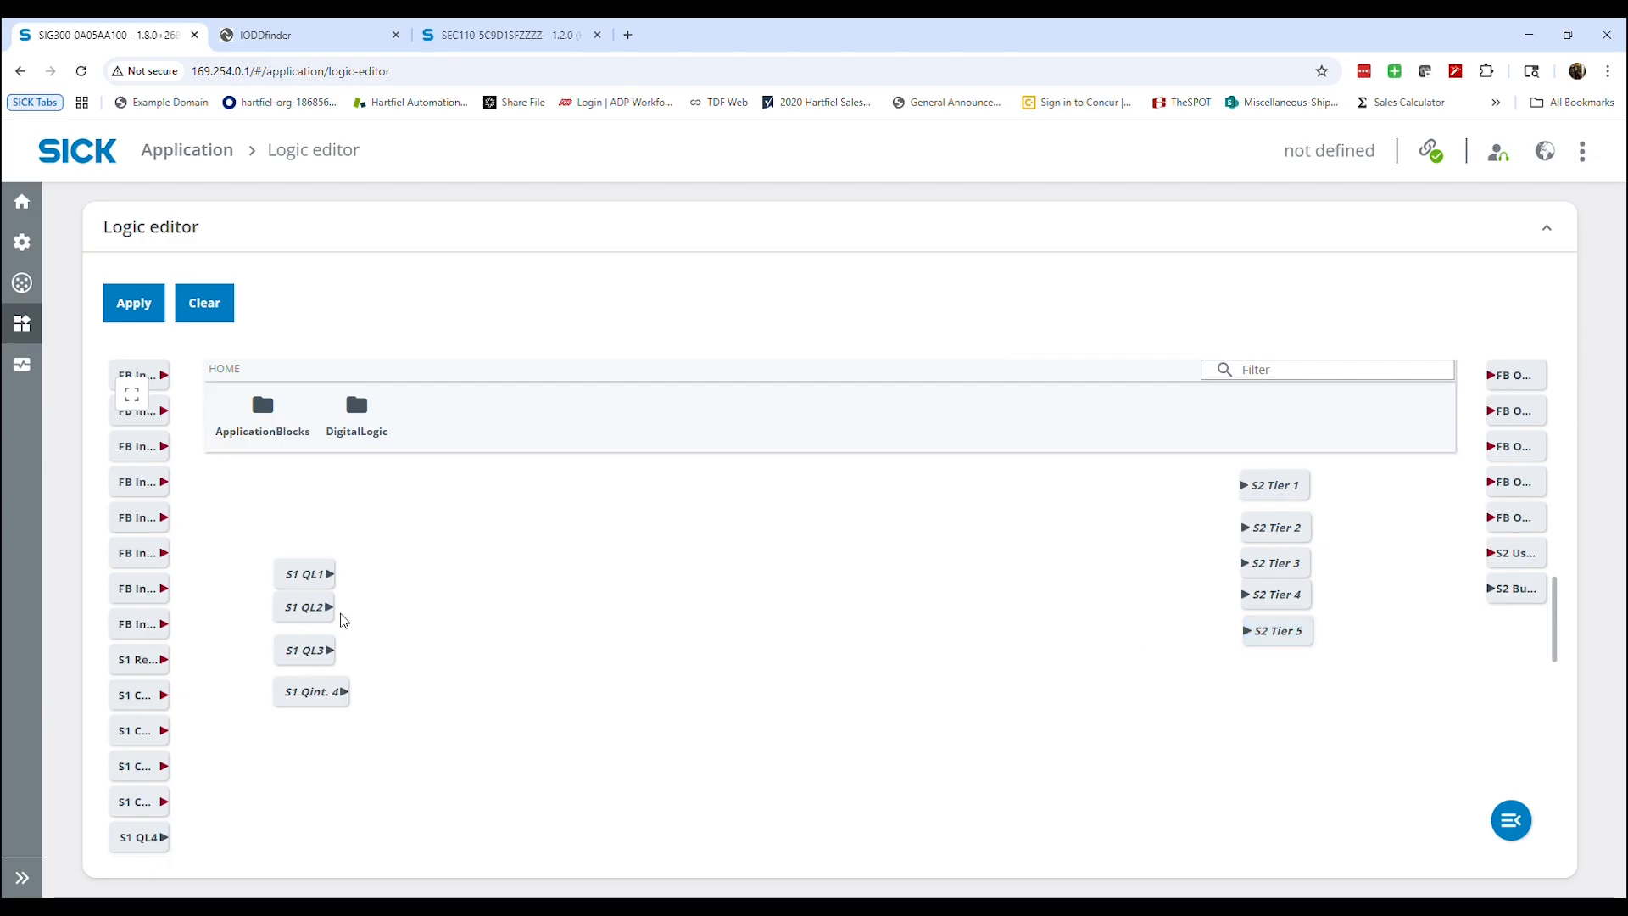
Shift the S1 QL1, QL2, QL3 and Qint. 4 input blocks up to the start of the canvas
drag(321, 588, 325, 627)
scroll(319, 534, down, 16)
scroll(328, 636, down, 10)
scroll(330, 645, down, 4)
drag(331, 749, 326, 653)
scroll(339, 669, down, 11)
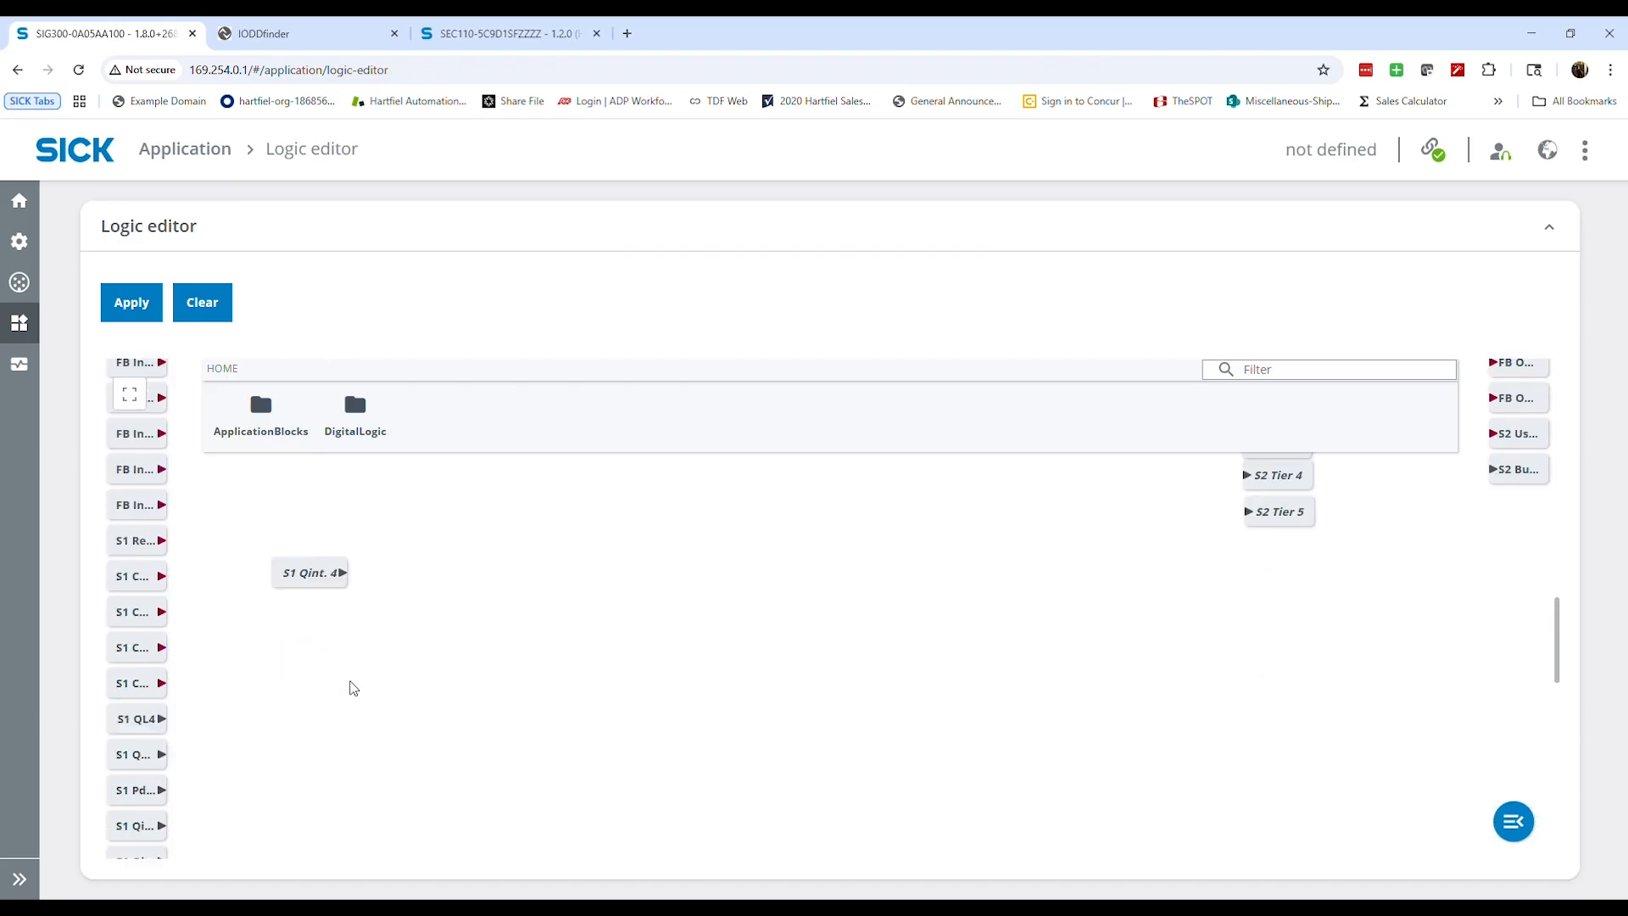
scroll(351, 688, up, 3)
drag(322, 818, 314, 653)
scroll(315, 653, down, 14)
Arrange the S2 Tier 1 to Tier 5 outputs in a spaced column above S5DO2, level with the sensor inputs
drag(1265, 489, 1385, 739)
scroll(1299, 560, down, 14)
scroll(1323, 555, down, 14)
scroll(1319, 705, down, 14)
scroll(1297, 741, up, 1)
scroll(1356, 737, down, 14)
drag(1303, 644, 1331, 559)
scroll(1133, 708, up, 5)
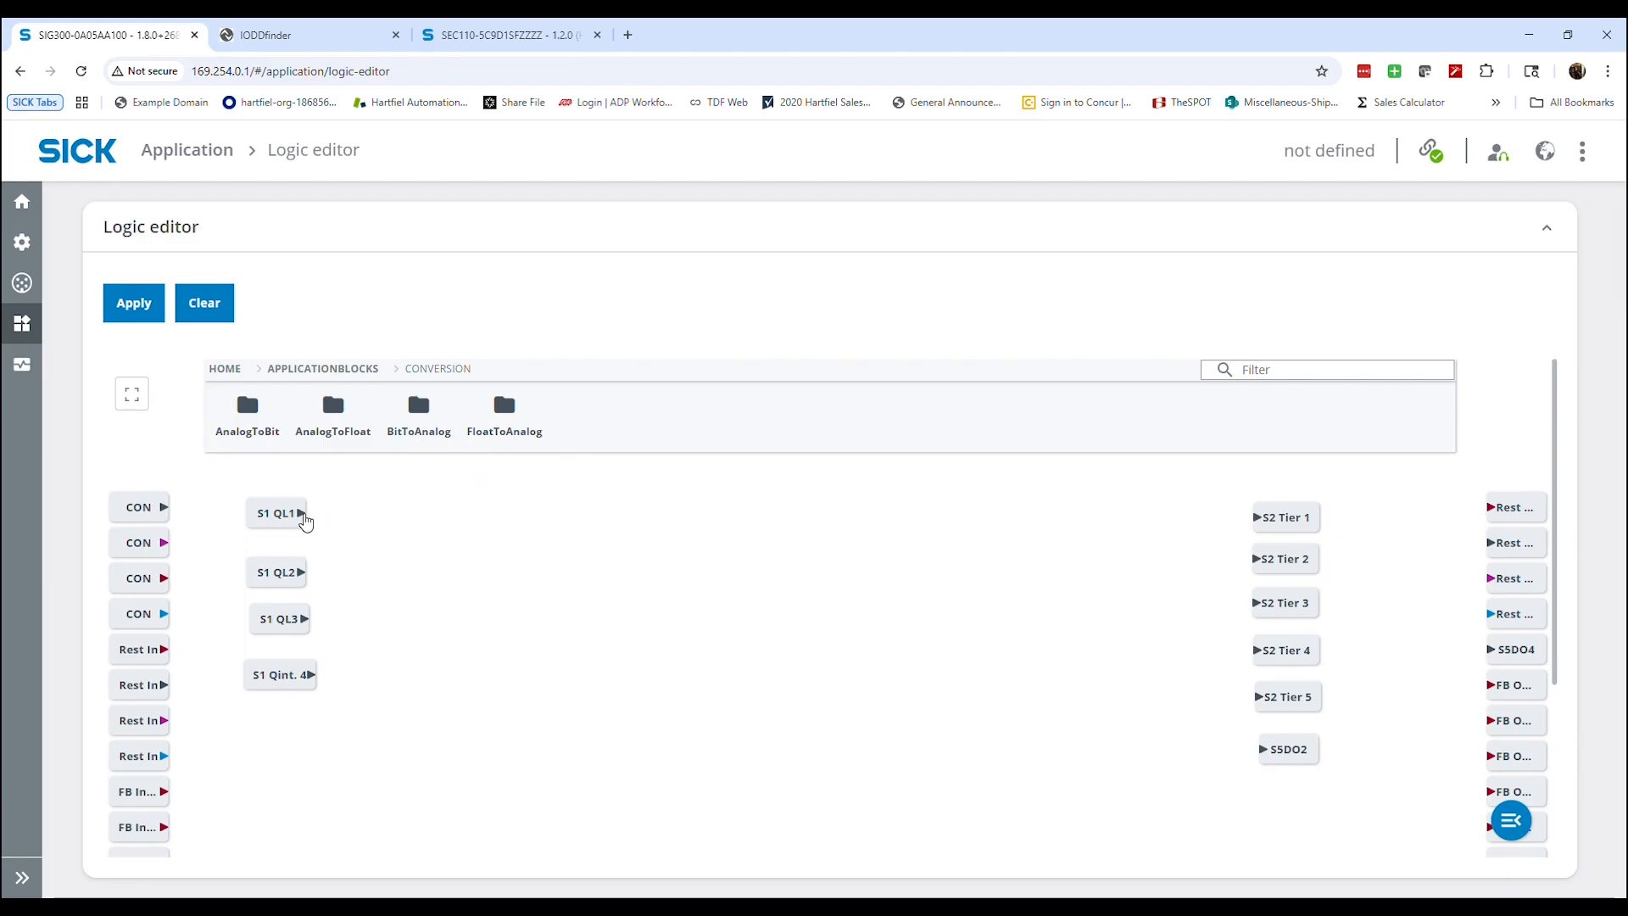
Connect S1 QL1 to S2 Tier 1, S1 QL2 to S2 Tier 2 and S1 QL3 to S2 Tier 3, and apply the logic
drag(301, 514, 1197, 527)
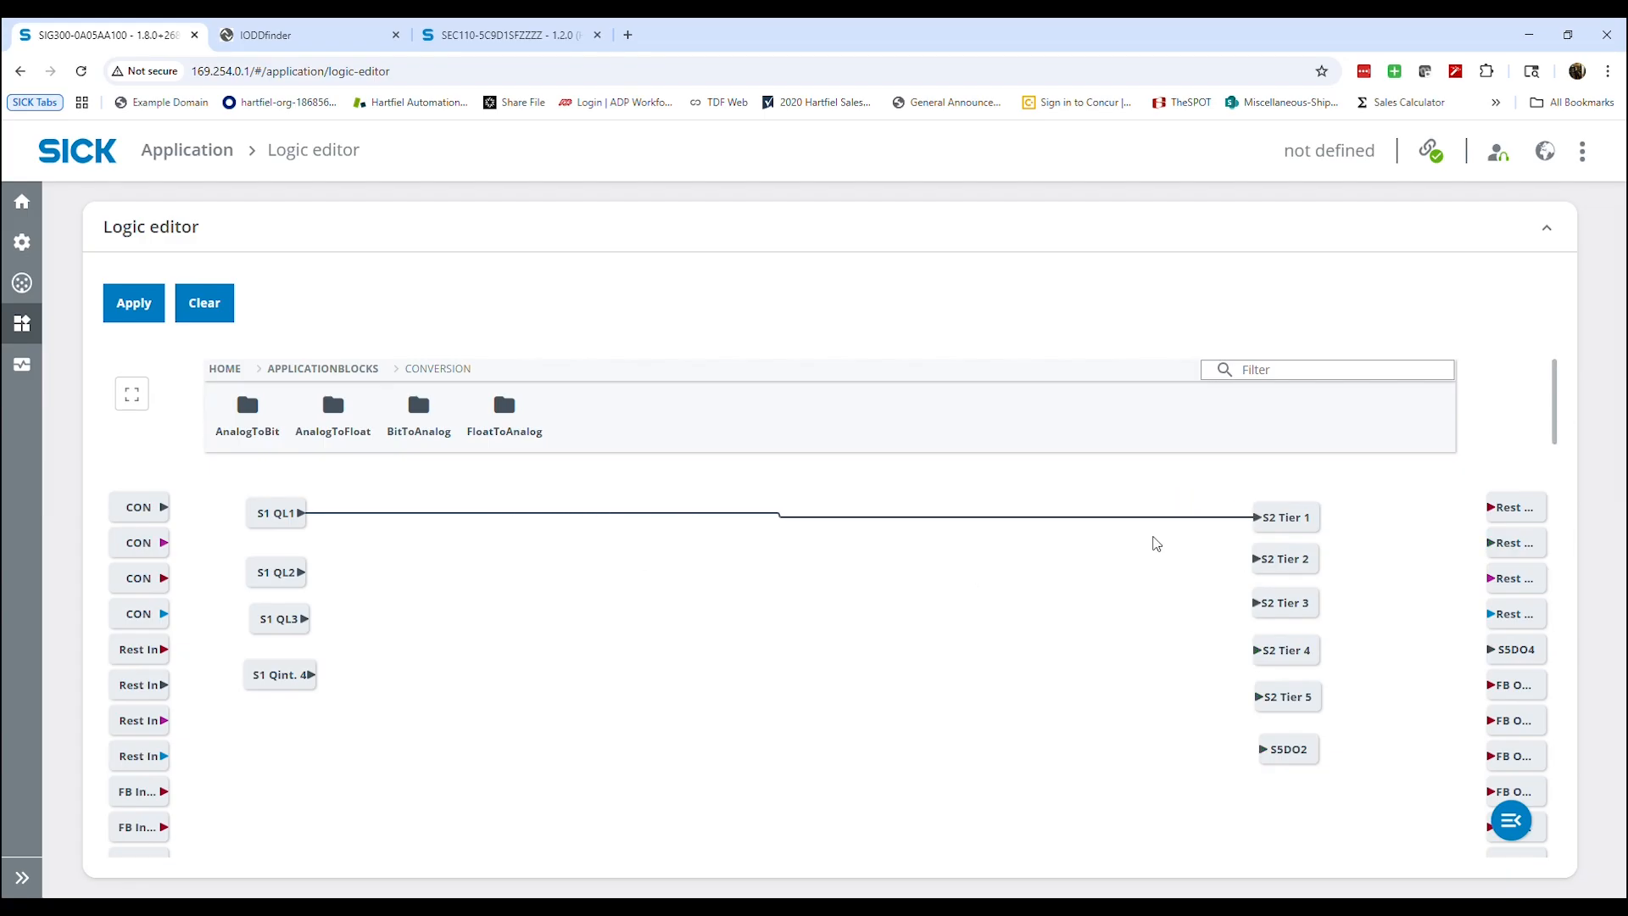
drag(302, 573, 1187, 579)
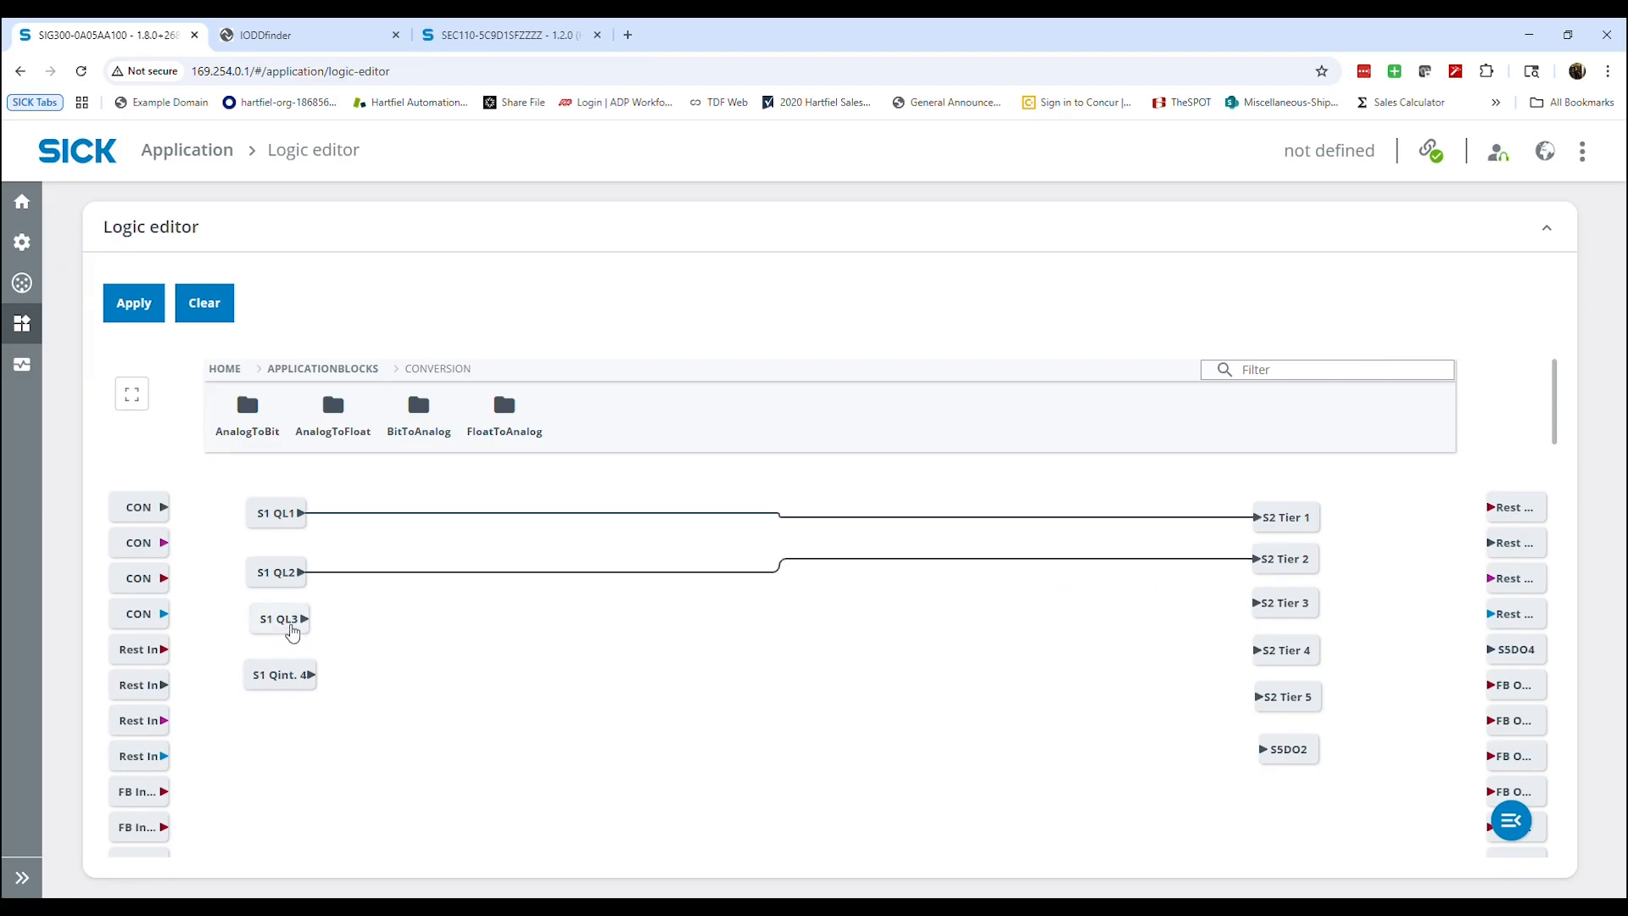
drag(266, 634, 1205, 612)
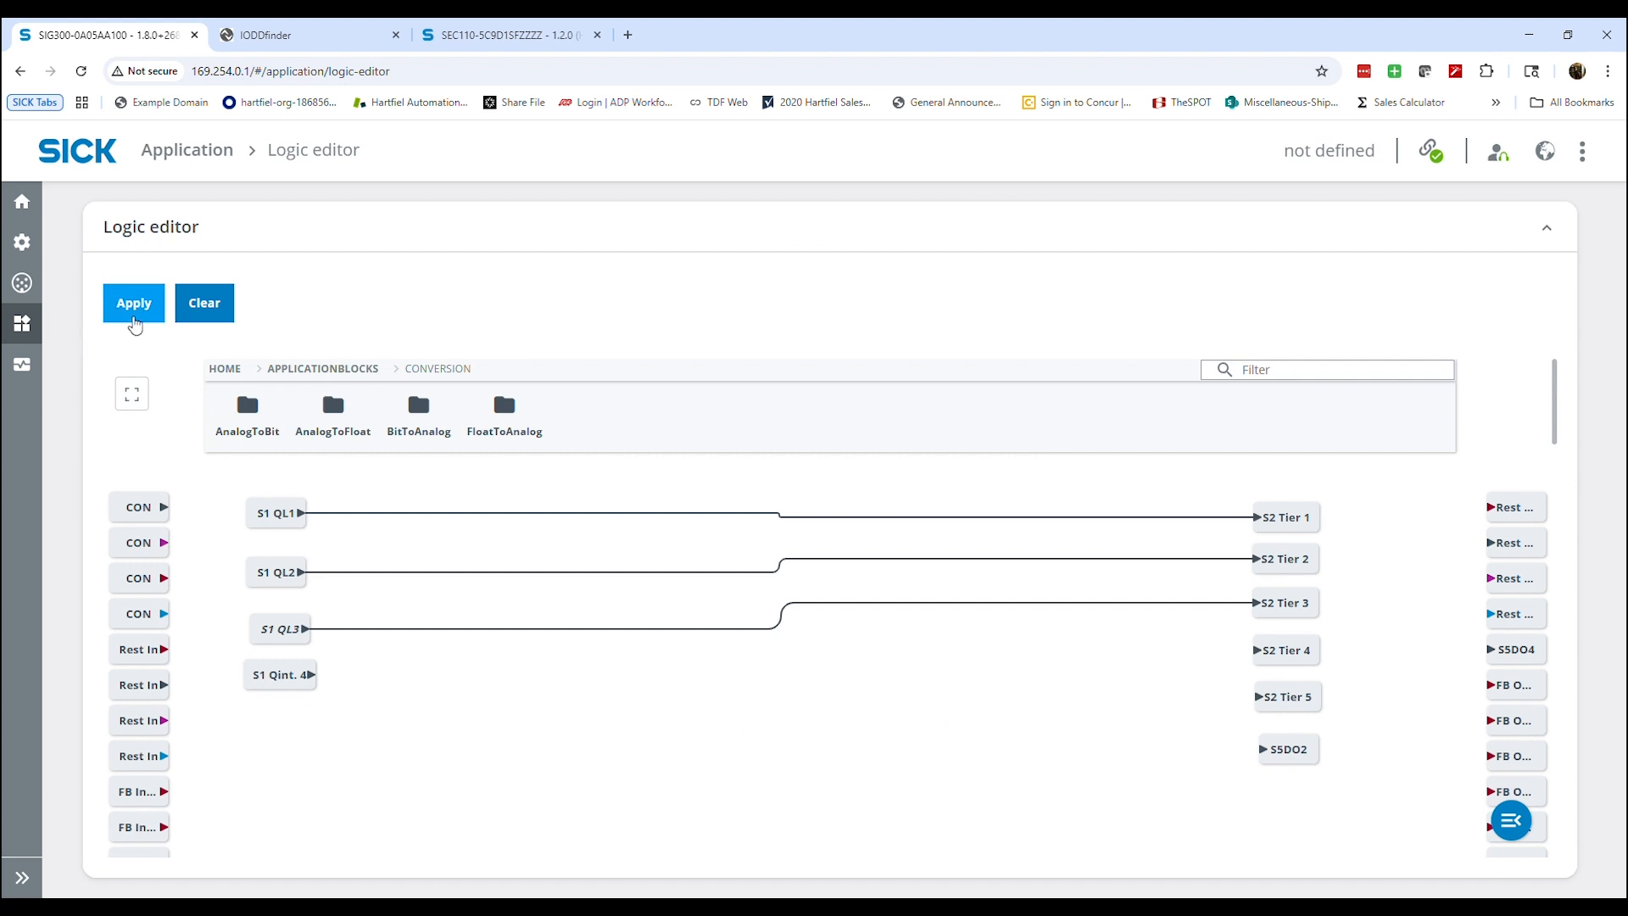
click(133, 310)
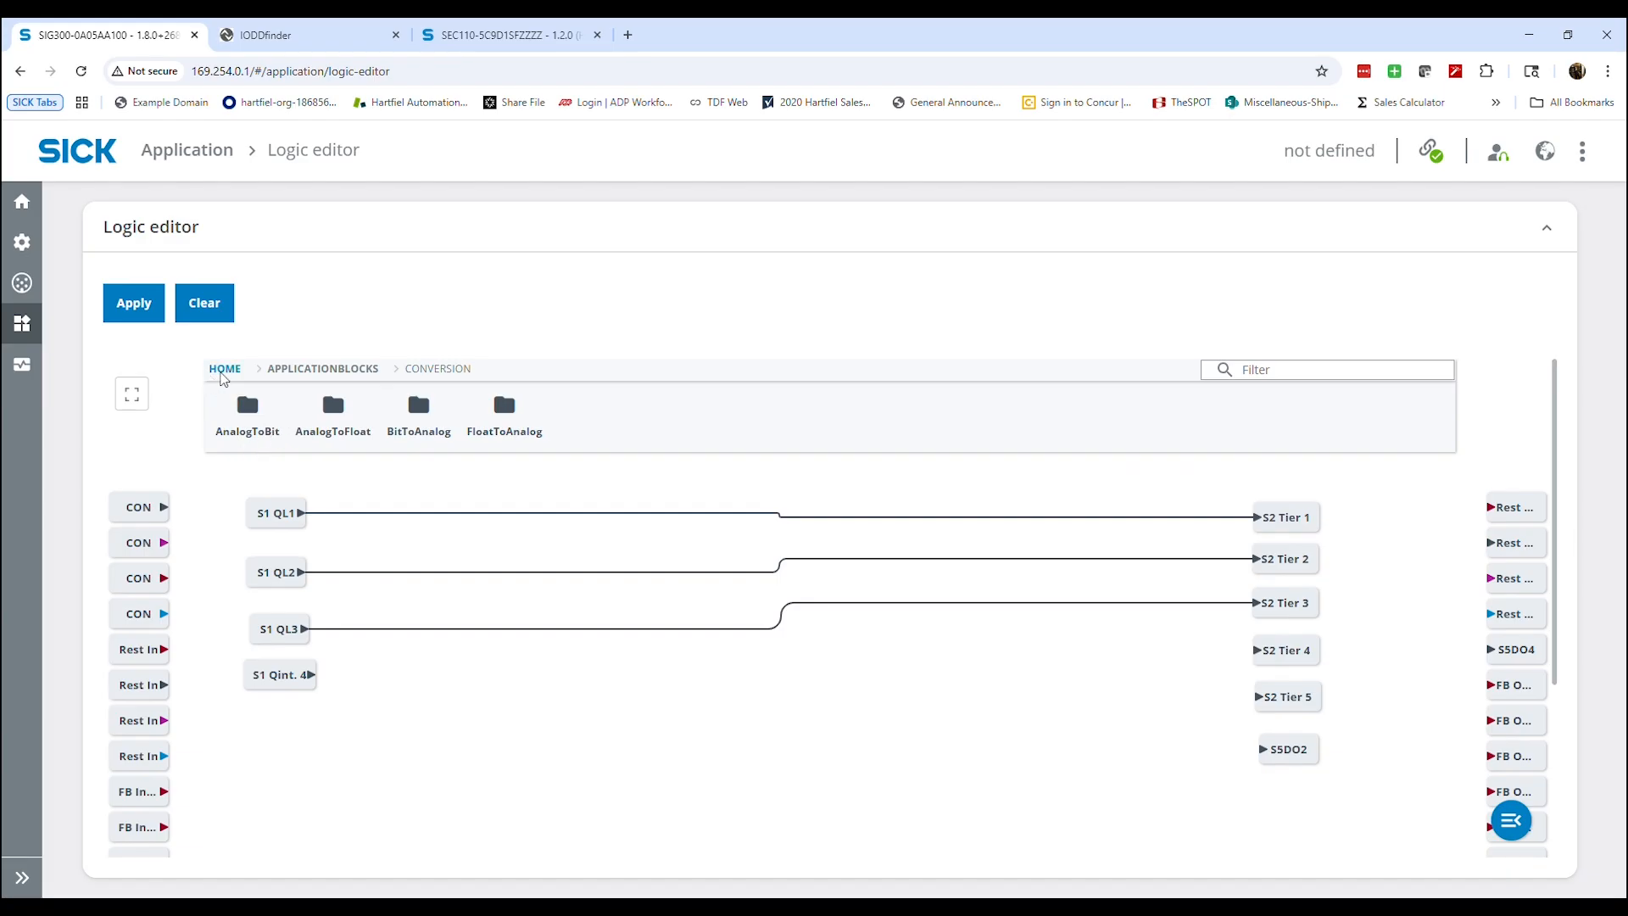
Add a count block from the arithmetic Counter application blocks to the canvas, below the three connections
click(225, 367)
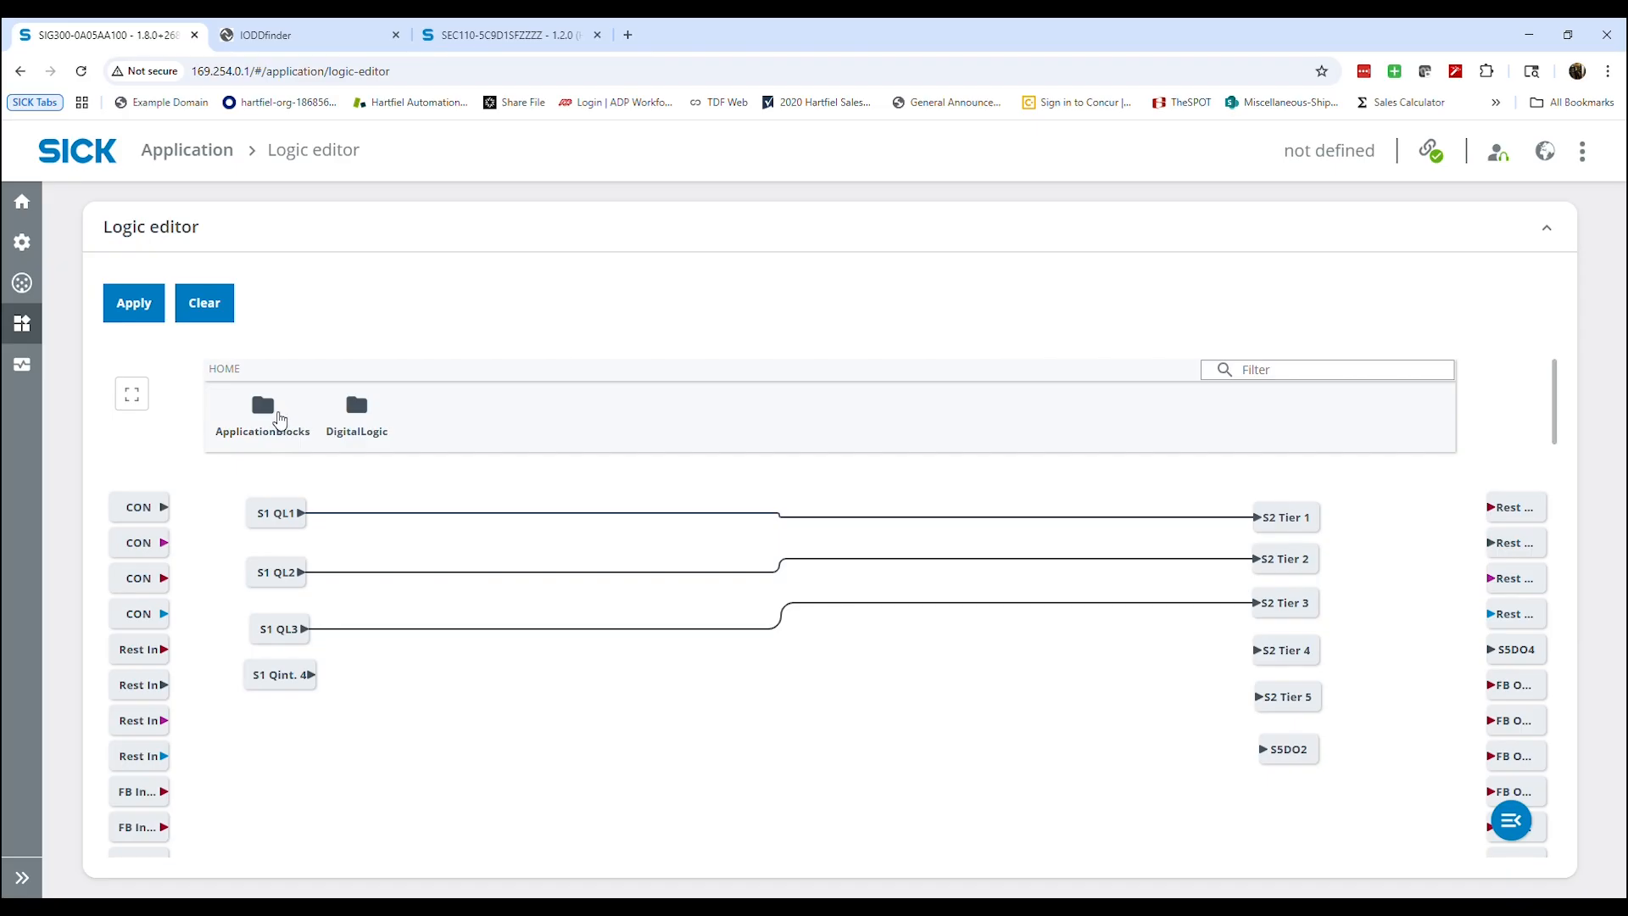
click(269, 410)
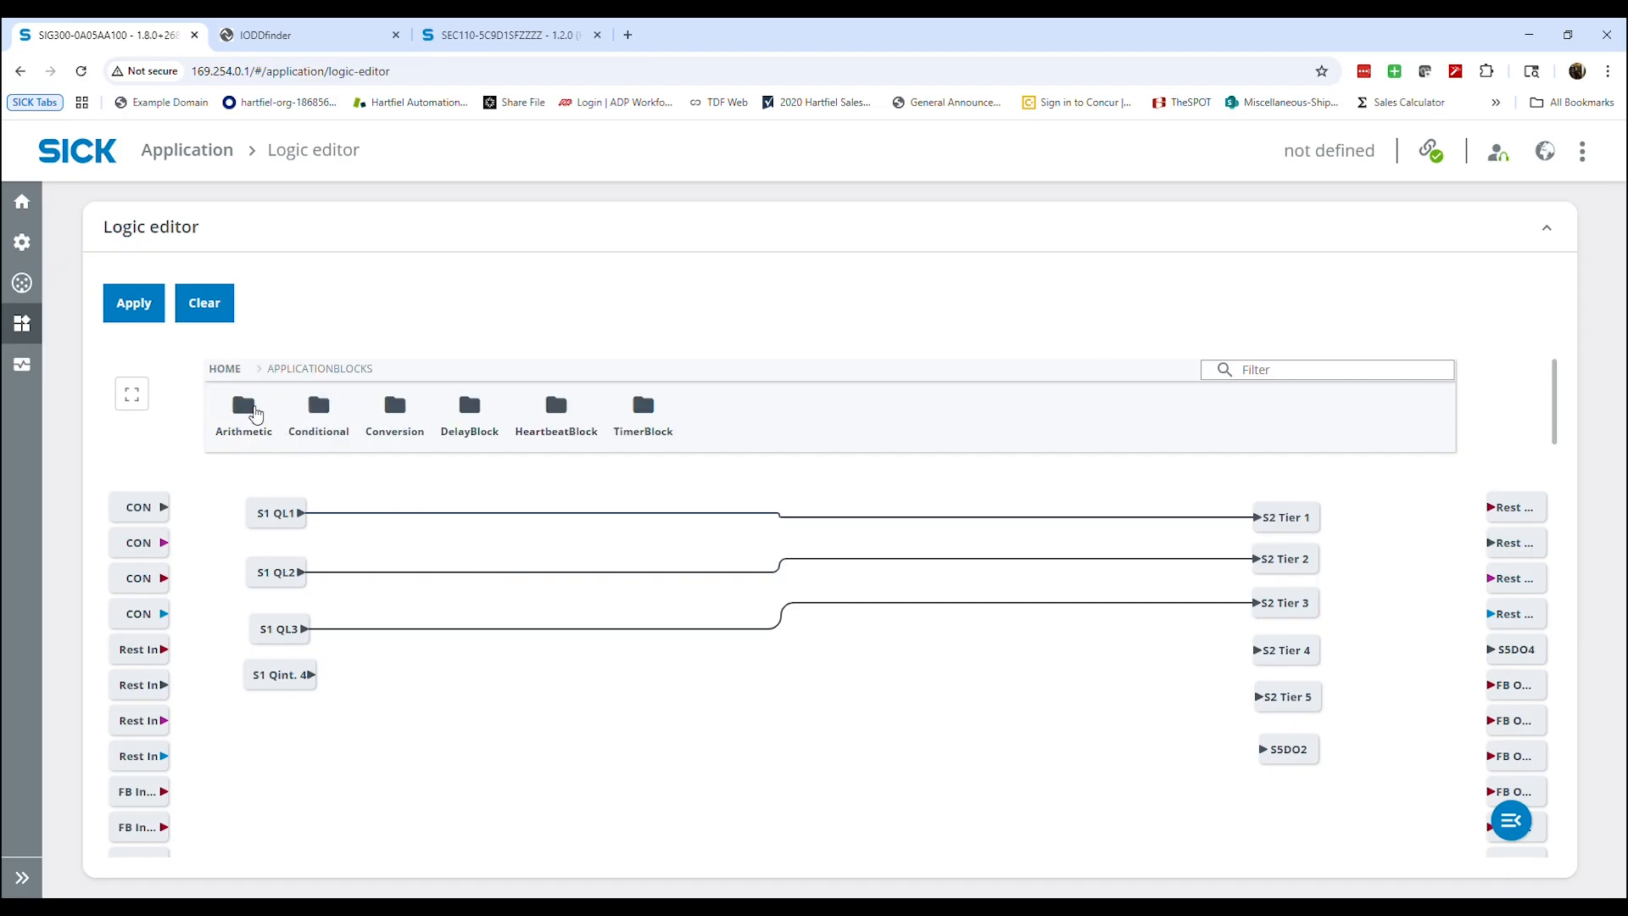
click(249, 408)
click(241, 411)
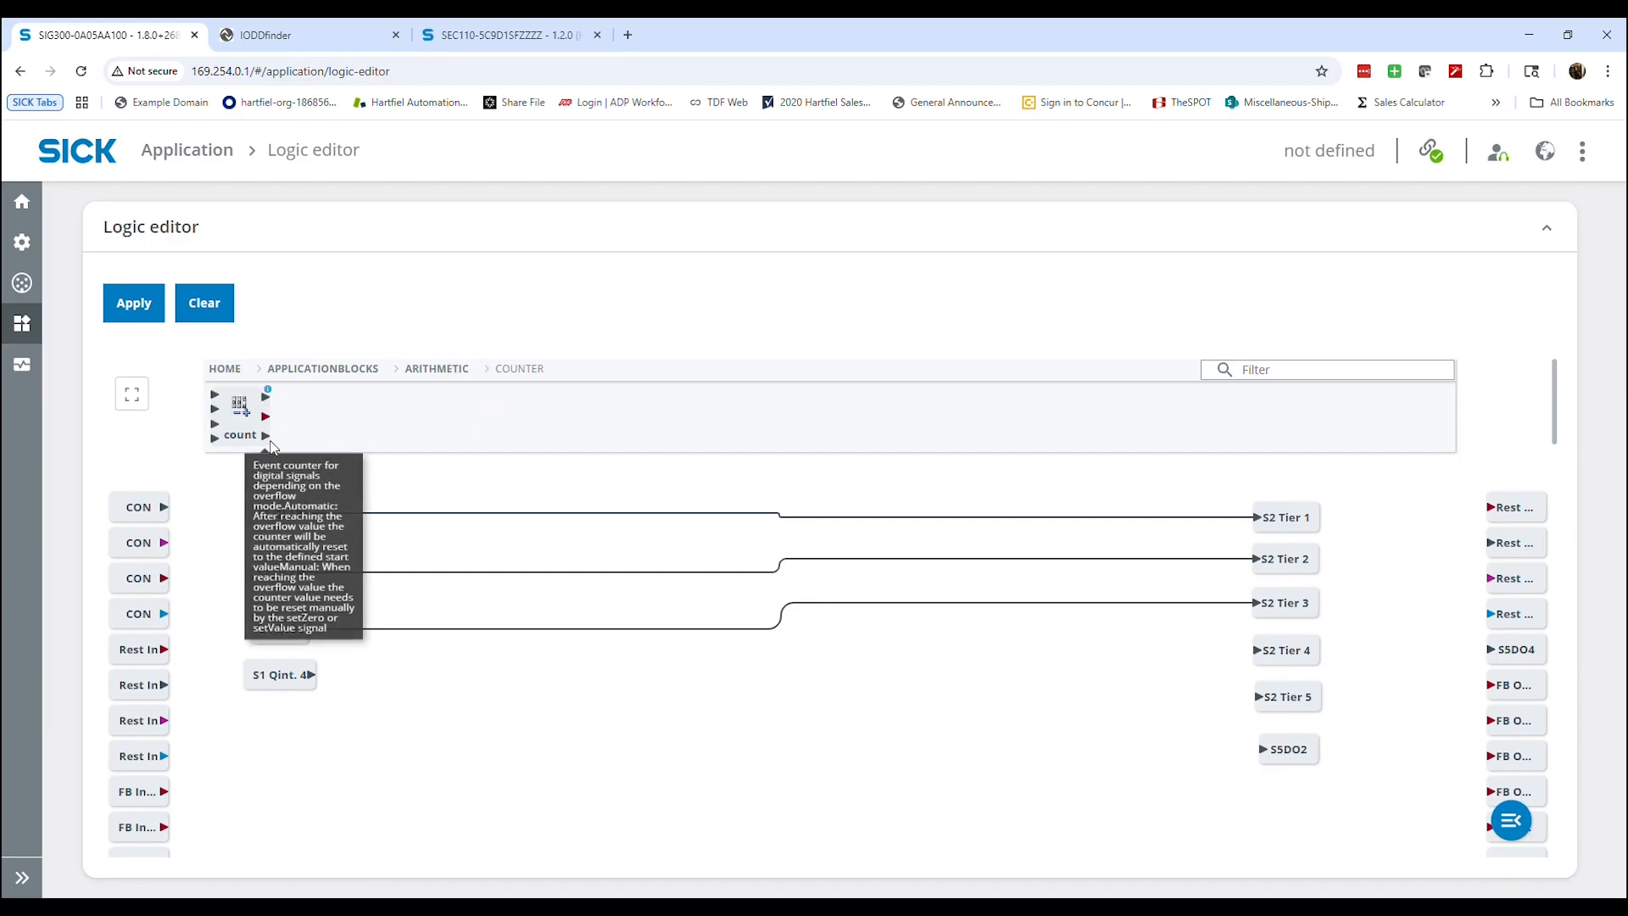
drag(240, 405, 695, 729)
click(691, 716)
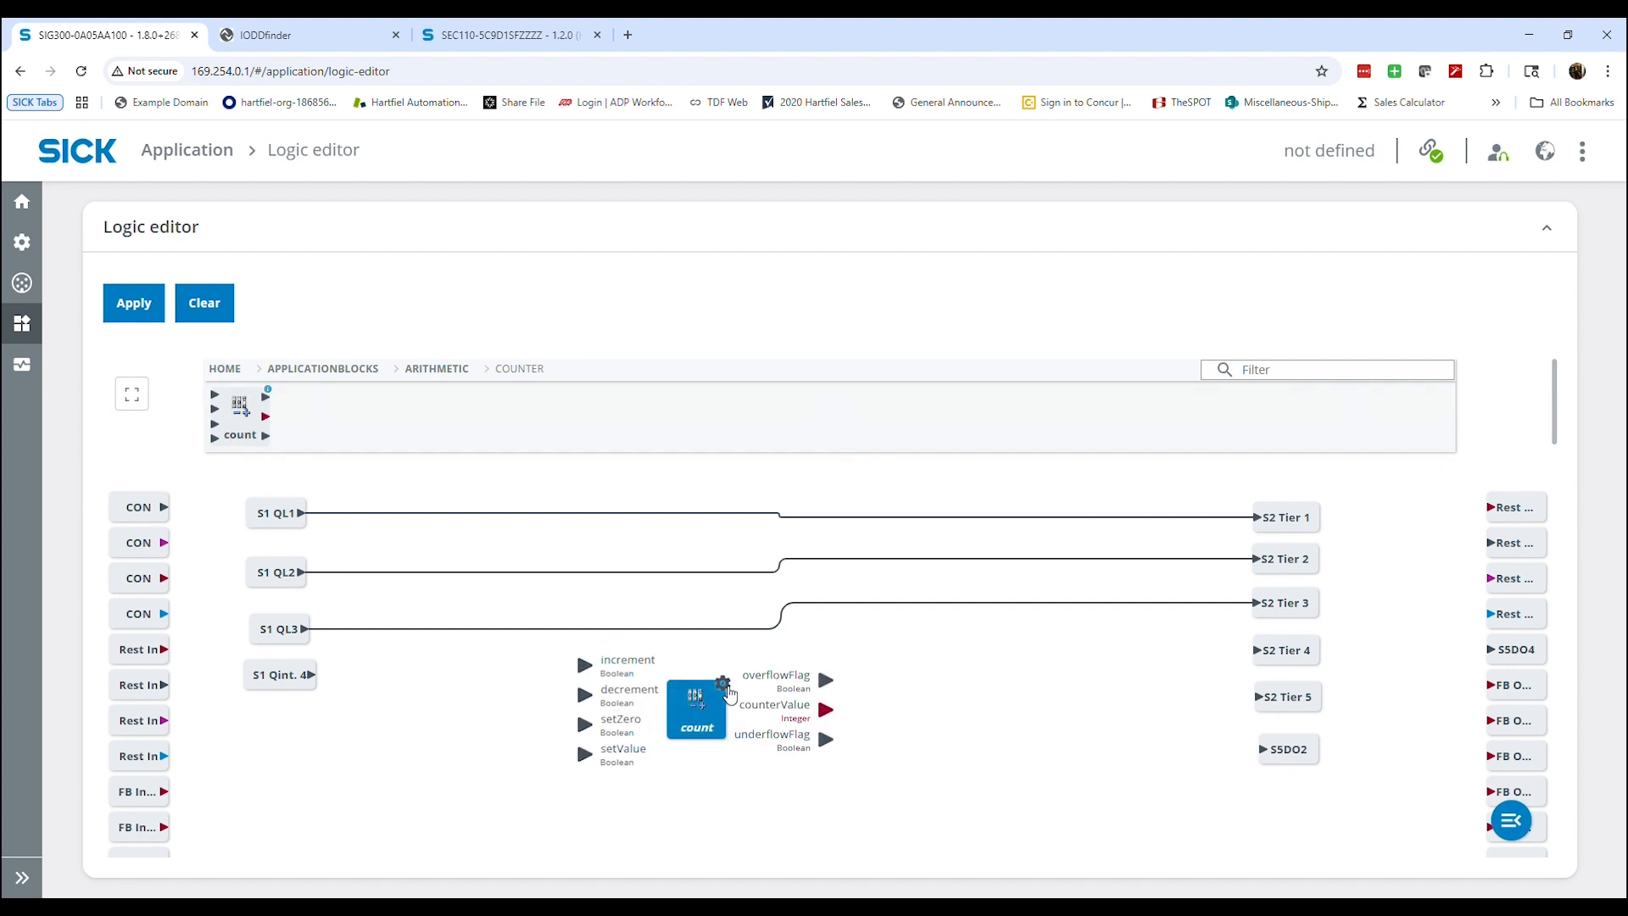
Set the count block's StartValue to 0, OverflowValue to 3 and OverflowMode to Manual
click(722, 685)
scroll(729, 704, down, 1)
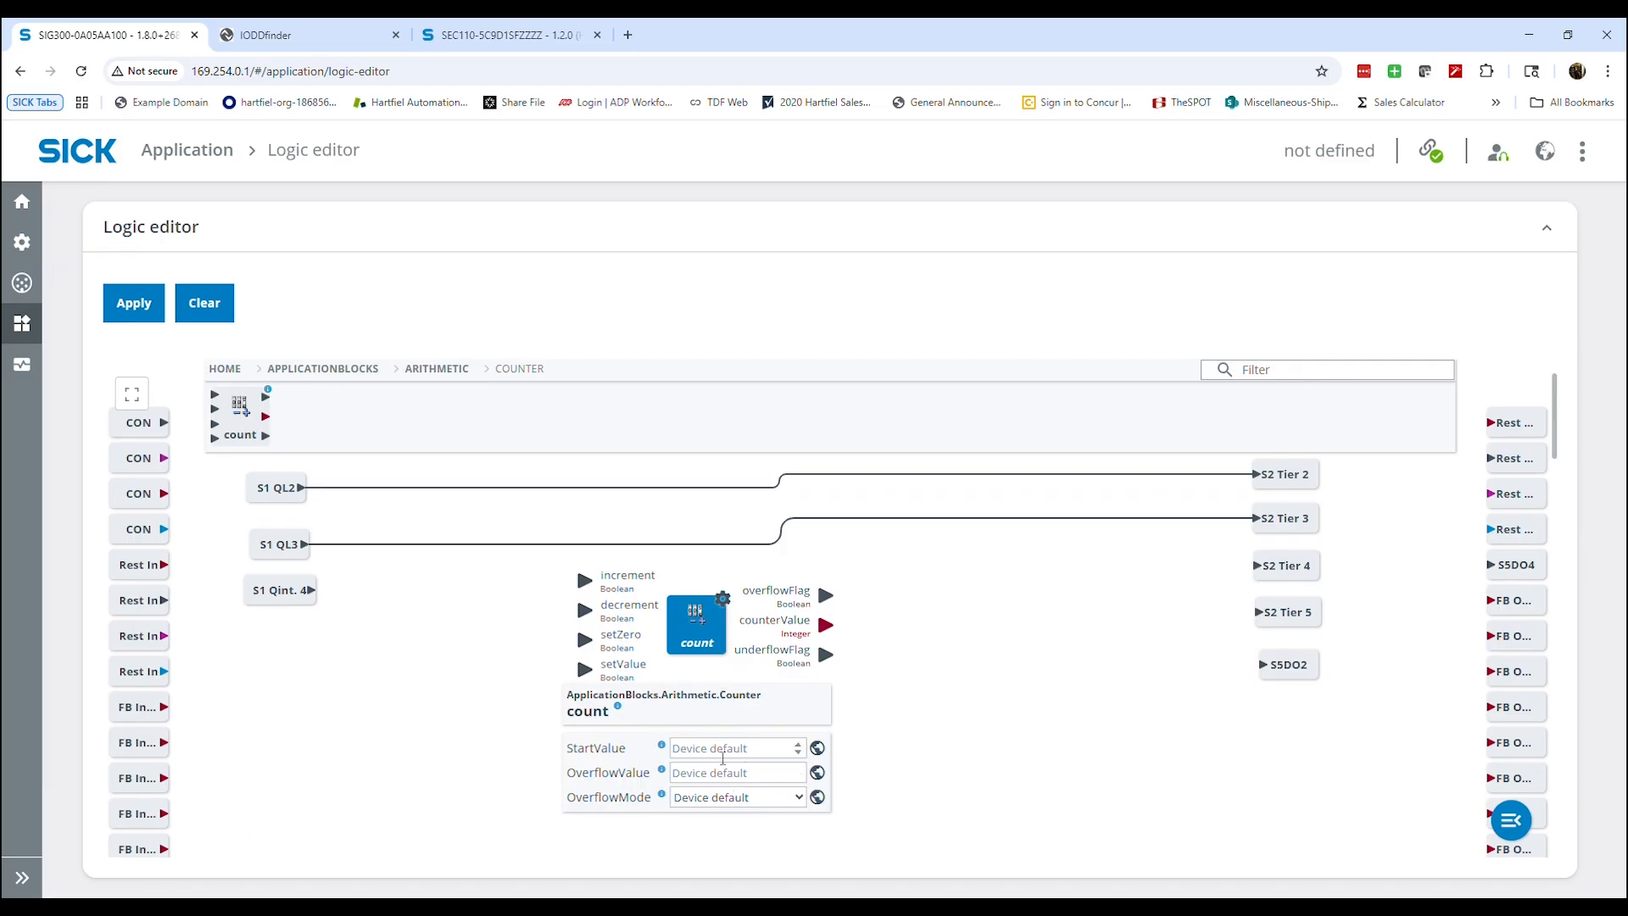
click(722, 755)
text(0)
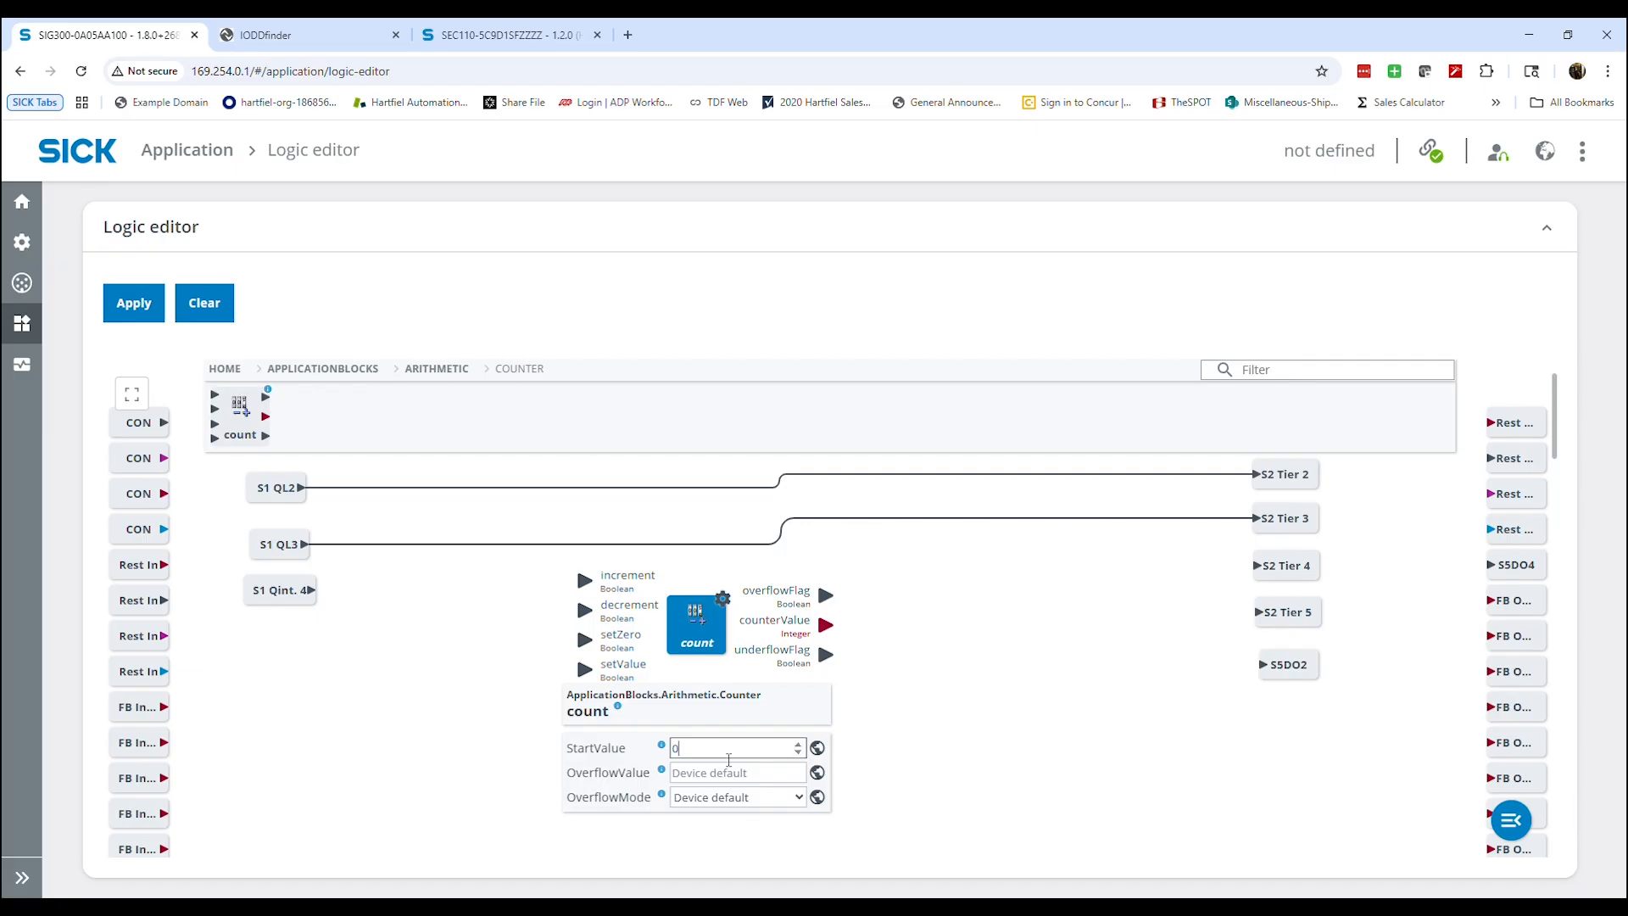
click(736, 778)
text(3)
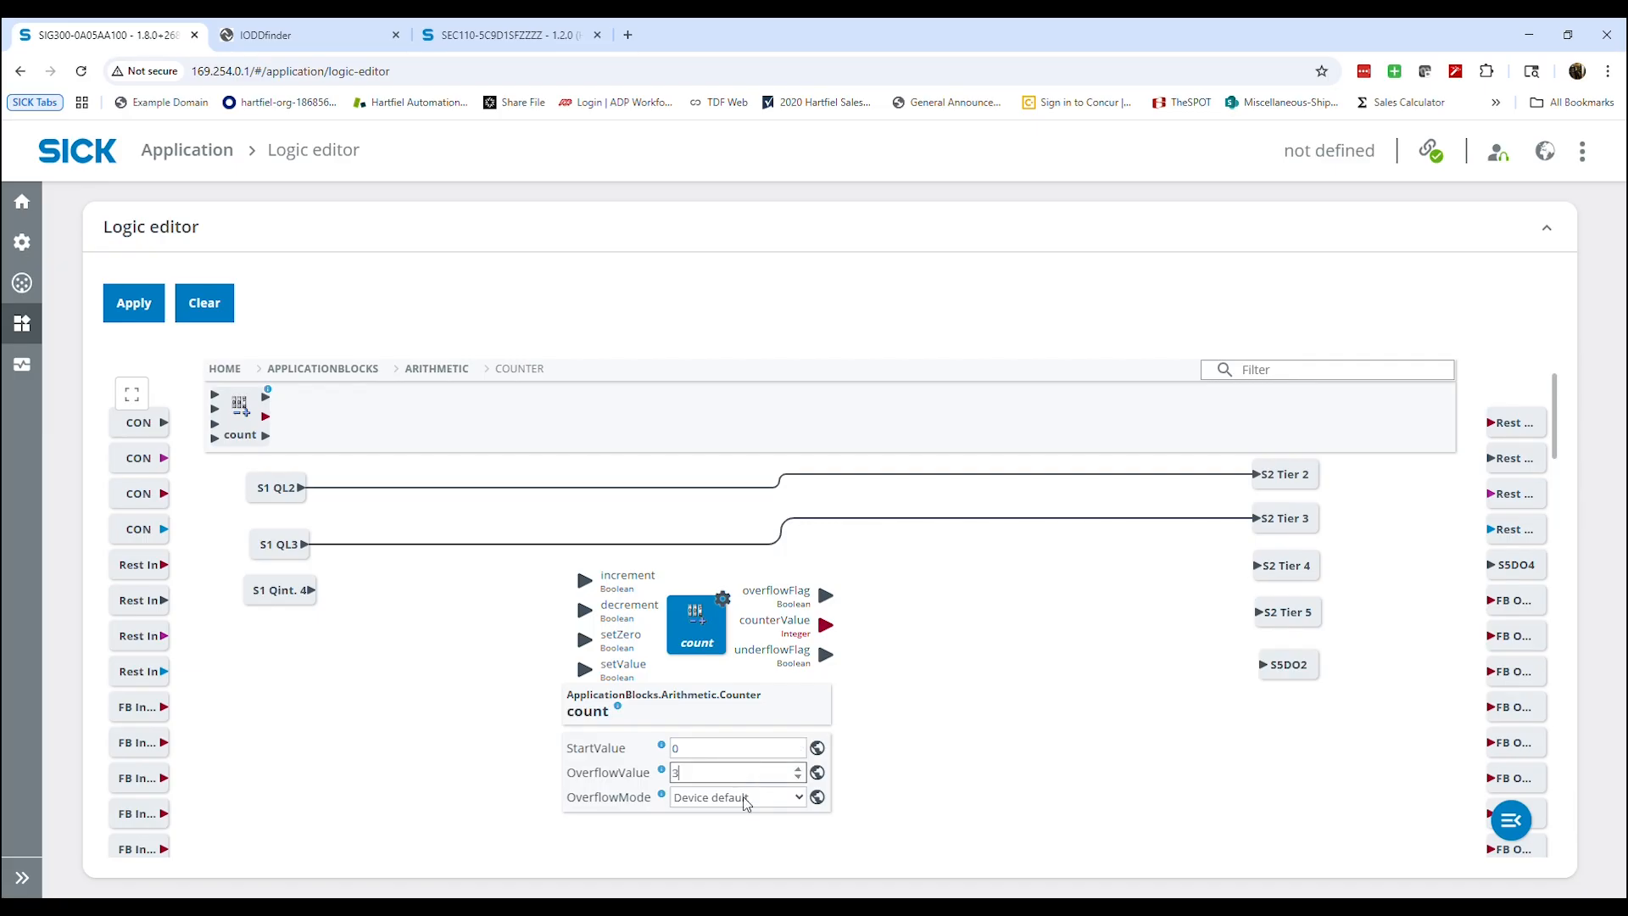
key(Tab)
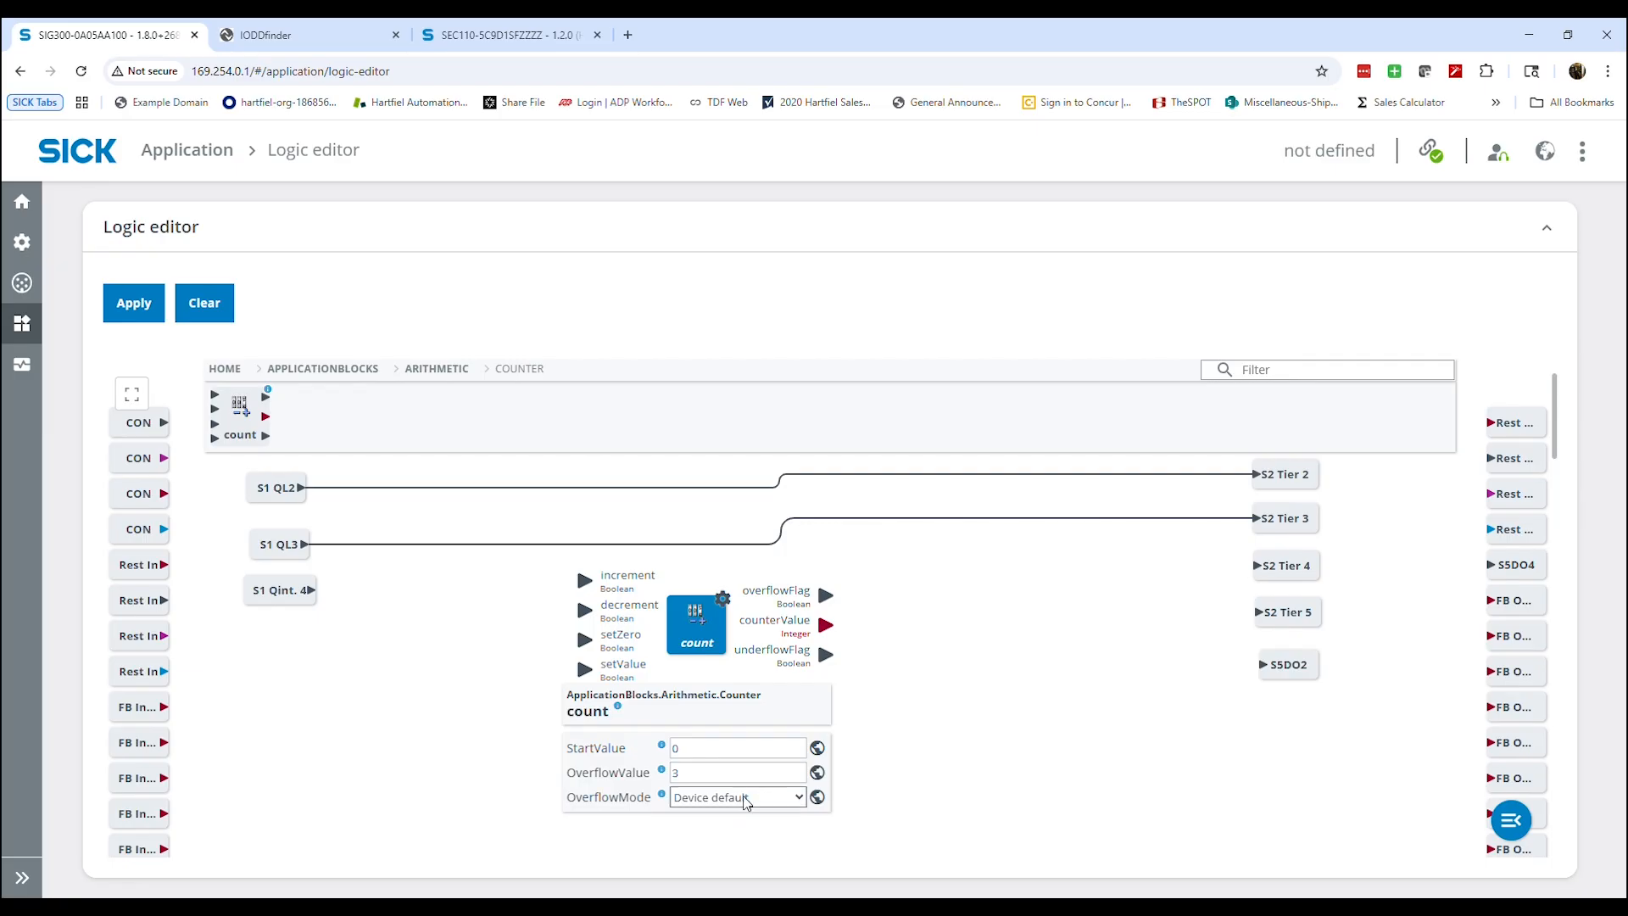
key(Down)
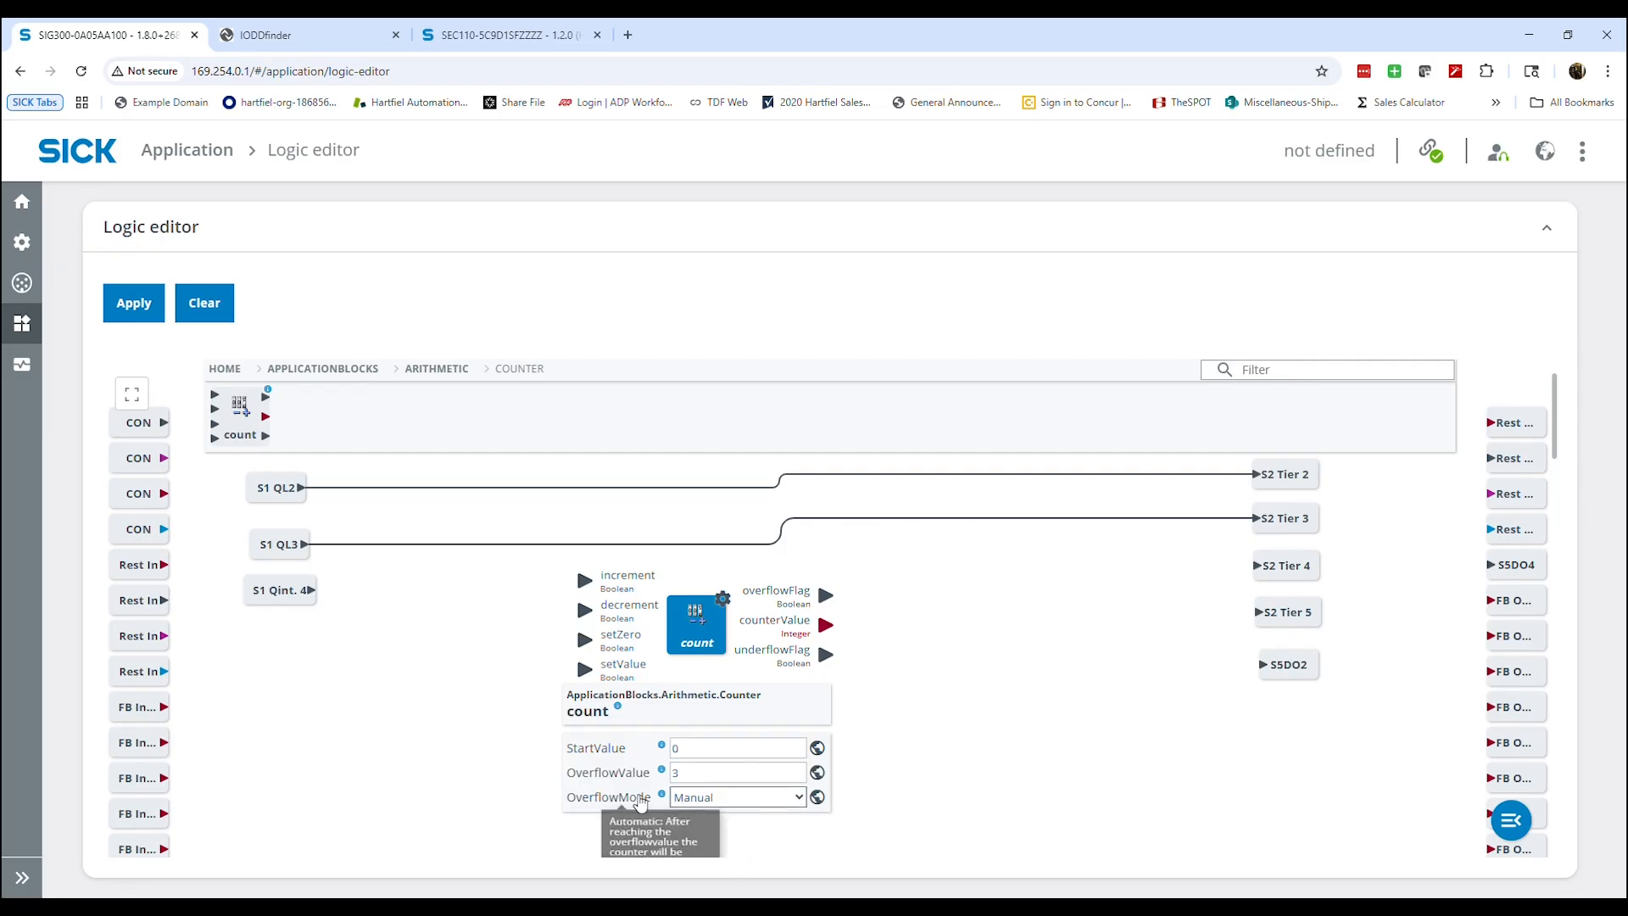
click(941, 714)
Connect S1 QL1 to the counter's increment input and S1 QL2 to its setZero input, and expand the block's terminals
scroll(678, 729, up, 1)
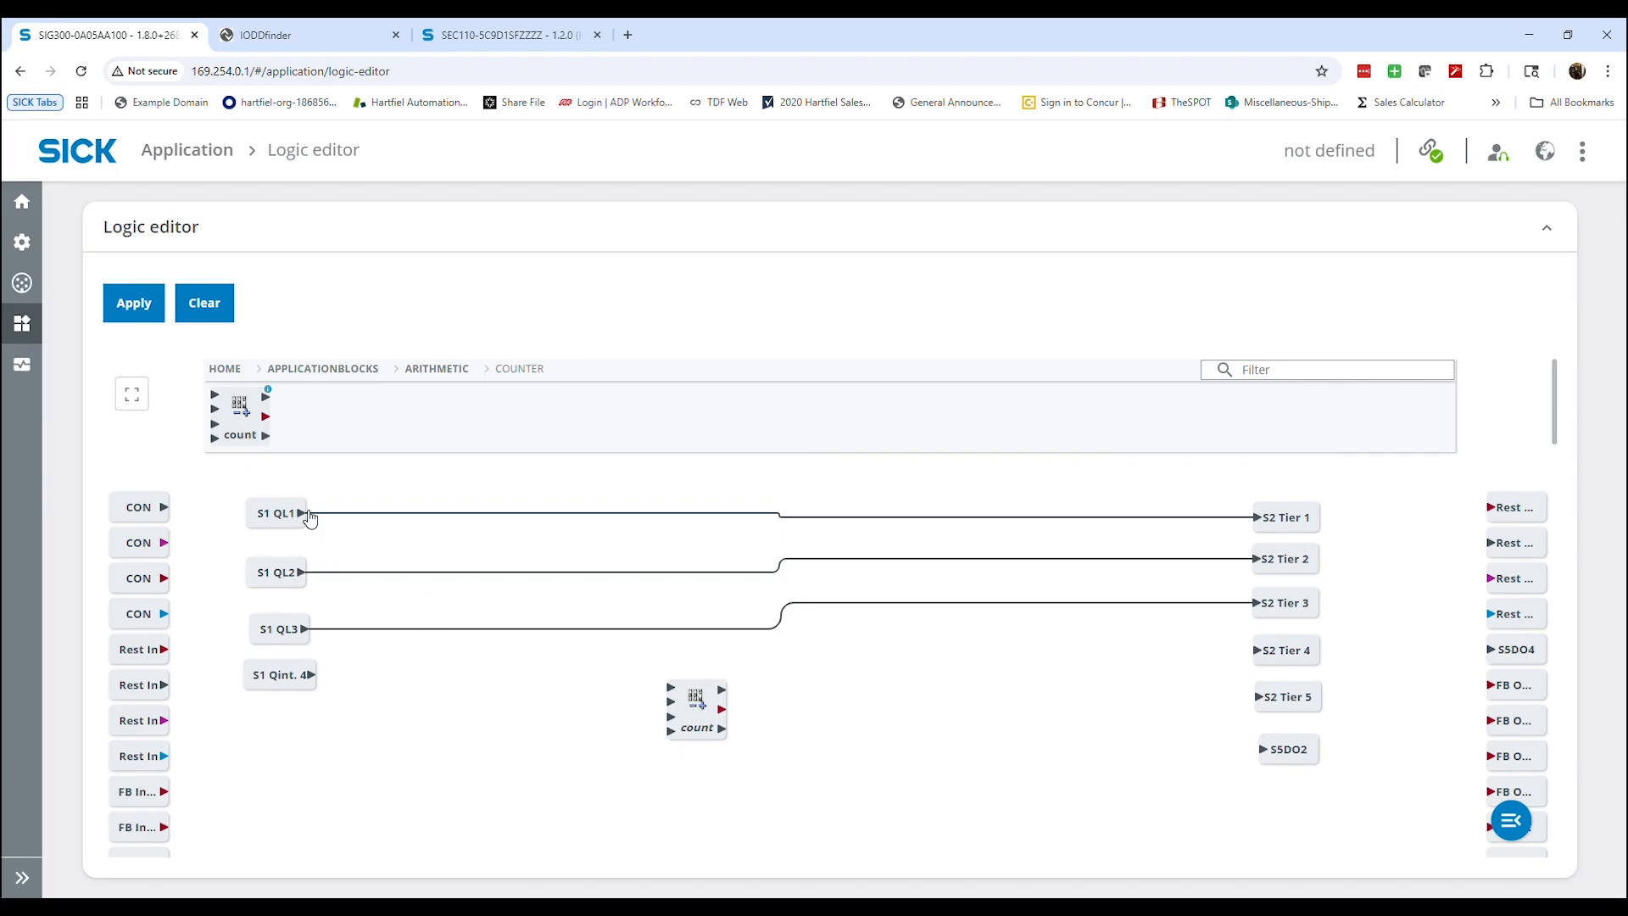
drag(310, 519, 589, 678)
mouse_move(301, 572)
mouse_down()
mouse_move(501, 752)
mouse_move(591, 736)
mouse_up()
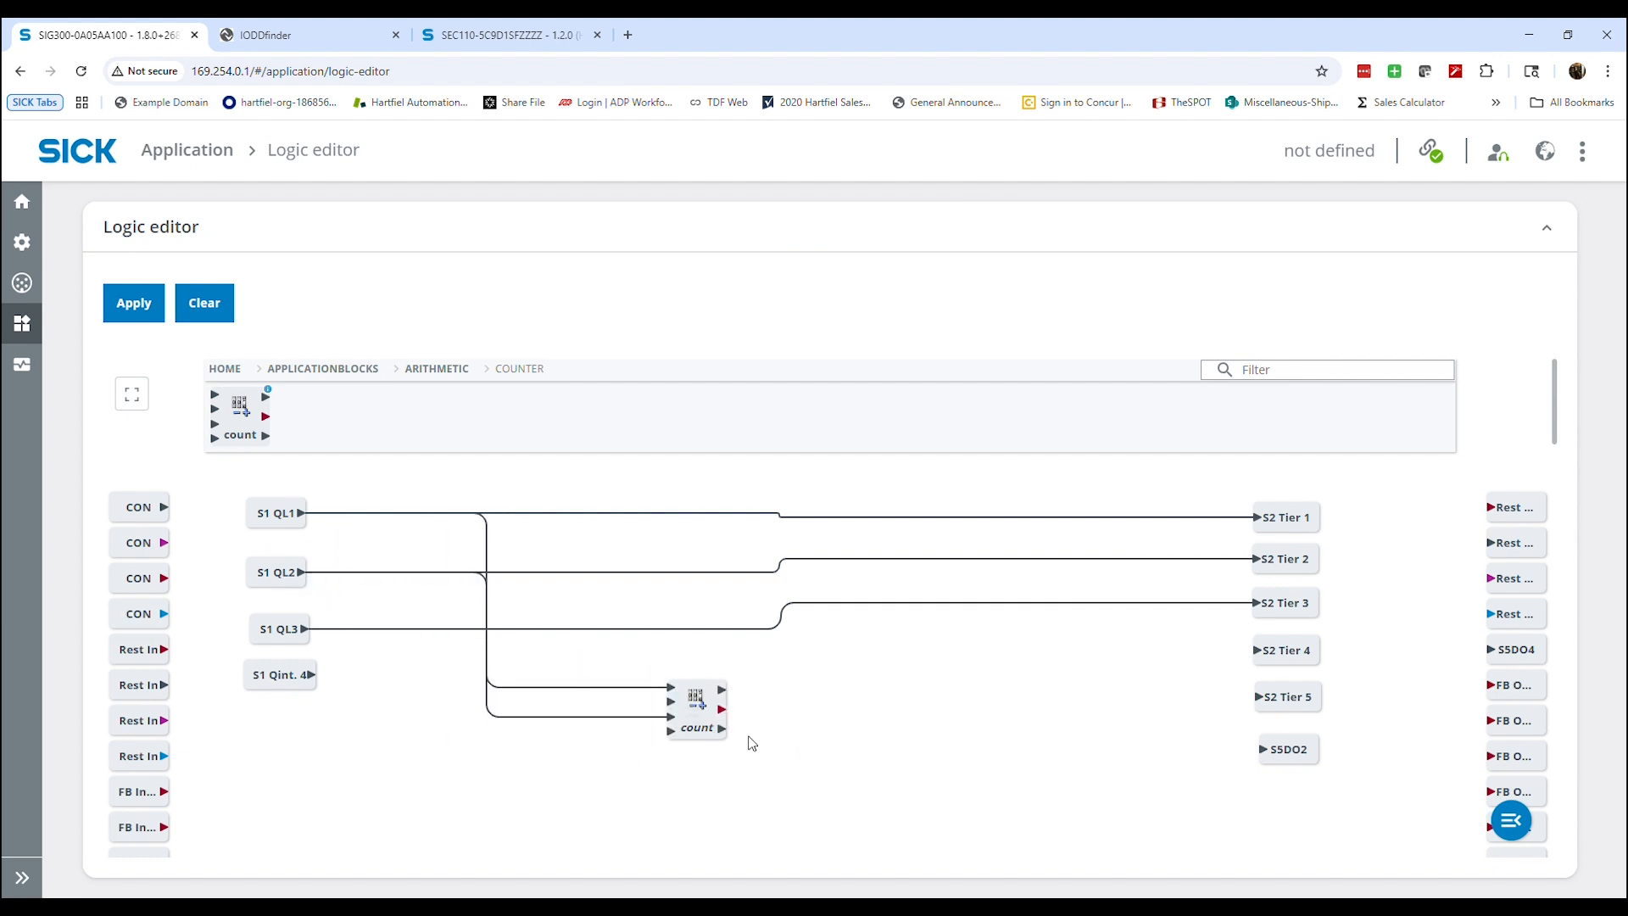
click(702, 711)
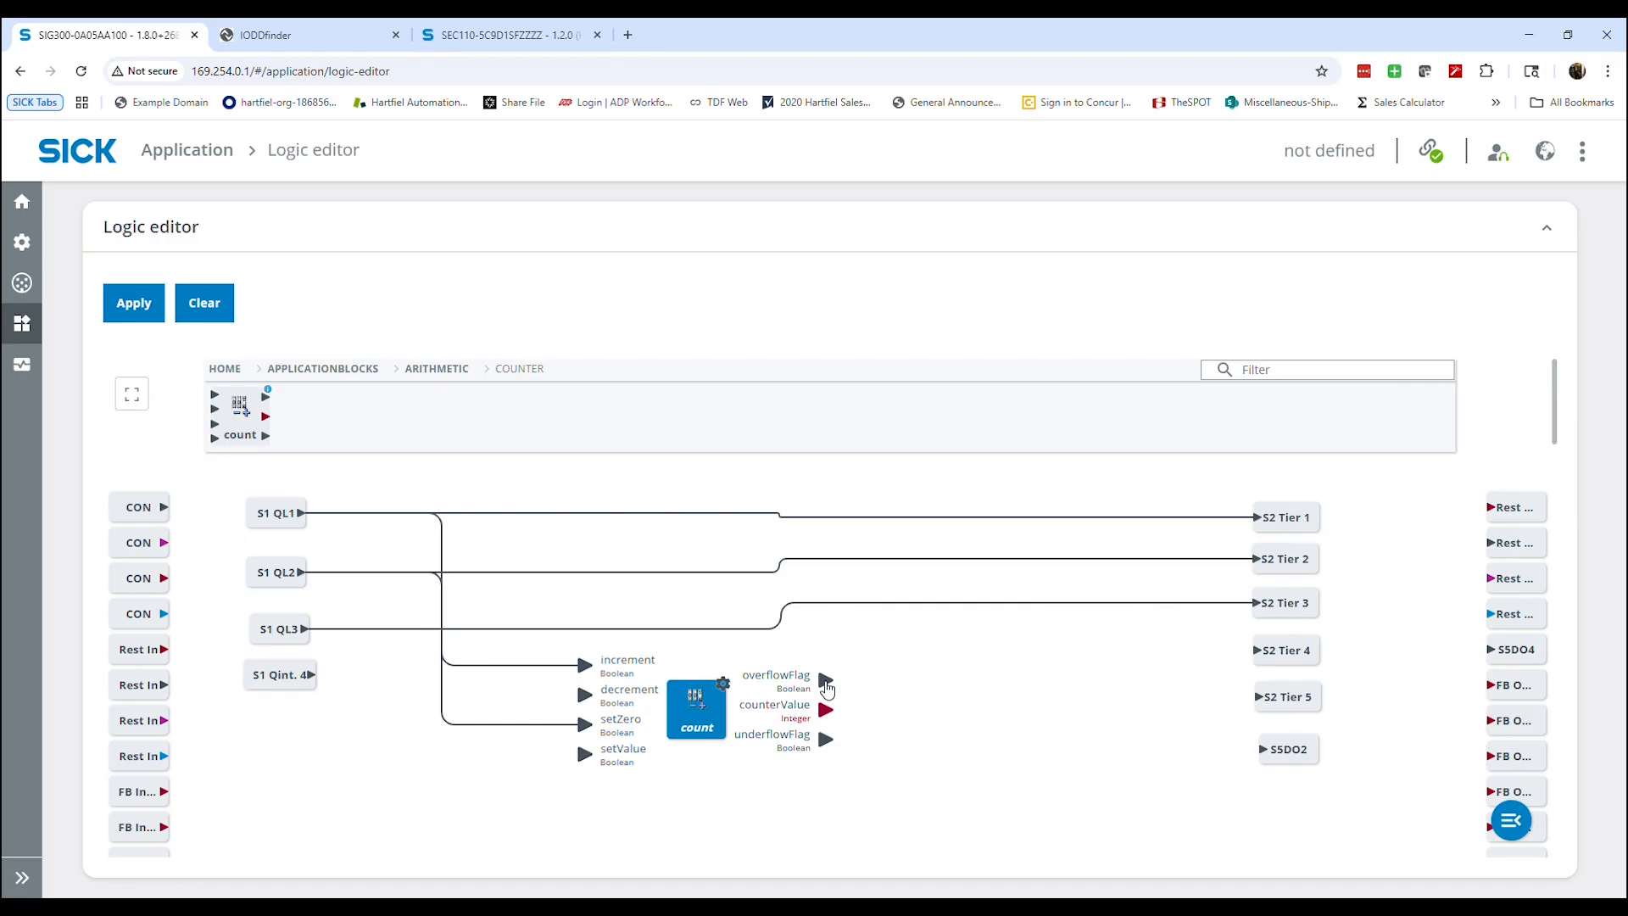
Connect the counter's overflowFlag output to S2 Tier 4 and review the count block's parameter settings
mouse_move(829, 679)
mouse_down()
mouse_move(963, 723)
mouse_move(1043, 719)
mouse_move(1208, 664)
mouse_up()
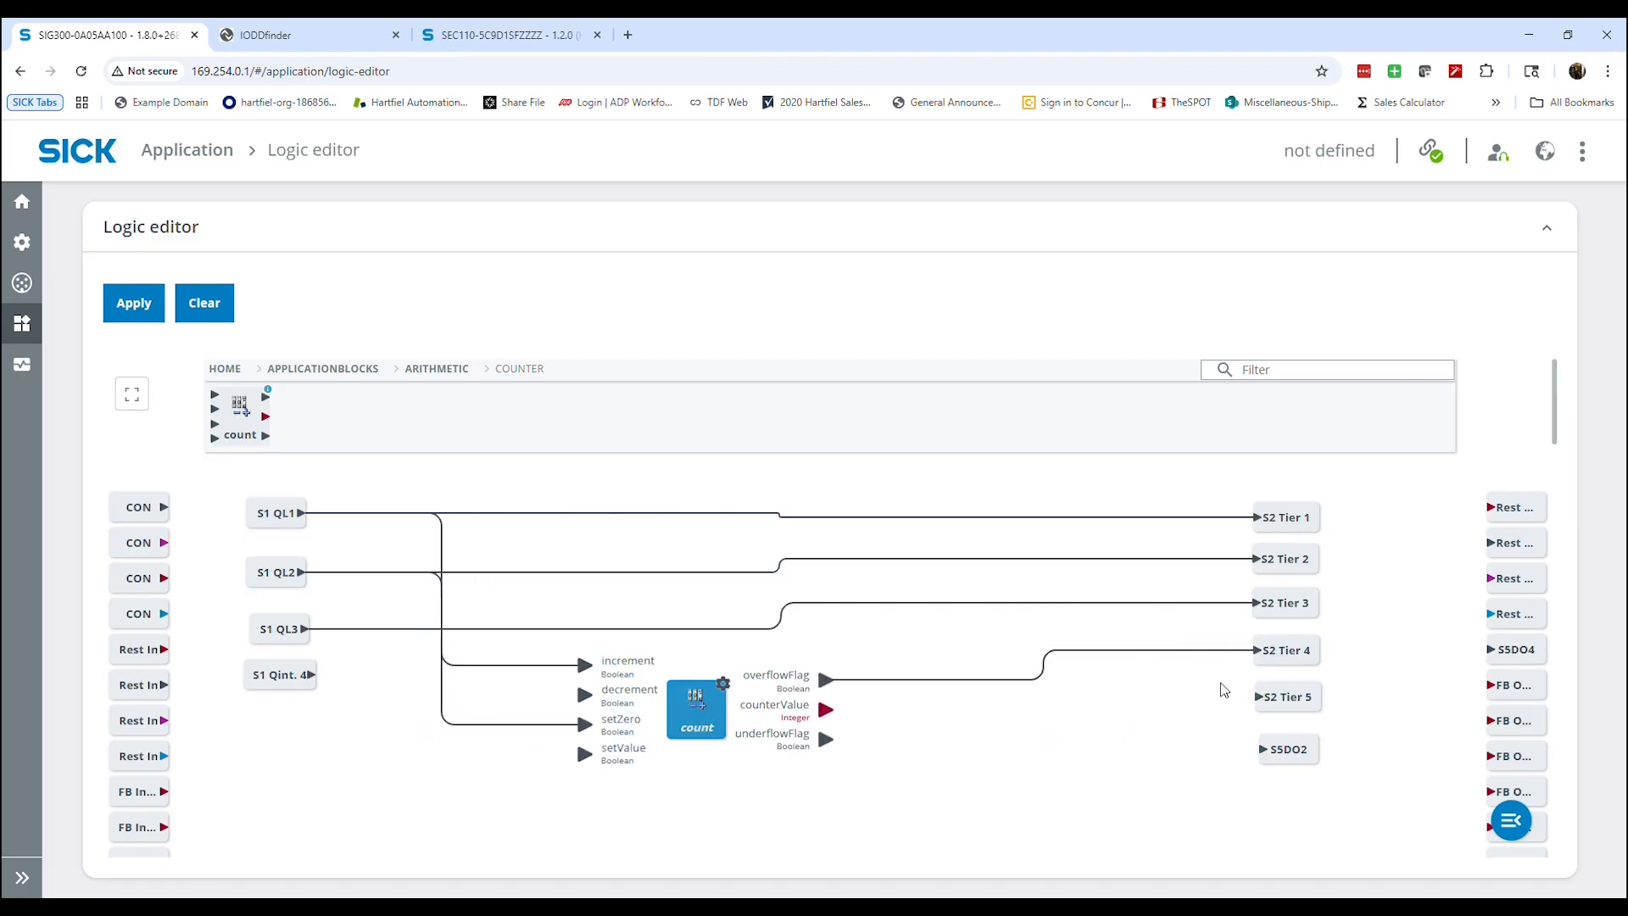
click(1018, 791)
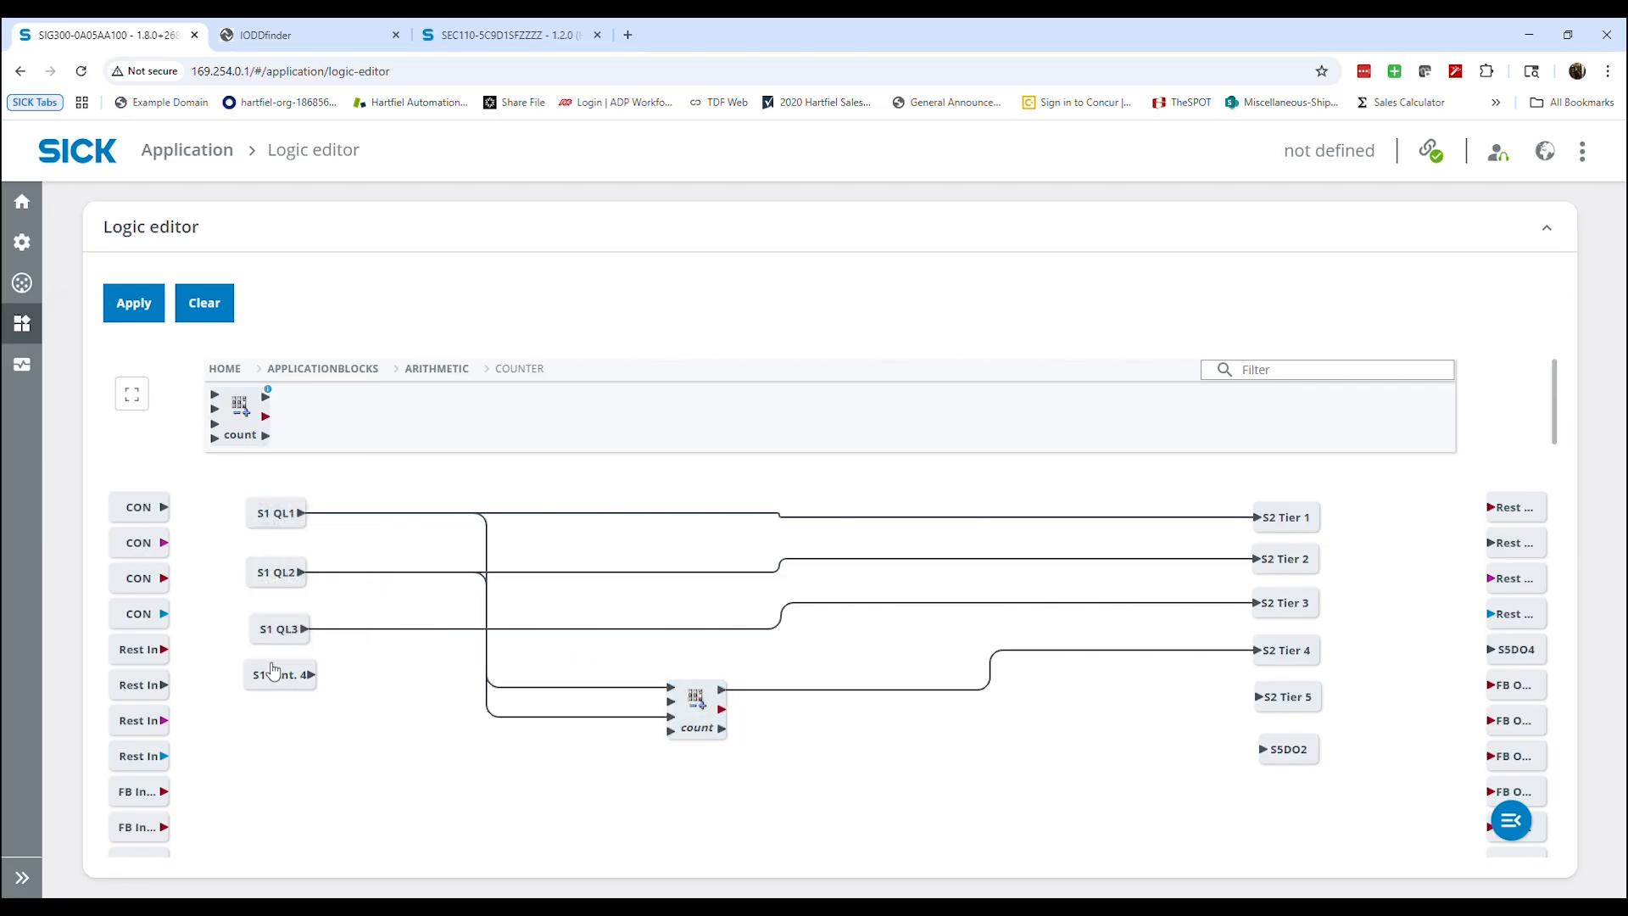
click(720, 704)
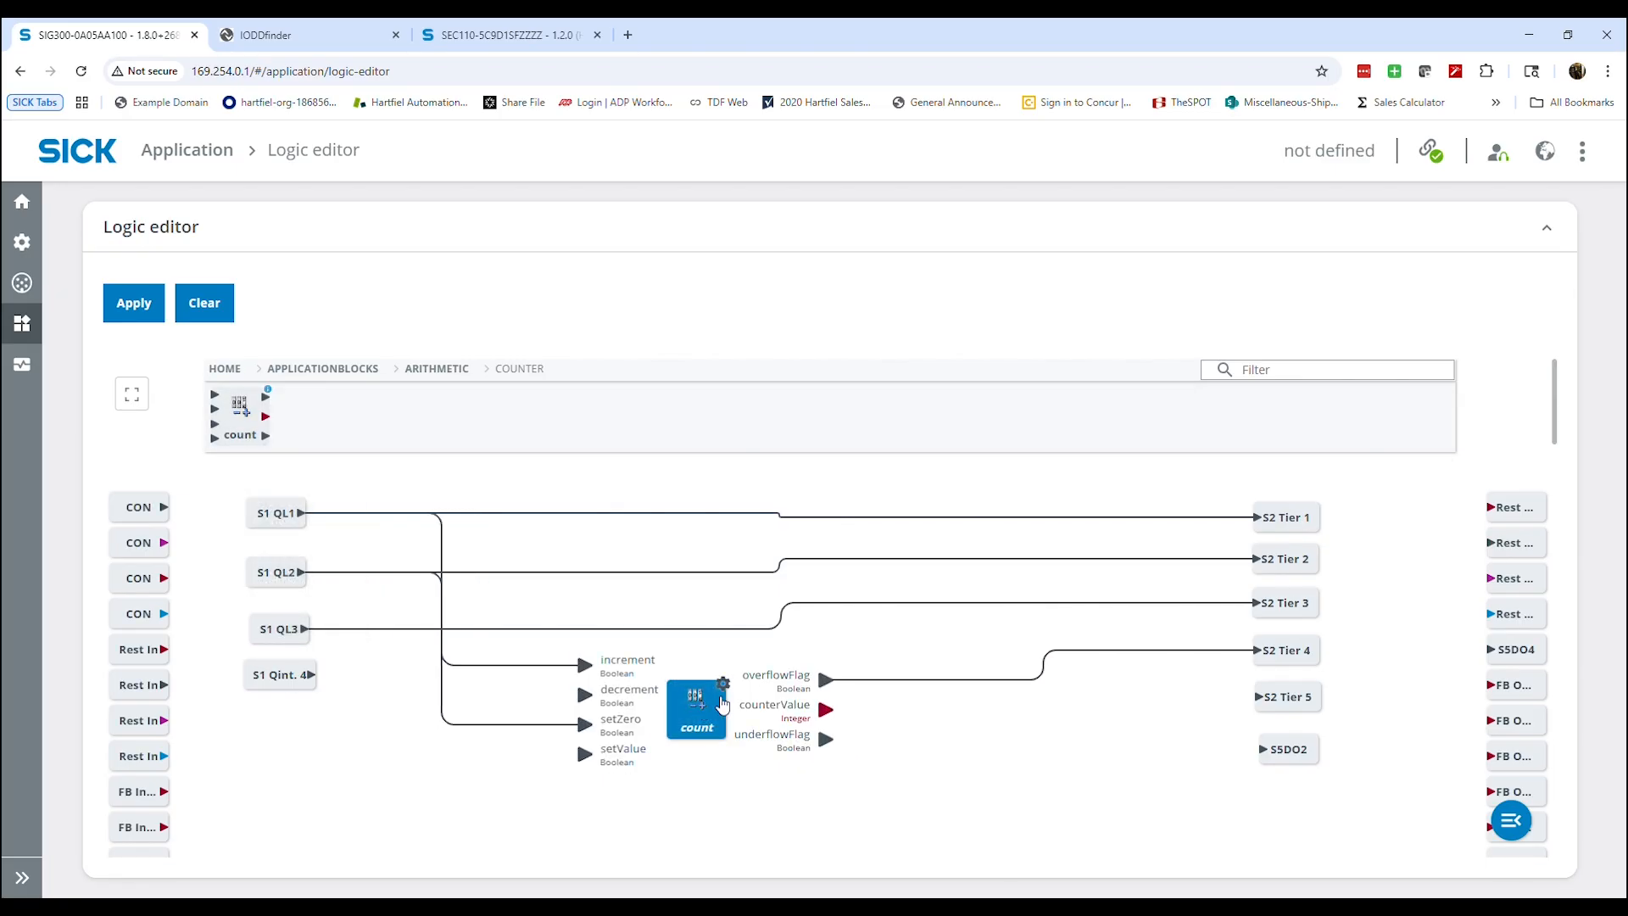
click(722, 683)
scroll(816, 757, down, 2)
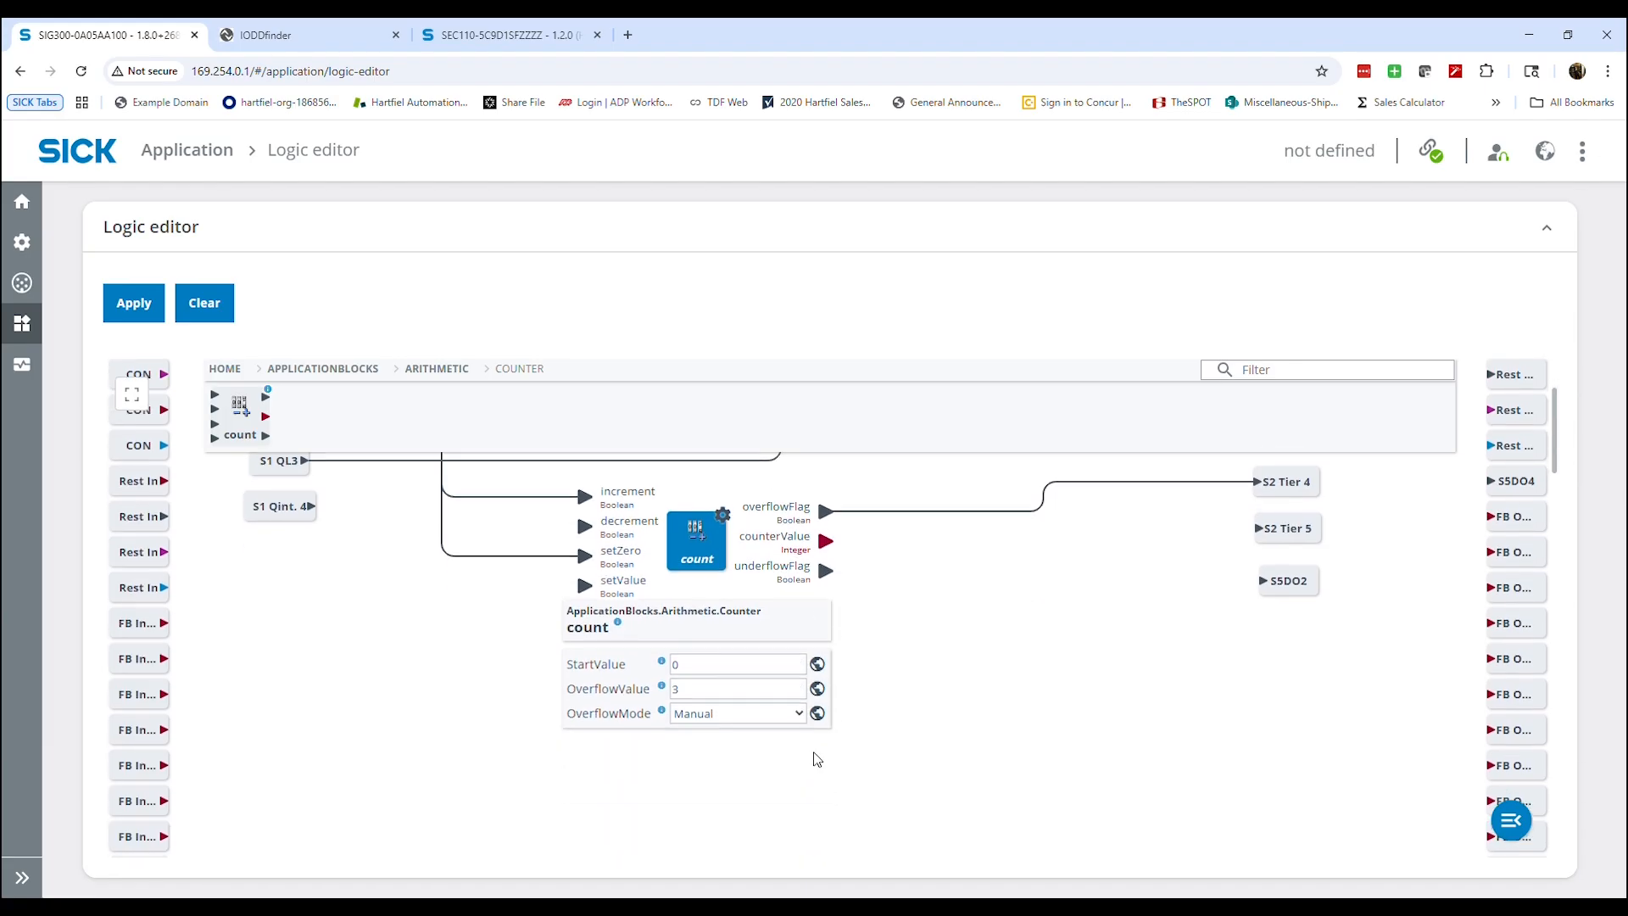
scroll(816, 757, up, 2)
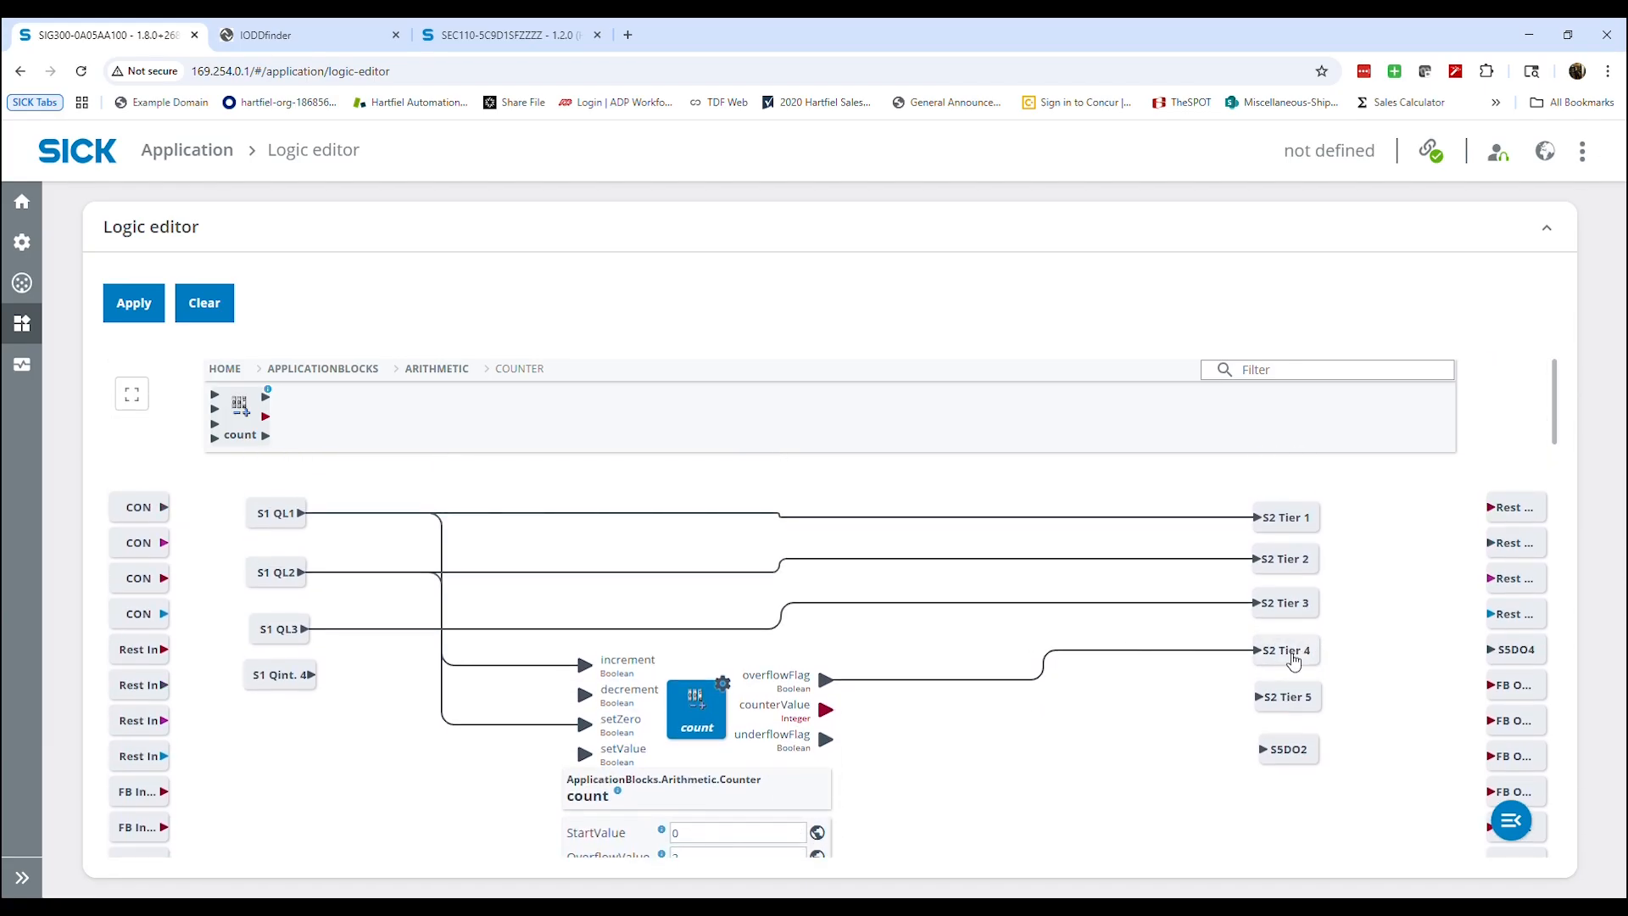
click(1119, 725)
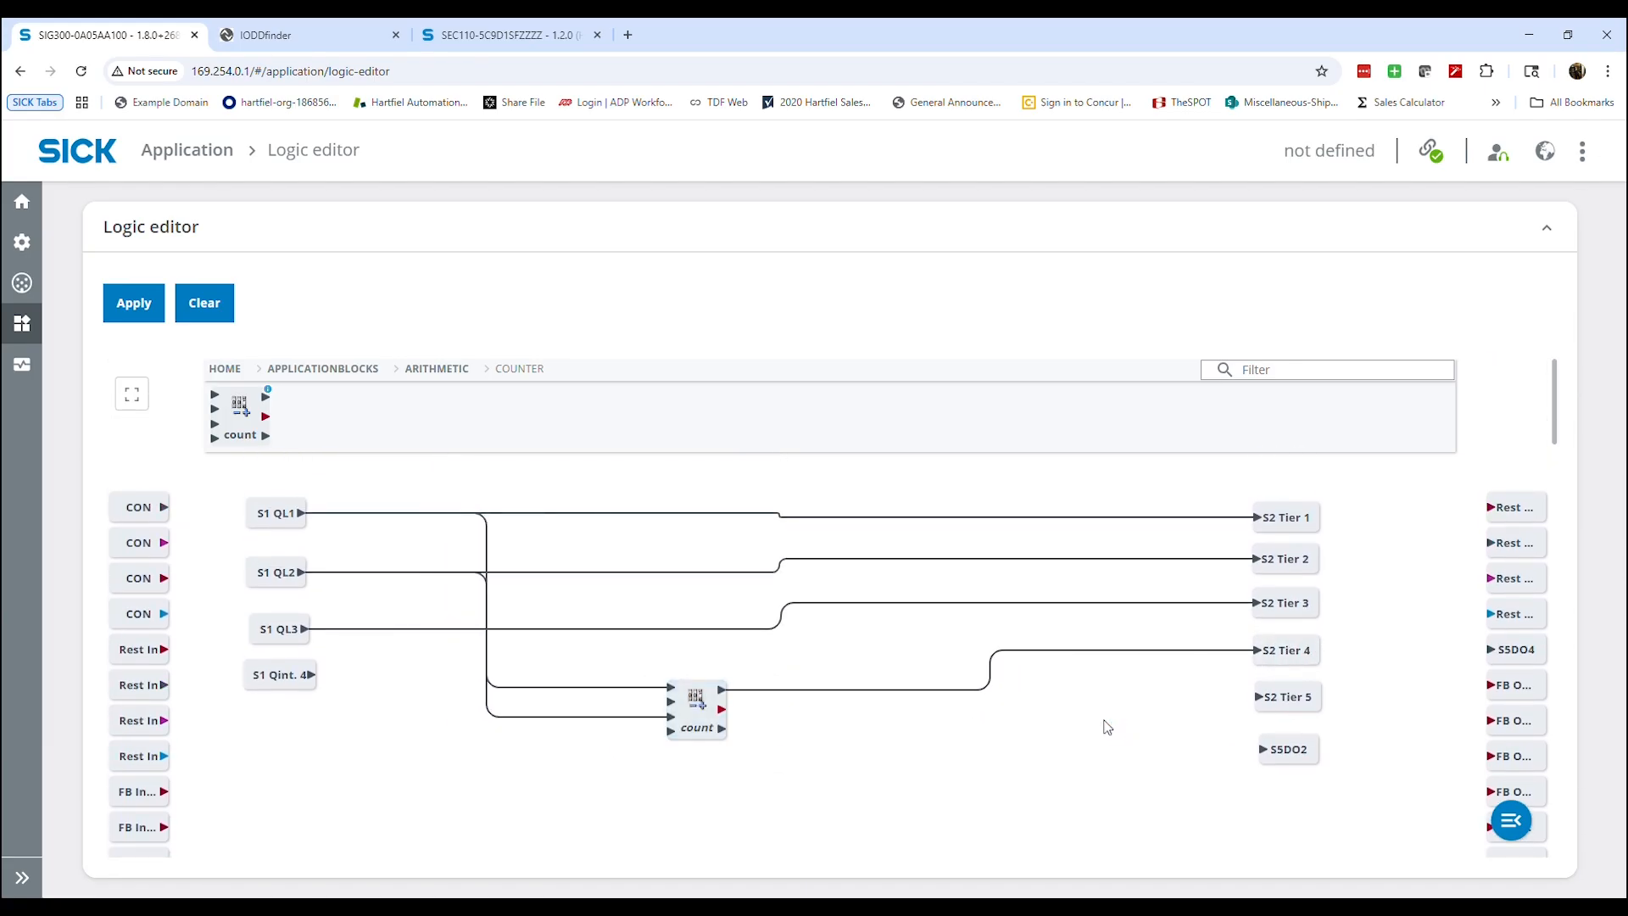
Move S1 Qint. 4 lower on the canvas and add a delay block from the DelayBlock application blocks below the count block
drag(293, 680, 282, 752)
click(226, 370)
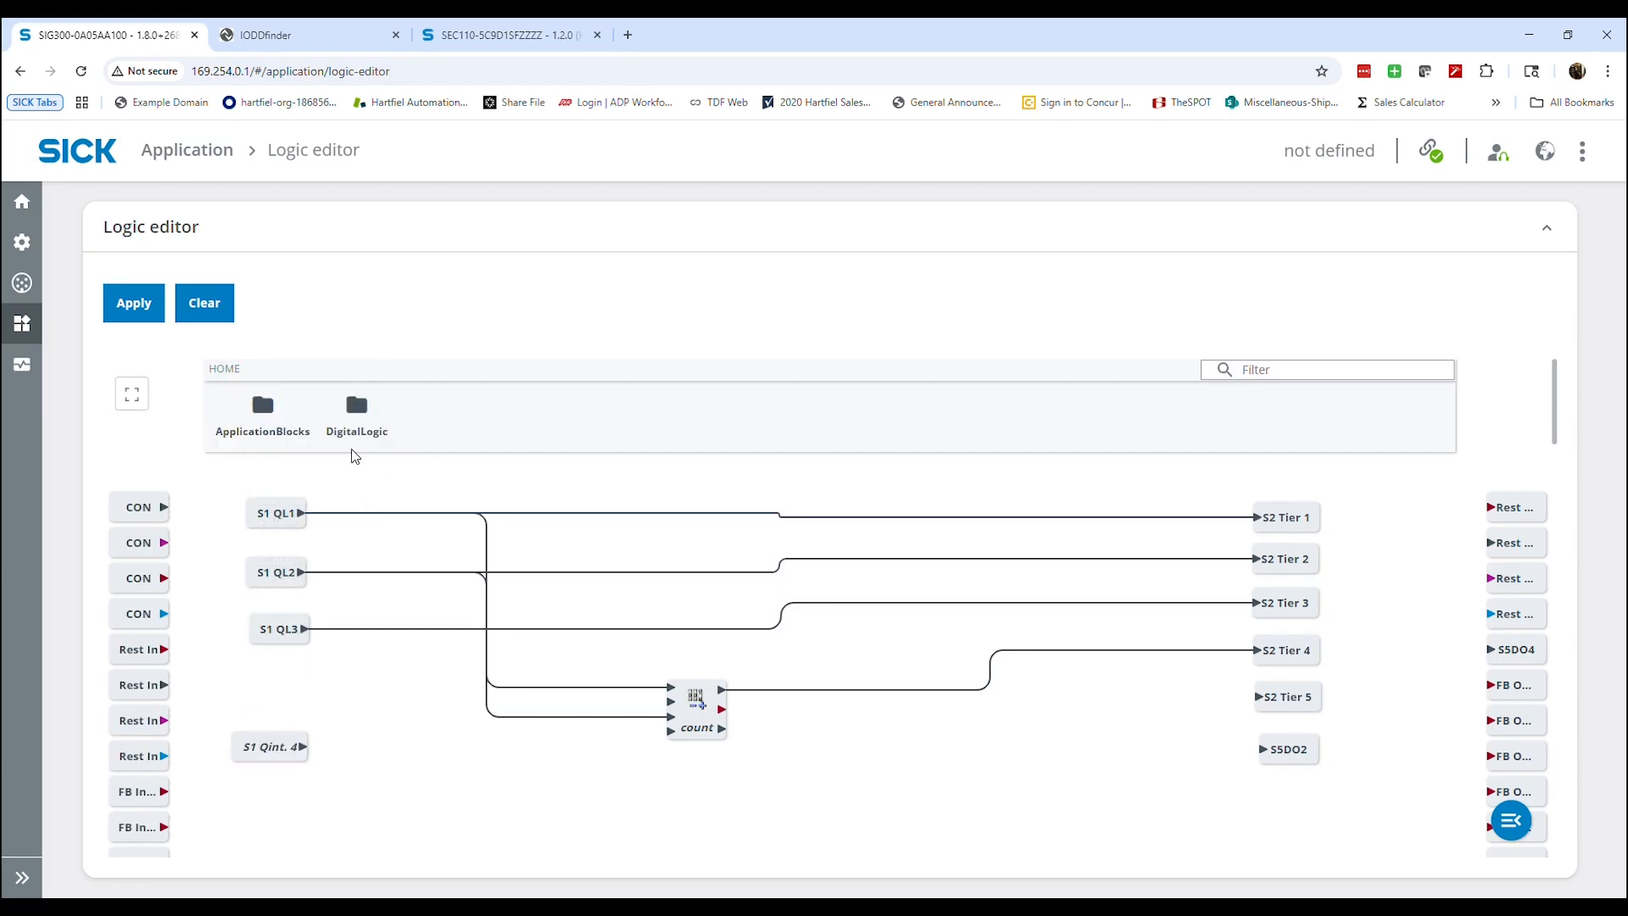
click(276, 415)
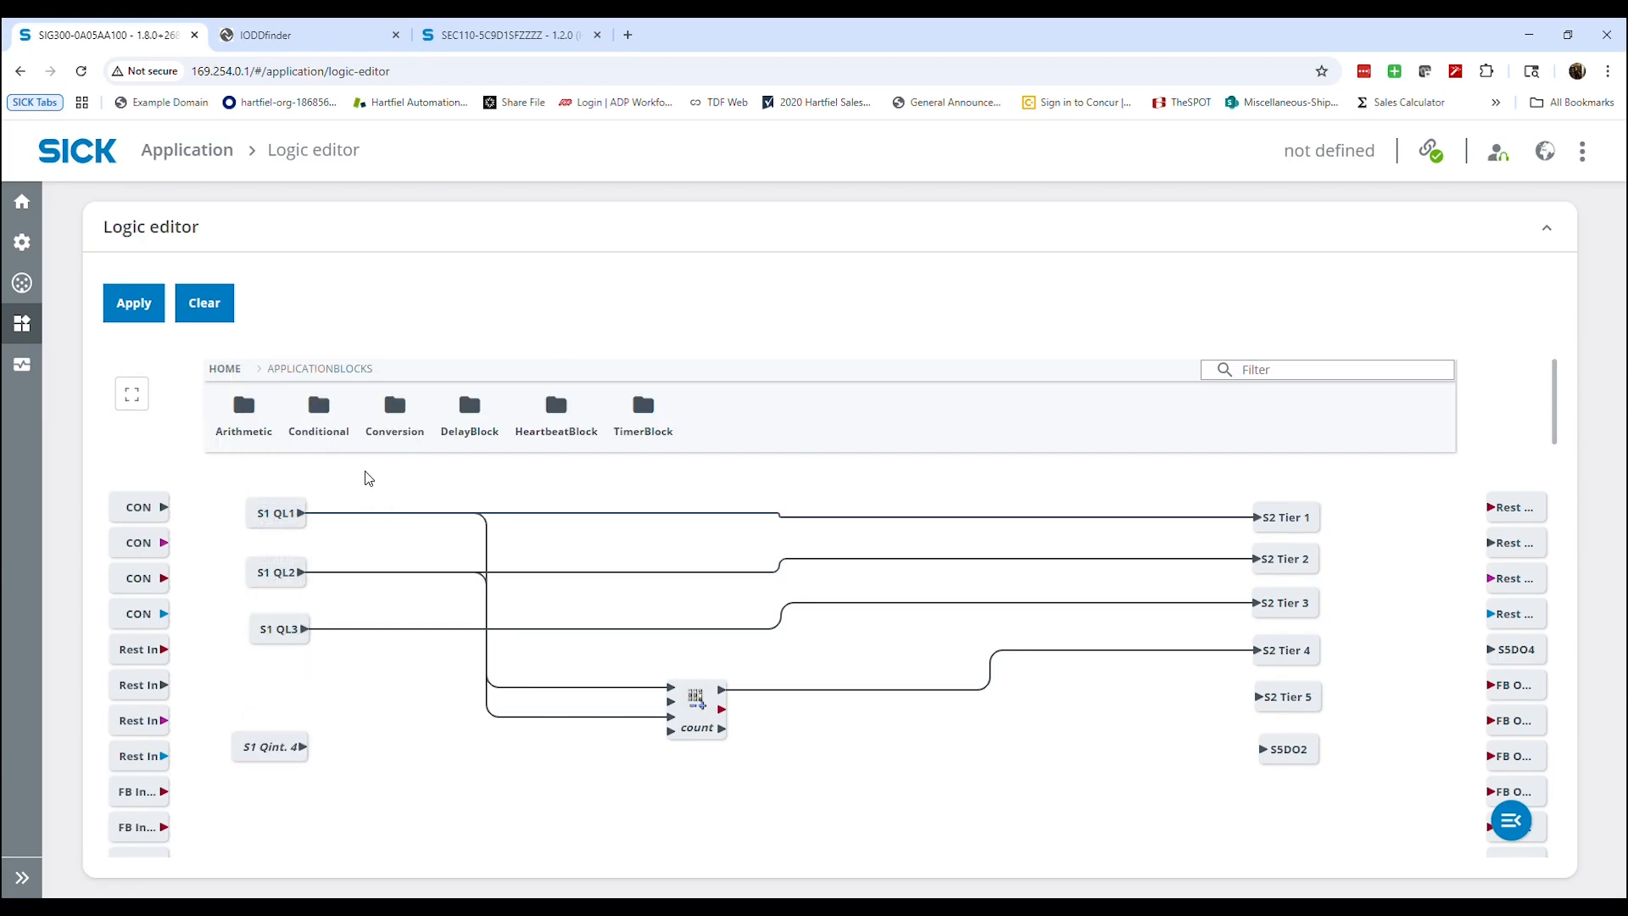
click(469, 407)
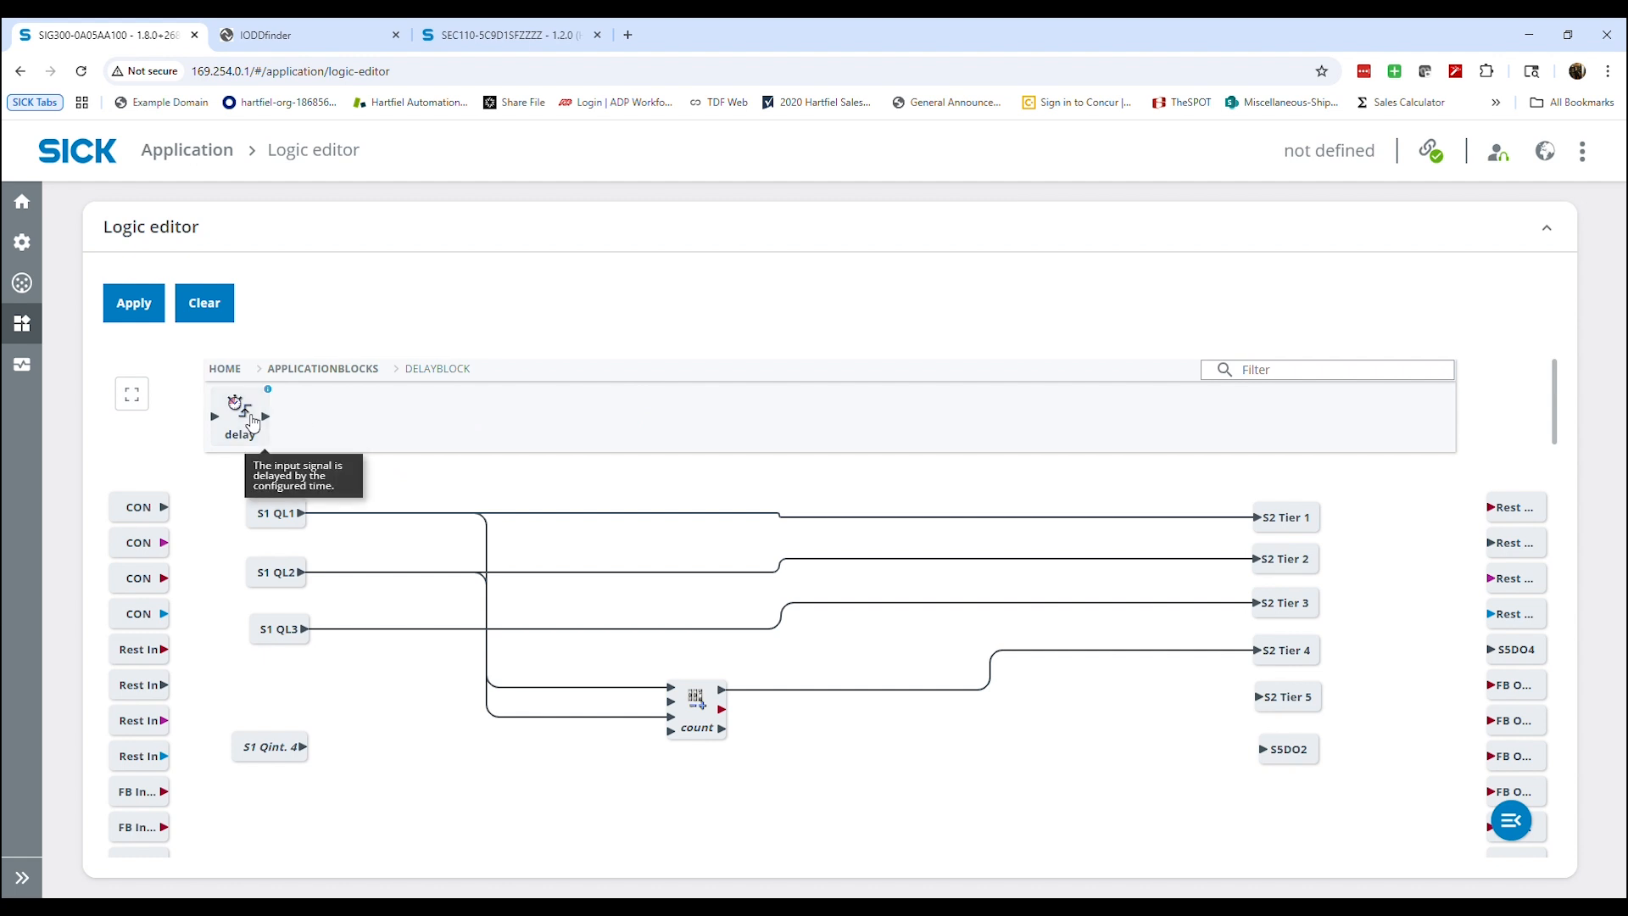
drag(242, 410, 699, 774)
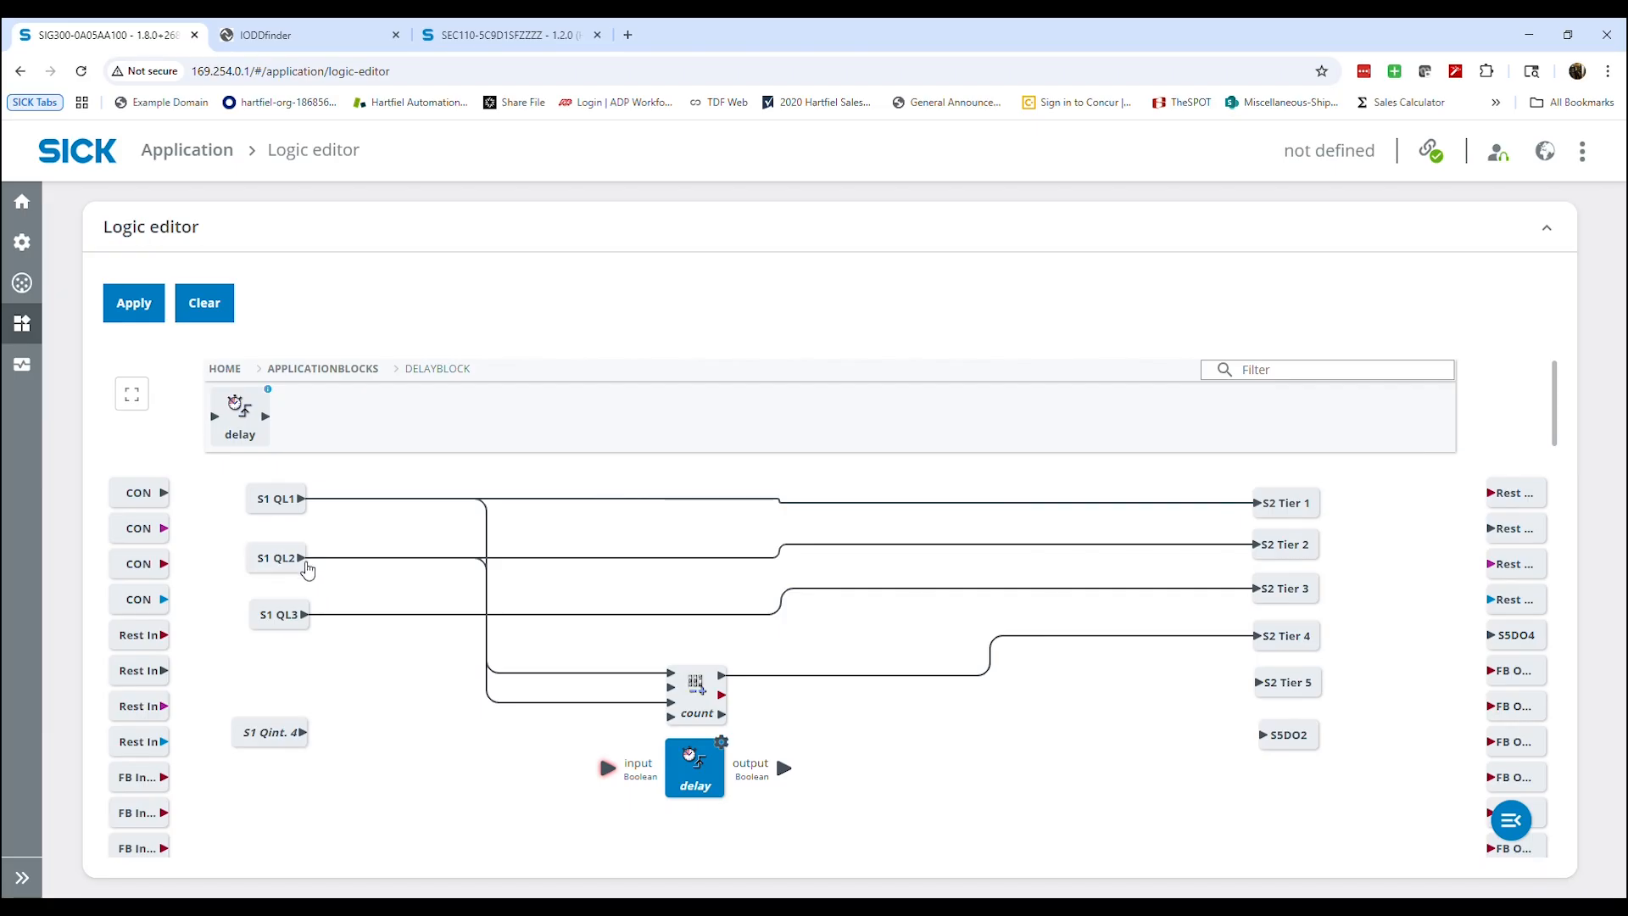
click(224, 368)
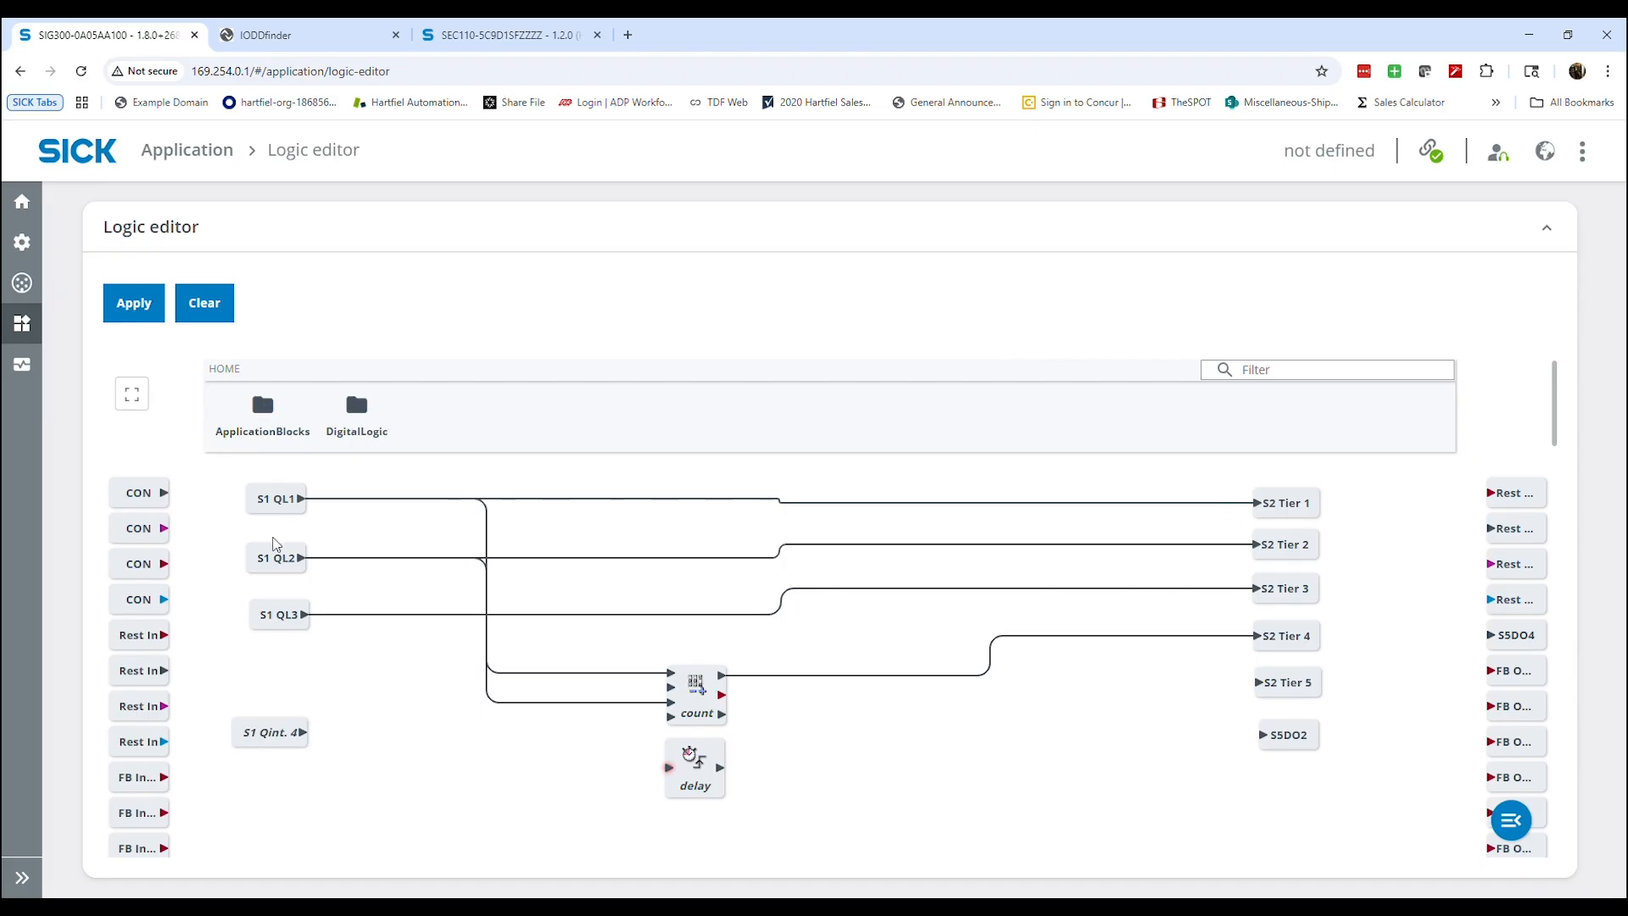
Connect S1 QL2 to the delay block's input and its output to S2 Tier 5, and set the block's OnDelay to 5000
drag(303, 558, 1221, 682)
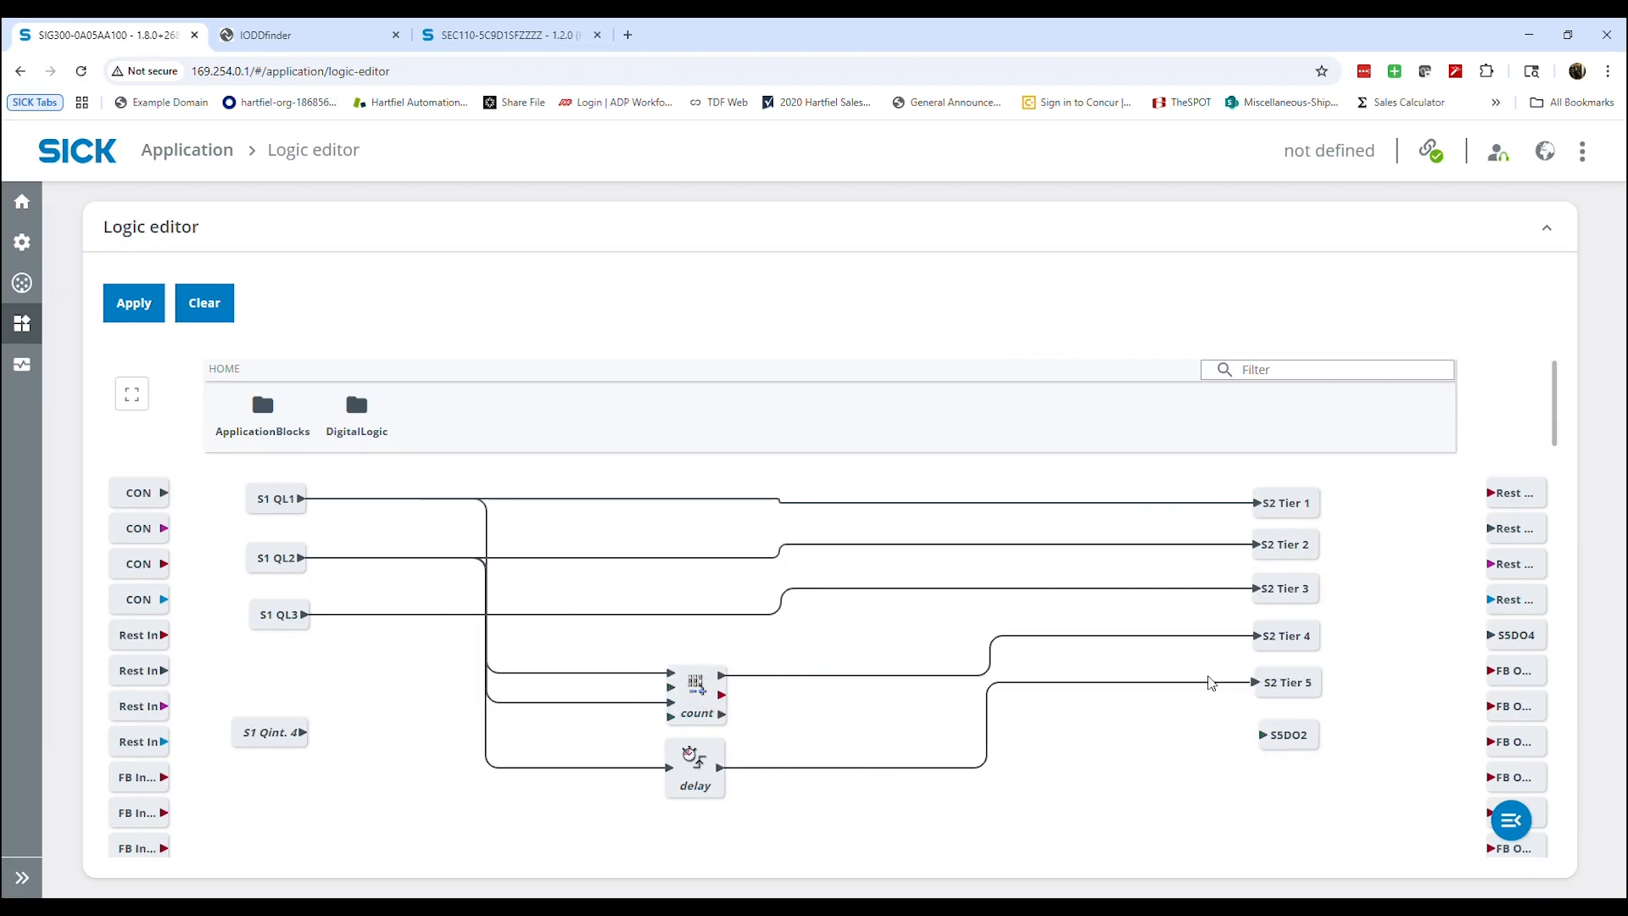
click(721, 784)
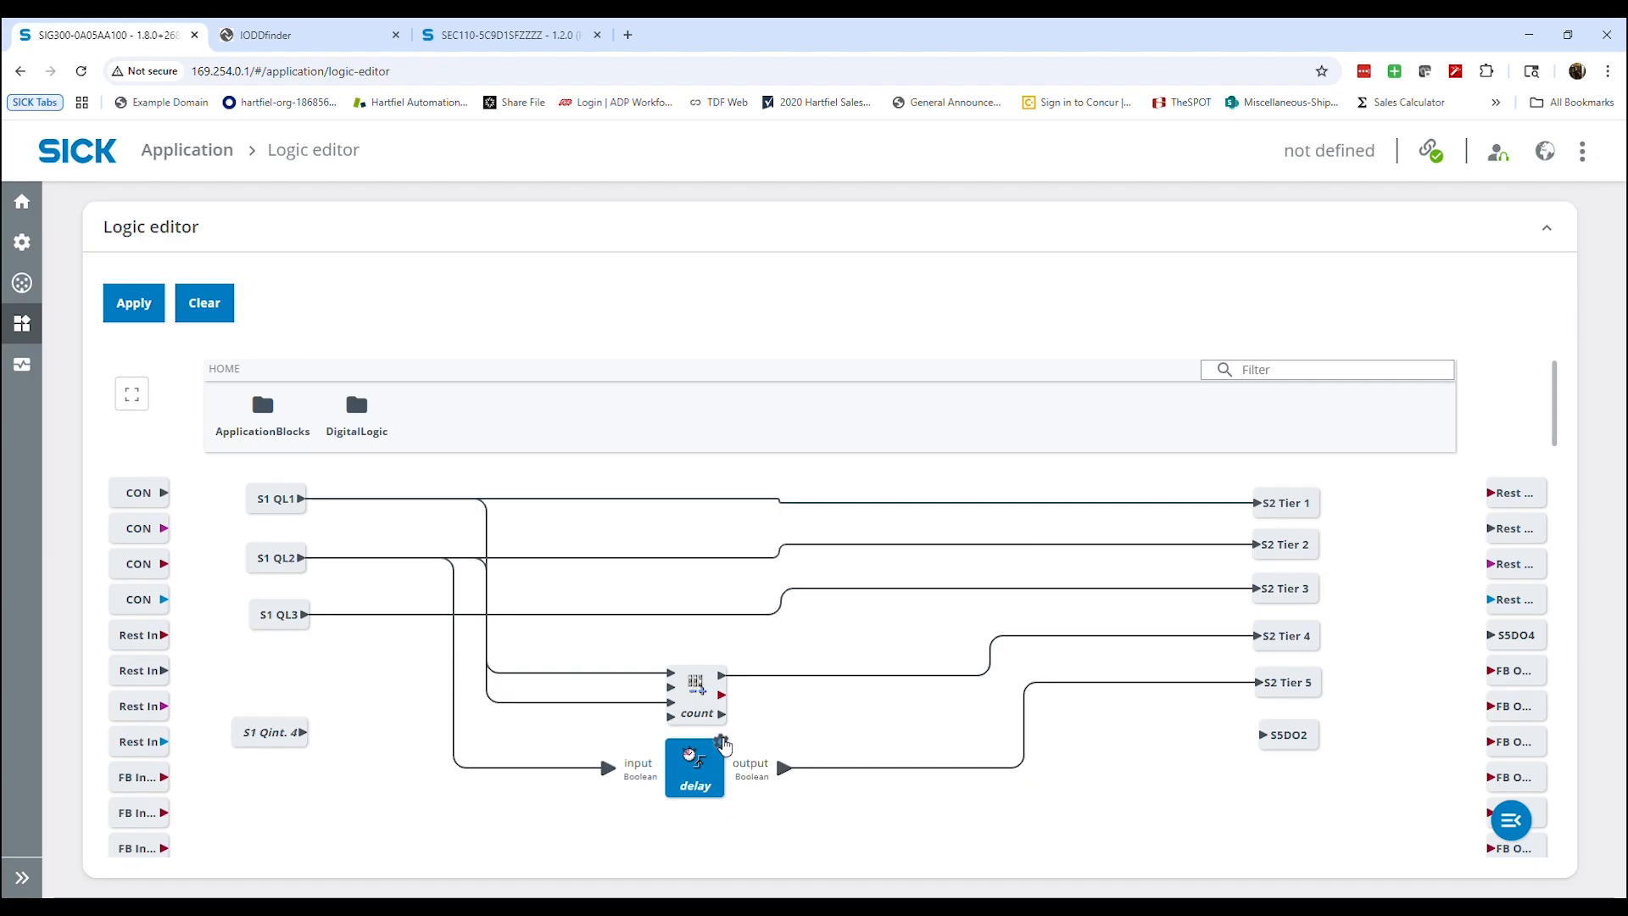
scroll(805, 678, down, 1)
scroll(812, 679, down, 1)
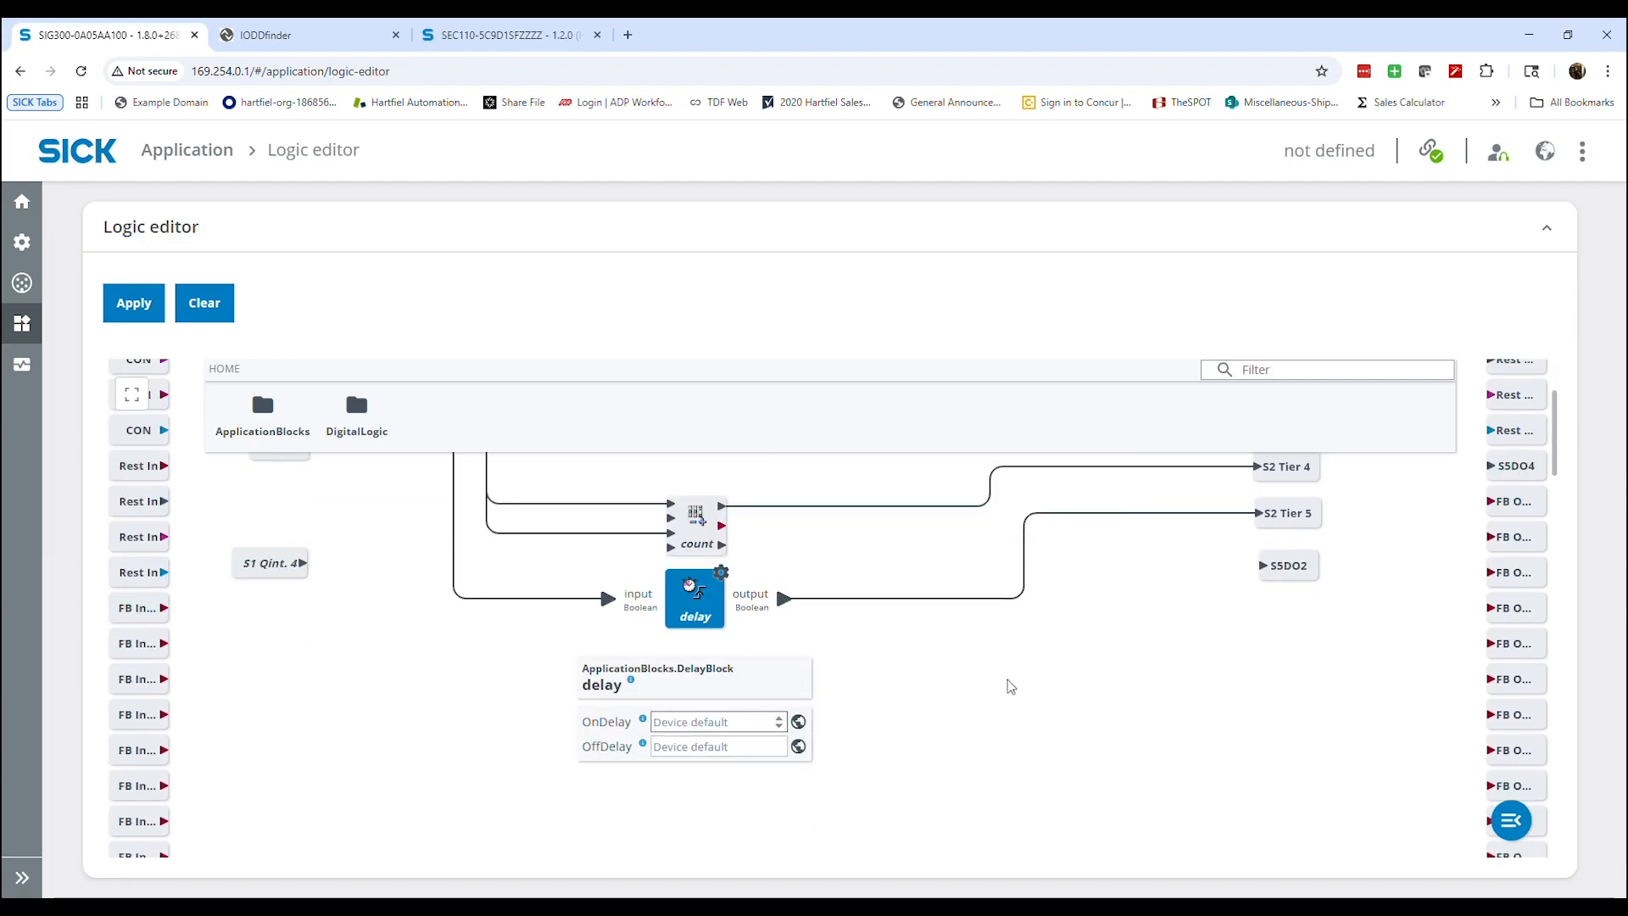
text(5000)
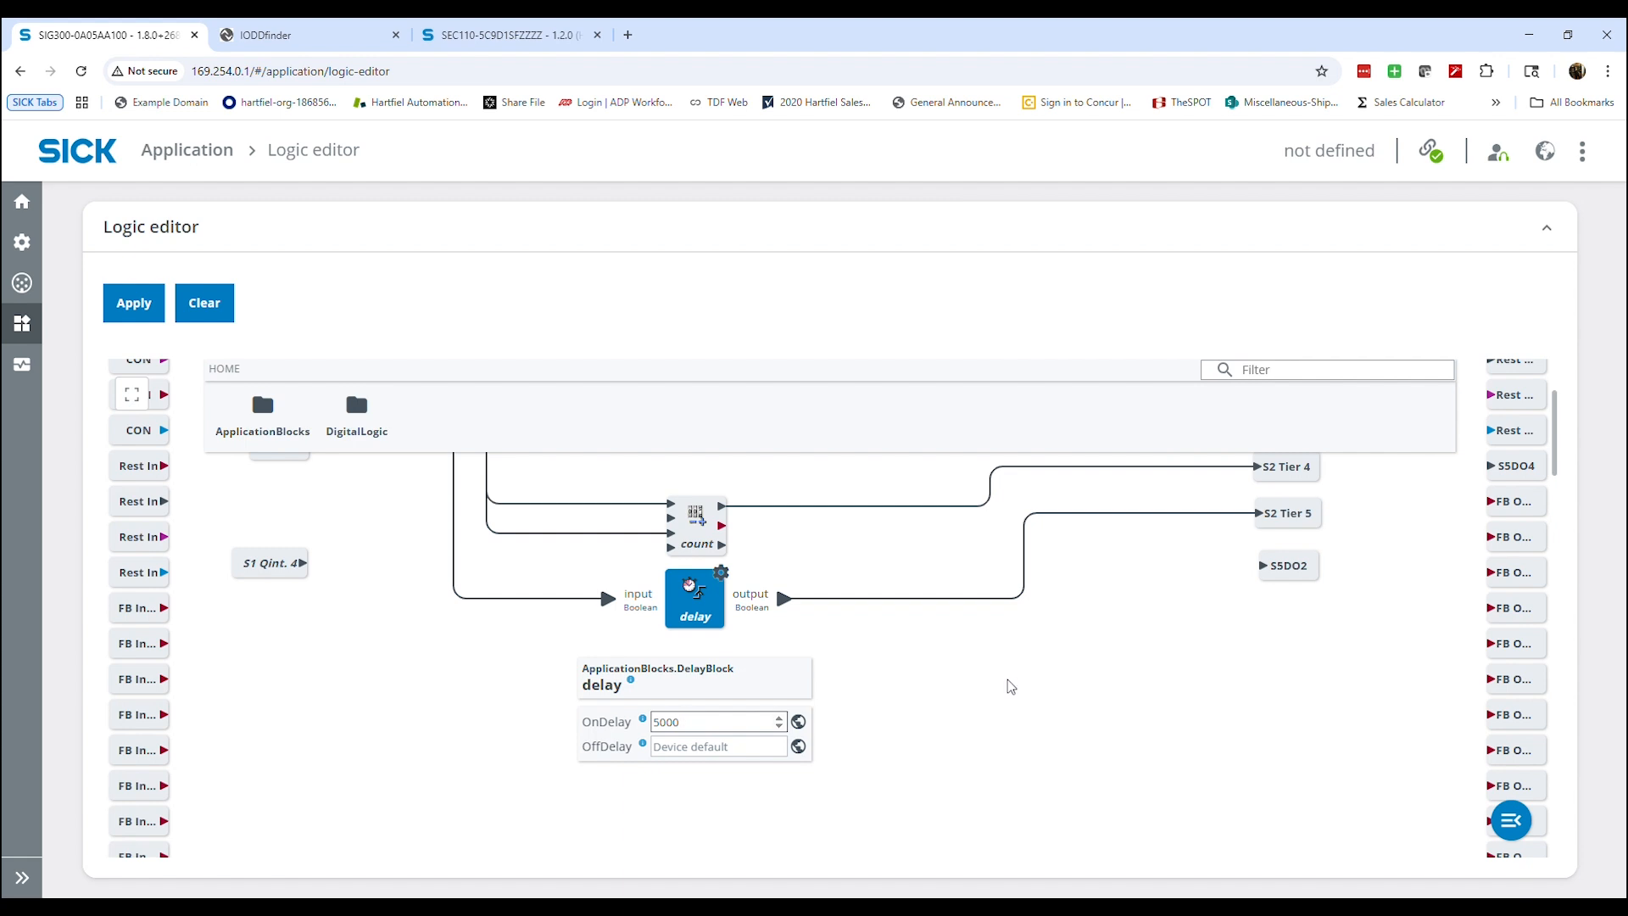
click(1005, 659)
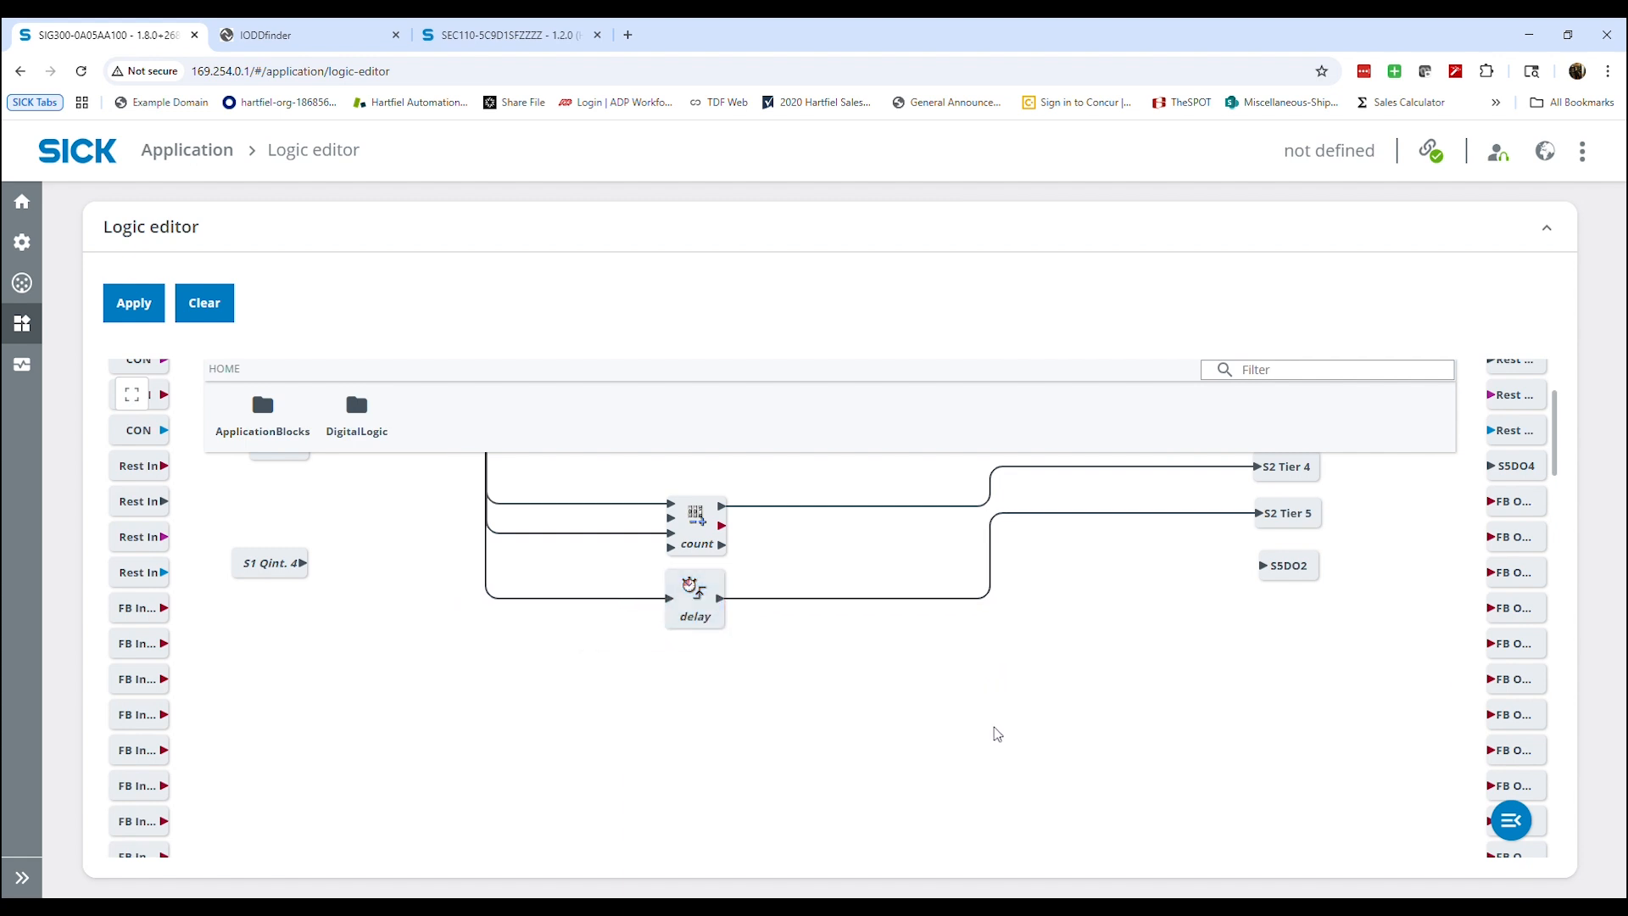
scroll(997, 735, up, 2)
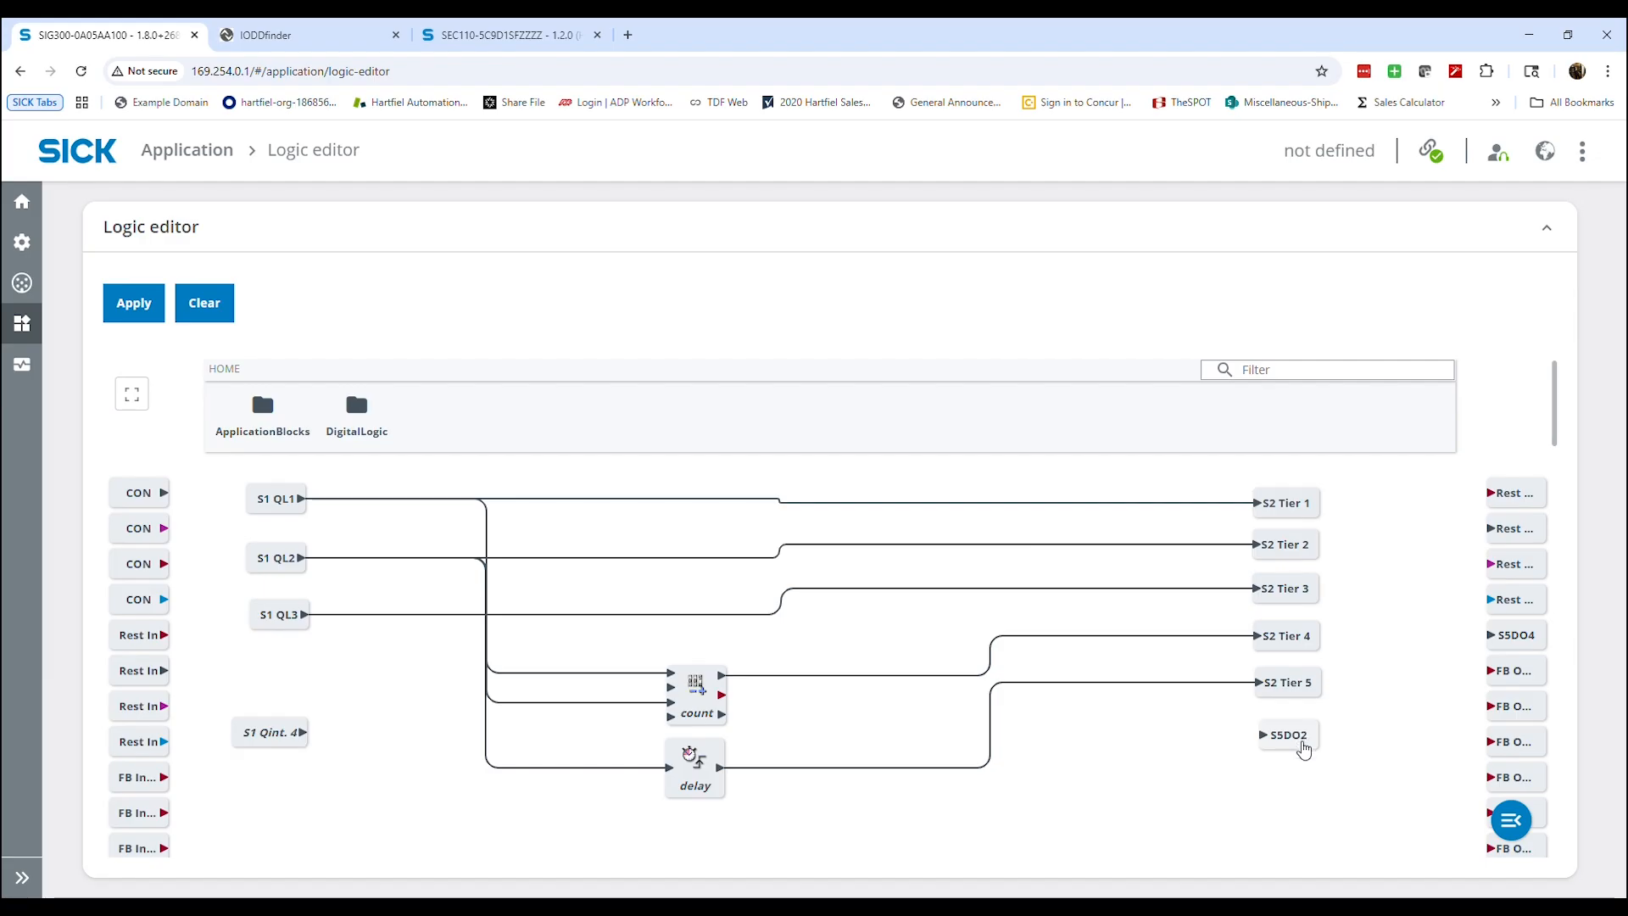
Add an or gate from the DigitalLogic gates to the canvas, between the delay block and S5DO2
drag(1303, 749, 1301, 739)
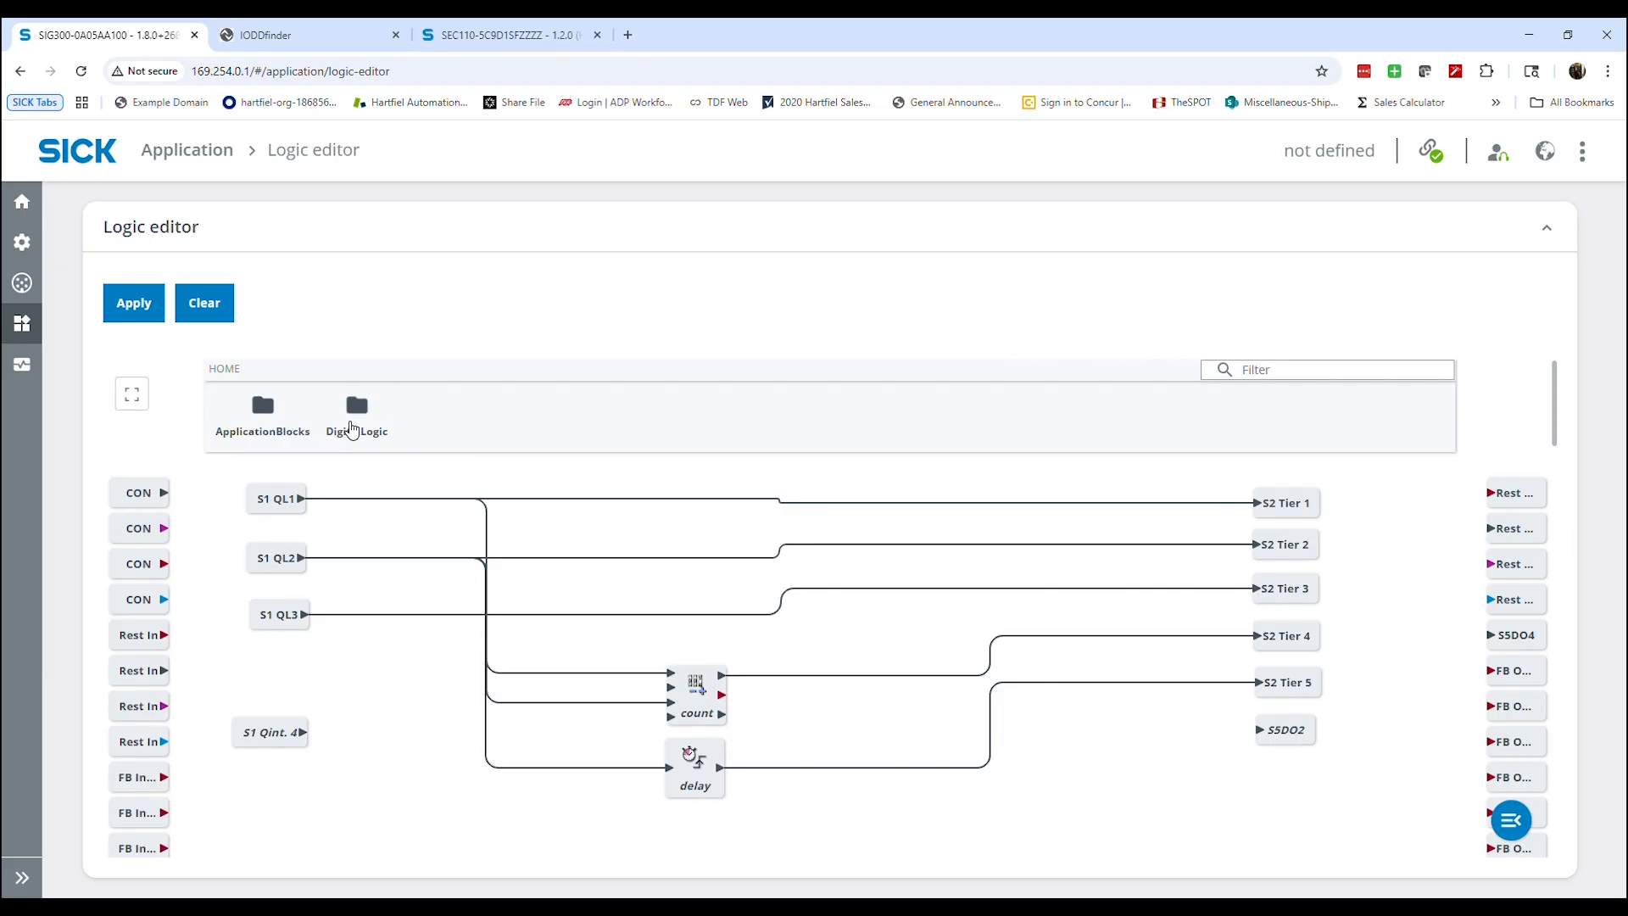
click(356, 411)
click(254, 413)
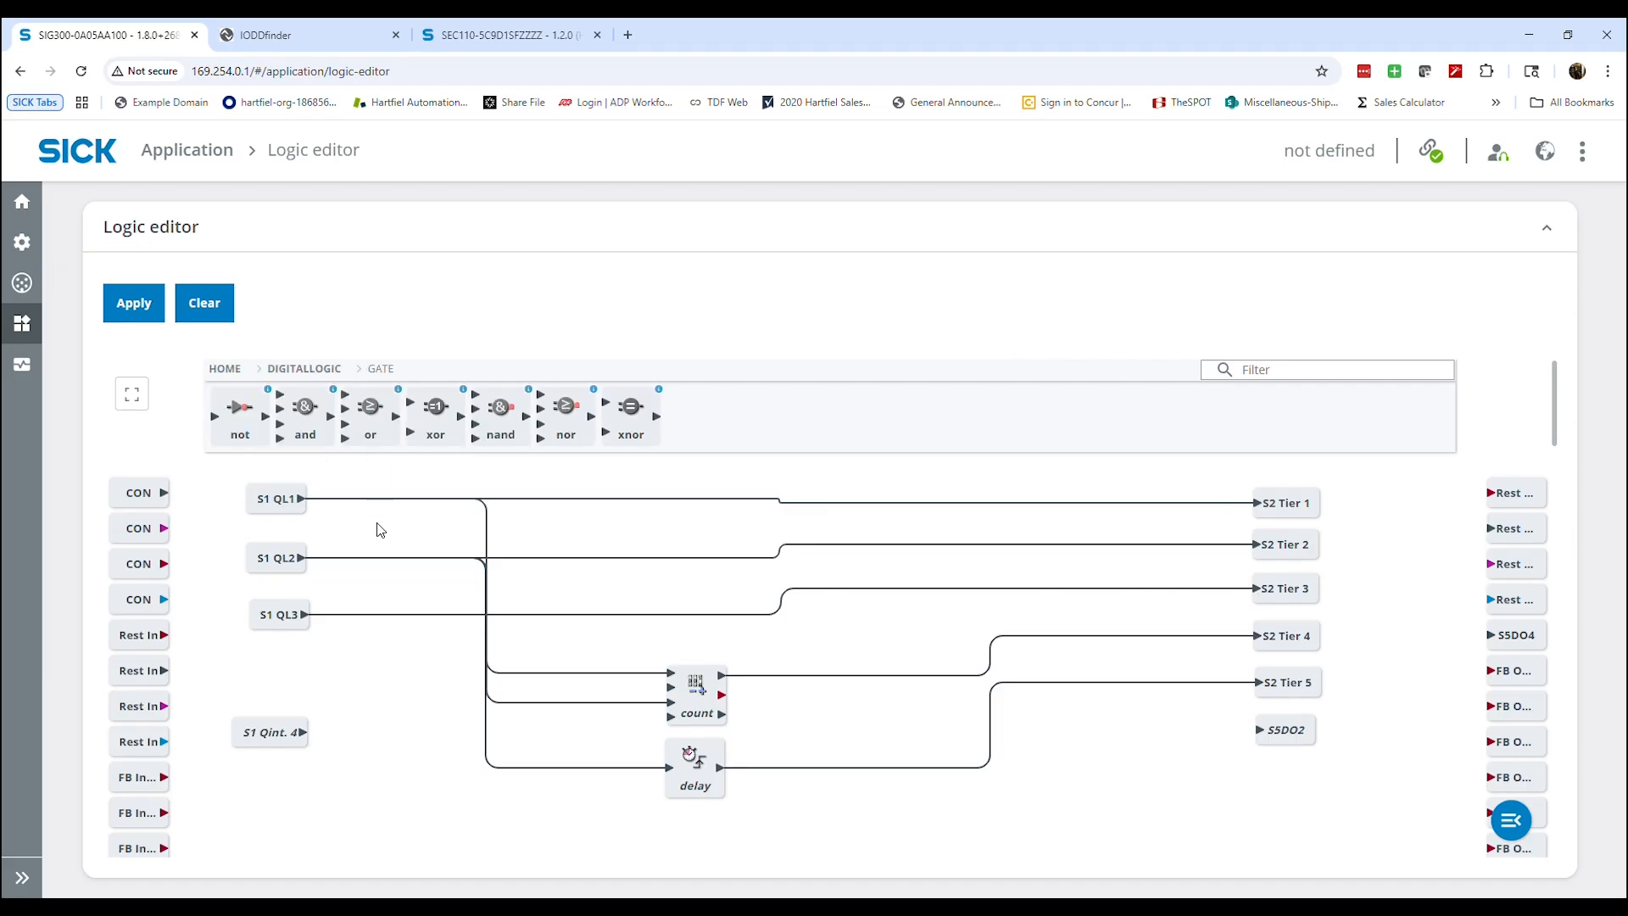
drag(370, 412, 1125, 752)
Connect the counter's overflowFlag to the or gate's levelA, the delay output to levelB and the gate's output to S5DO2, and apply the logic
drag(721, 673, 1031, 698)
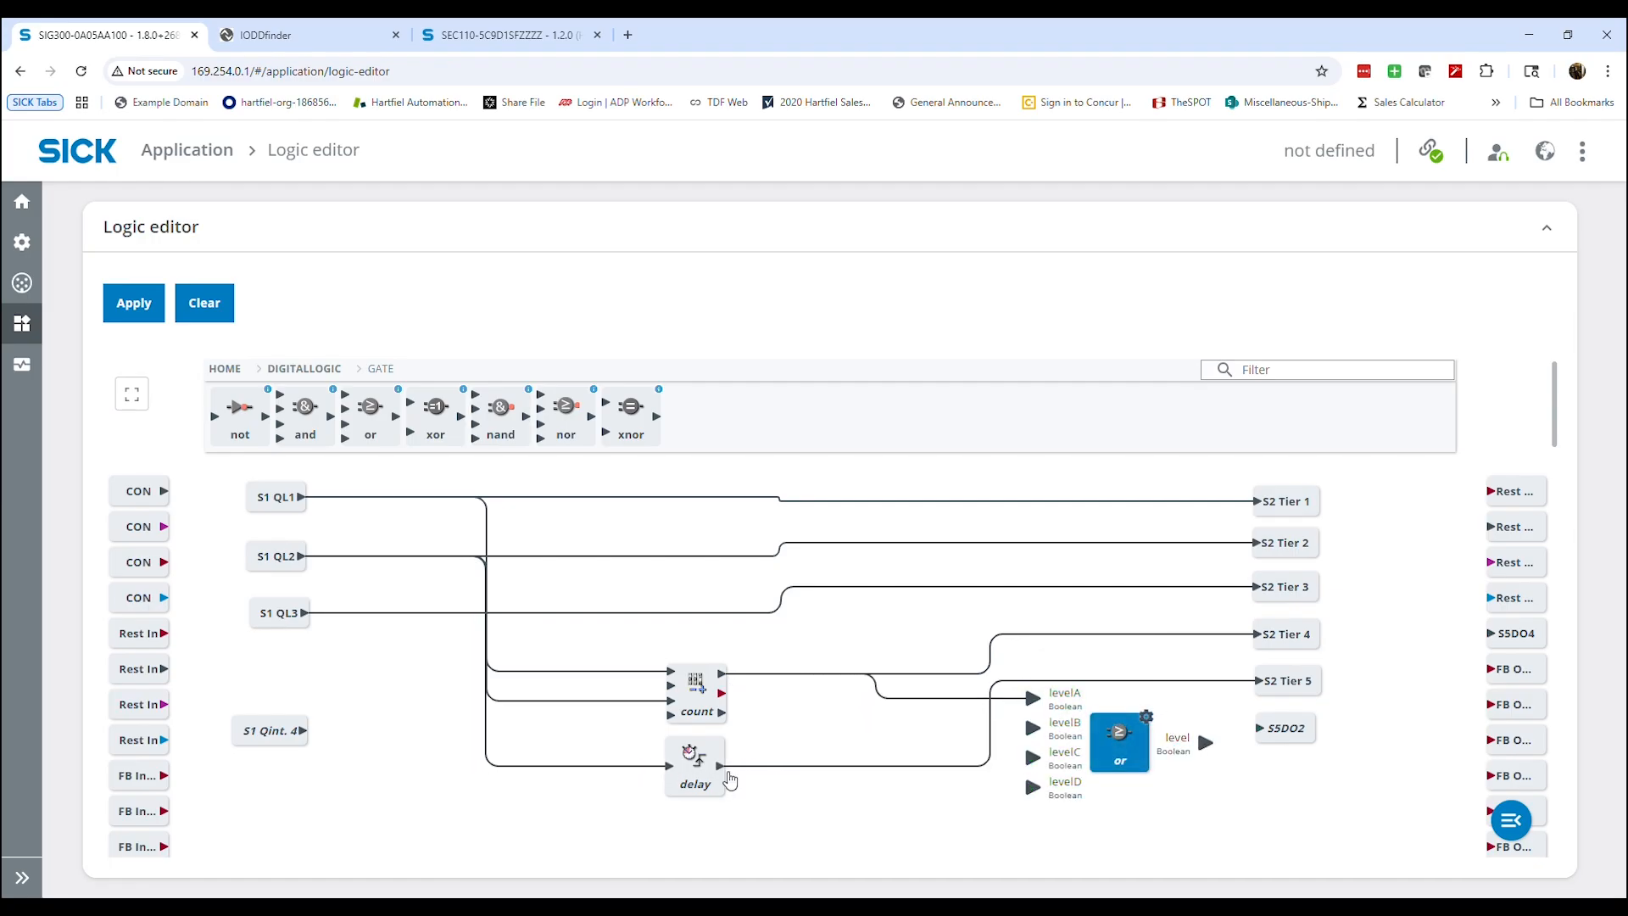
drag(728, 774, 1033, 727)
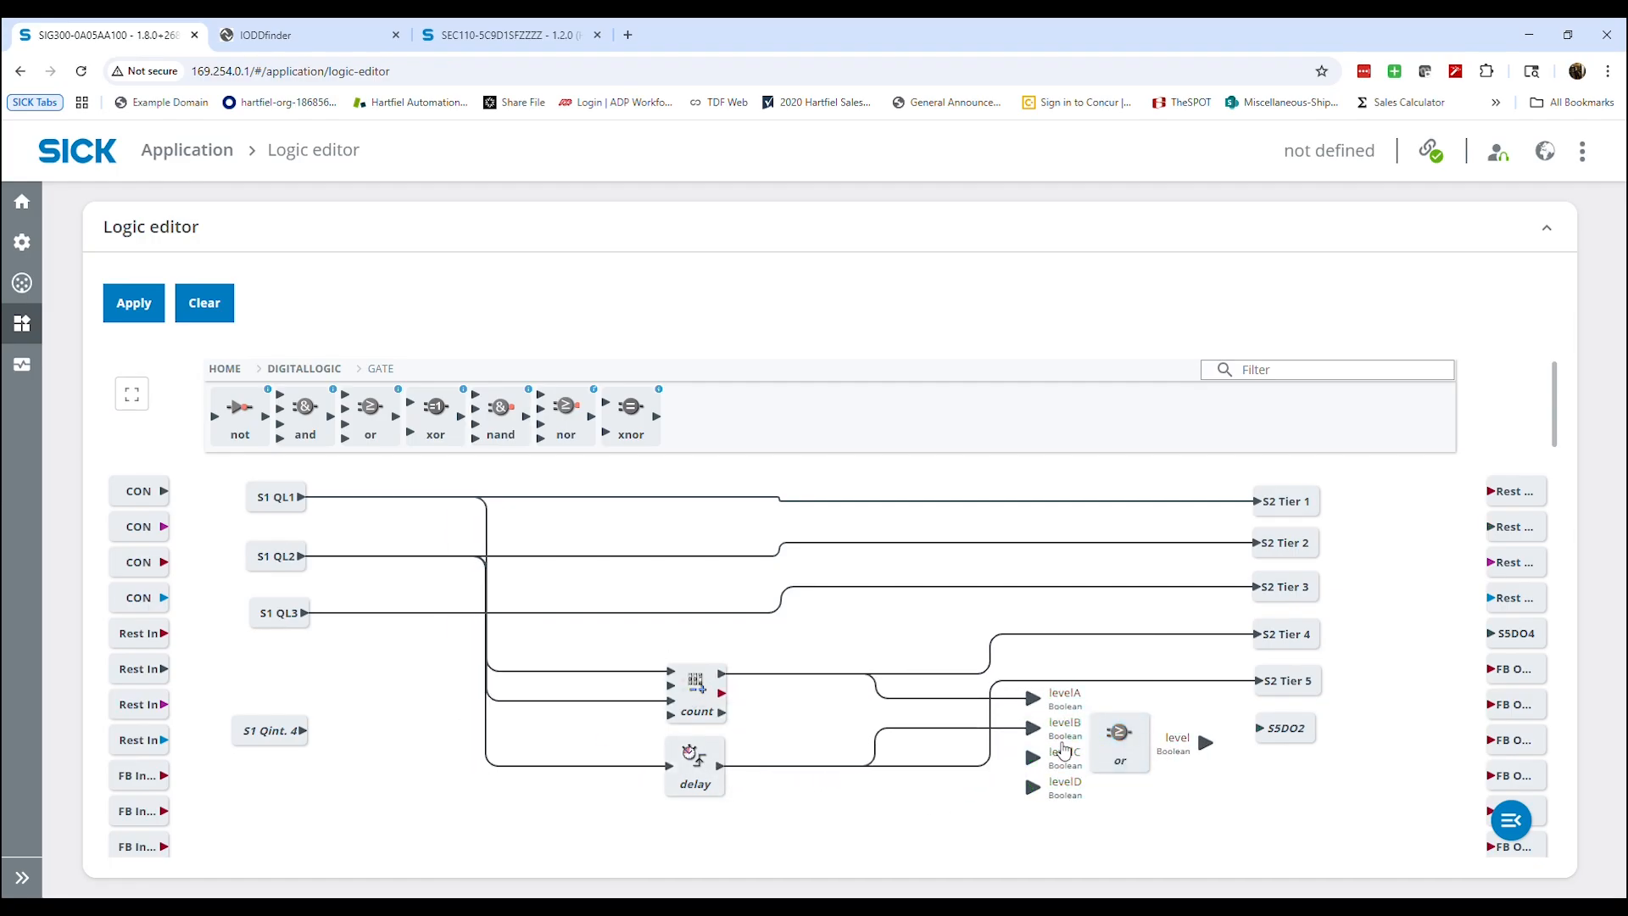
drag(1189, 756, 1263, 731)
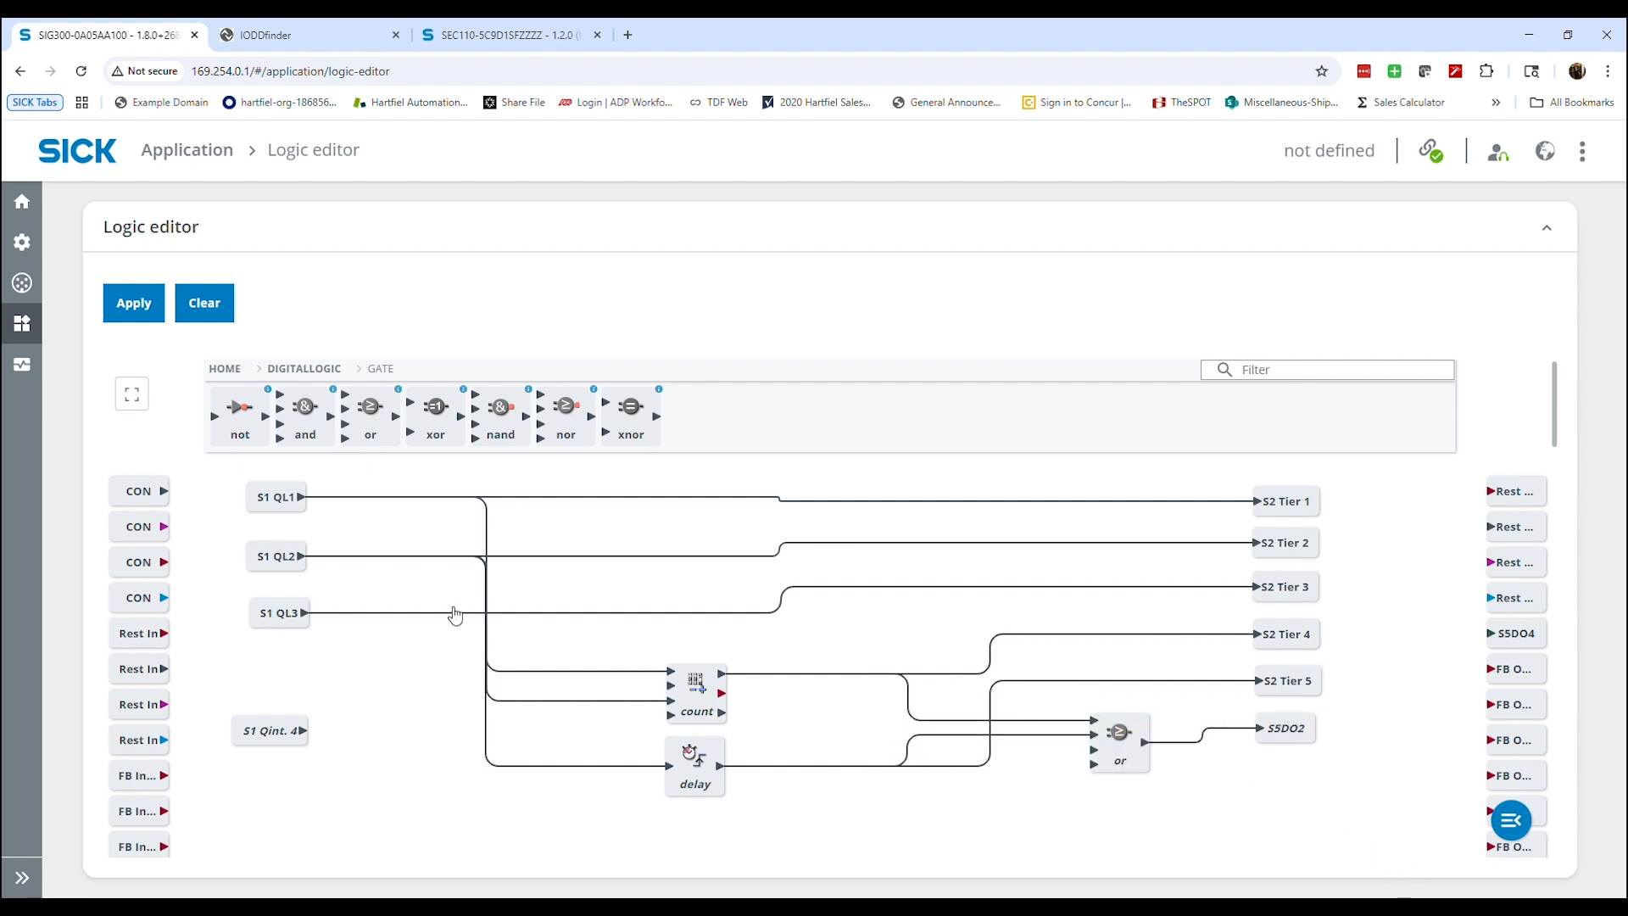
click(135, 307)
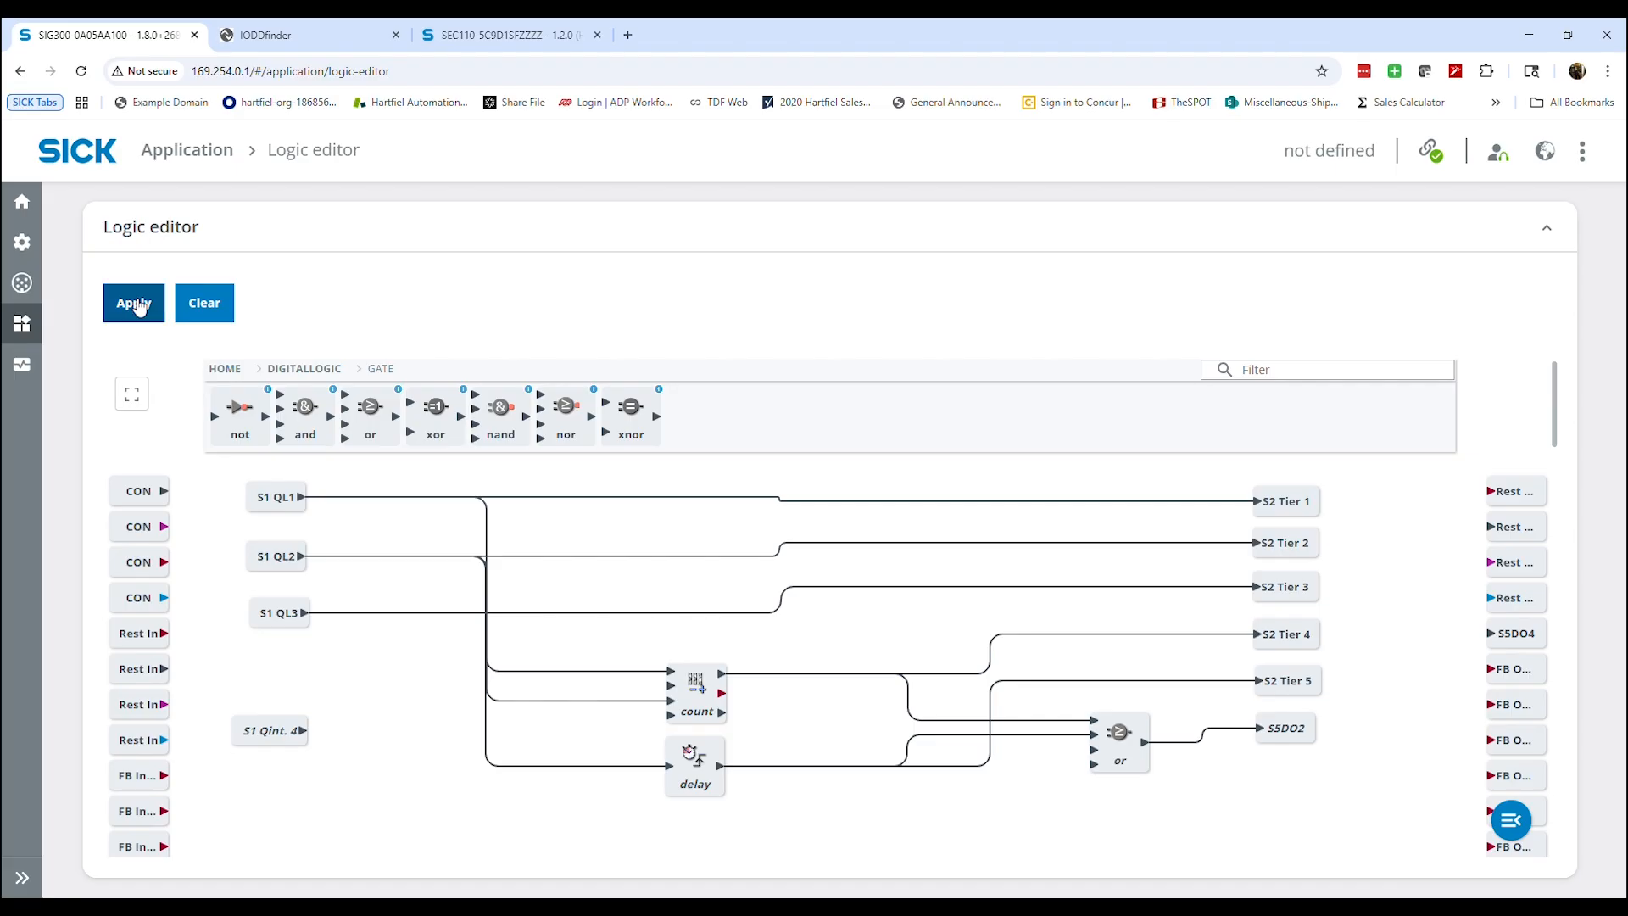